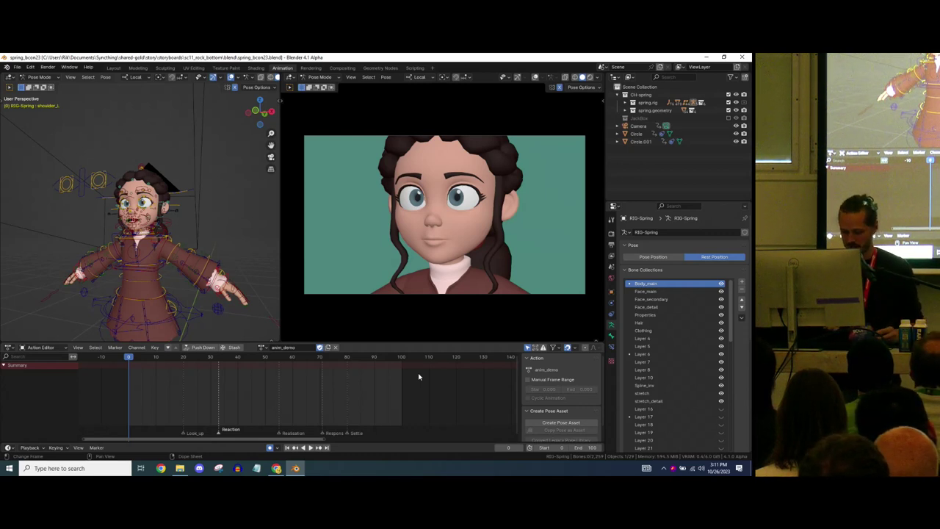
Hide all bone collections from Layer 4 downward, keeping only Body_main through Clothing shown on the character rig
scroll(151, 188, "up", 8)
middle_click_drag(150, 188, 170, 197)
scroll(153, 190, "down", 4)
scroll(152, 192, "up", 2)
scroll(170, 198, "up", 4)
scroll(170, 197, "down", 8)
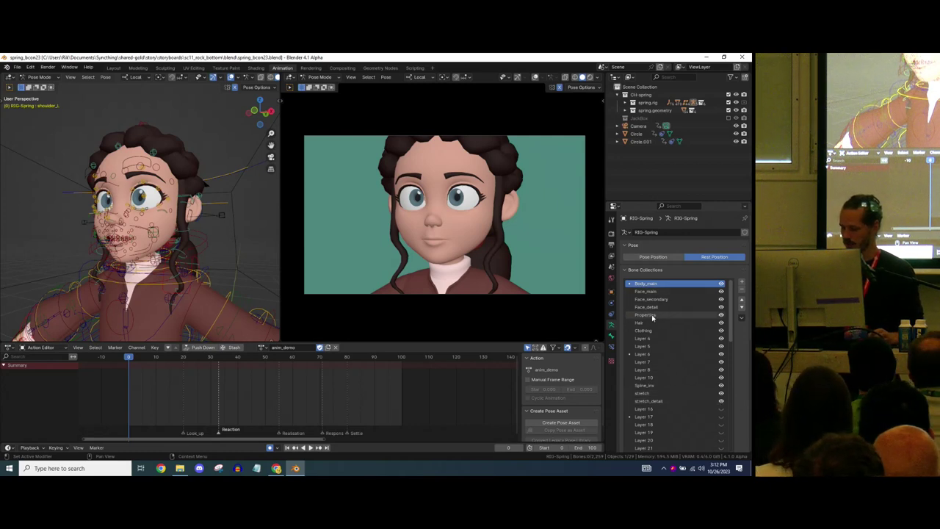
left_click_drag(721, 401, 722, 283)
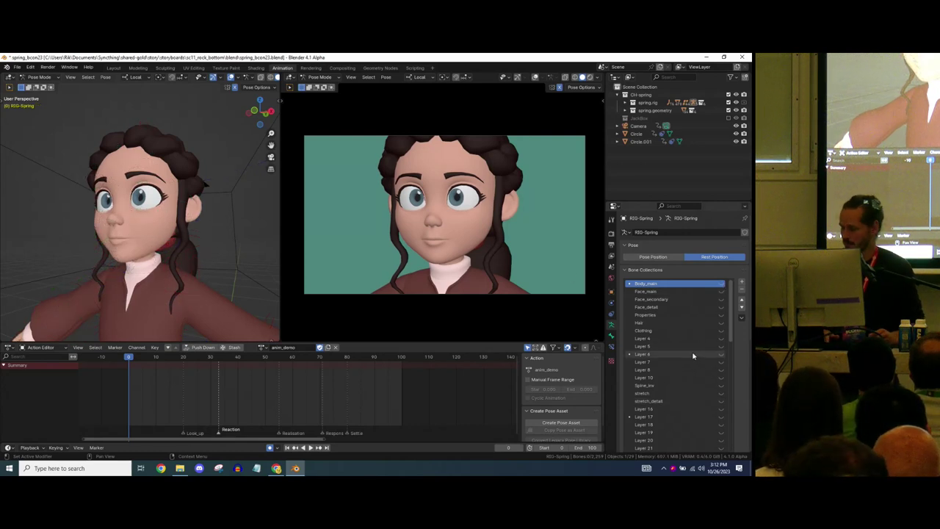
left_click_drag(721, 283, 721, 331)
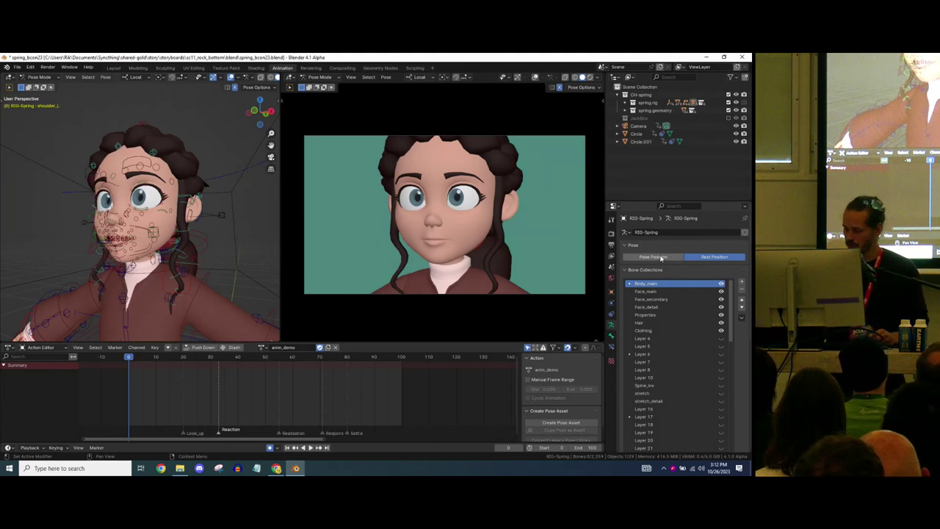
Switch the character rig from rest position to pose position
left_click(661, 257)
left_click(707, 257)
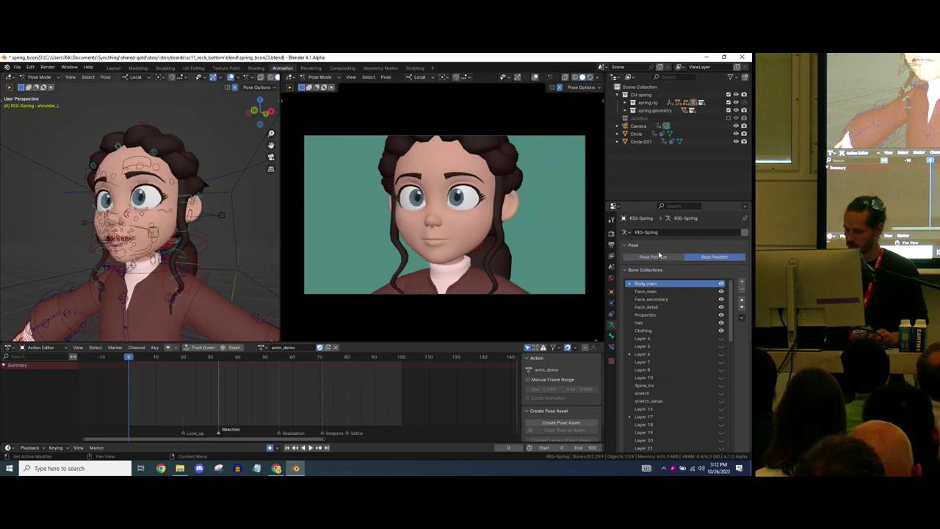
left_click(659, 256)
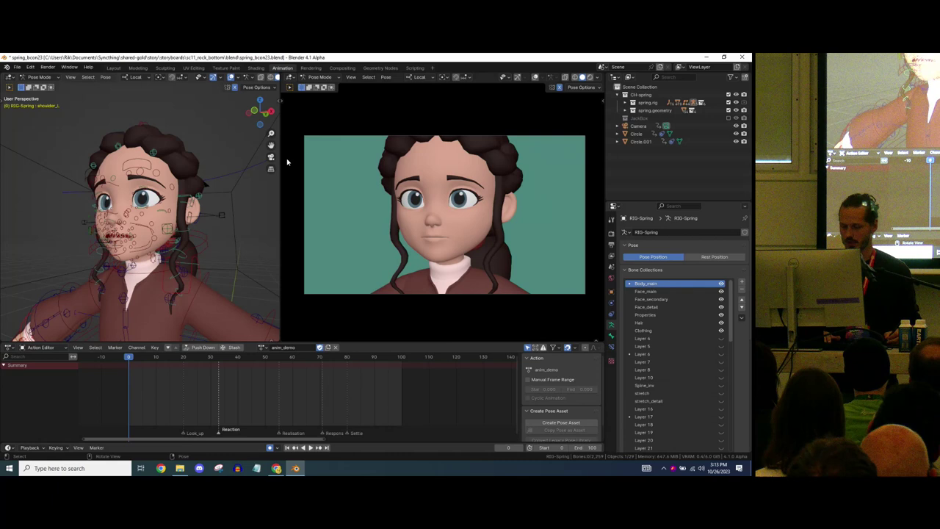
Hide the Clothing, Hair, Properties, Face_detail and Face_secondary bone collections, leaving Body_main and Face_main shown
scroll(178, 219, "up", 5)
mouse_move(179, 219)
middle_mouse_down("ctrl")
mouse_move(178, 208)
mouse_move(179, 217)
middle_mouse_up("ctrl")
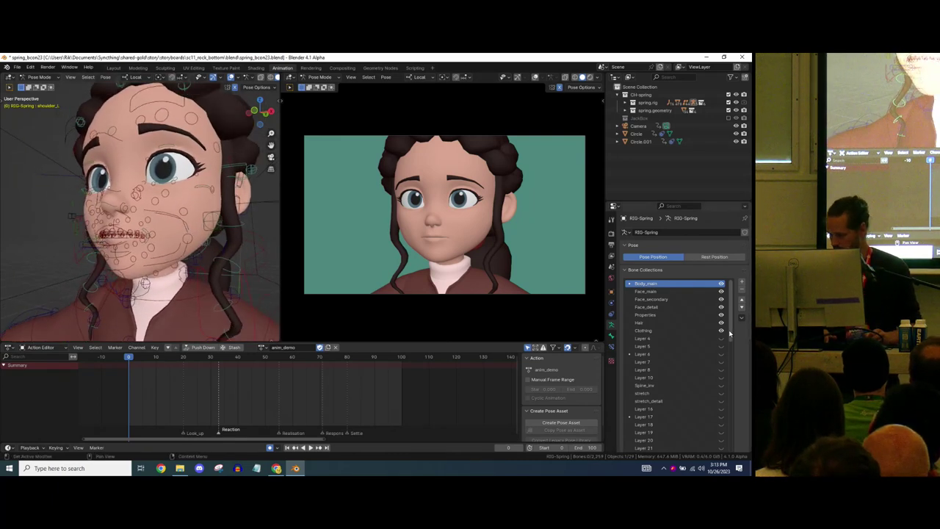
left_click_drag(721, 330, 722, 312)
left_click(721, 308)
left_click(721, 308)
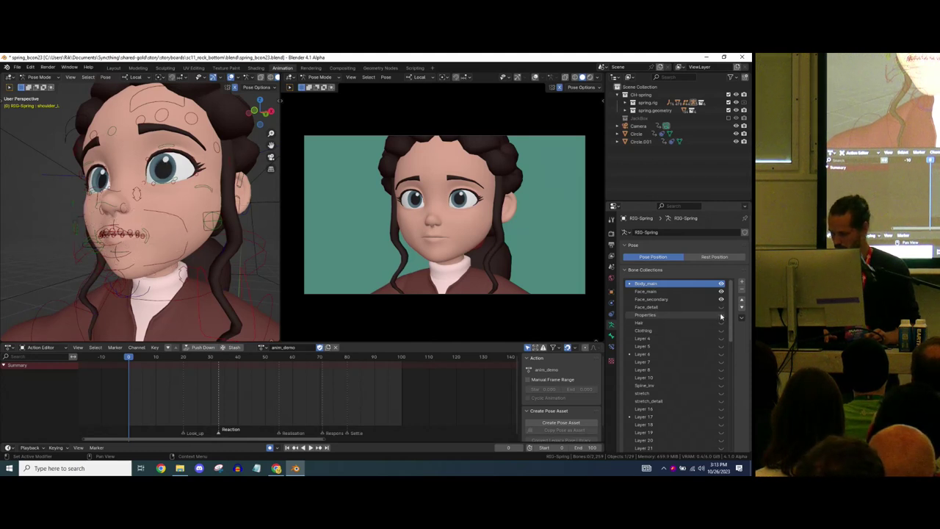
left_click(722, 299)
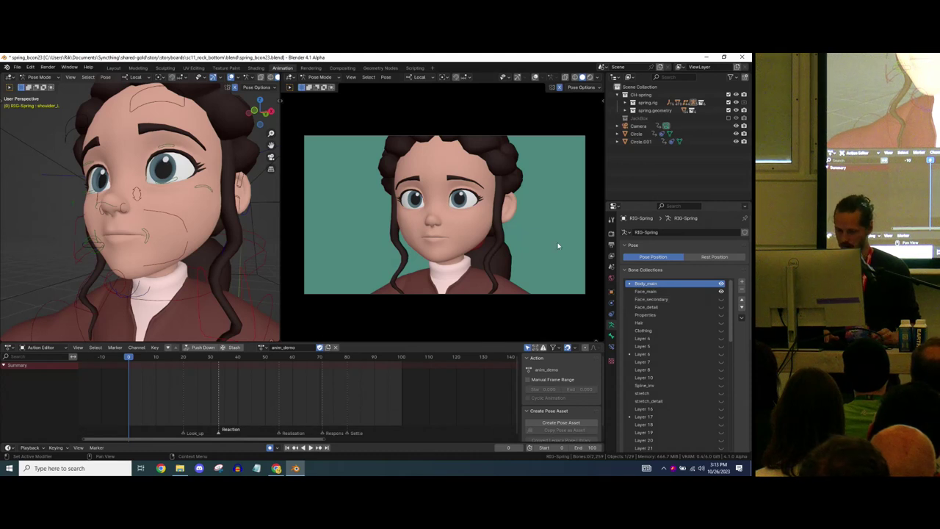
Select the head control and the mouth master control in turn to examine the main face controls
scroll(184, 202, "down", 4)
middle_click_drag(172, 192, 192, 216, "ctrl")
left_click(191, 217)
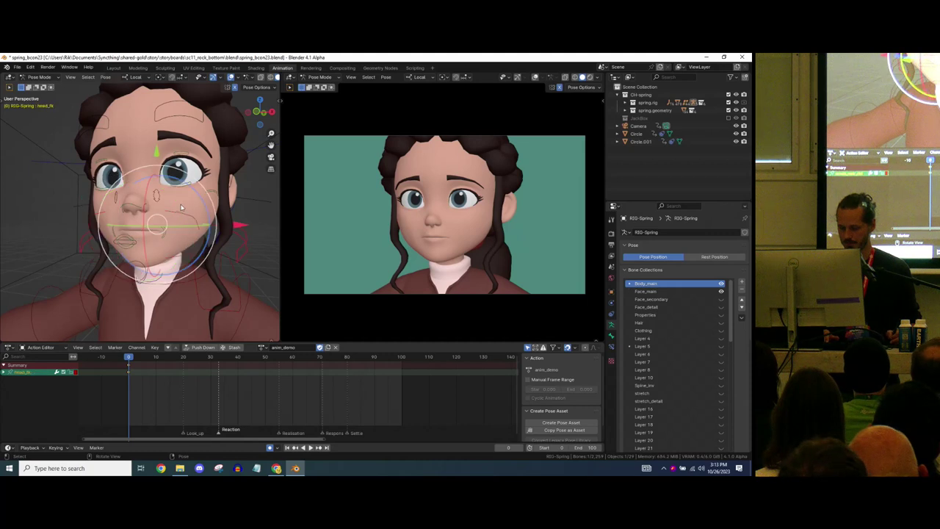
middle_click_drag(169, 203, 196, 189)
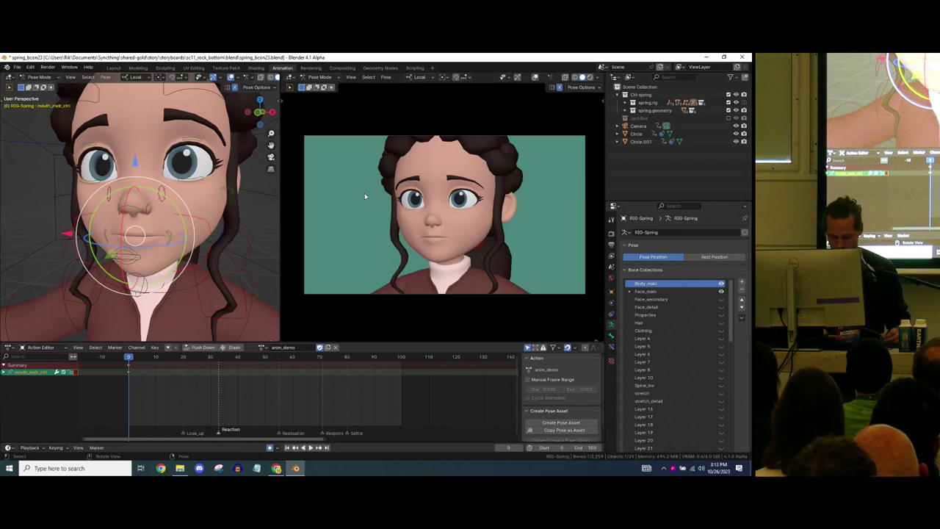
middle_click_drag(174, 178, 229, 188)
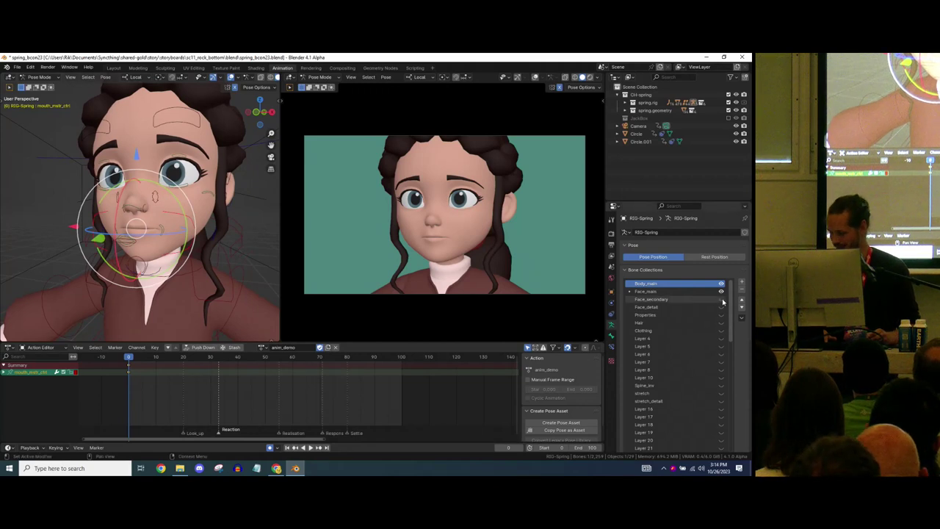
Show the Face_secondary bone collection again and select the left main brow control on the forehead
left_click(722, 299)
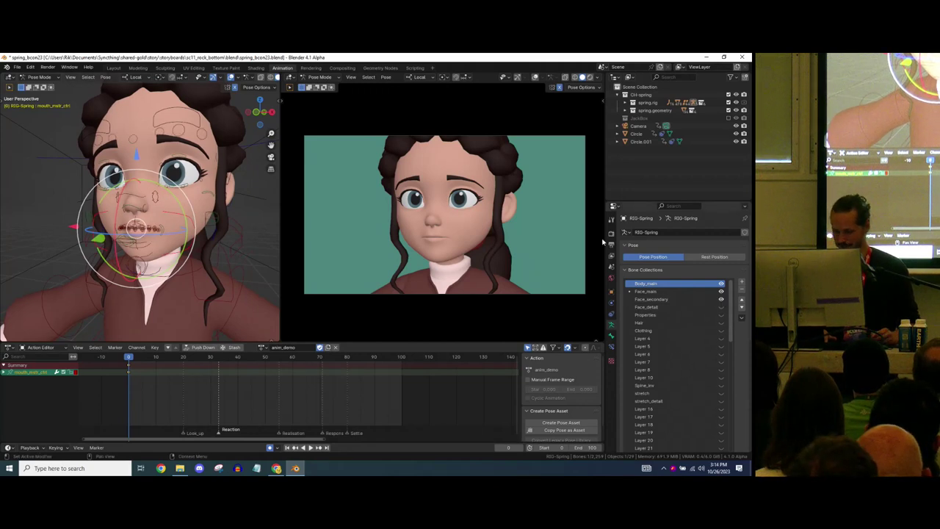
left_click(171, 129)
middle_click_drag(170, 128, 164, 236)
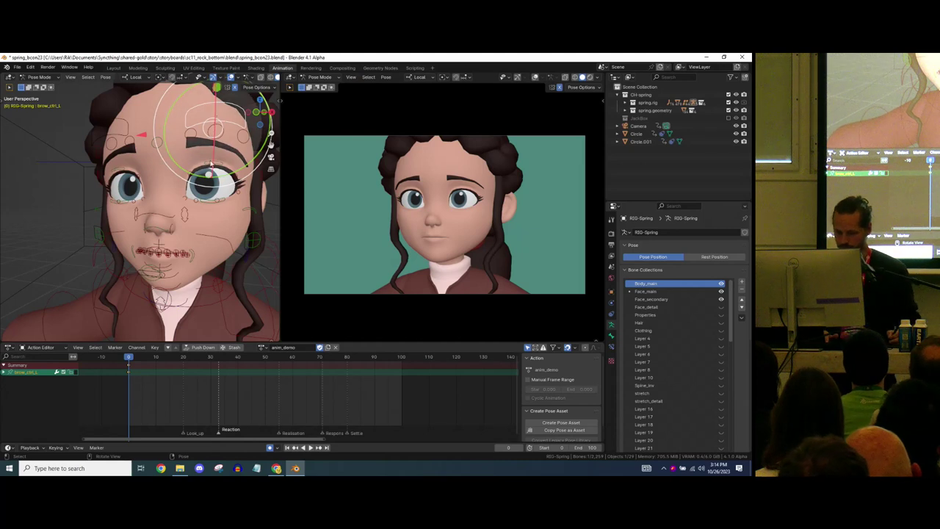
Move the left upper eyelid control down about 0.045 m along its local axis to close the eyes
left_click(209, 168)
scroll(174, 156, "up", 3)
middle_click_drag(173, 156, 193, 103)
left_click(193, 99)
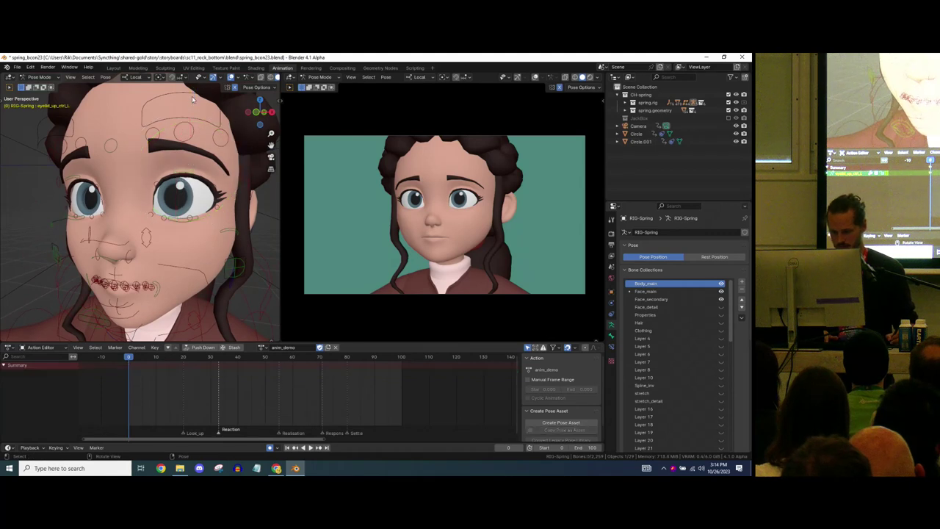
left_click(189, 176)
left_click_drag(193, 99, 189, 143)
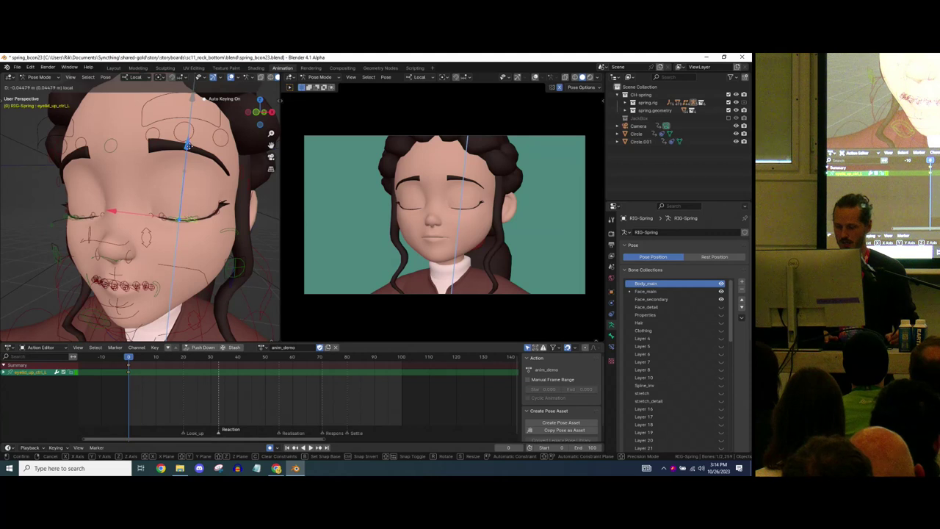
left_click_drag(188, 145, 188, 147)
Add the left lower eyelid control to the selection and raise both eyelid controls together along their local Z axis
scroll(193, 217, "up", 2)
middle_click_drag(194, 227, 241, 208)
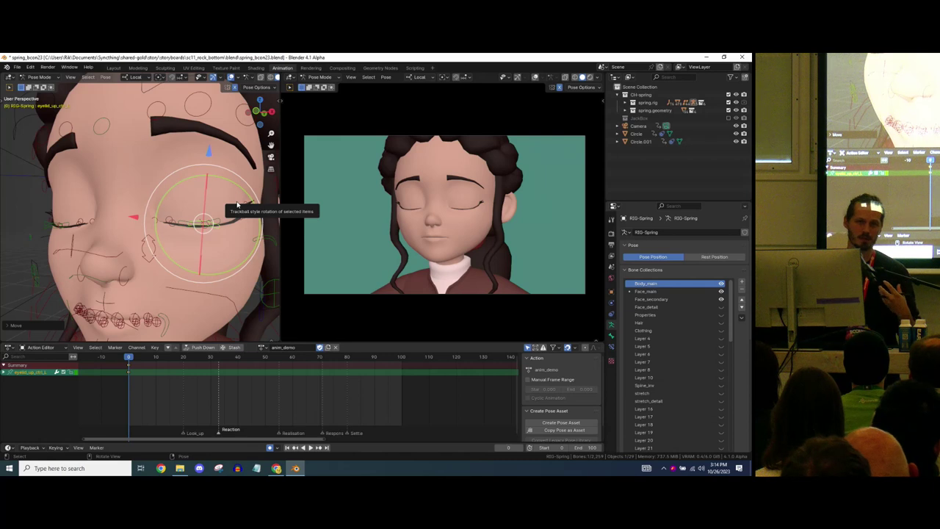
left_click(186, 221, "shift")
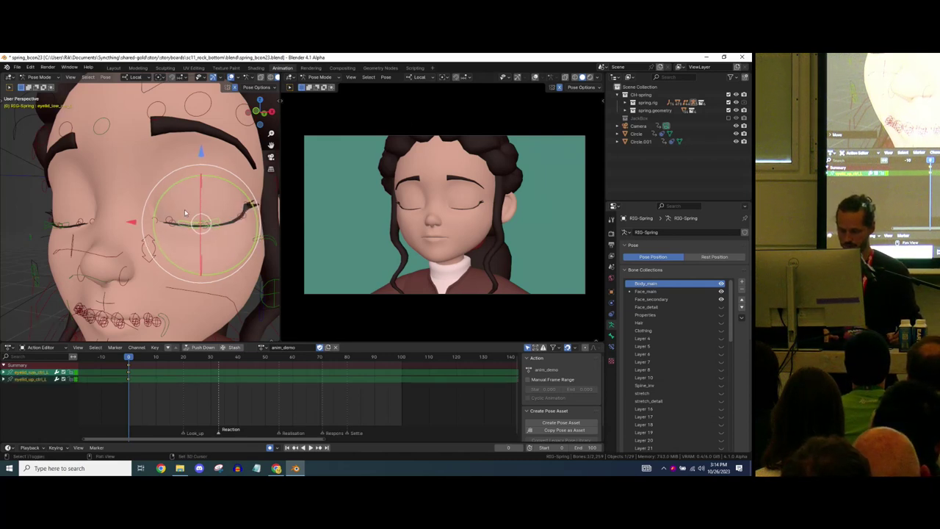
left_click_drag(199, 153, 199, 116)
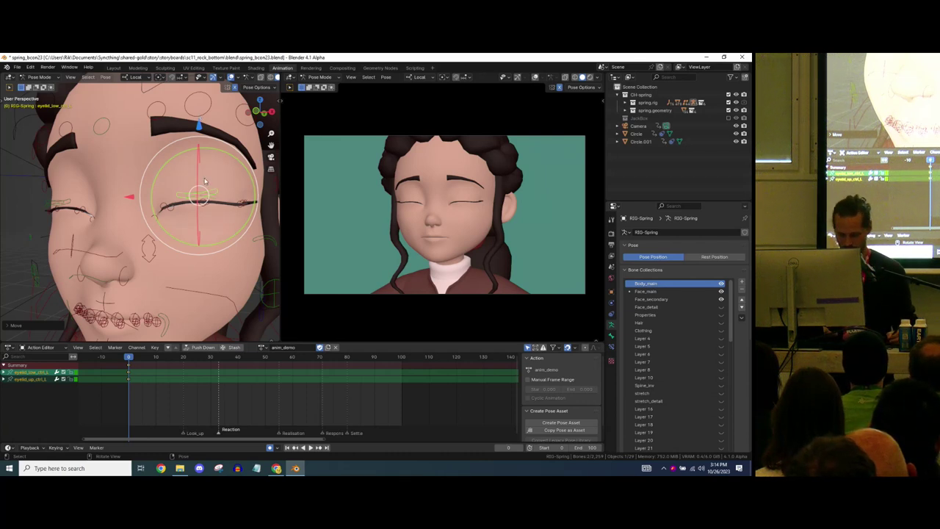
Select the left main brow control on the forehead
middle_click_drag(170, 155, 183, 176)
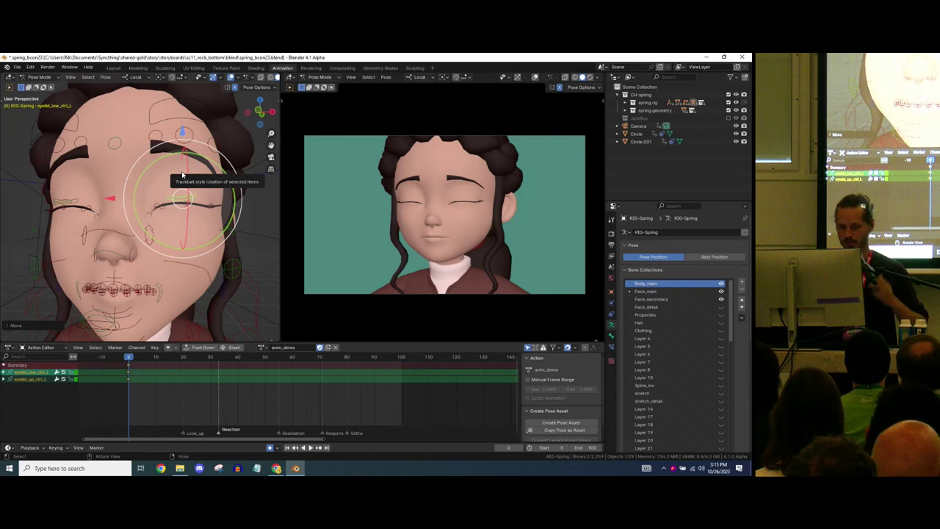
scroll(168, 175, "up", 6)
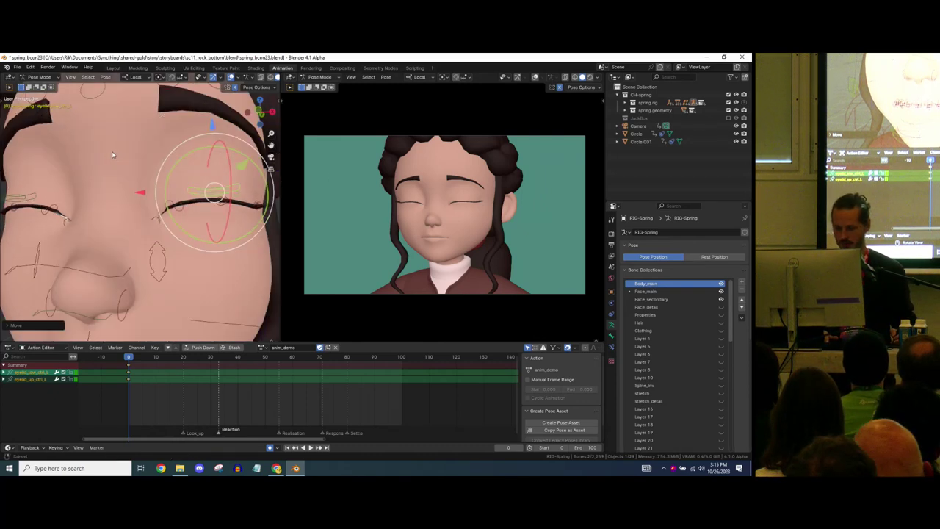
middle_click_drag(112, 152, 183, 149, "ctrl")
scroll(184, 149, "down", 2)
left_click(169, 121)
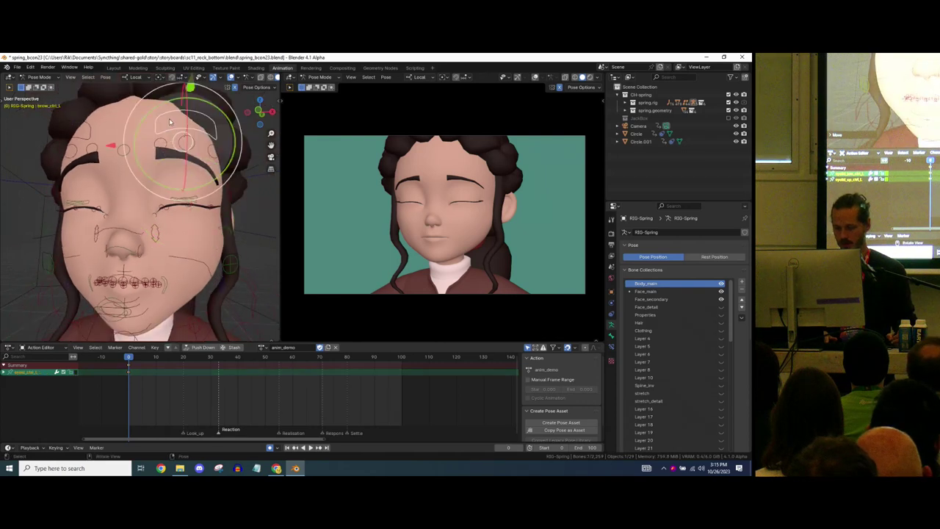
left_click(178, 144)
mouse_move(180, 141)
left_mouse_down()
mouse_move(174, 151)
mouse_move(175, 135)
left_mouse_up()
key("ctrl+z")
Rotate the left main brow control so the inner ends of the eyebrows tilt down into an angry frown
middle_click_drag(175, 114, 182, 170, "ctrl")
middle_click_drag(182, 170, 202, 124, "ctrl")
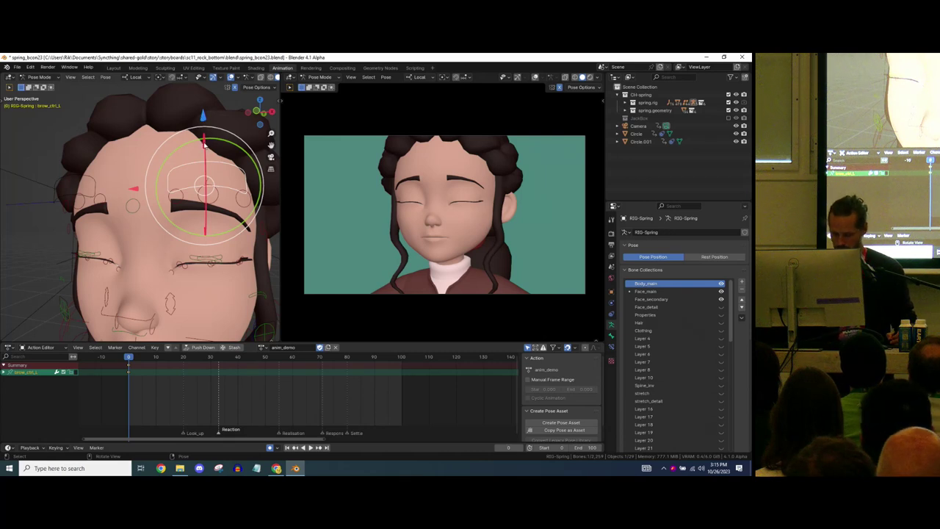
key("comma")
left_click(260, 141)
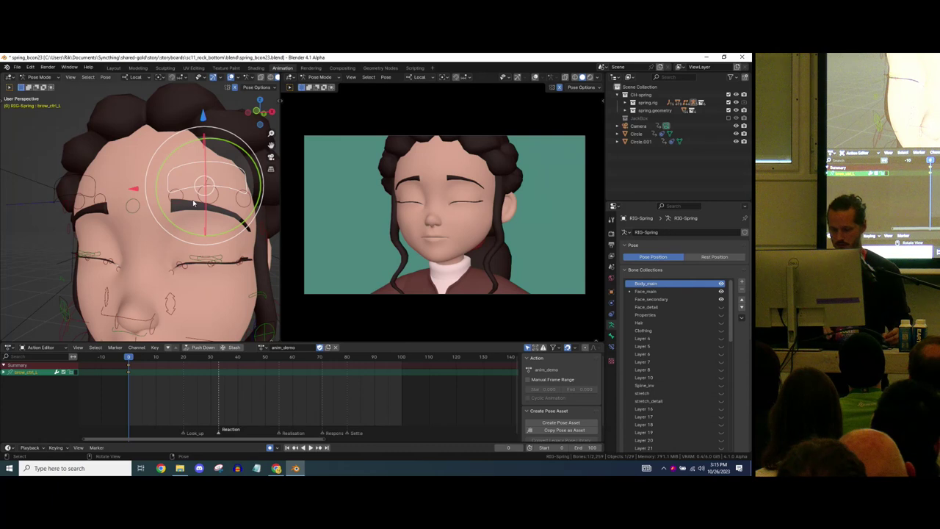
mouse_move(209, 139)
middle_mouse_down("ctrl")
mouse_move(191, 172)
mouse_move(170, 150)
middle_mouse_up("ctrl")
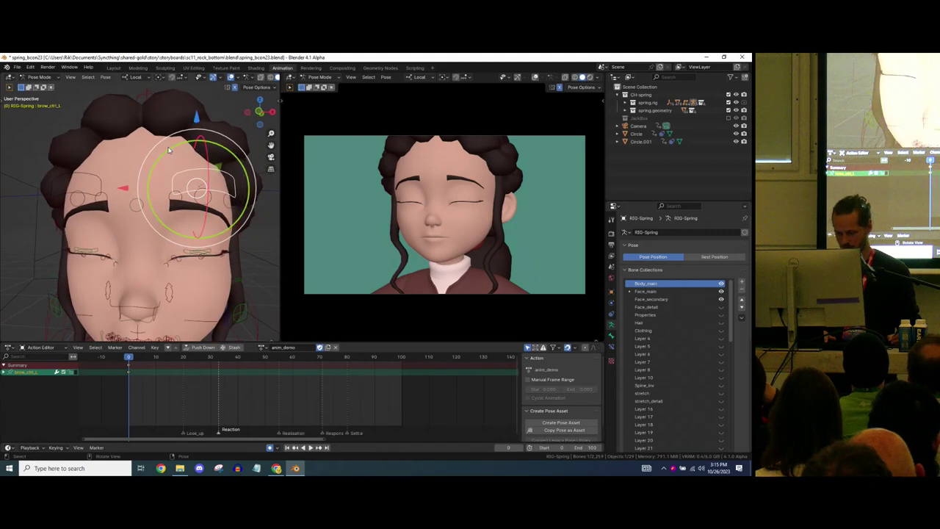
left_click_drag(170, 151, 150, 157)
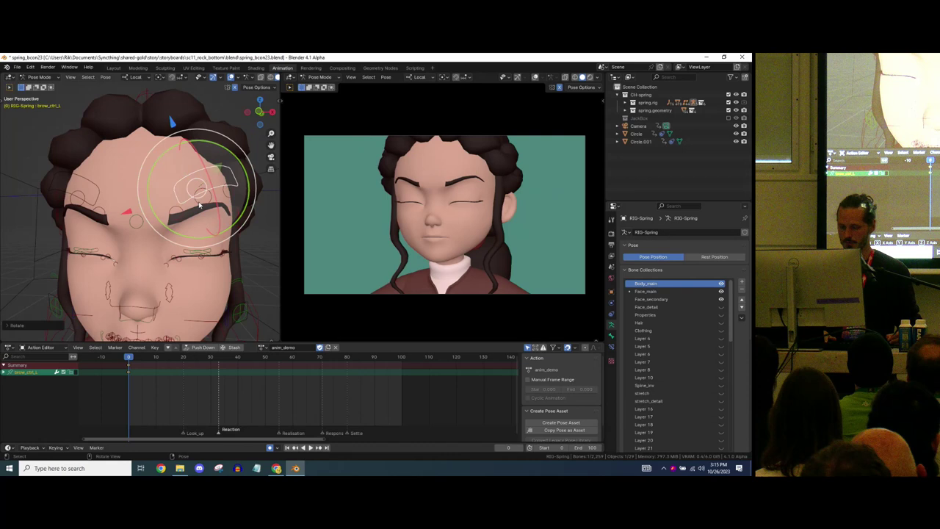
key("r")
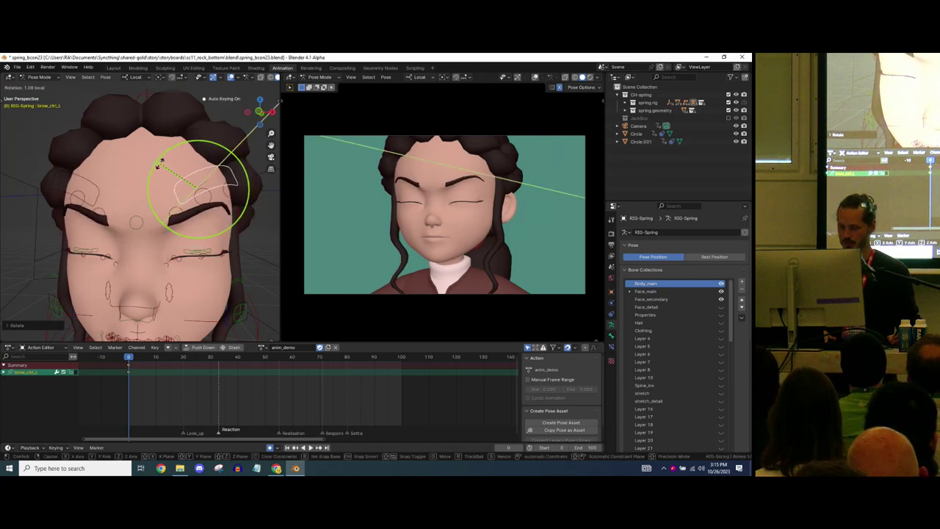
left_click_drag(158, 168, 158, 166)
Move the left main brow control down and inward toward the eyes, and ease its tilt slightly
key("g")
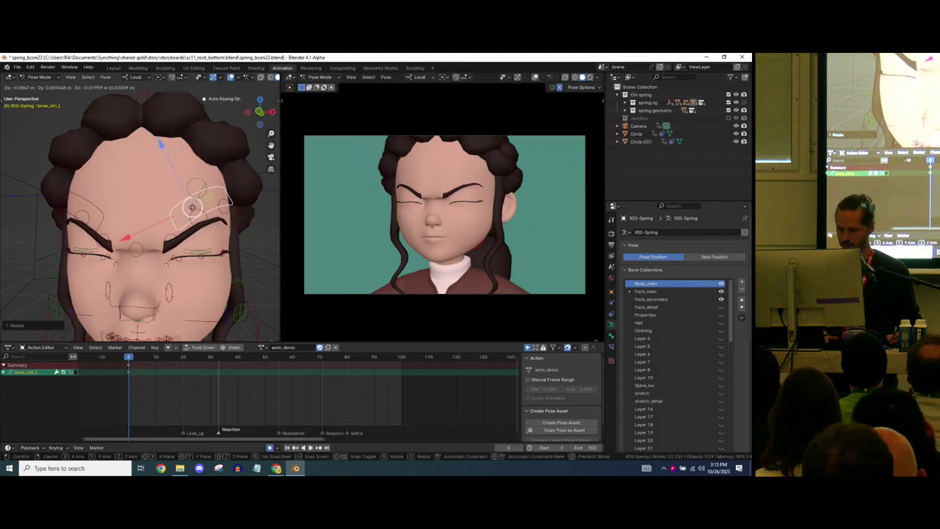
left_click(193, 211)
left_click_drag(158, 179, 170, 175)
left_click_drag(193, 212, 193, 218)
left_click(193, 216)
Move the left brow's inner secondary control toward the nose bridge and rotate it to shape the brow's inner end
left_click(169, 247)
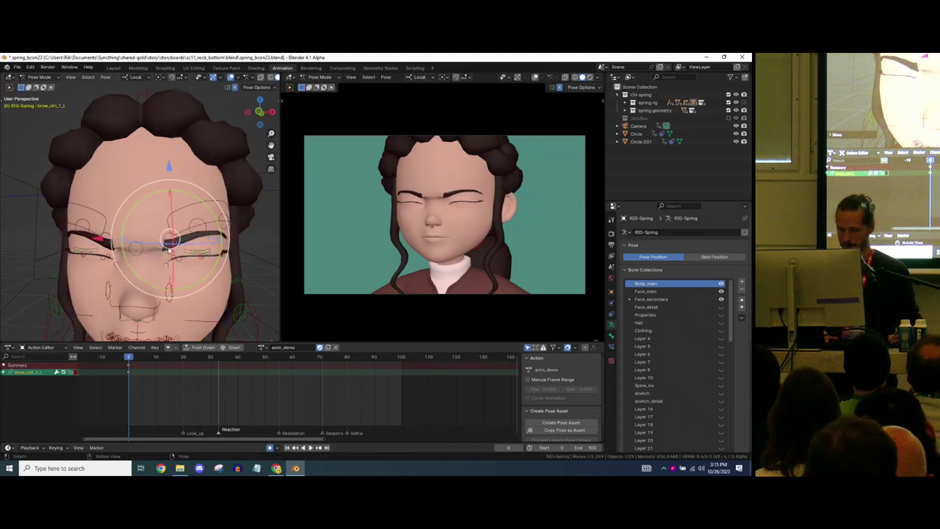
scroll(166, 213, "up", 1)
middle_click_drag(170, 226, 176, 248)
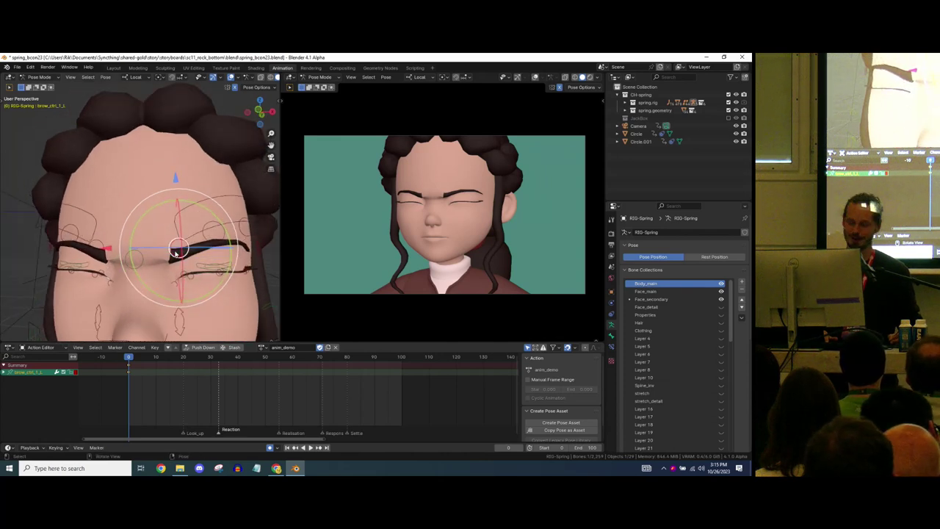
left_click_drag(175, 253, 163, 254)
key("r")
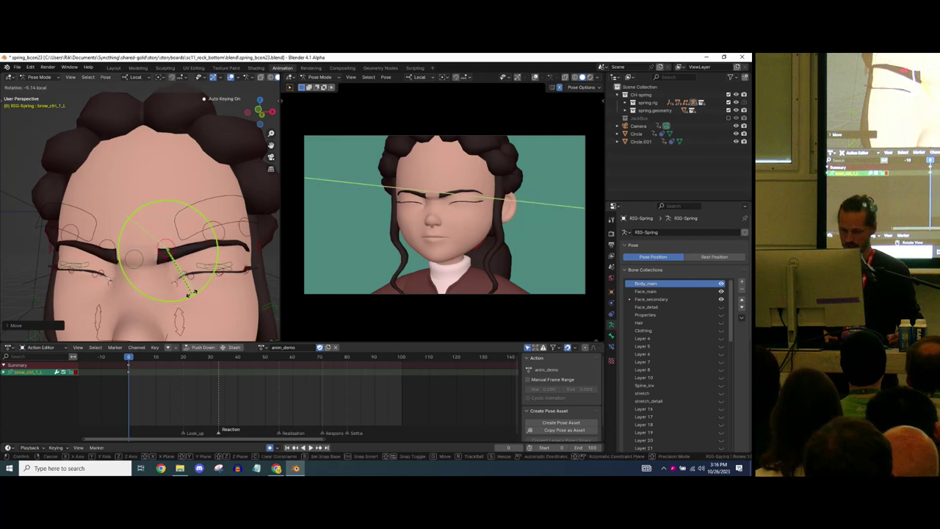
left_click(168, 252)
left_click_drag(168, 247, 169, 242)
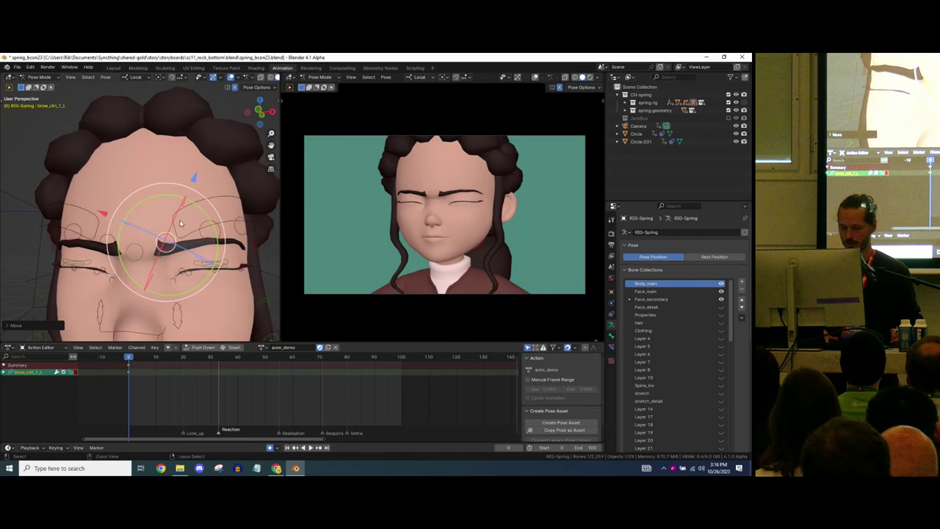
left_click_drag(199, 291, 186, 255)
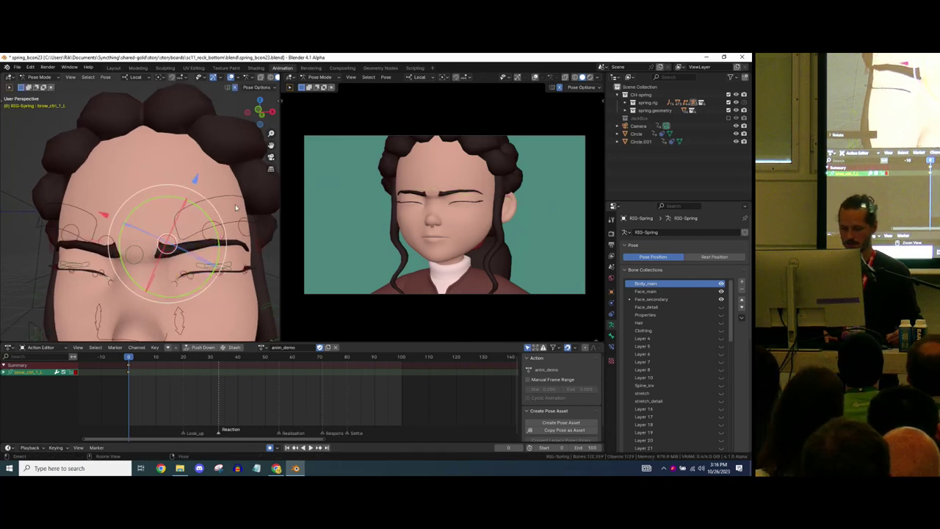
Reposition the left brow's middle secondary control and raise the outer one slightly to refine the eyebrow's curve
left_click(209, 233)
left_click_drag(209, 234, 203, 238)
scroll(204, 238, "up", 3)
middle_click_drag(204, 238, 197, 201)
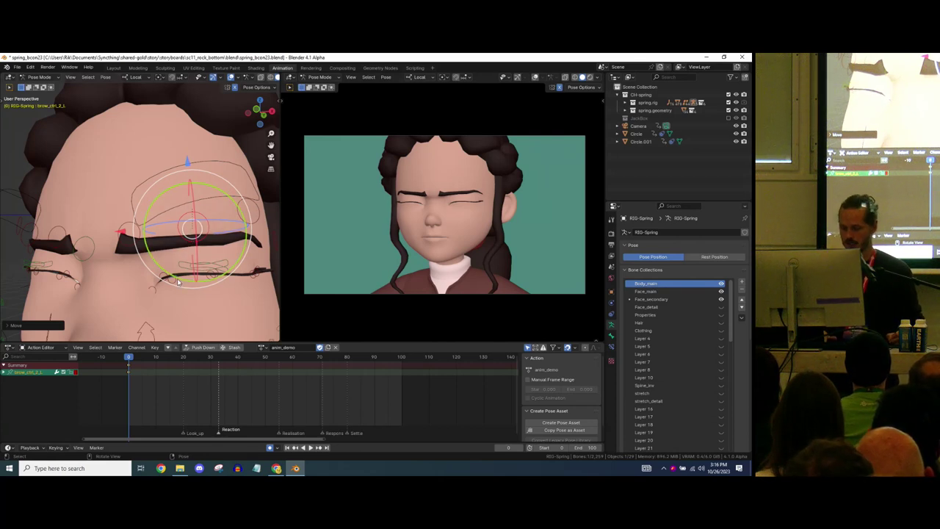
left_click_drag(186, 223, 240, 208)
left_click(238, 215)
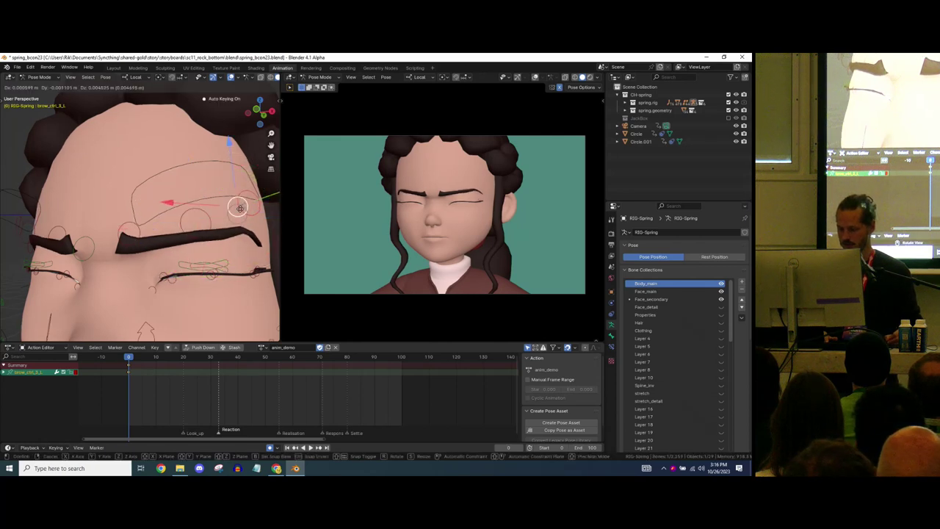
left_click(237, 201)
Scale the frown control between the eyebrows down along its local X axis to pinch the brows together
middle_click_drag(236, 201, 168, 220)
left_click(168, 220)
key("s")
key("x")
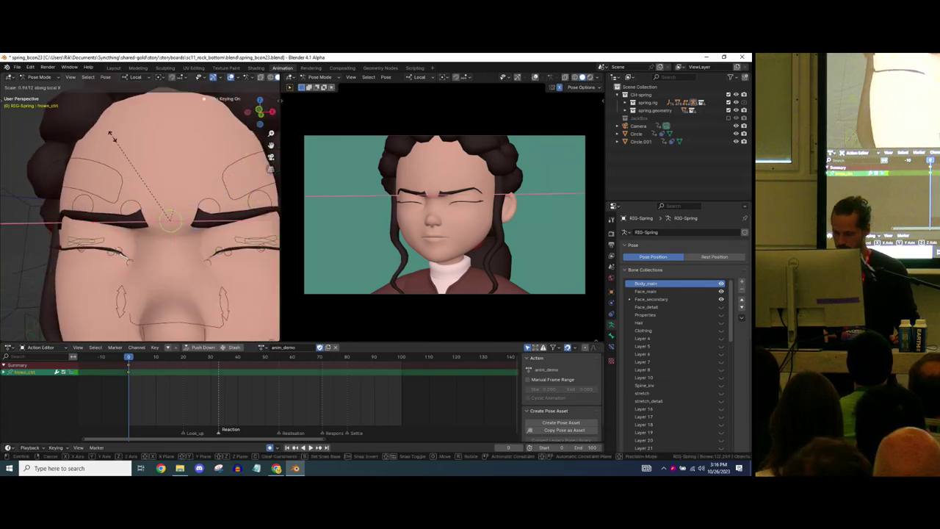
left_click(147, 181)
middle_click_drag(145, 177, 196, 184)
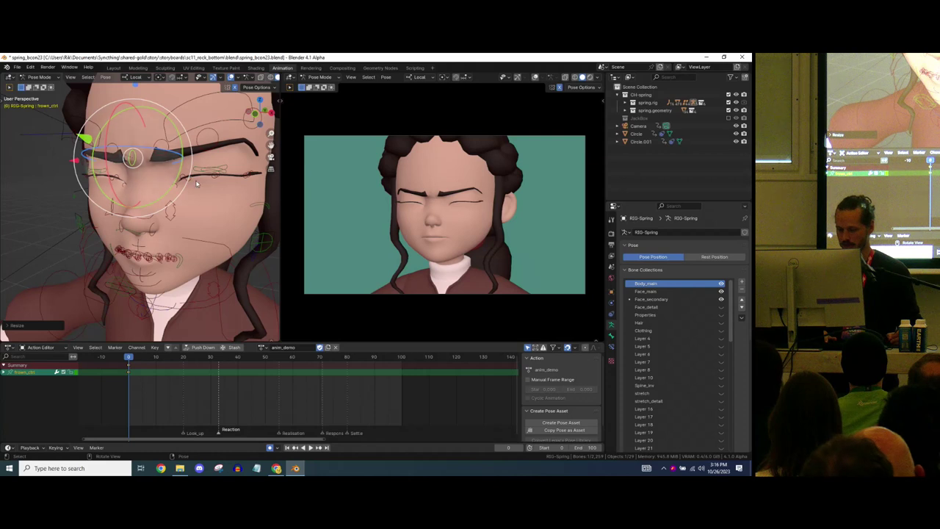
Raise the left cheek control along its local Z axis to push the cheek up toward the closed eye
left_click(196, 239)
middle_click_drag(128, 206, 156, 219)
middle_click_drag(229, 193, 247, 168)
key("g")
key("z")
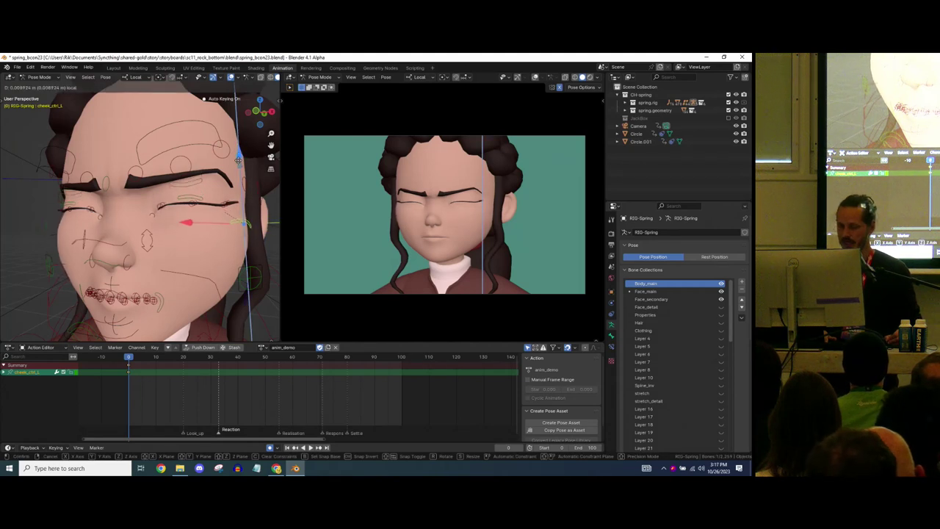
left_click(236, 157)
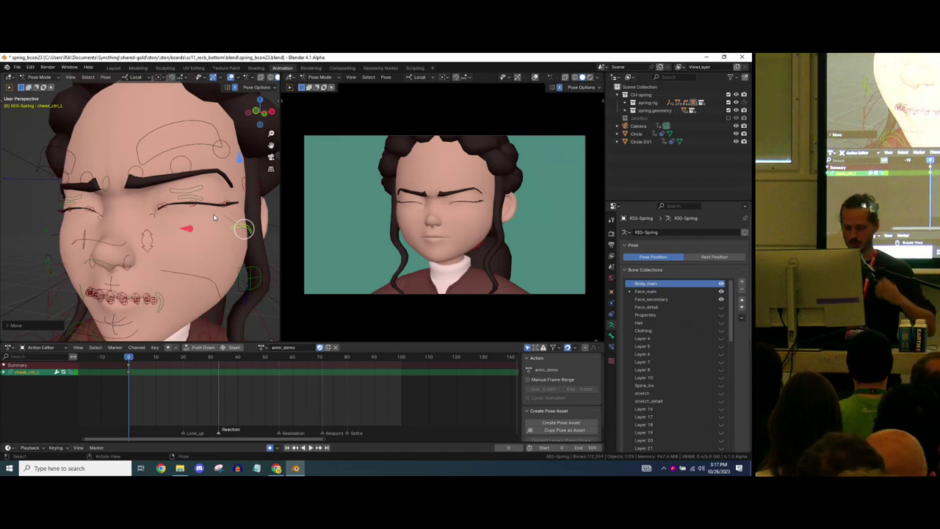
left_click_drag(240, 161, 239, 155)
middle_click_drag(180, 180, 210, 155)
left_click_drag(210, 155, 211, 151)
Select the main mouth control floating in front of the chin
middle_click_drag(167, 227, 184, 204, "shift")
scroll(184, 204, "down", 1)
mouse_move(134, 236)
middle_mouse_down("shift")
mouse_move(162, 203)
mouse_move(123, 214)
mouse_move(156, 221)
mouse_move(130, 221)
middle_mouse_up("shift")
scroll(163, 202, "up", 2)
scroll(120, 216, "up", 2)
left_click(120, 216)
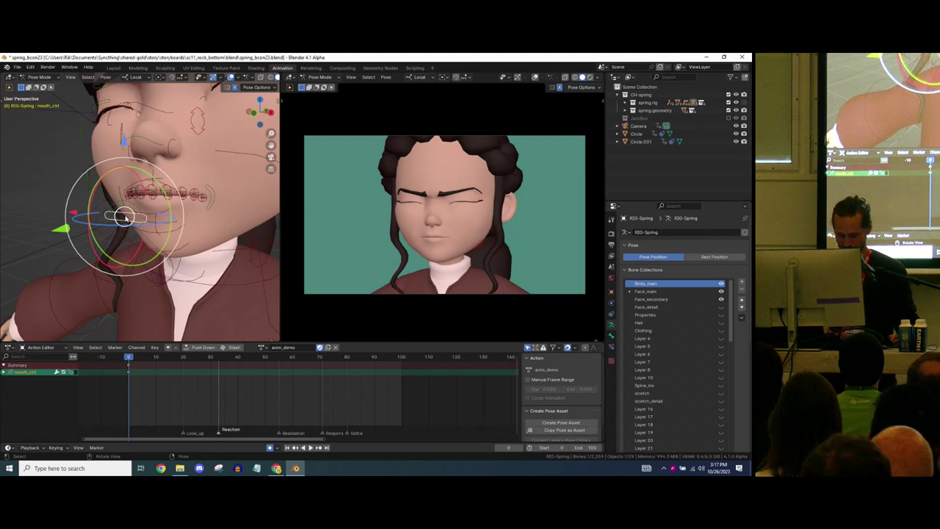
Try moving and rotating the main mouth control to see how the whole mouth follows
key("g")
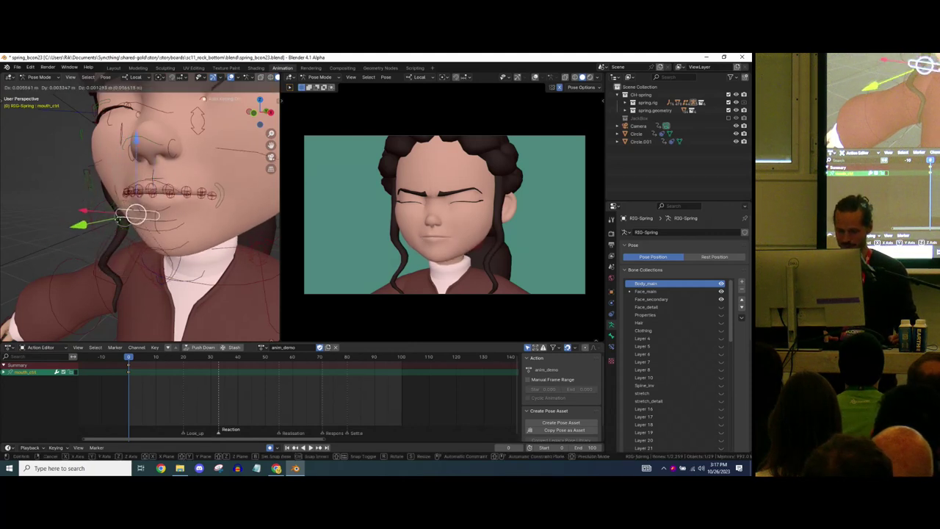
key("Escape")
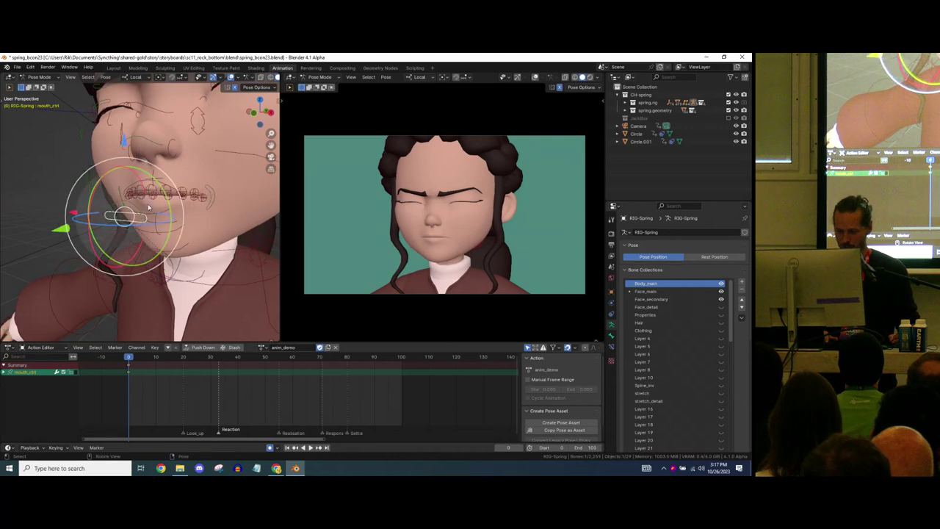
key("g")
key("Escape")
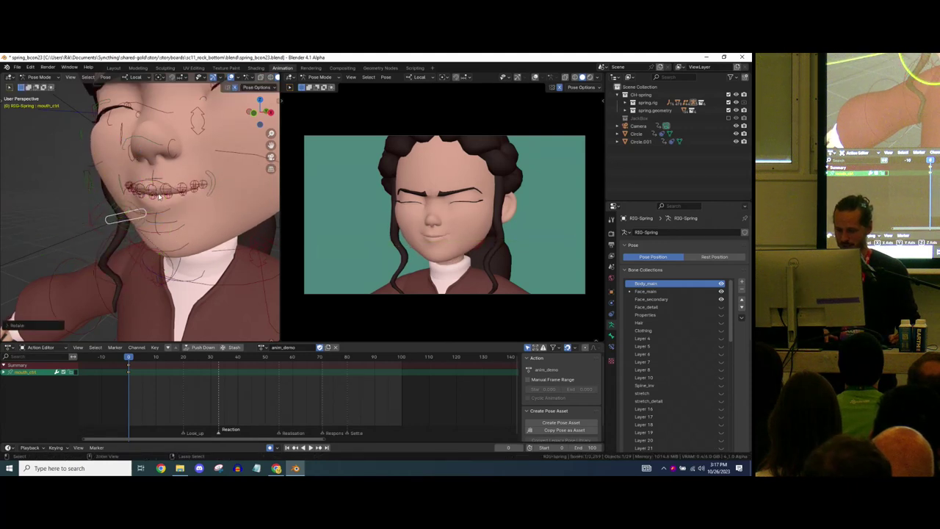
Raise the main mouth control along its local Z axis to shift the mouth toward the nose
middle_click_drag(161, 152, 155, 134, "ctrl")
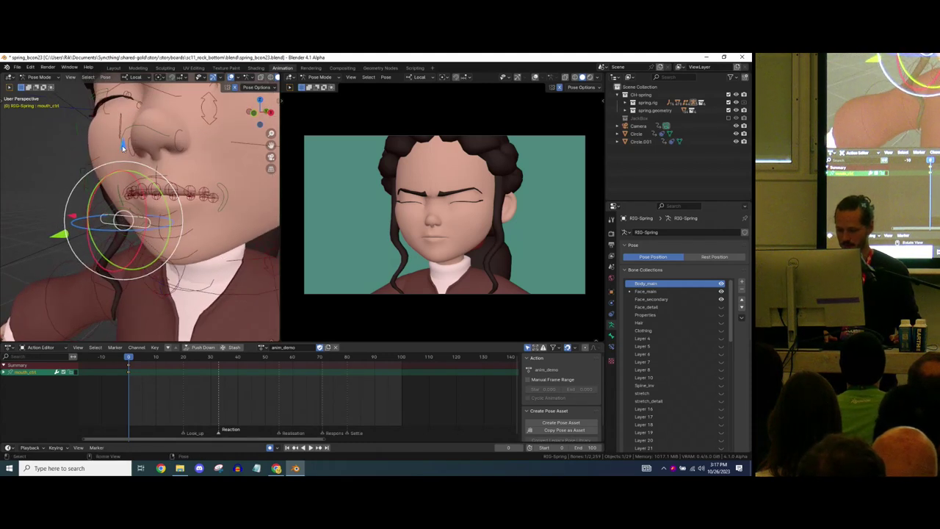
key("g")
key("z")
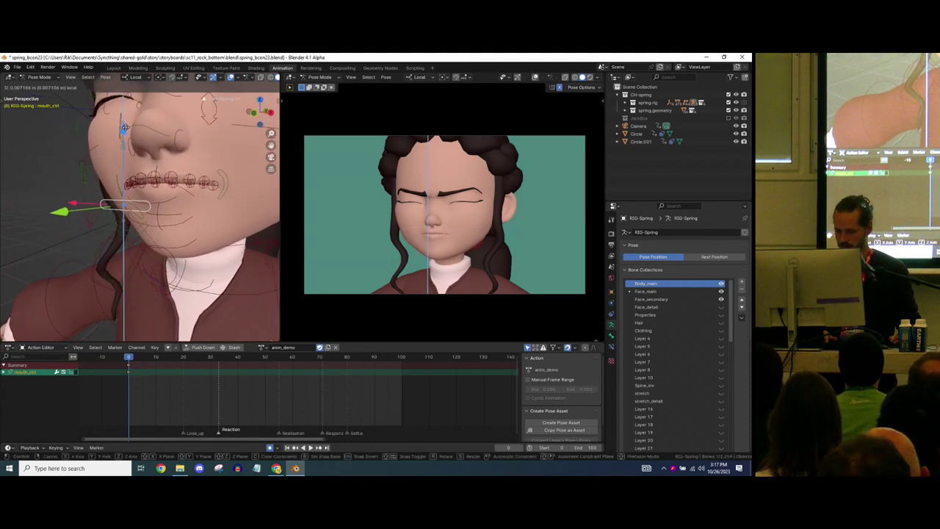
left_click(125, 128)
Move the upper and lower mouth controls together along their local Y axis, back toward the face
middle_click_drag(149, 186, 120, 209)
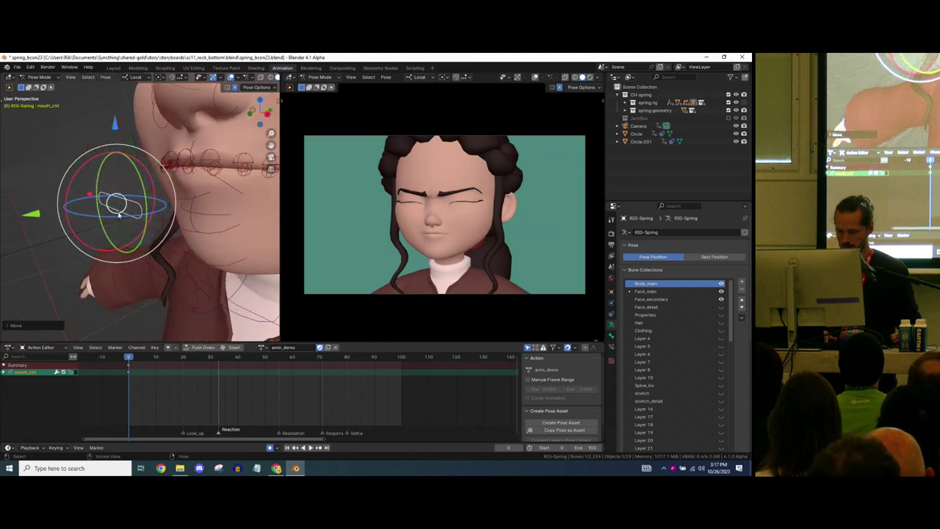
left_click(122, 210)
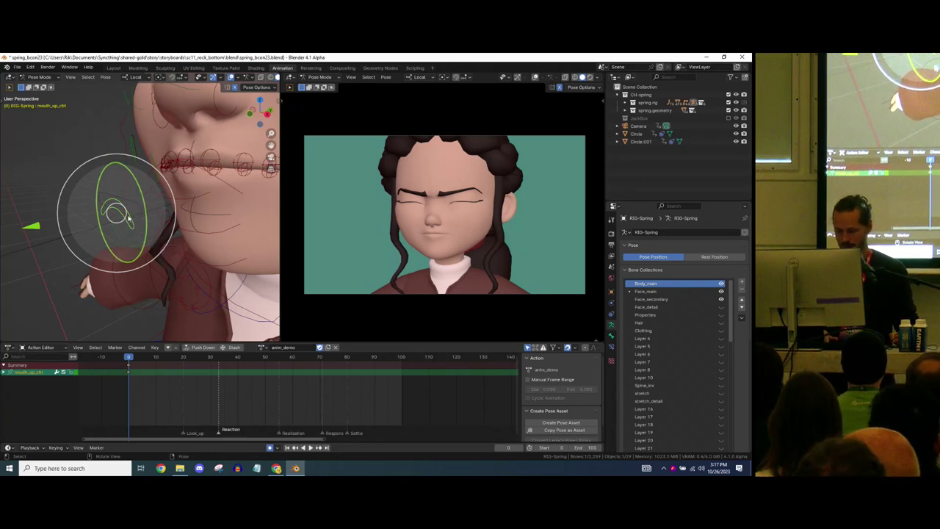
left_click(128, 218)
left_click(129, 225, "shift")
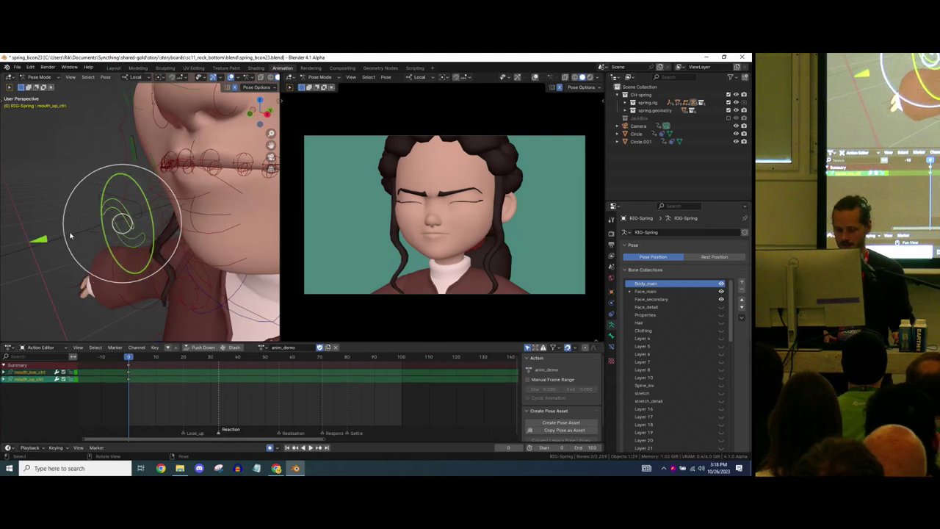
key("g")
key("y")
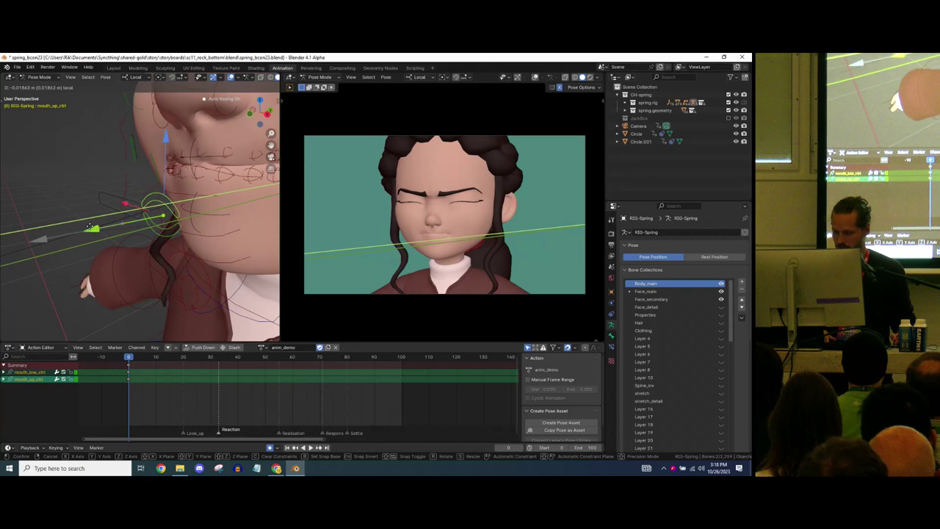
left_click(83, 229)
Move the lower lip's secondary control slightly forward, away from the face, along its local Y axis
middle_click_drag(196, 212, 125, 214, "ctrl")
left_click(122, 215)
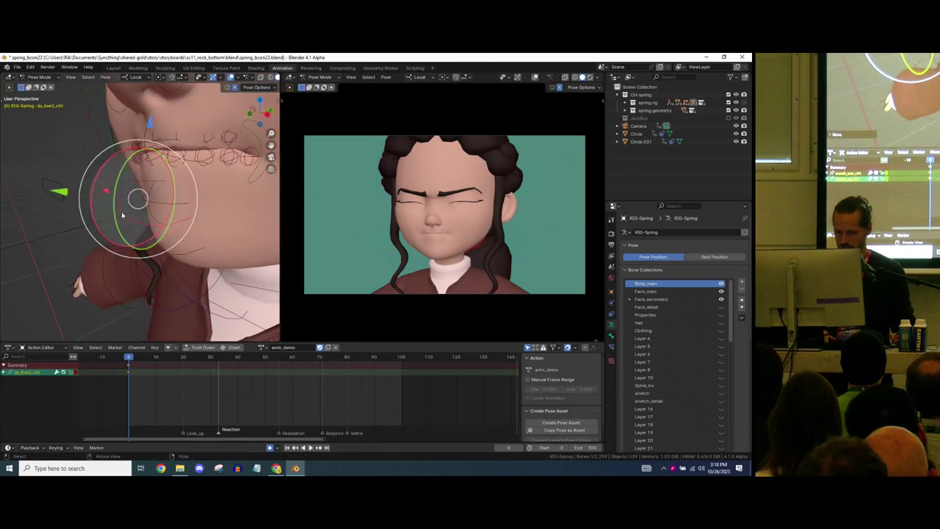
key("g")
key("y")
left_click(256, 158)
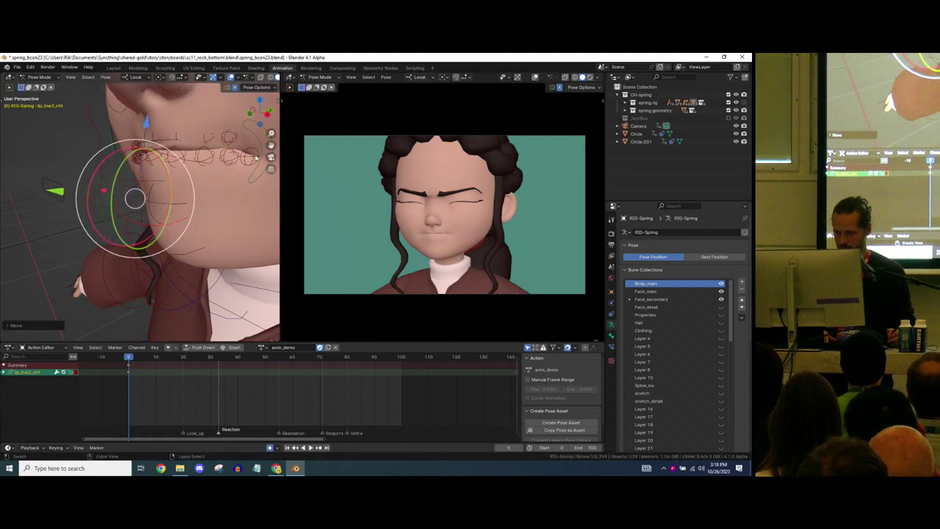
key("g")
key("y")
left_click(137, 128)
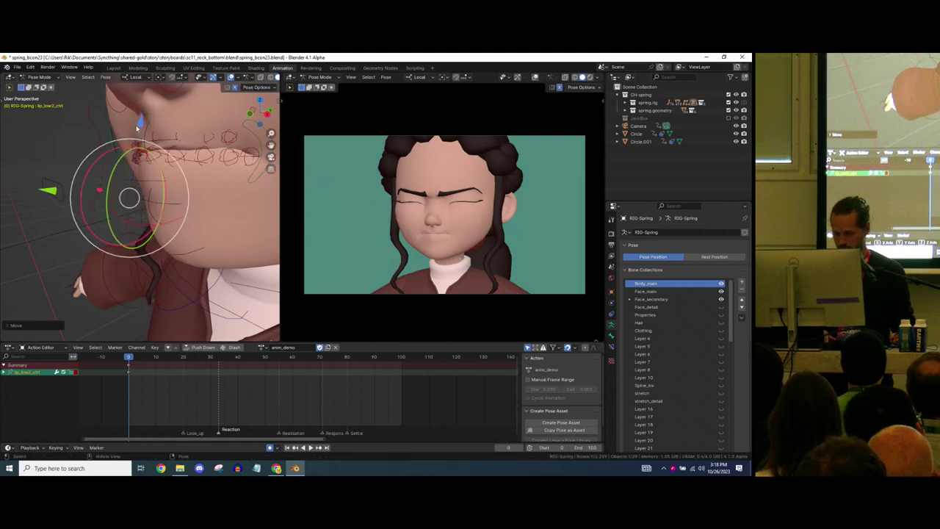
Rotate the upper lip control and reposition it, viewing the lips from below, to refine the pressed lips
middle_click_drag(137, 128, 161, 191, "shift")
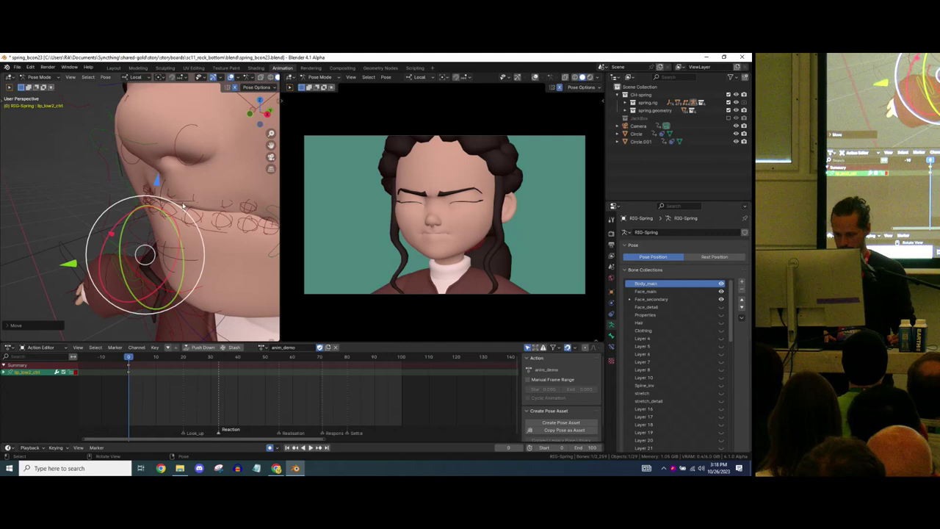
middle_click_drag(130, 152, 163, 205)
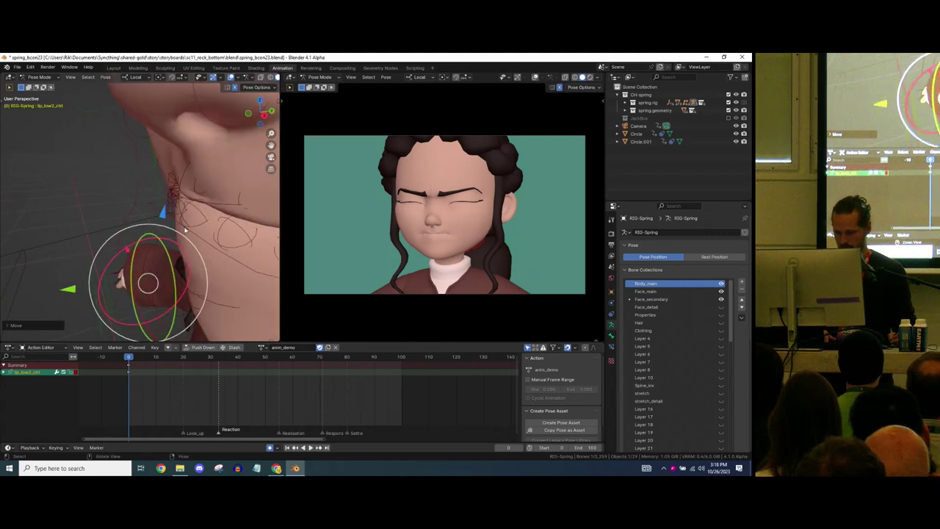
left_click(180, 227)
left_click(178, 226)
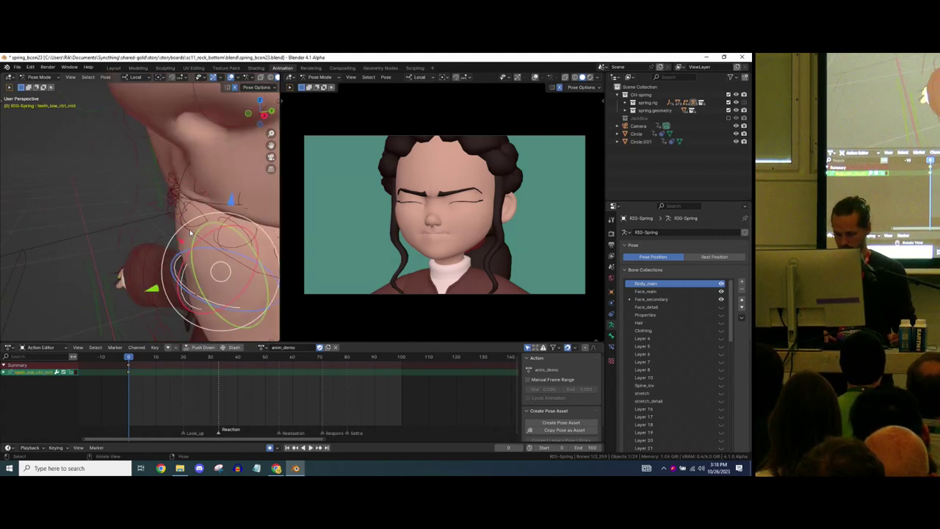
left_click(142, 196)
left_click_drag(130, 214, 175, 230)
key("g")
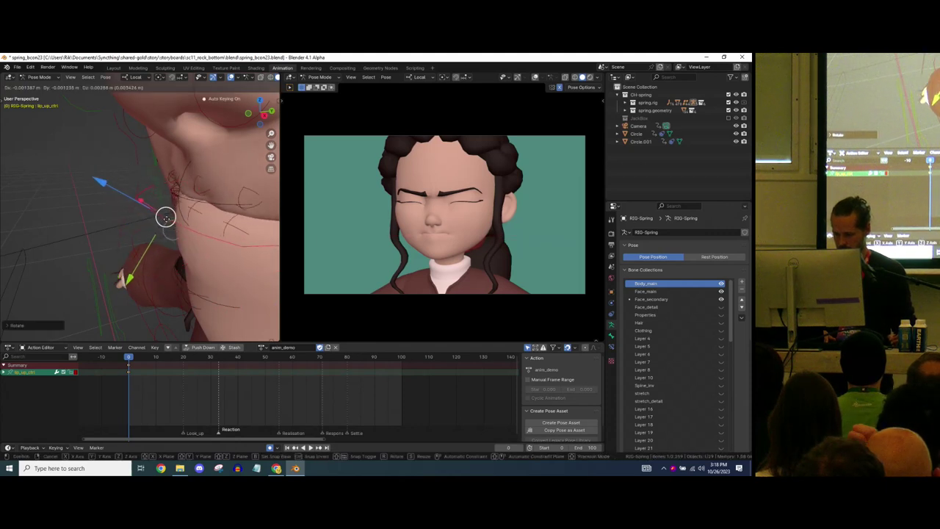
left_click(193, 212)
Move the left mouth corner control outward to widen the mouth
mouse_move(193, 211)
middle_mouse_down()
mouse_move(186, 202)
mouse_move(203, 212)
middle_mouse_up()
left_click(203, 212)
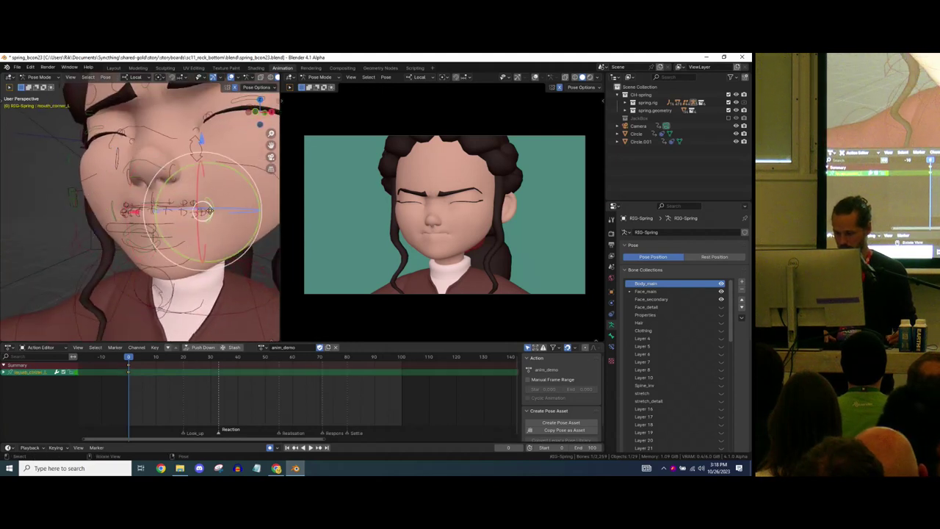
key("g")
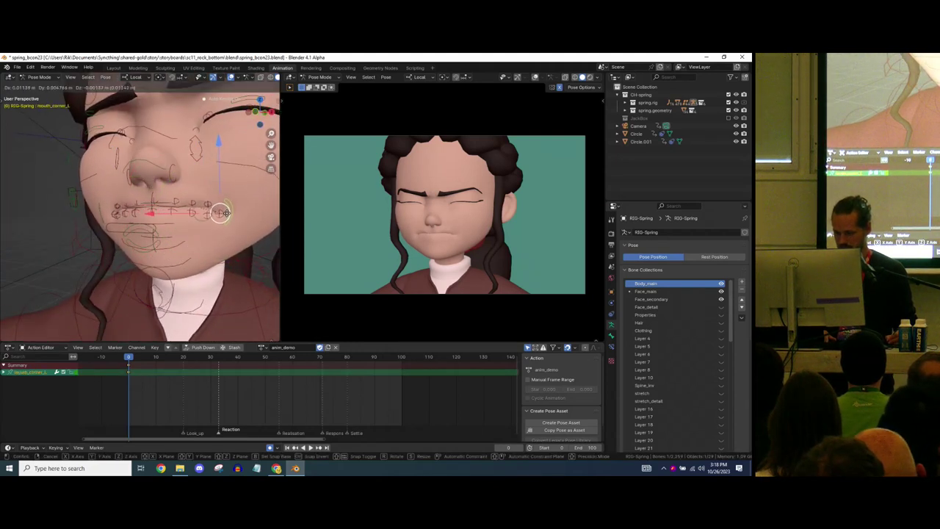
left_click(224, 212)
Shift the mouth master control at the center of the lips slightly and rotate it to adjust the whole mouth
middle_click_drag(220, 211, 135, 254, "ctrl")
left_click(151, 240)
middle_click_drag(238, 110, 215, 191, "shift")
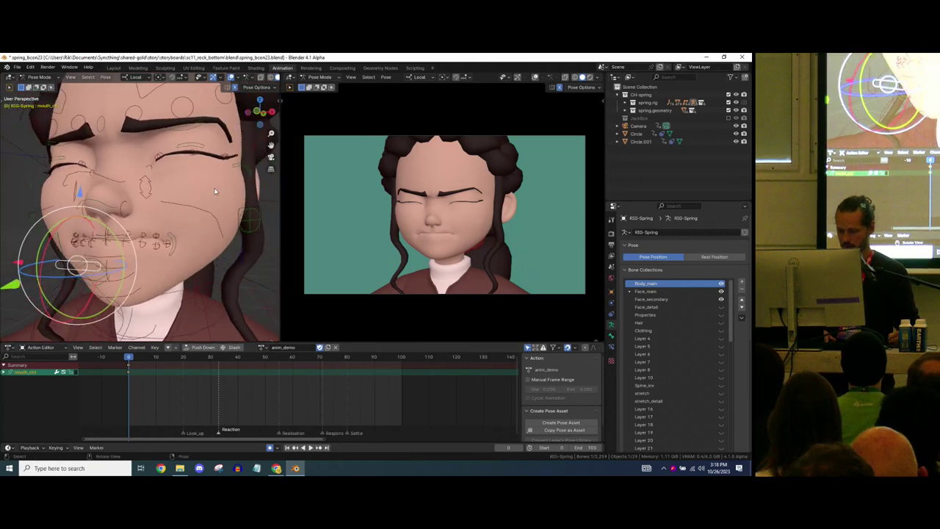
left_click(111, 243)
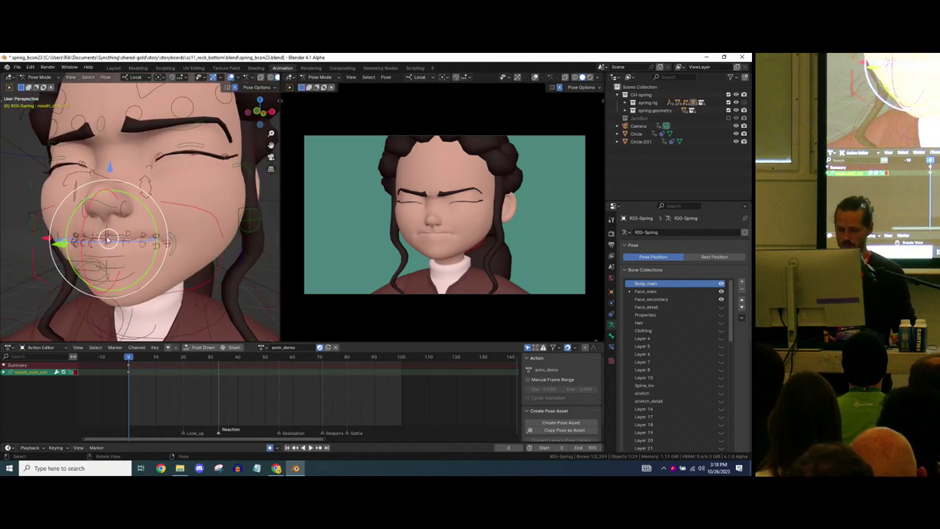
key("g")
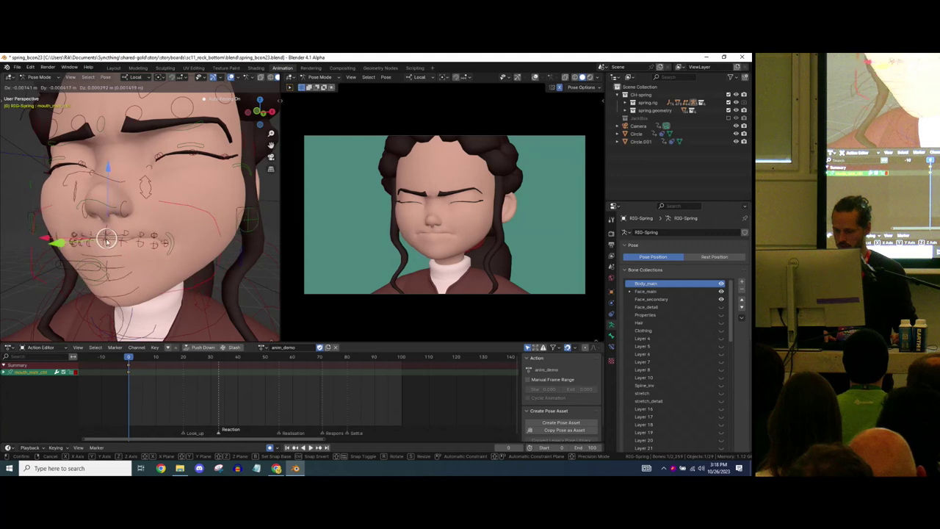
left_click(151, 214)
left_click_drag(151, 215, 150, 211)
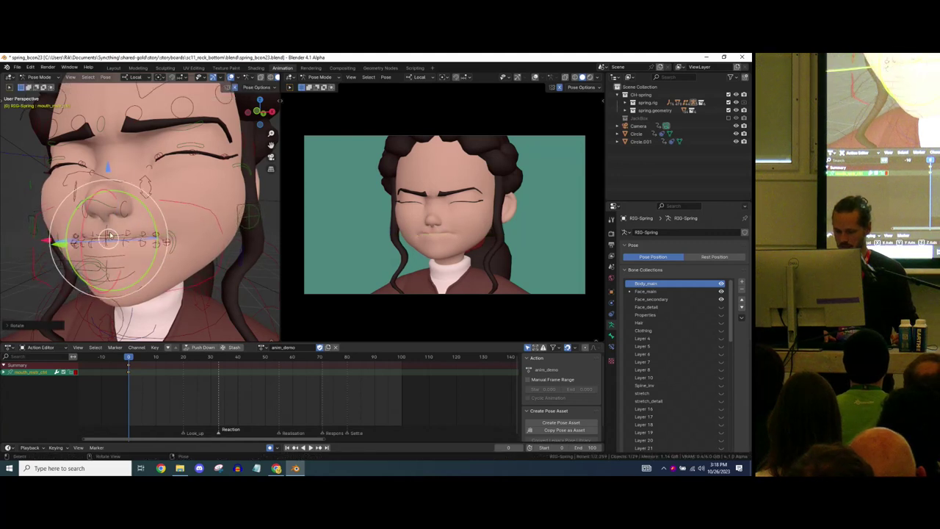
left_click_drag(108, 238, 109, 238)
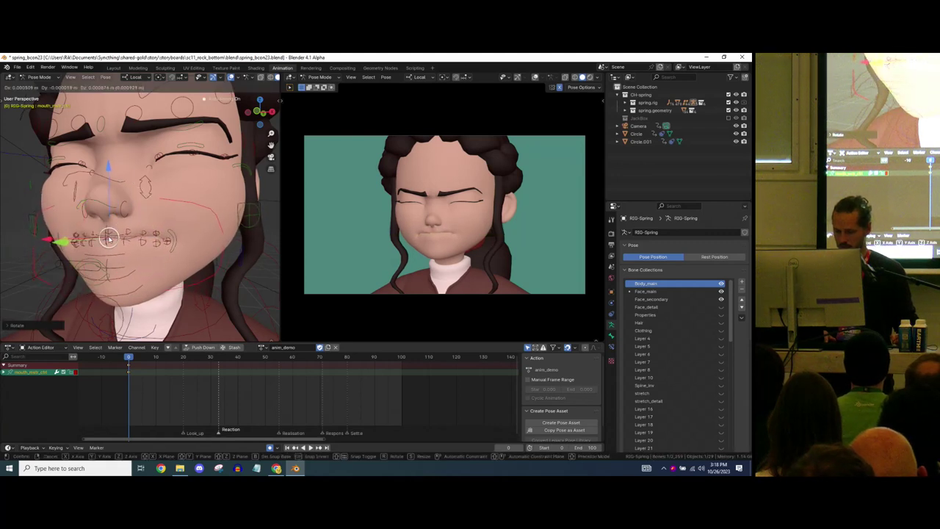
left_click(119, 190)
Move the nose control slightly upward to scrunch the nose
scroll(119, 191, "up", 2)
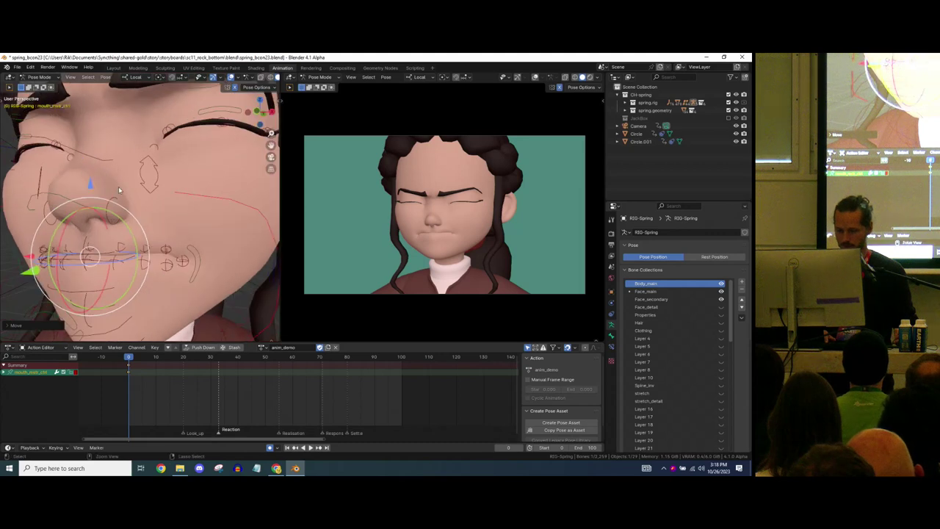
left_click(72, 206)
scroll(115, 177, "down", 1)
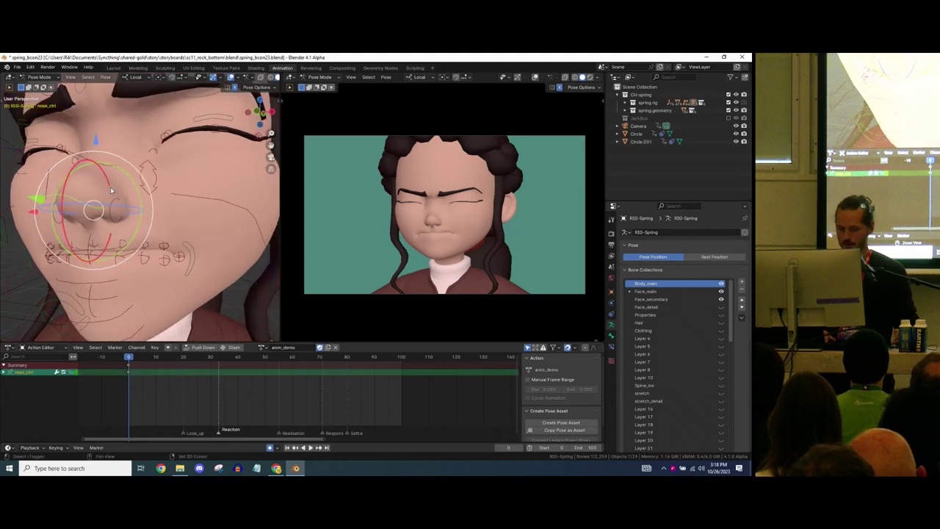
middle_click_drag(111, 190, 114, 183, "shift")
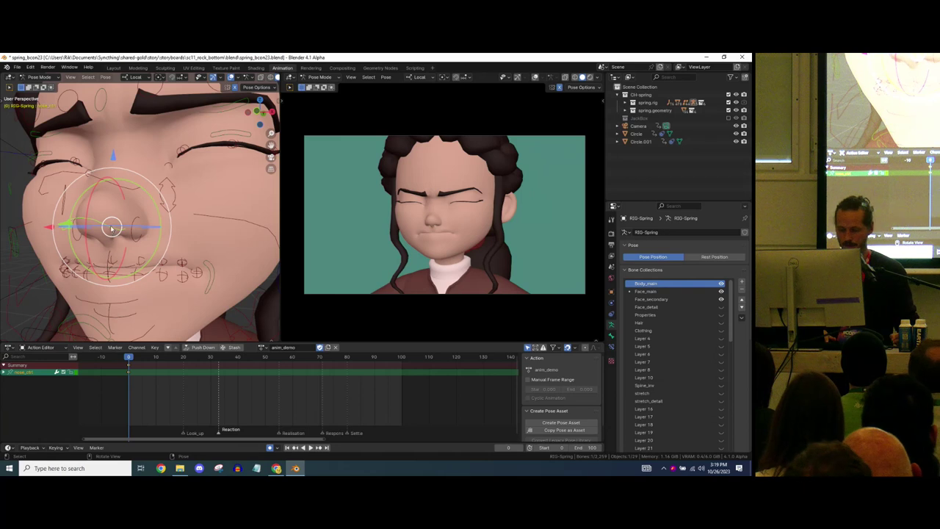
mouse_move(111, 231)
left_mouse_down()
mouse_move(111, 223)
mouse_move(123, 226)
left_mouse_up()
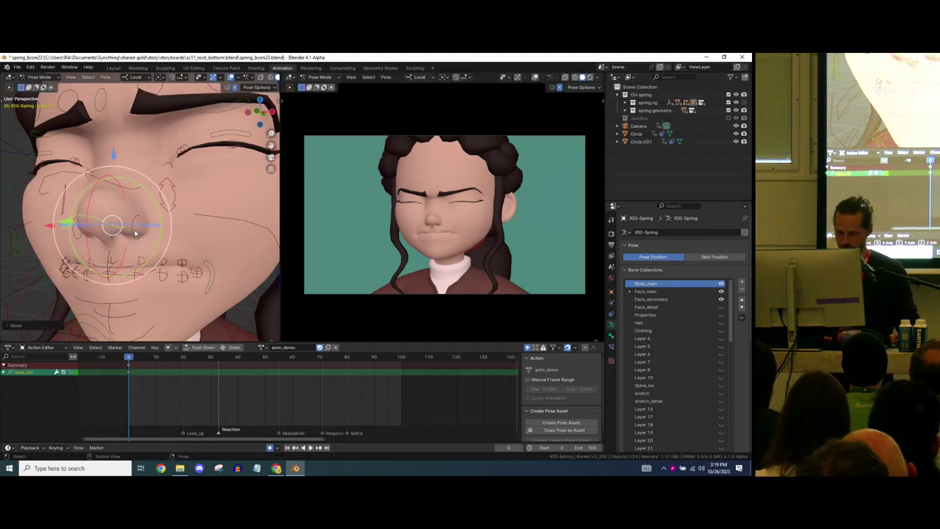
Raise the arrow-shaped control beside the left side of the nose to strengthen the scrunch
left_click(161, 189)
left_click_drag(160, 127, 160, 116)
scroll(169, 222, "down", 3)
Select the curved mouth control below the chin, viewing the face in profile
middle_click_drag(169, 222, 88, 237)
left_click(154, 316)
middle_click_drag(154, 316, 110, 312)
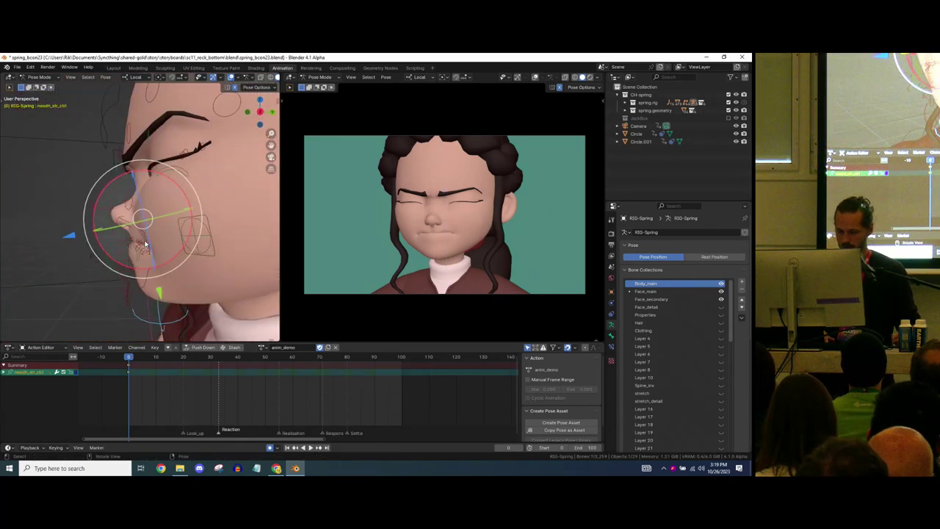
Try rotating the curved mouth control below the chin about its X axis
key("r")
key("x")
key("x")
left_click_drag(99, 197, 97, 210)
key("ctrl+z")
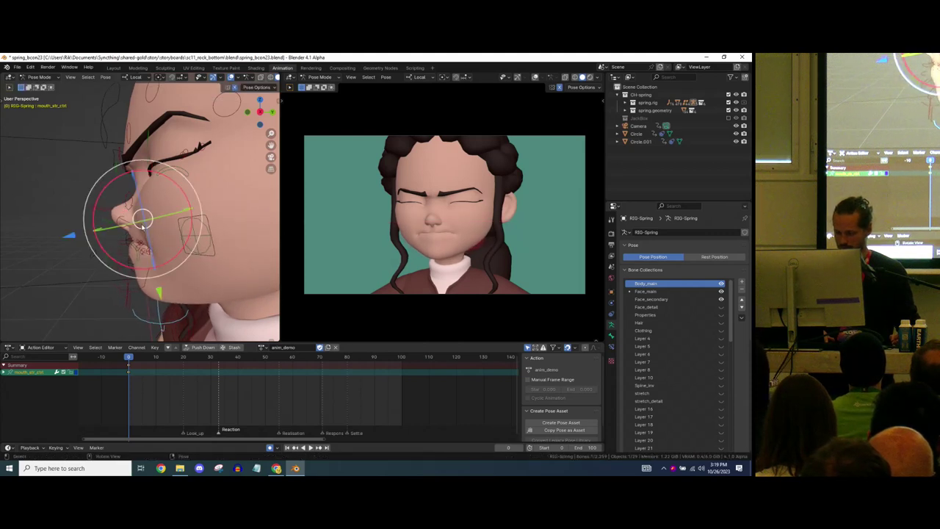
Try moving the curved mouth control while viewing the face in profile, and return to the front view
key("g")
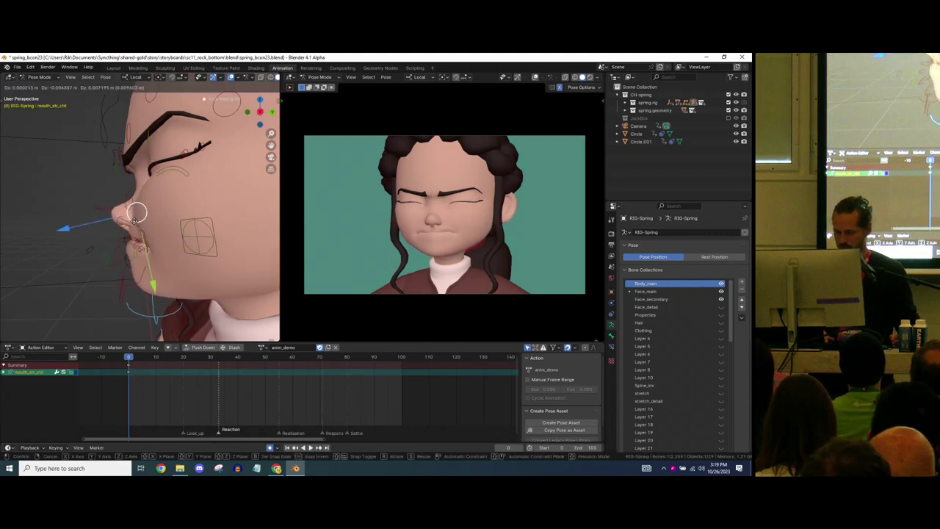
key("Escape")
middle_click_drag(138, 214, 158, 232)
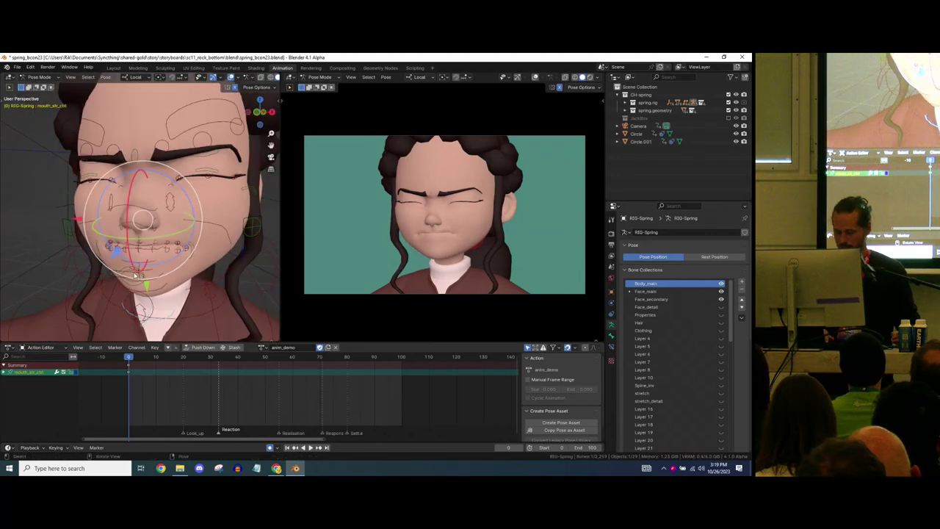
Show the pose library in the viewport, deselect all controls and apply the face squeeze pose
key("shift+space")
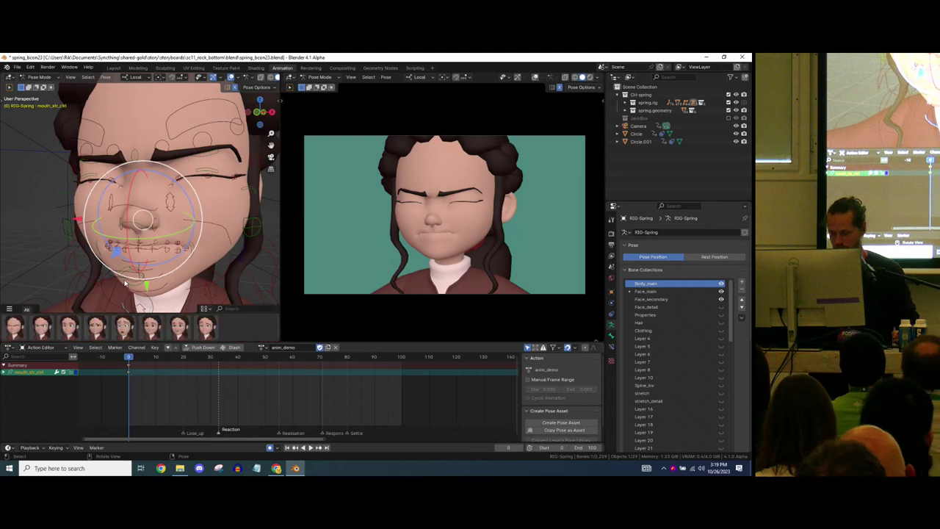
key("alt+a")
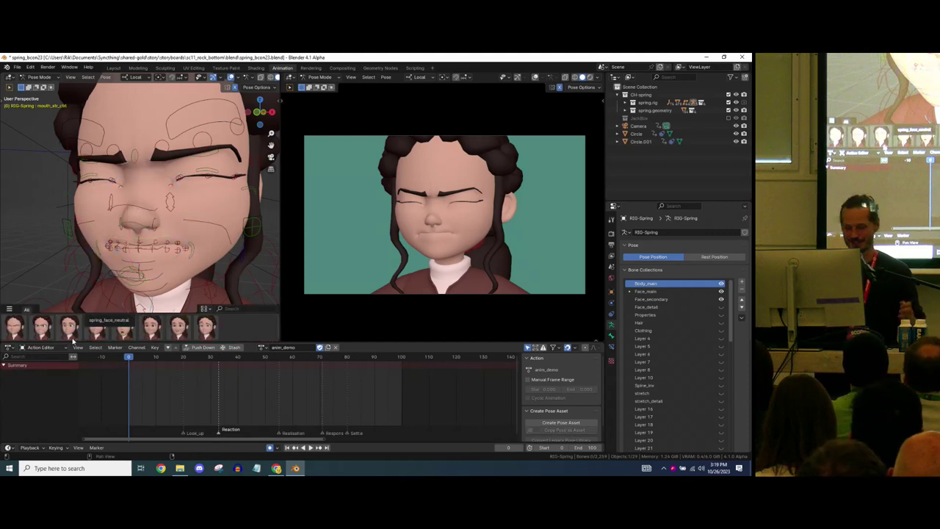
left_click(13, 334)
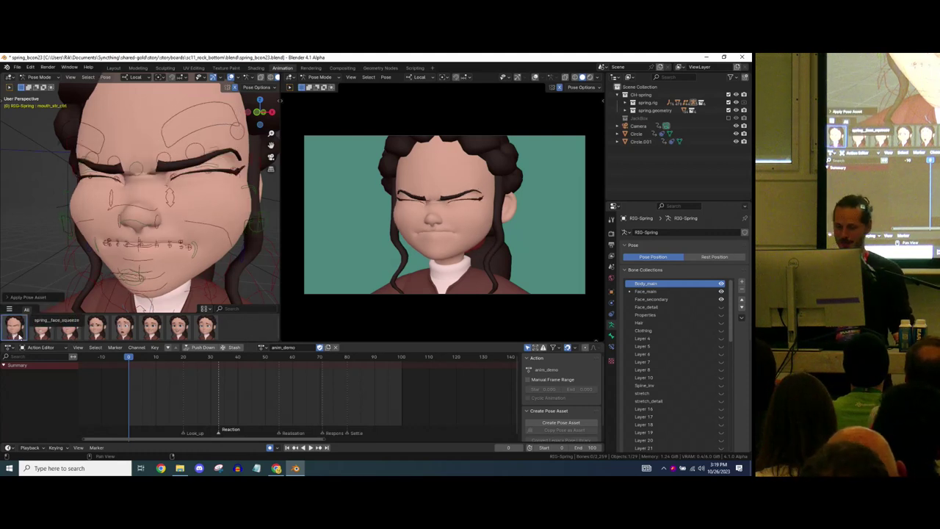
key("ctrl+z")
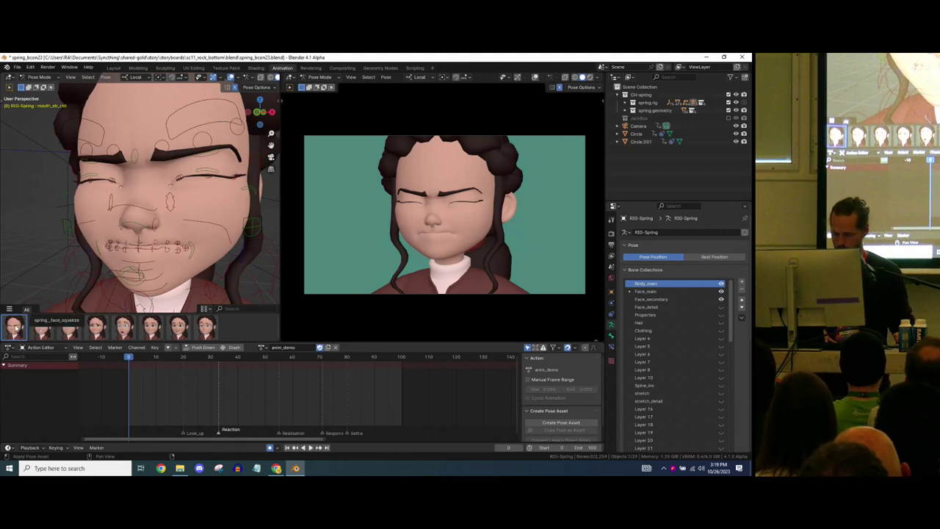
double_click(18, 331)
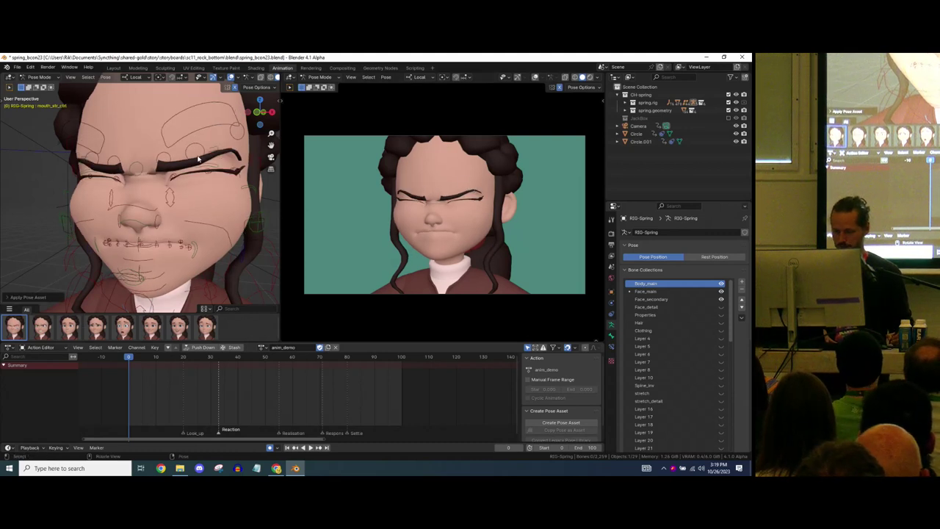
Undo the face squeeze pose and apply it again to compare both versions of the expression
middle_click_drag(174, 140, 166, 182, "ctrl")
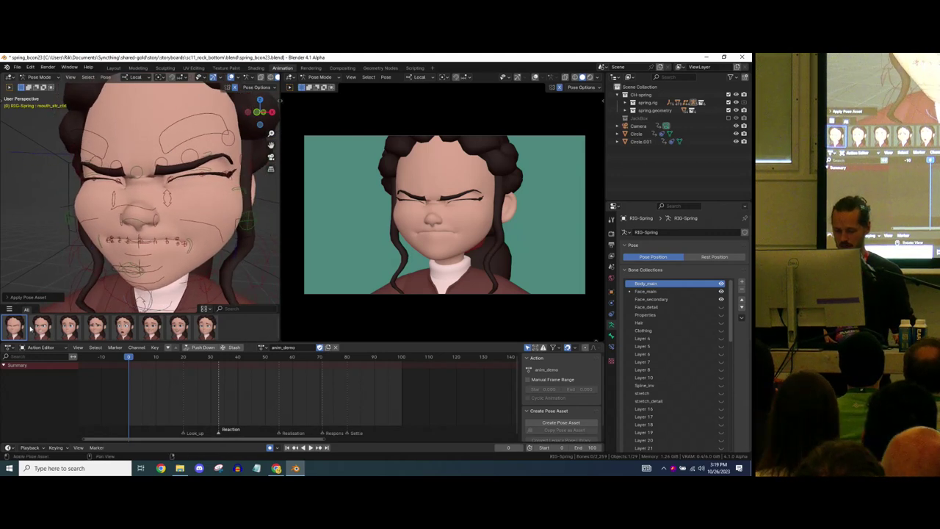
key("ctrl+z")
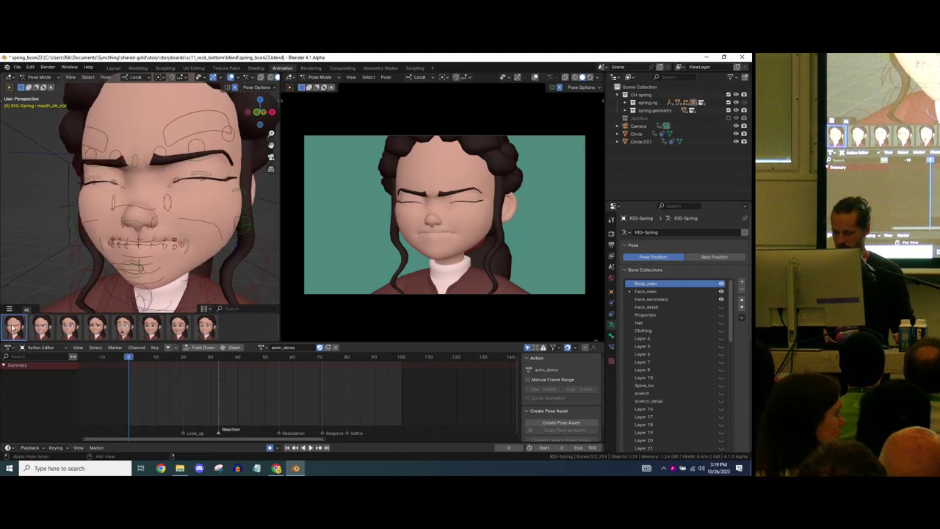
left_click(13, 327)
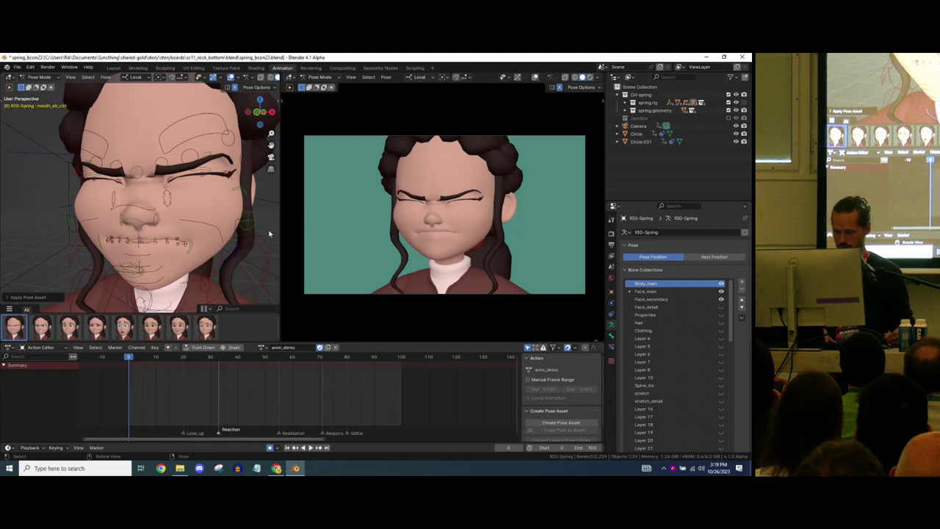
Try moving the cheek puff control on the character's left cheek, and undo the move
left_click(247, 218)
key("g")
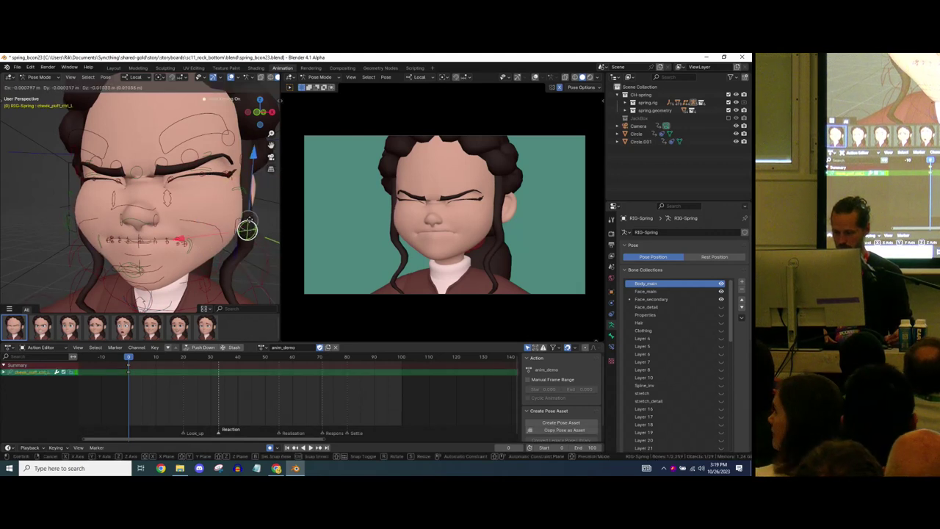
left_click(237, 227)
key("ctrl+z")
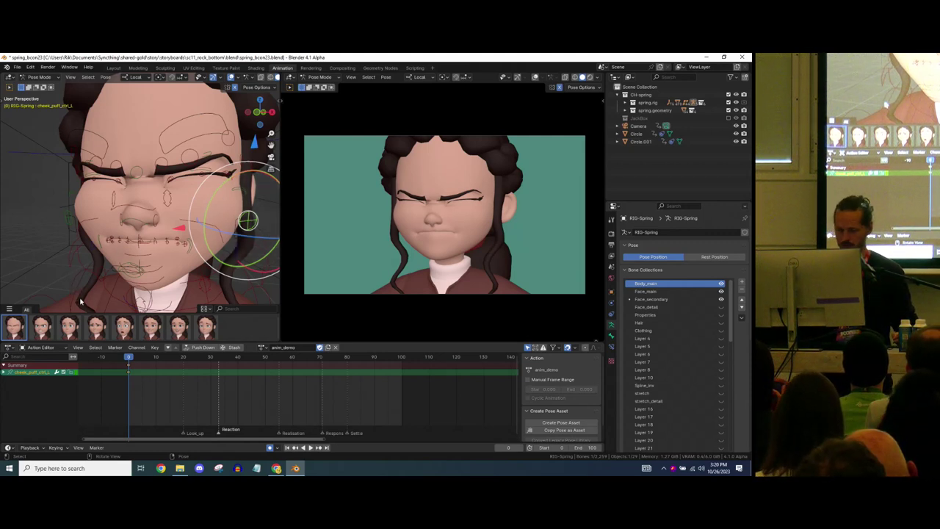
Deselect all controls and blend the whole face into the wide-eyed, open-mouthed pose from the pose library
left_click(43, 332)
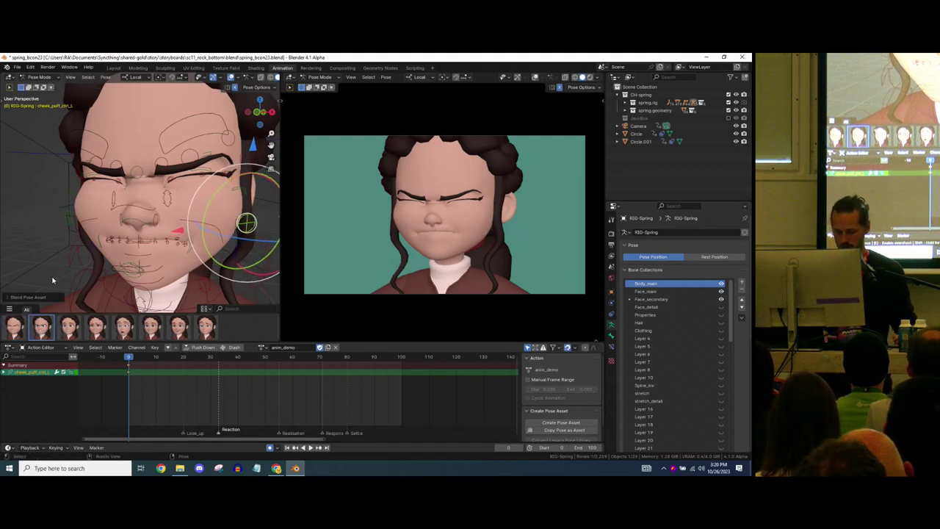
key("alt+a")
left_click_drag(43, 327, 207, 322)
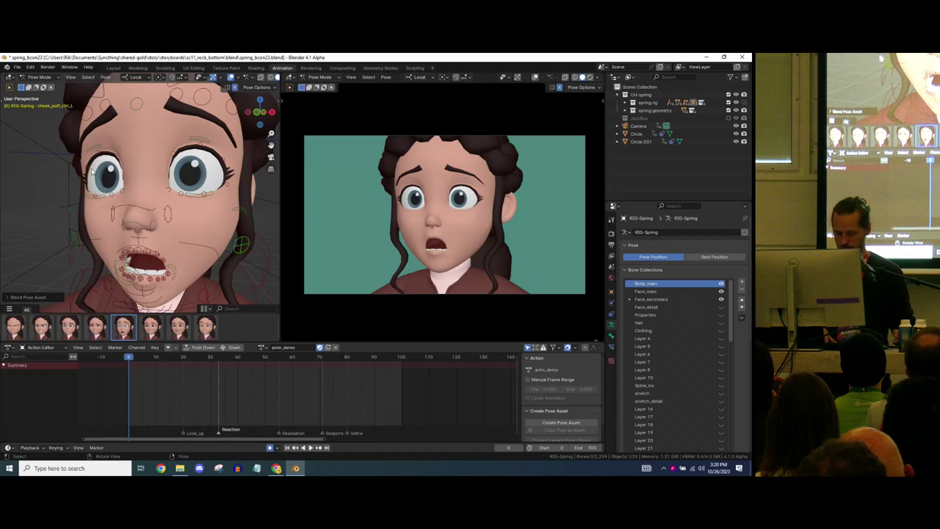
middle_click_drag(92, 168, 51, 193)
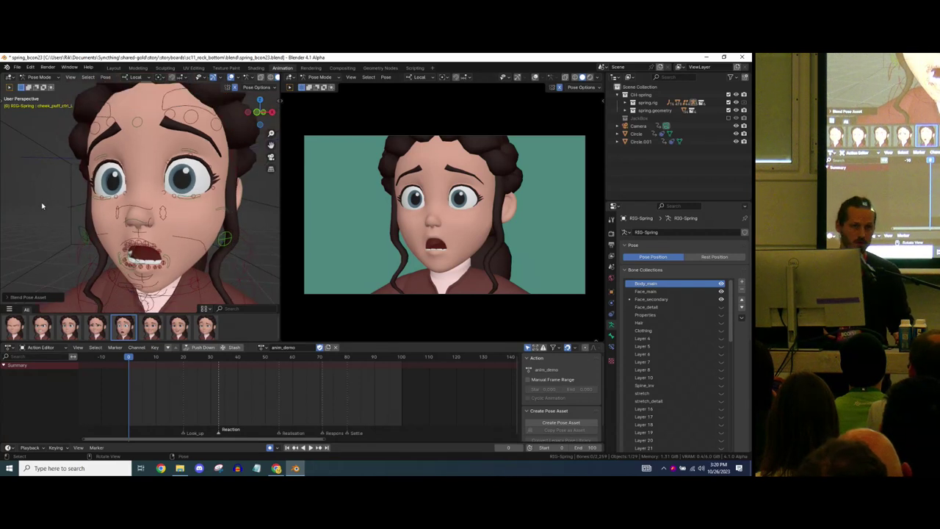
Select the Brows selection set, blend the second library pose onto the brows only, and clear the selection
key("shift+alt+w")
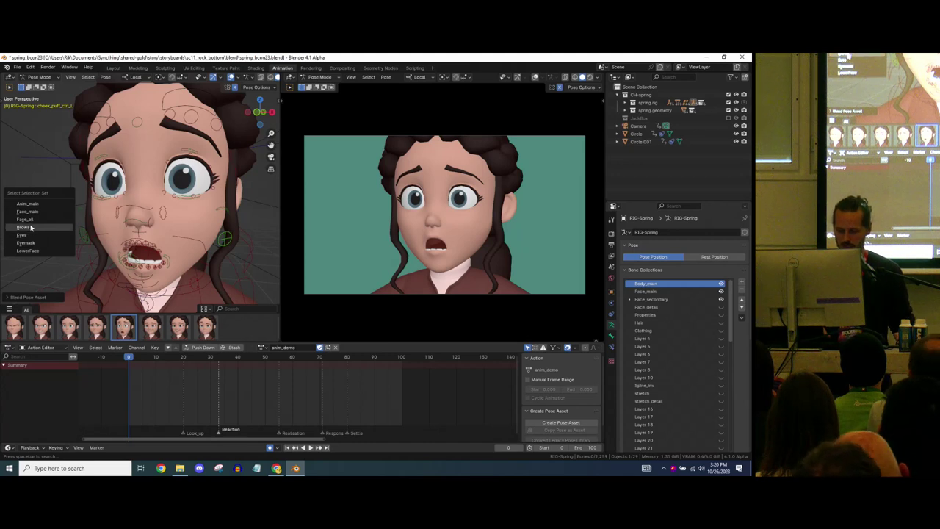
left_click(24, 227)
left_click_drag(42, 332, 71, 332)
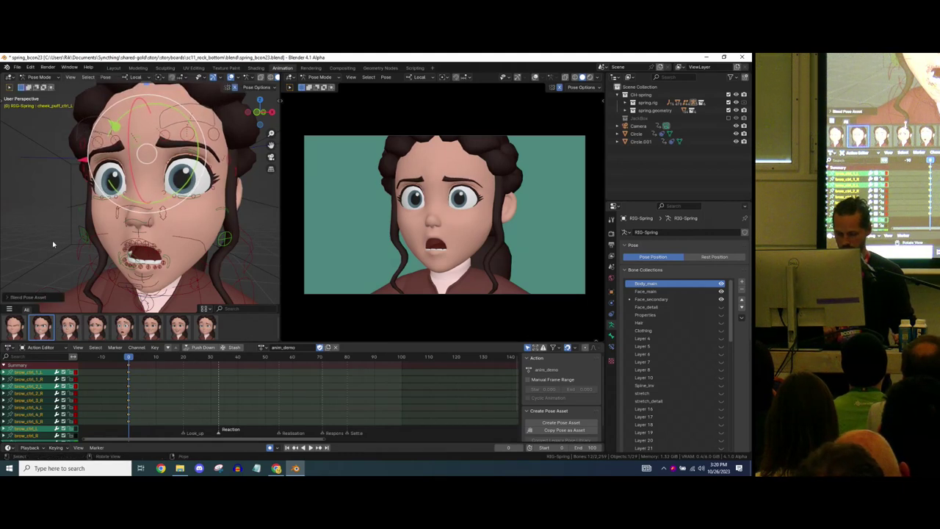
key("shift+alt+w")
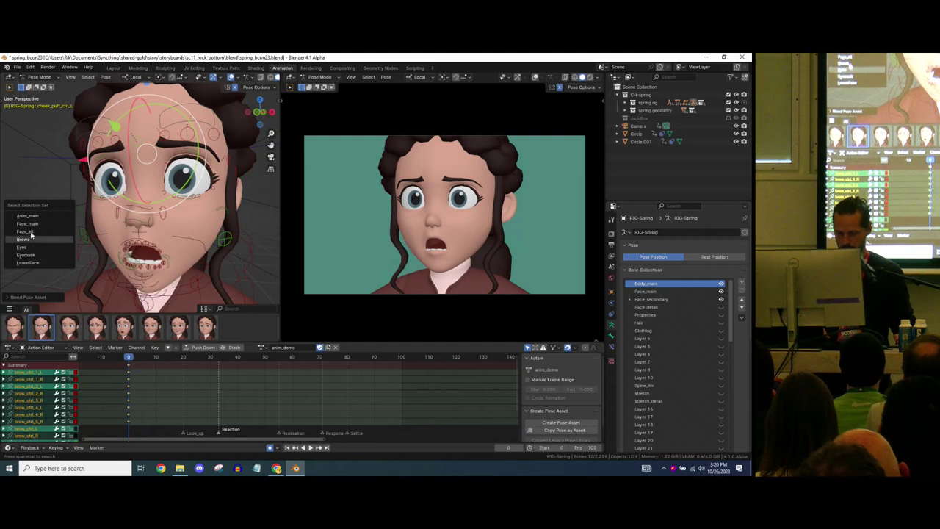
left_click(36, 172)
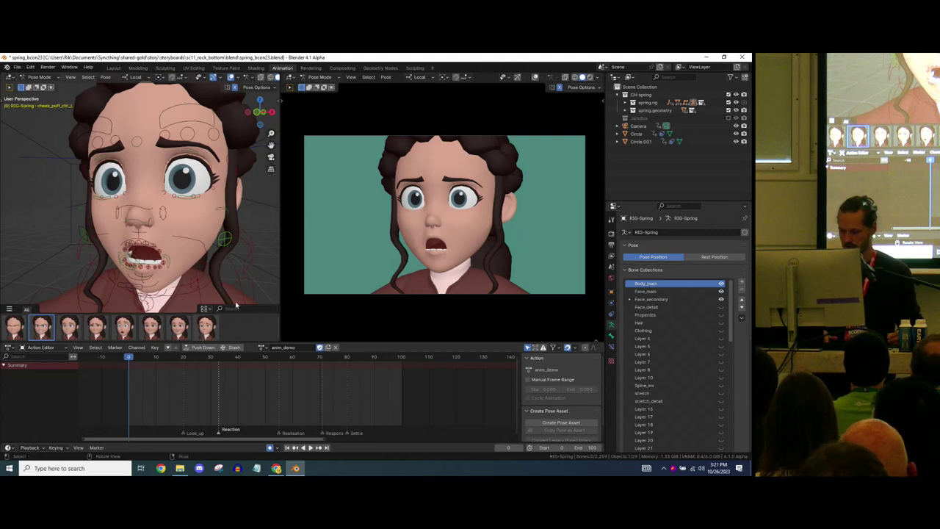
Apply the smiling pose from the pose library to the whole face
left_click(179, 328)
left_click(155, 332)
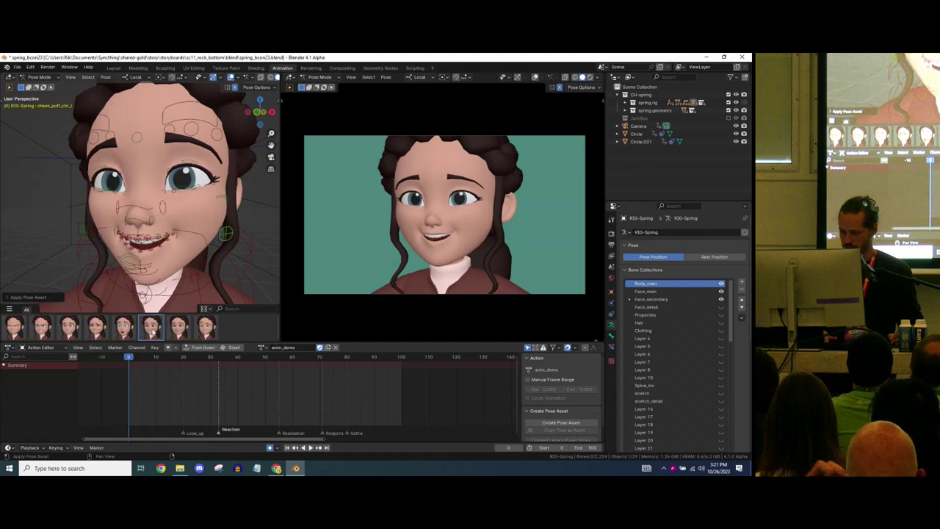
scroll(128, 193, "up", 1)
scroll(129, 194, "down", 1)
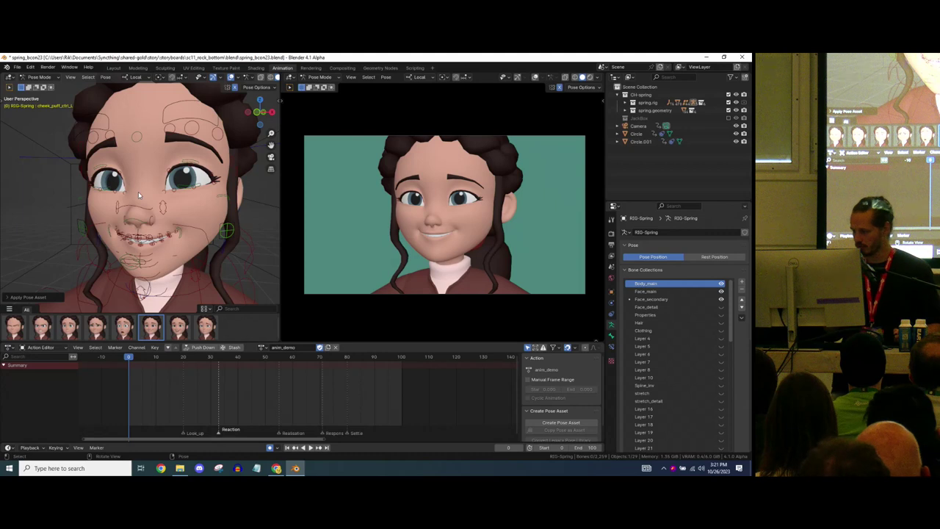
key("a")
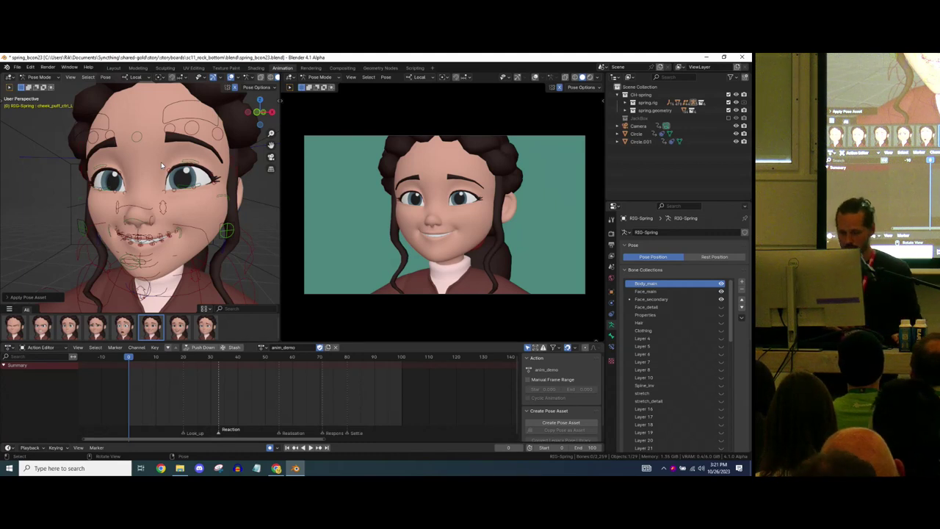
View the reference image spring_smile_shot.png in place of the rig view, and return to the 3D viewport
left_click(10, 77)
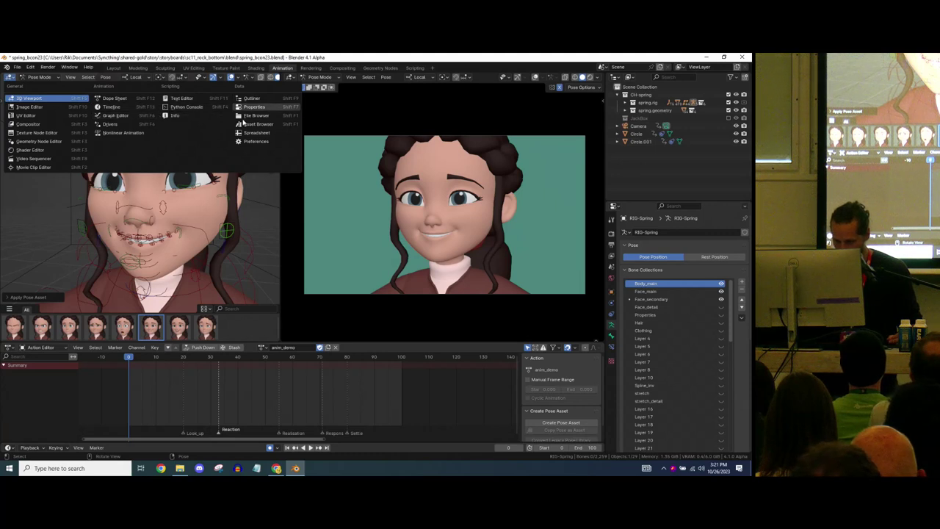
left_click(34, 108)
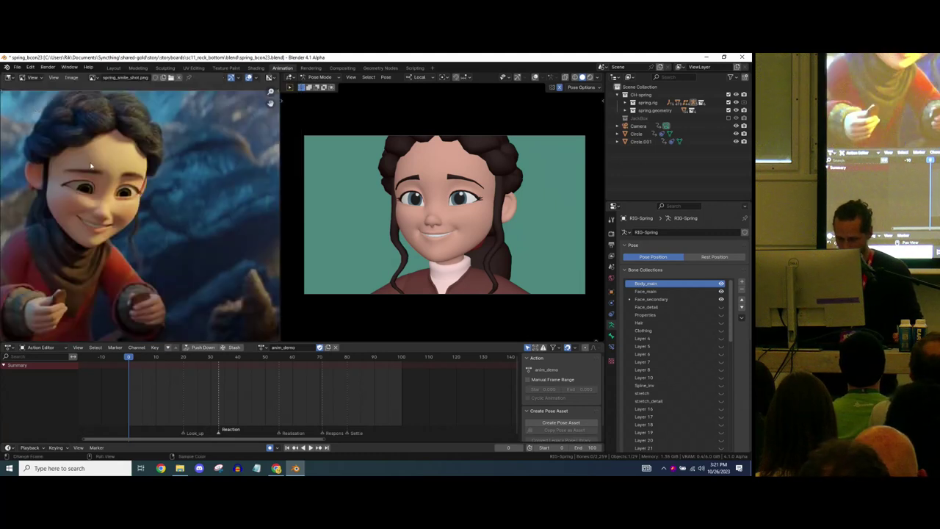
middle_click_drag(128, 173, 109, 182, "ctrl")
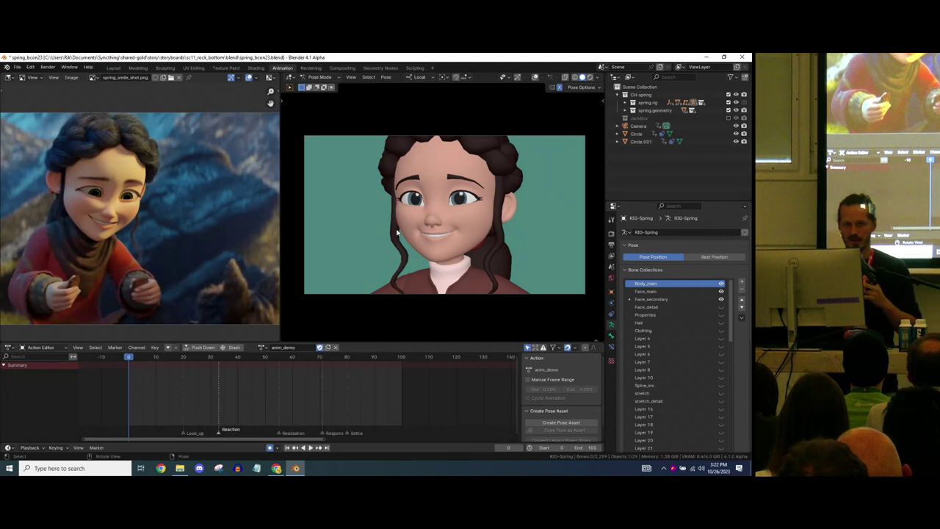
left_click(9, 77)
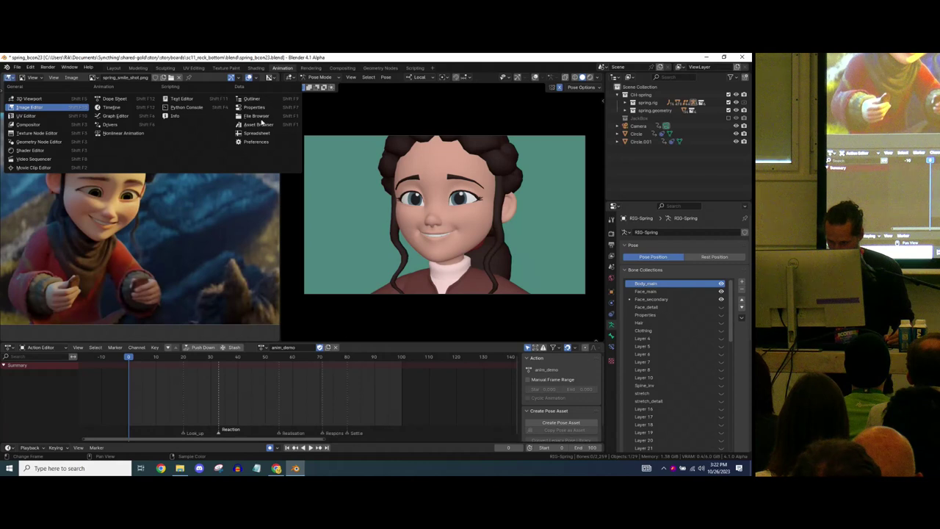
left_click(29, 98)
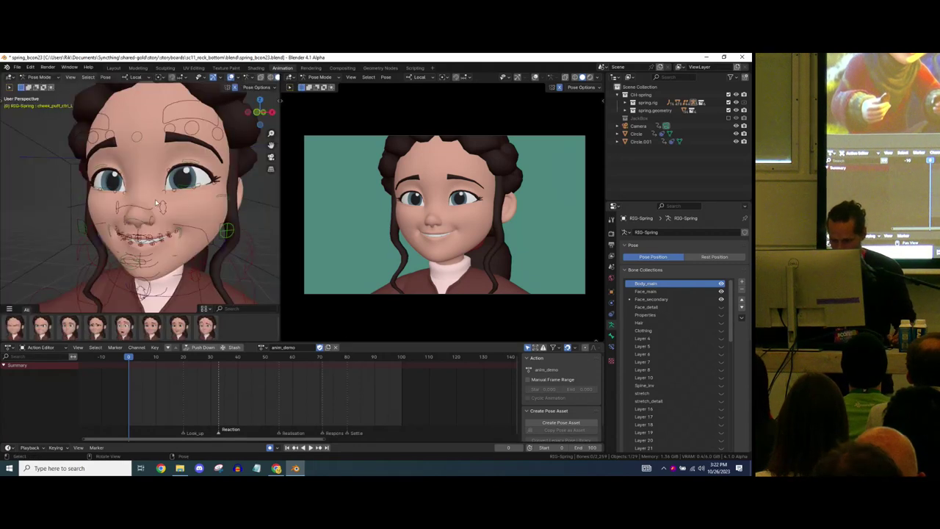
Enable the JackBox collection, play the shot's animation and return to frame 0
left_click(729, 118)
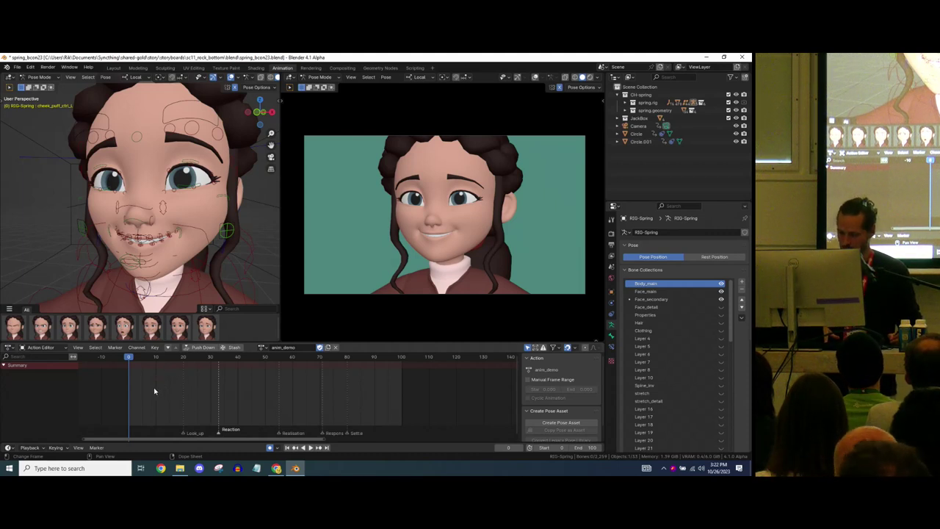
key("space")
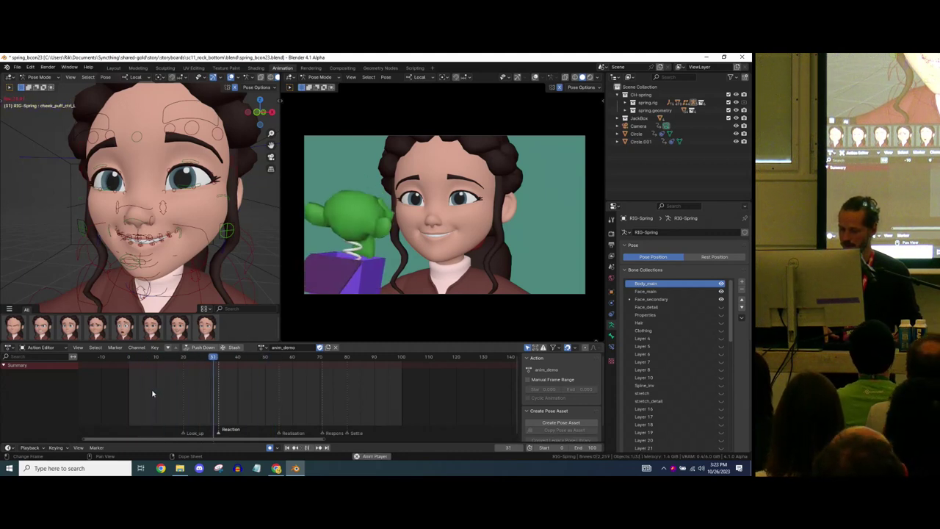
key("space")
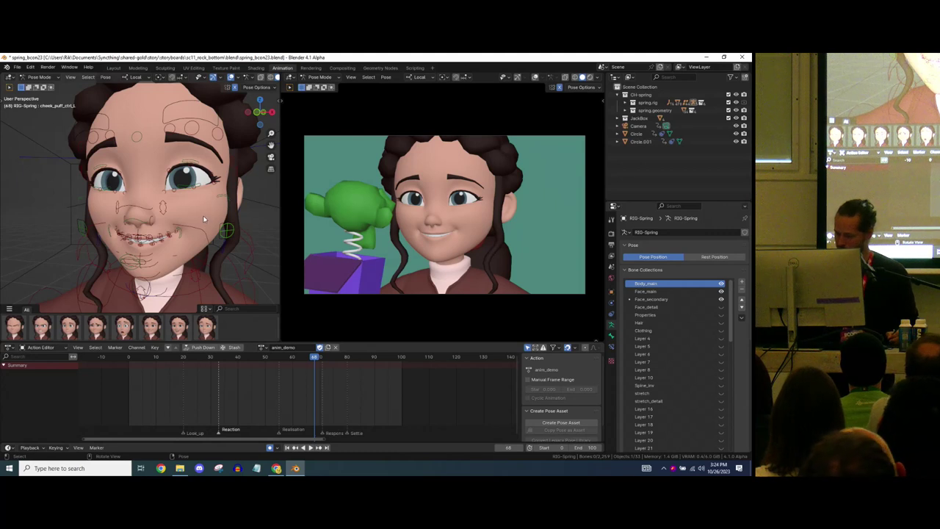
key("shift+Left")
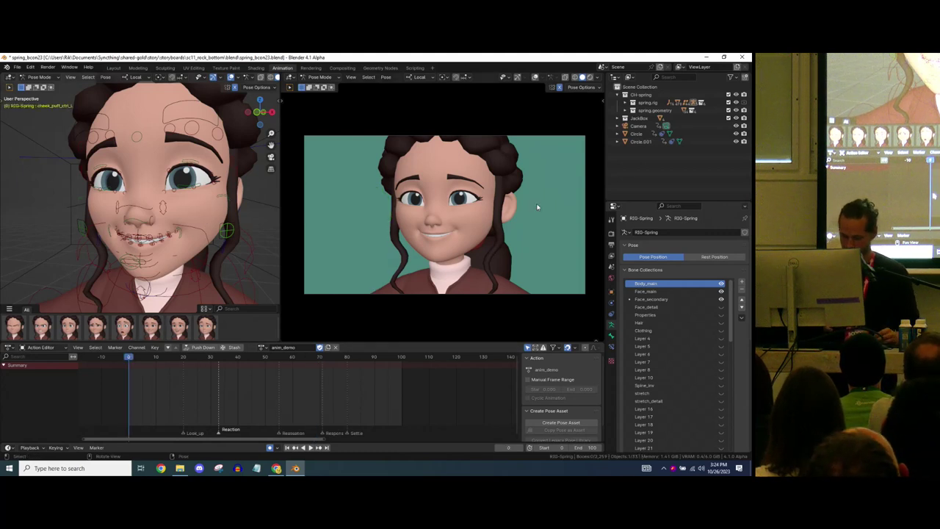
Apply the neutral face pose from the pose library to the character
middle_click_drag(90, 202, 235, 238)
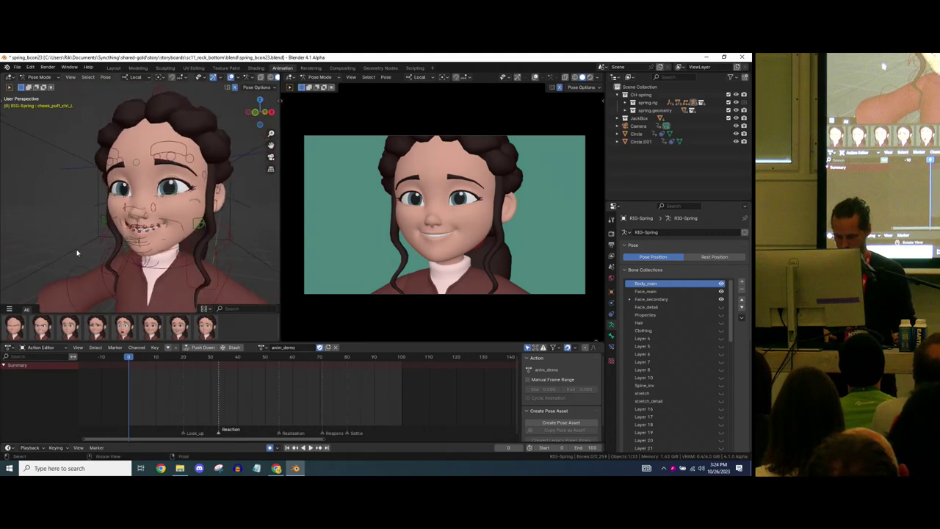
left_click(69, 330)
middle_click_drag(209, 277, 188, 262, "ctrl")
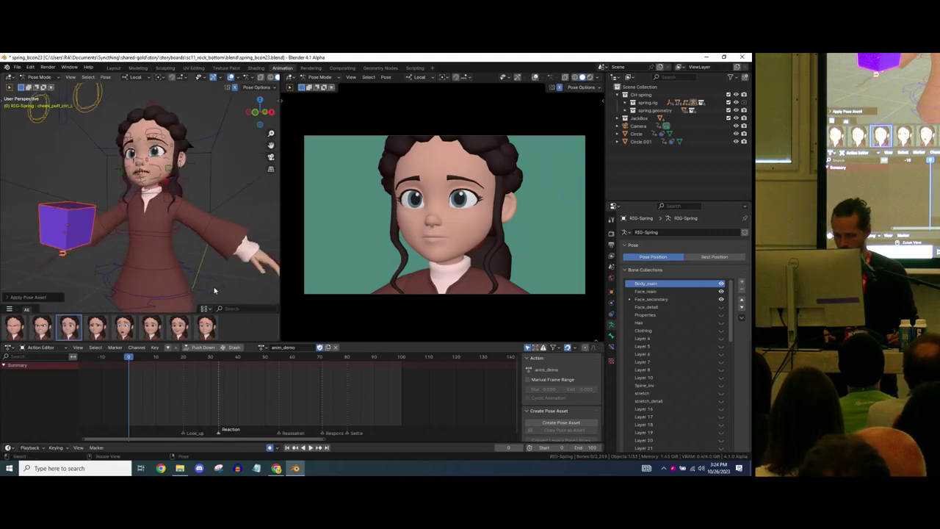
Rotate Spring's left upper arm control (arm_fk_L) down so the arm hangs beside her body
left_click(196, 289)
middle_click_drag(151, 228, 152, 236, "ctrl")
left_click(87, 189)
middle_click_drag(86, 190, 148, 237)
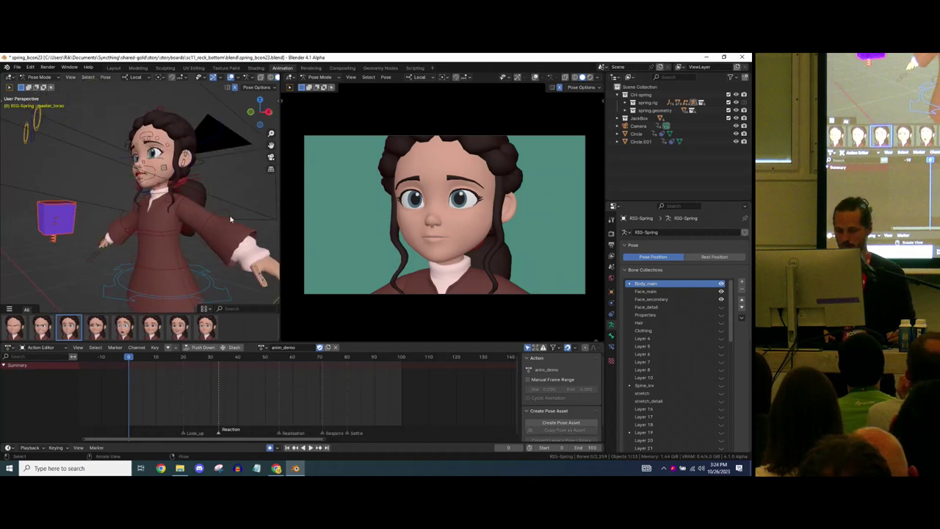
left_click(181, 204)
middle_click_drag(181, 204, 240, 207)
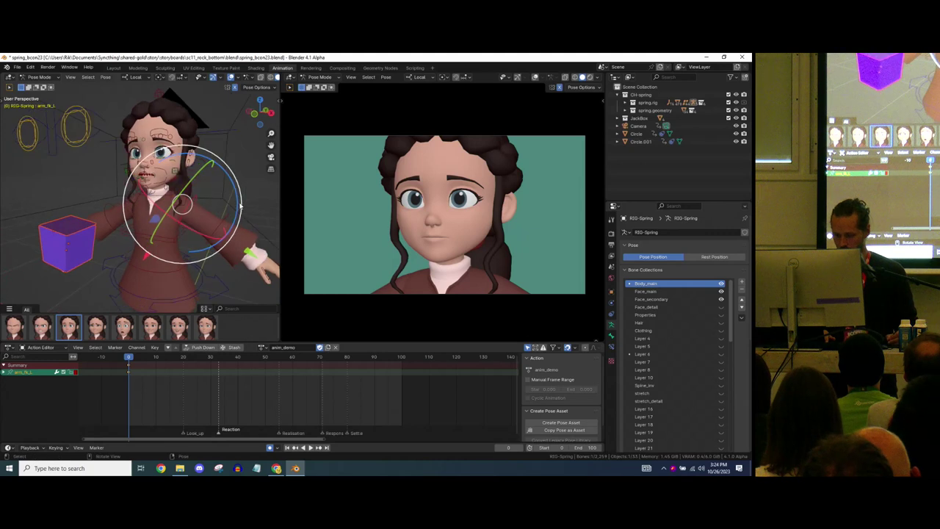
left_click_drag(239, 207, 212, 255)
Rotate the left shoulder control (shoulder_L) slightly to settle the lowered arm's shoulder
middle_click_drag(210, 253, 200, 194, "ctrl")
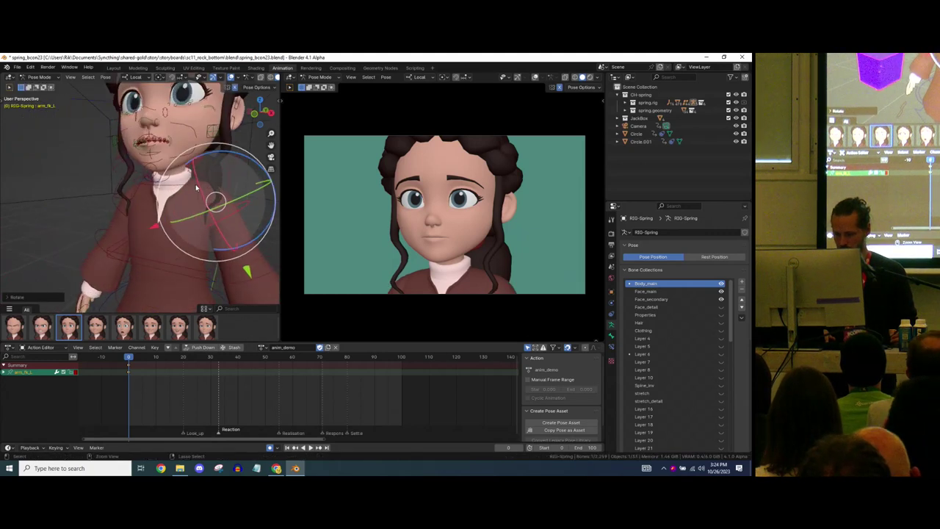
left_click(198, 191)
left_click_drag(225, 180, 229, 194)
middle_click_drag(185, 229, 174, 256, "ctrl")
scroll(174, 256, "down", 5)
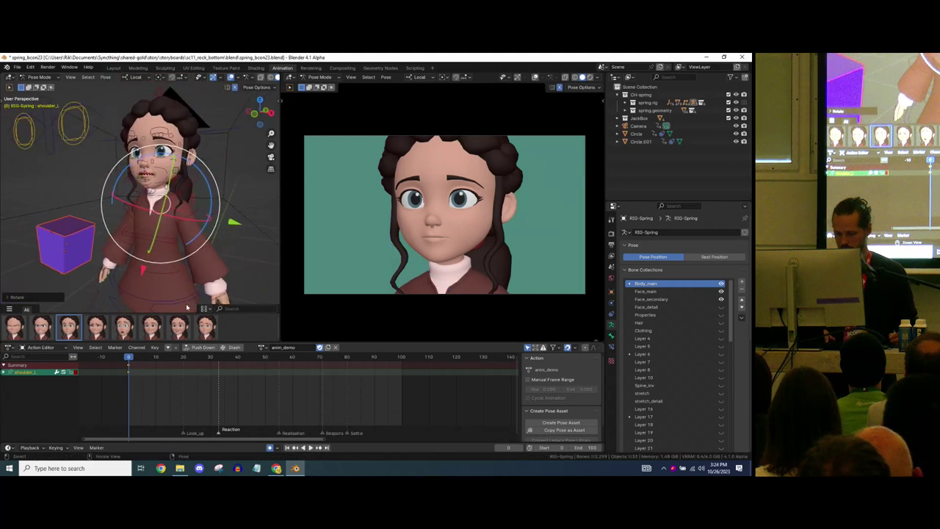
Adjust the body control near the hips, and turn the head (head_fk) down toward her left with a slight position shift
left_click(145, 307)
left_click_drag(145, 307, 177, 293)
middle_click_drag(209, 211, 225, 176, "ctrl")
left_click(225, 190)
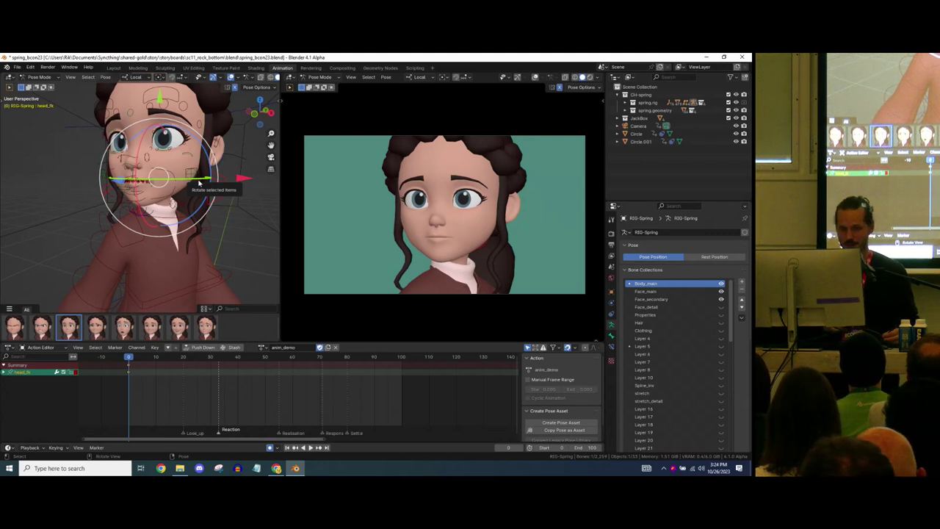
left_click_drag(198, 183, 179, 175)
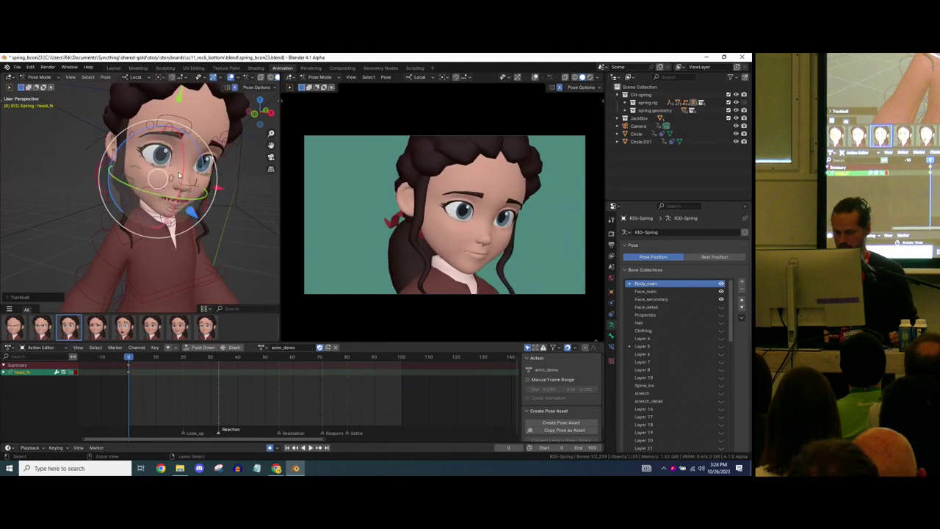
key("g")
left_click_drag(163, 180, 164, 180)
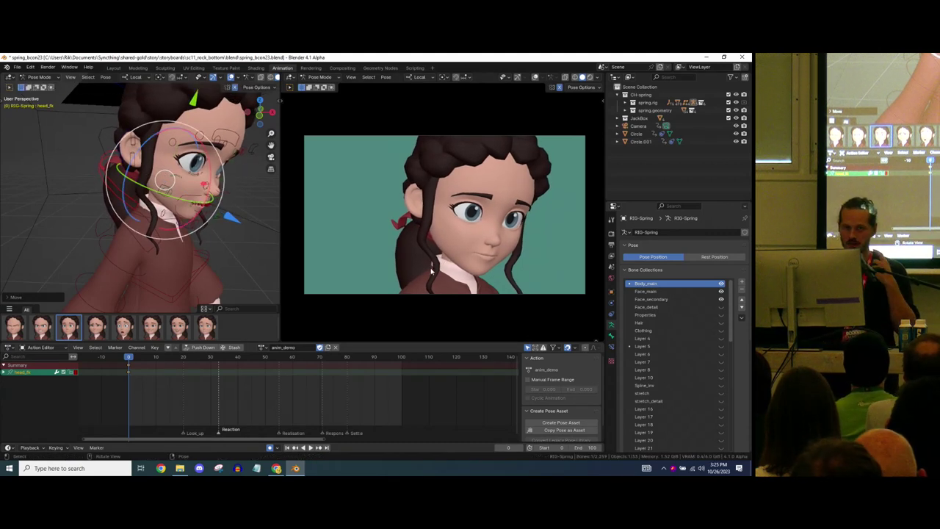
Rotate the torso control (torso_fk_ctrl) slightly to adjust the lean of the upper body
left_click_drag(162, 212, 179, 277)
left_click(190, 282)
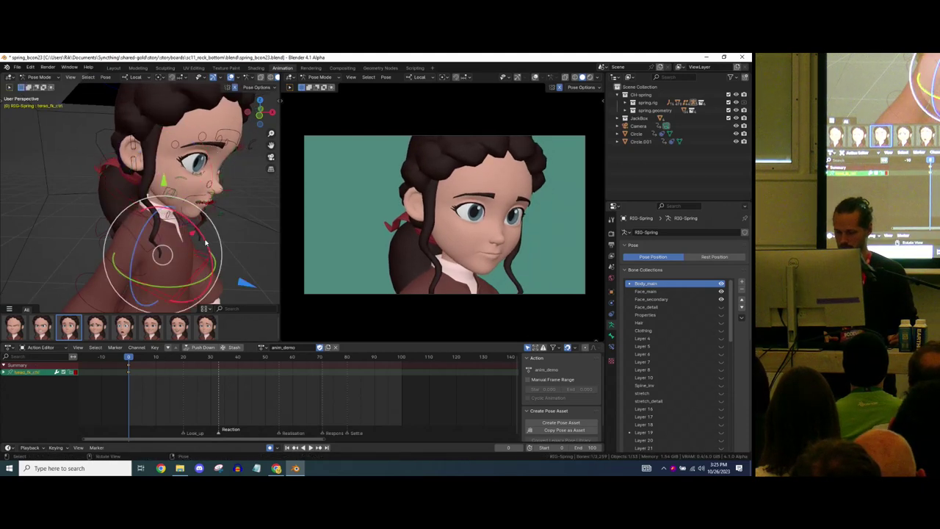
key("r")
left_click_drag(206, 243, 203, 229)
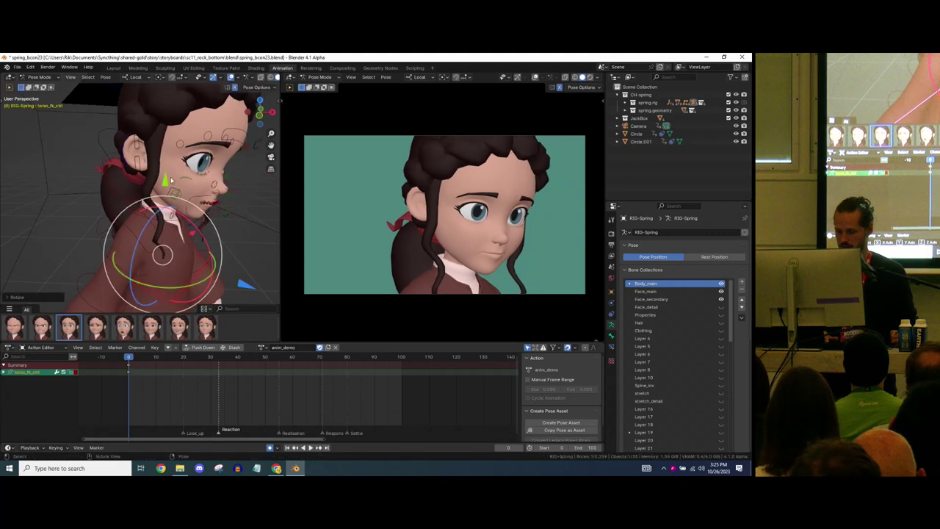
Refine the head's orientation with a small trackball rotation of head_fk
middle_click_drag(150, 149, 135, 160, "shift")
left_click(134, 160)
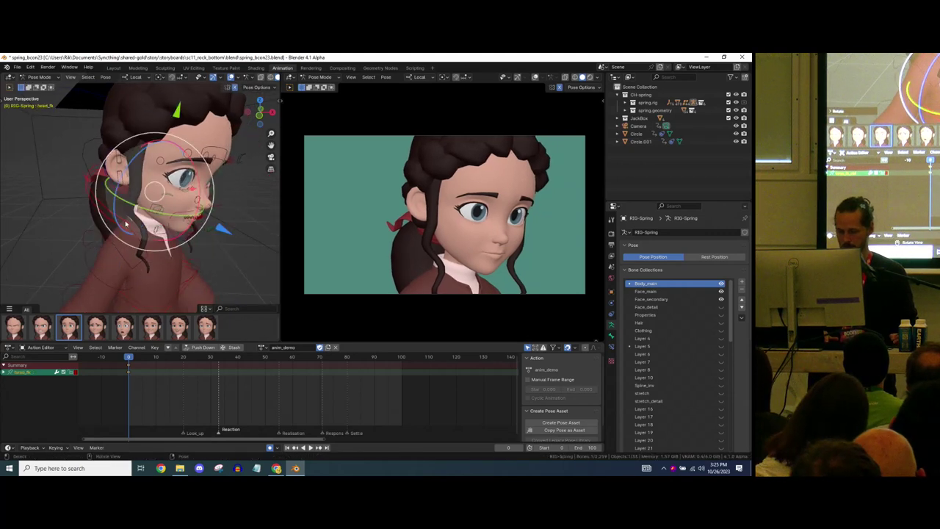
key("r")
key("r")
left_click(86, 191)
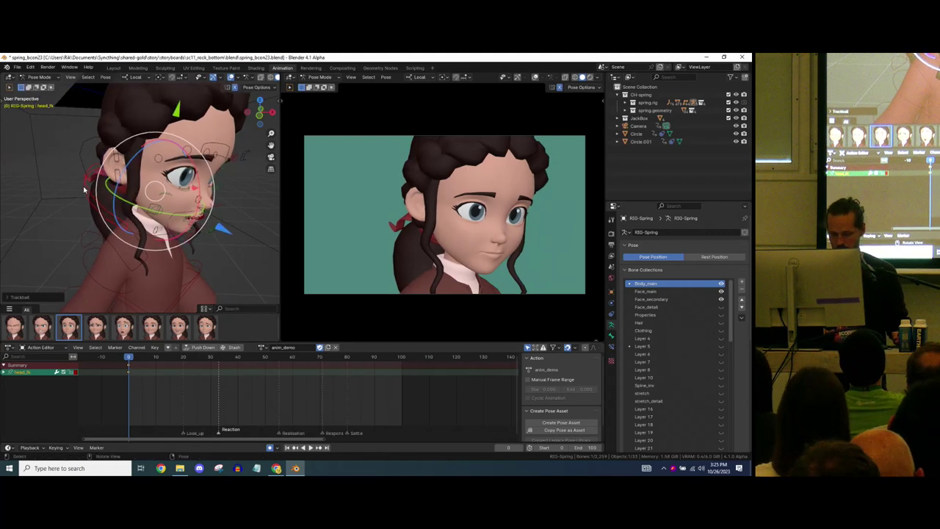
Insert a keyframe on all visible rig controls at frame 0 and clear the selection
key("a")
key("i")
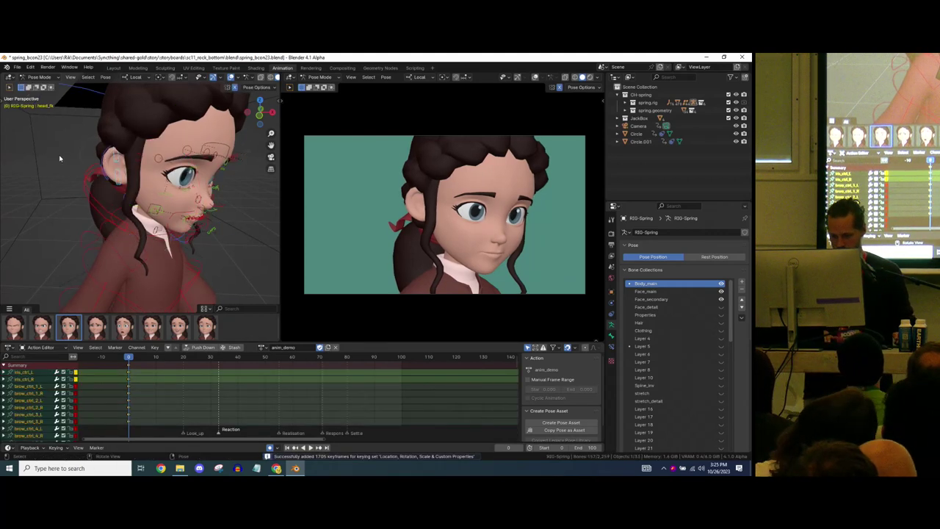
key("alt+a")
Lower the eye target control (look) along its local Z axis so the gaze points downward
middle_click_drag(151, 169, 160, 187)
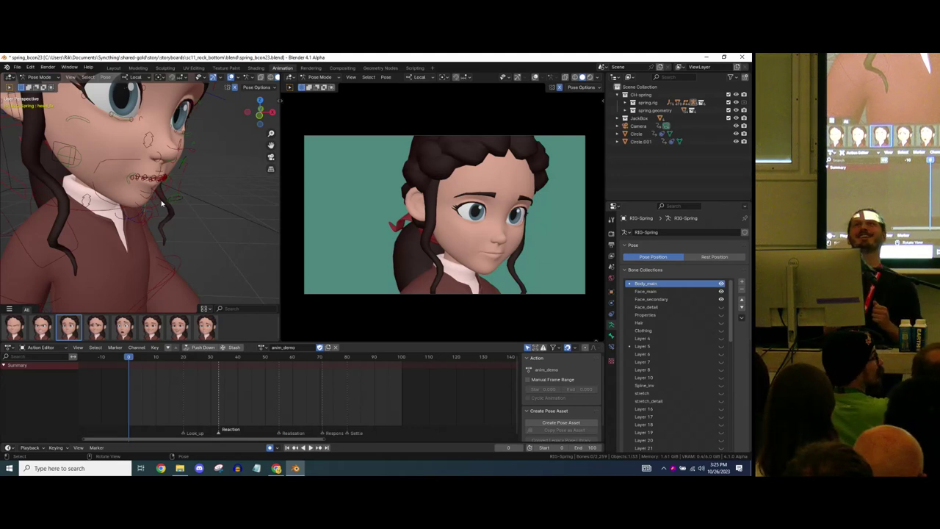
middle_click_drag(205, 168, 183, 110)
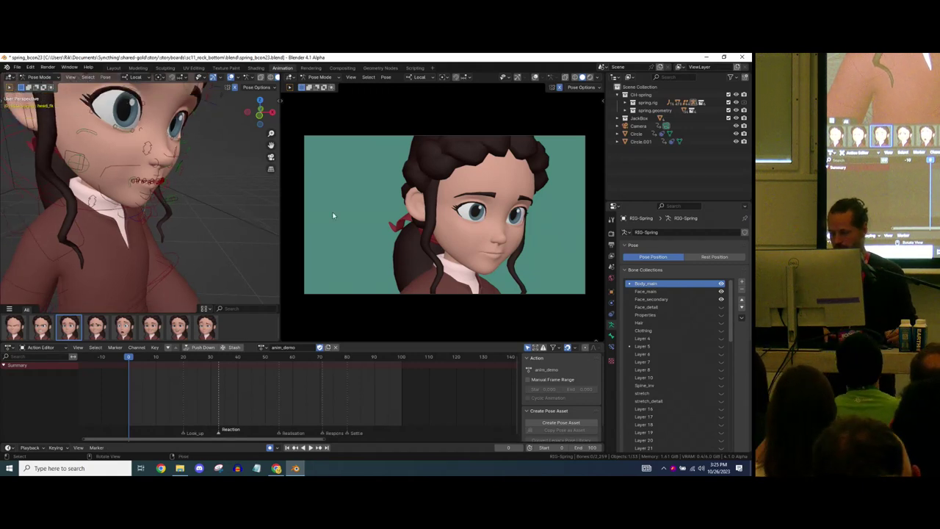
scroll(253, 182, "down", 3)
middle_click_drag(249, 182, 127, 182, "shift")
key("b")
left_click(231, 193)
scroll(231, 209, "down", 5)
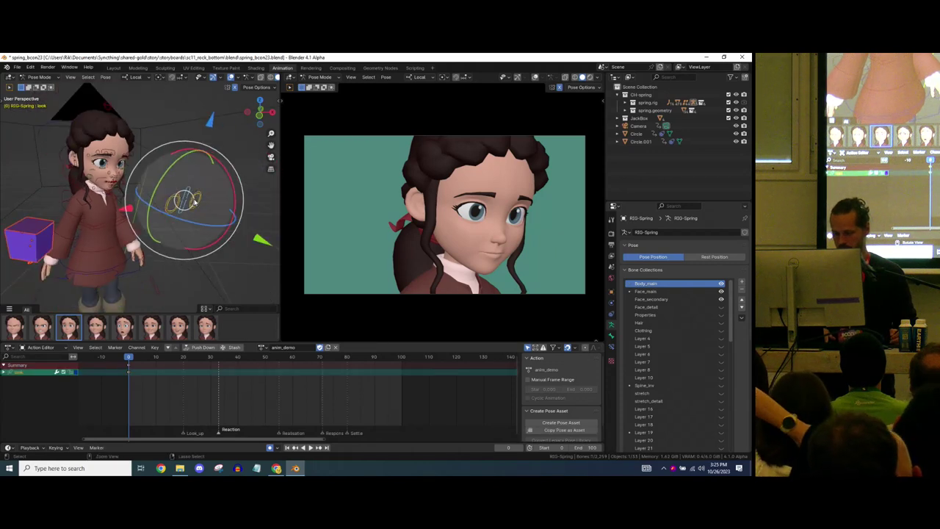
key("g")
key("z")
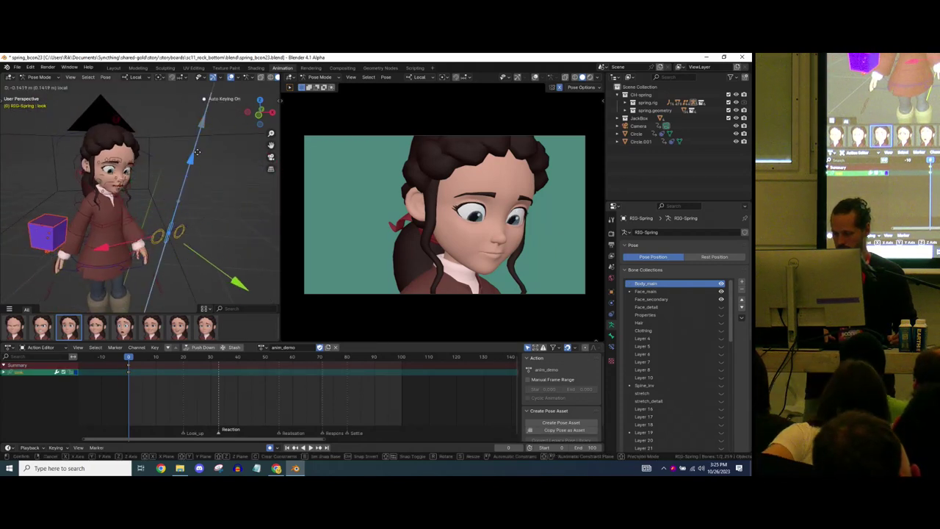
left_click(195, 156)
middle_click_drag(176, 213, 179, 257)
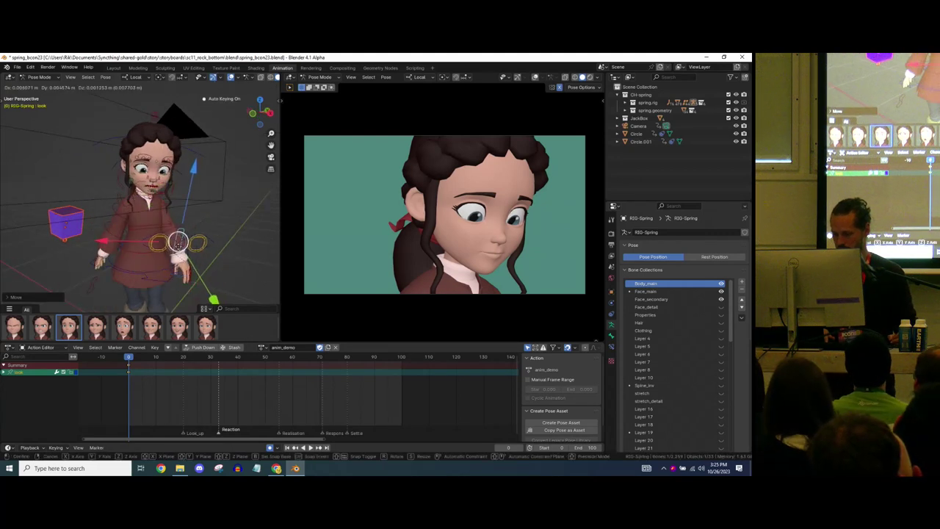
Move the right eye's target (look_R) about 0.016 m along its local X axis to adjust the eye convergence
left_click(153, 234)
scroll(163, 222, "up", 4)
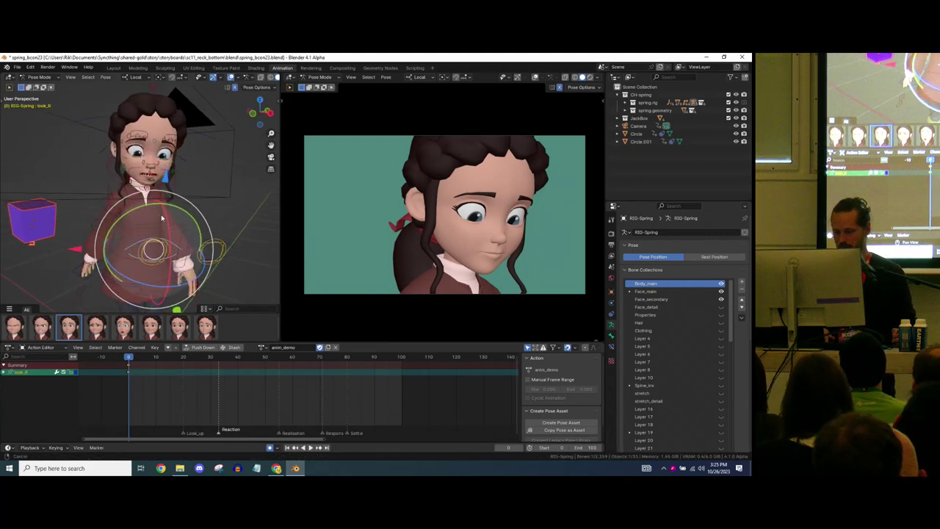
key("g")
key("x")
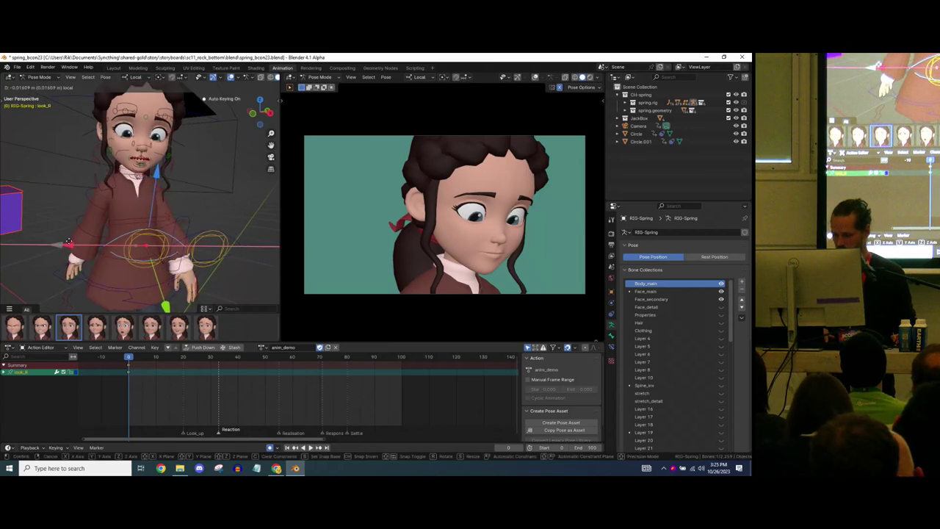
left_click(70, 243)
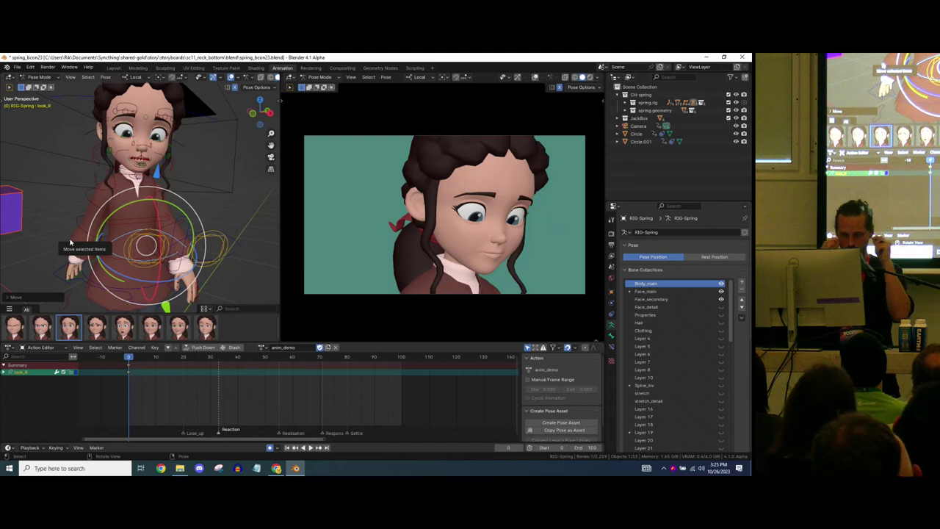
Lower both upper eyelid controls together by about 0.015 m along their local Z axis
scroll(163, 210, "up", 6)
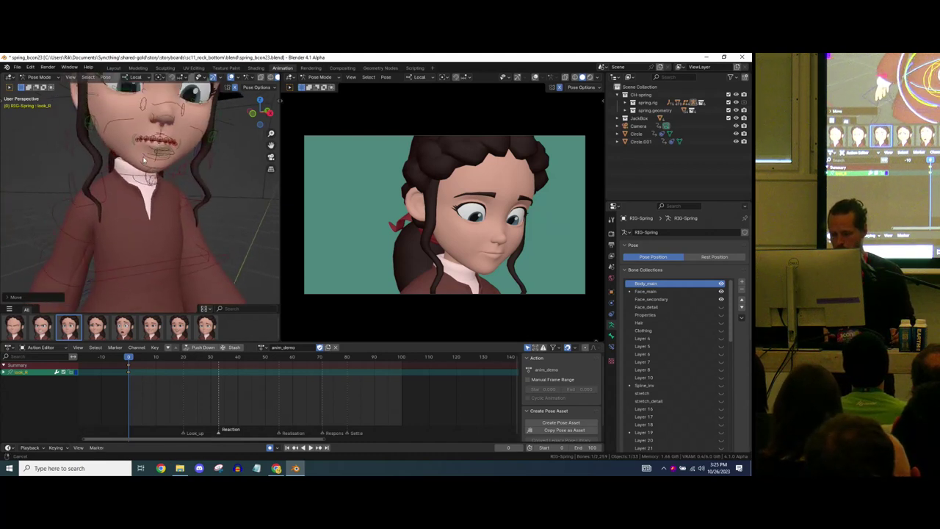
middle_click_drag(162, 209, 167, 192, "ctrl")
left_click(159, 192)
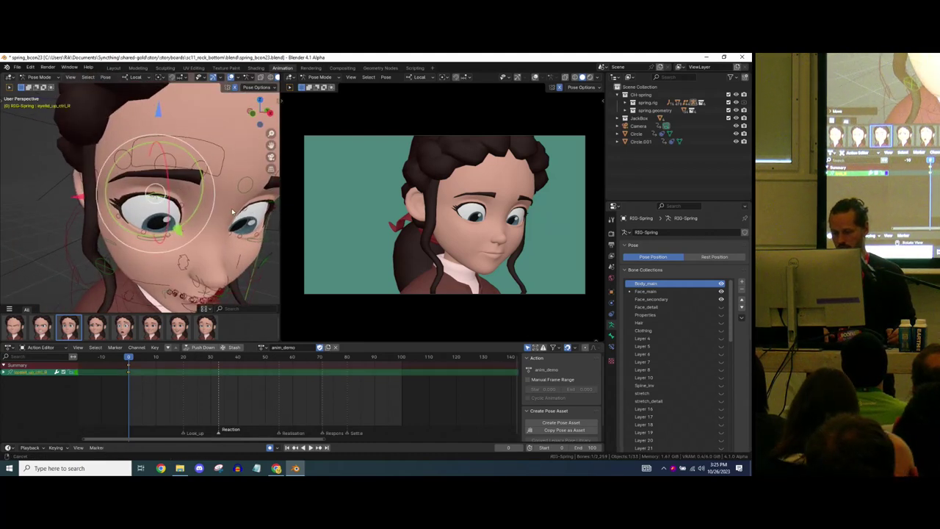
middle_click_drag(231, 208, 197, 212, "shift")
middle_click_drag(197, 211, 247, 198, "ctrl")
left_click(256, 198, "shift")
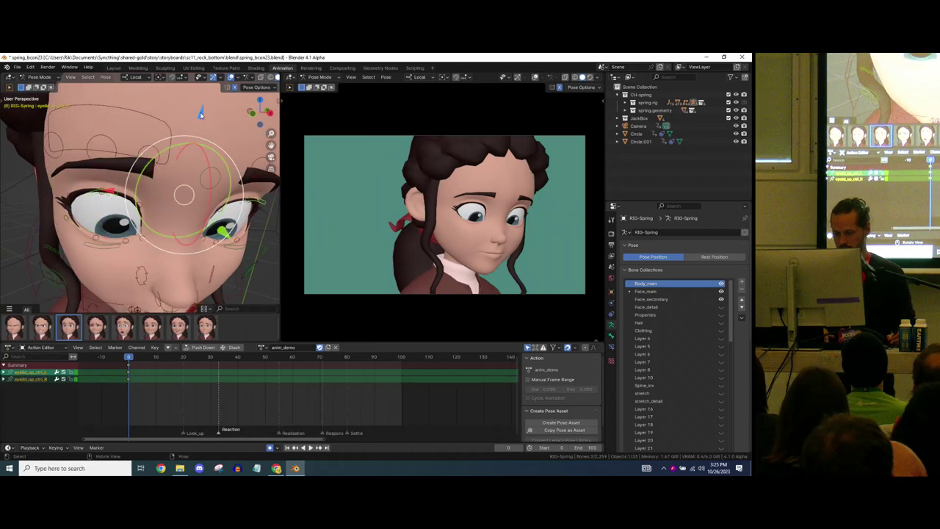
key("g")
key("z")
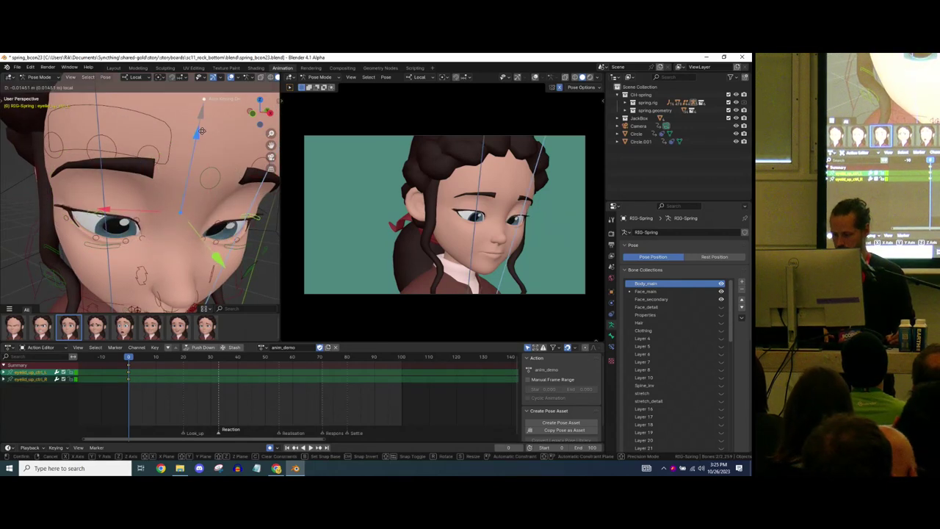
left_click(202, 131)
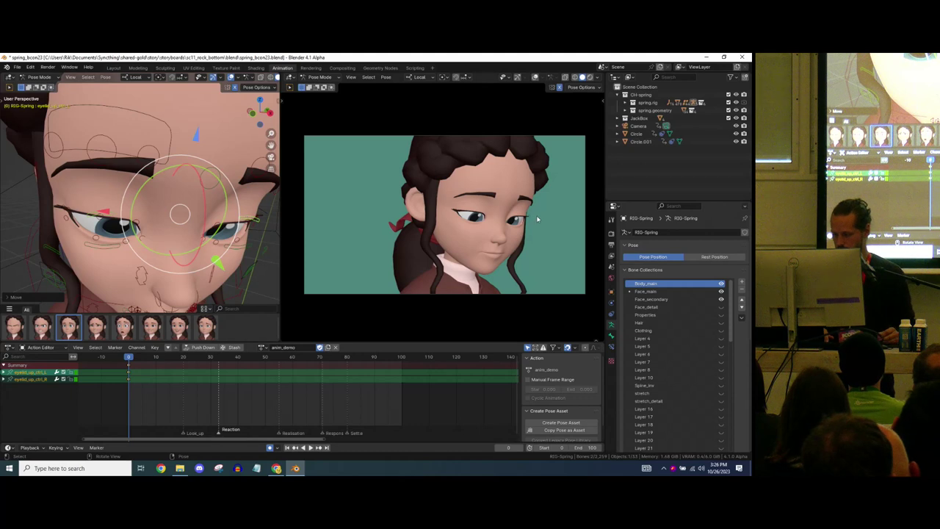
Move the right mouth corner control (mouth_corner_R) outward and up into a slight smile
scroll(343, 186, "up", 5)
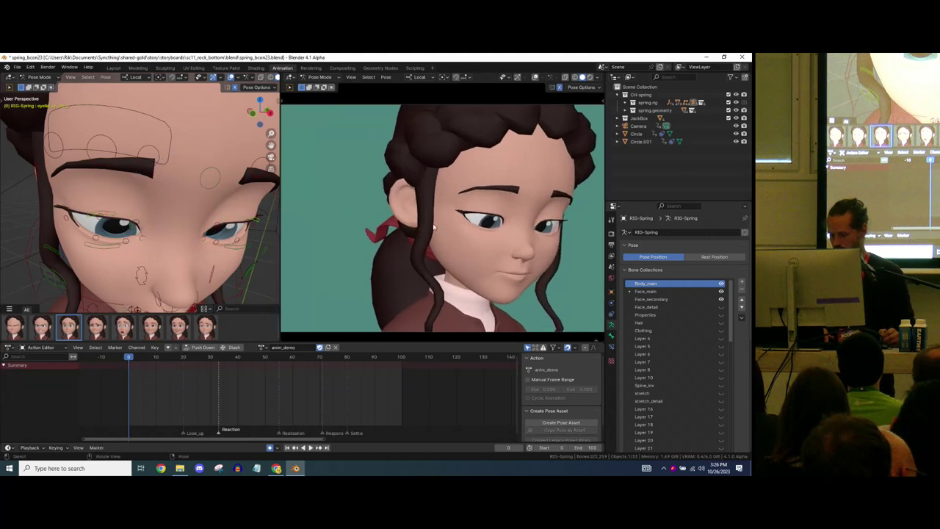
left_click(123, 252)
middle_click_drag(123, 251, 150, 208)
scroll(132, 210, "down", 4)
scroll(150, 207, "up", 4)
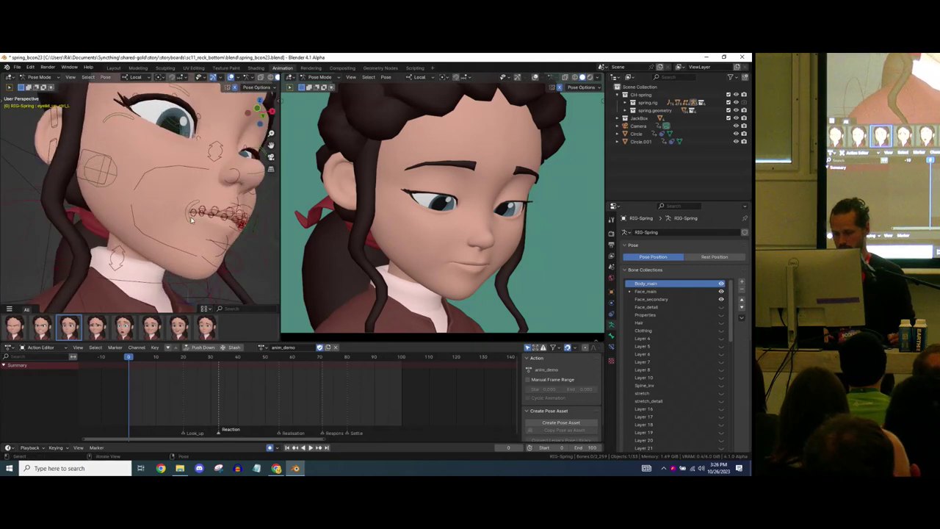
left_click(189, 215)
key("g")
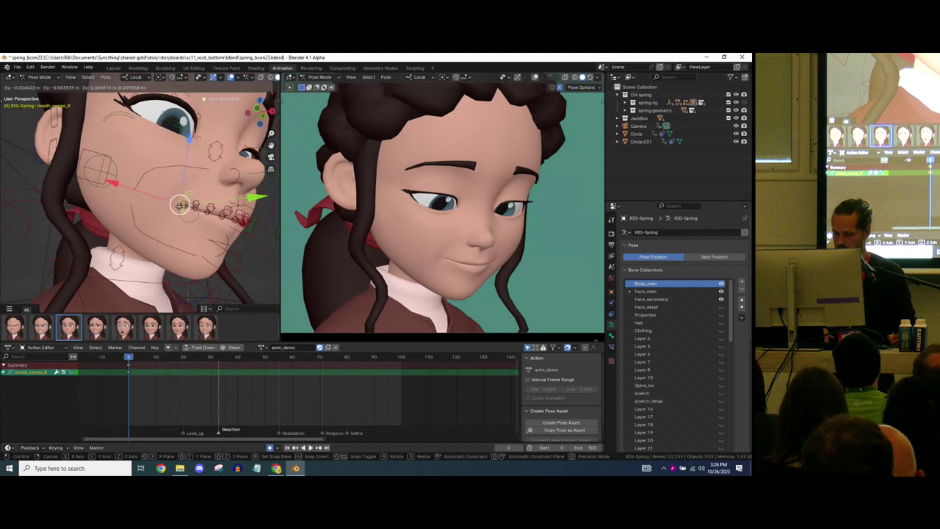
left_click(182, 205)
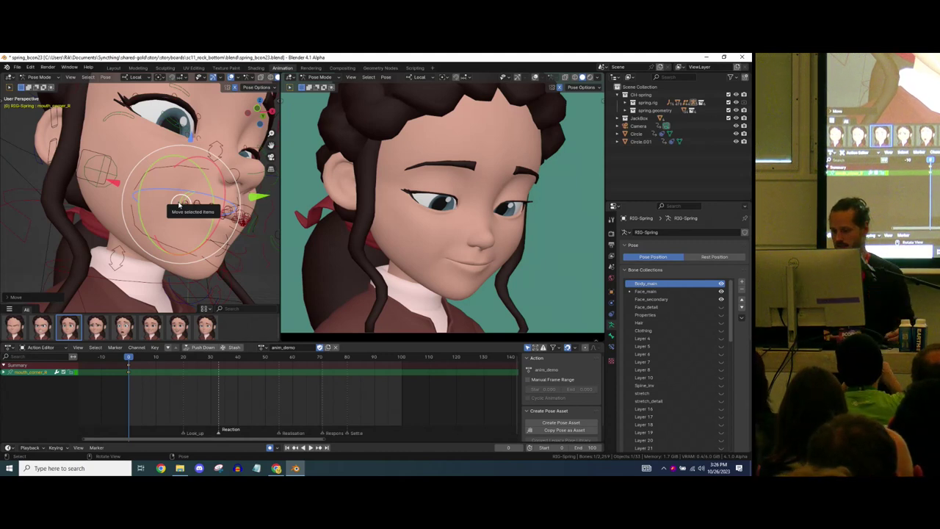
Try raising the right mouth corner further up the cheek, and undo the move
left_click_drag(178, 205, 198, 296)
left_click(198, 297)
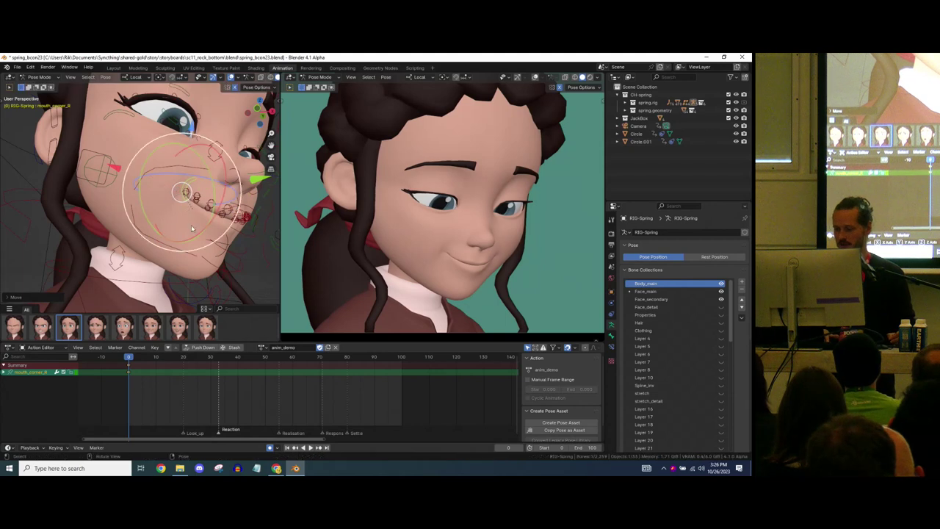
key("ctrl+z")
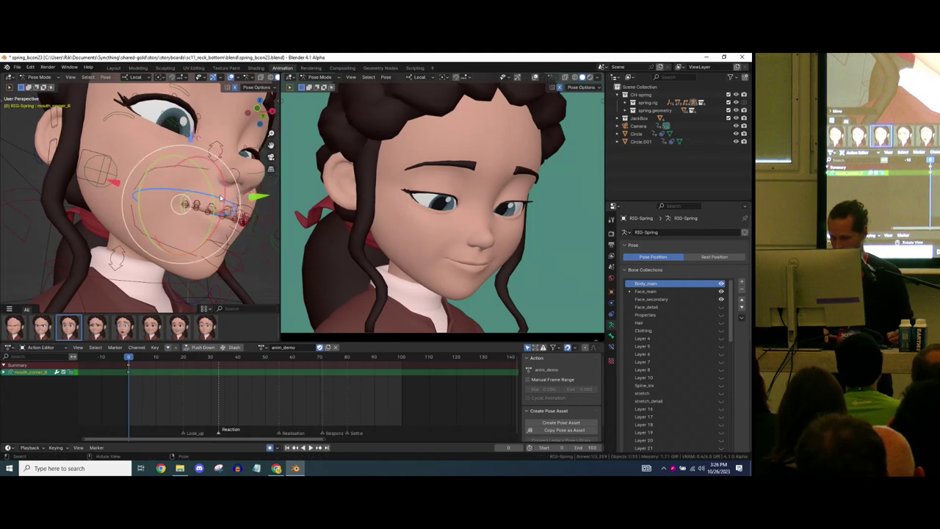
Nudge the right mouth corner up slightly for a subtle smirk
left_click_drag(178, 210, 177, 204)
key("ctrl+z")
middle_click_drag(177, 205, 154, 174)
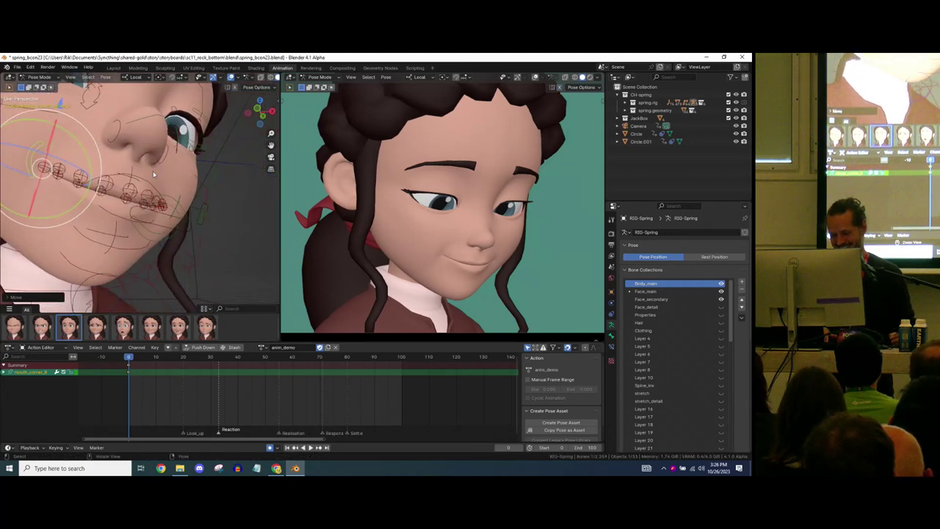
Shift the whole mouth control (mouth_ctrl) slightly along its local Z axis
left_click(158, 212)
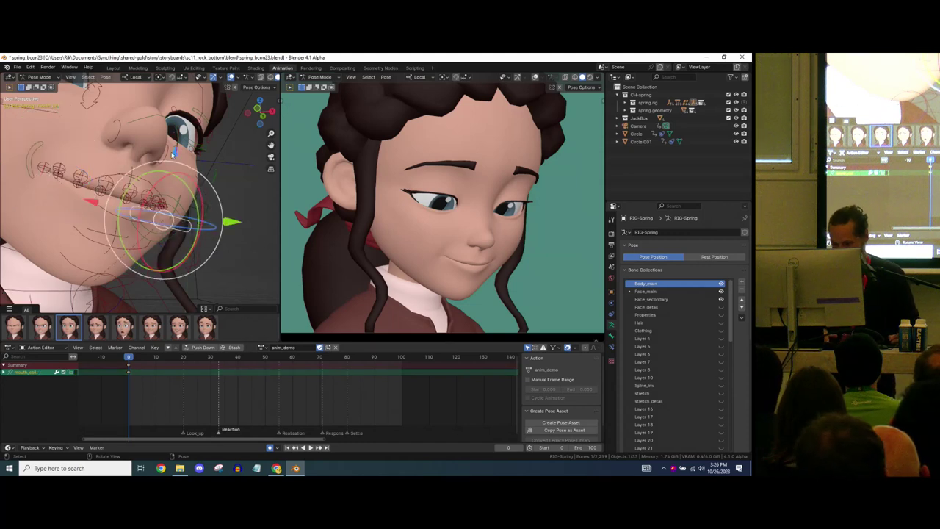
key("g")
key("z")
left_click_drag(176, 149, 175, 152)
Shift the upper and lower lip controls together about 0.004 m along their local Z axis
left_click(108, 160)
middle_click_drag(108, 159, 145, 136)
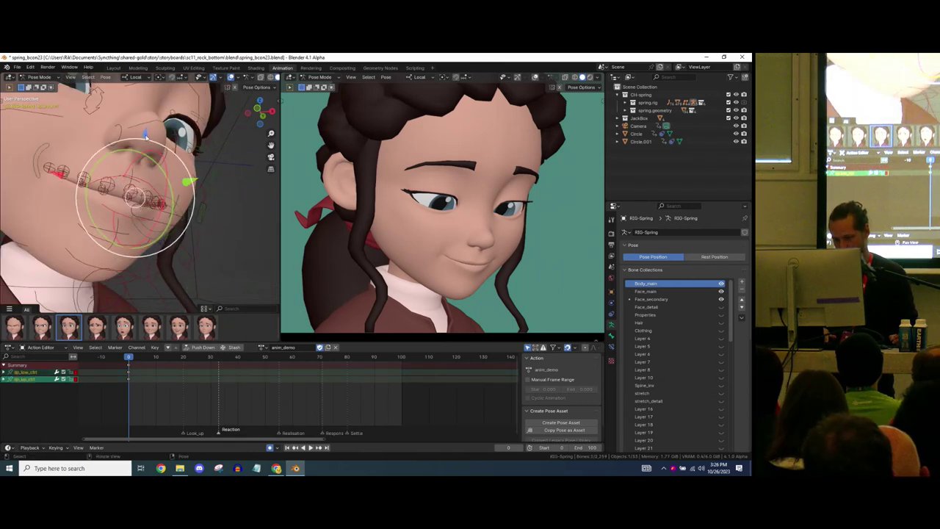
key("g")
key("z")
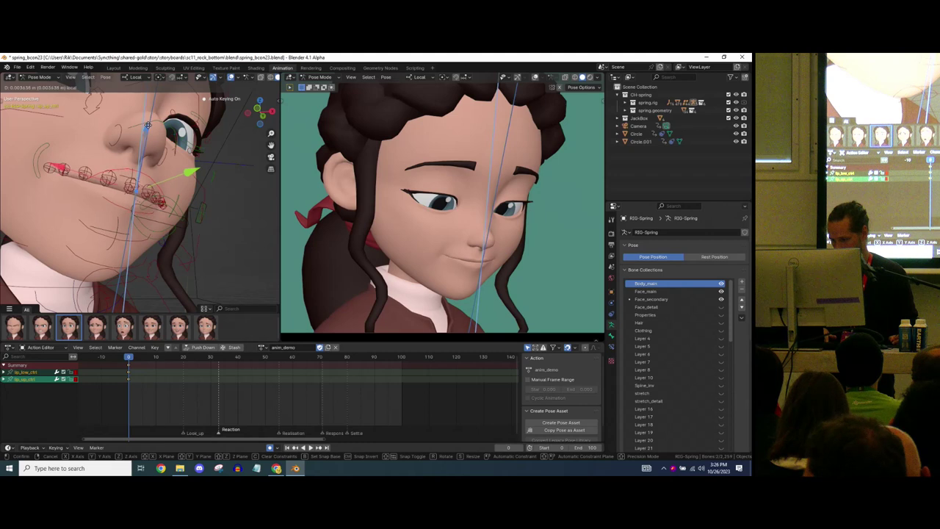
left_click_drag(147, 127, 147, 126)
Shift the lower mouth control below the lips along its local Y axis by about -0.009 m
left_click(156, 230)
middle_click_drag(159, 234, 206, 242)
key("g")
key("y")
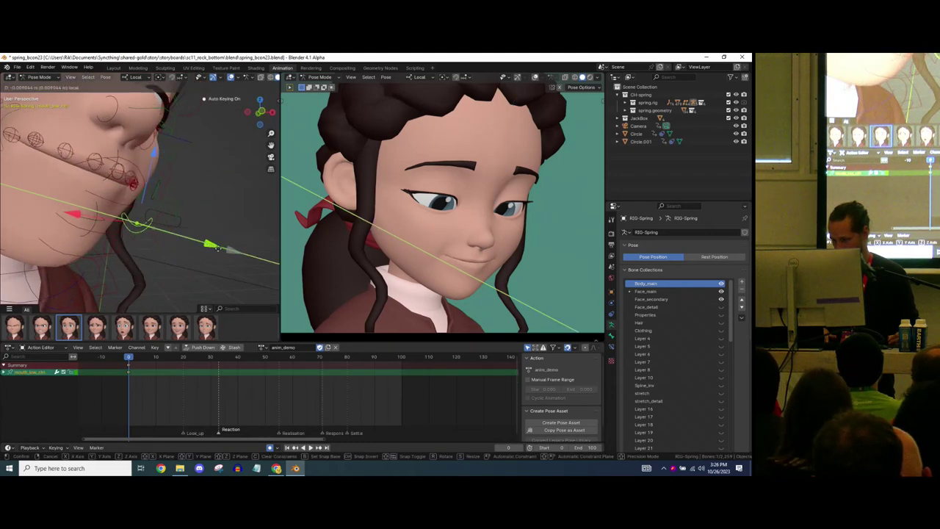
left_click_drag(214, 248, 214, 247)
Rotate the mouth control at the lips slightly about its local Y axis
mouse_move(158, 195)
middle_mouse_down("ctrl")
mouse_move(132, 120)
mouse_move(150, 143)
mouse_move(147, 167)
mouse_move(169, 185)
middle_mouse_up("ctrl")
left_click(136, 121)
middle_click_drag(169, 185, 216, 193, "ctrl")
middle_click_drag(147, 167, 121, 203)
left_click(119, 206)
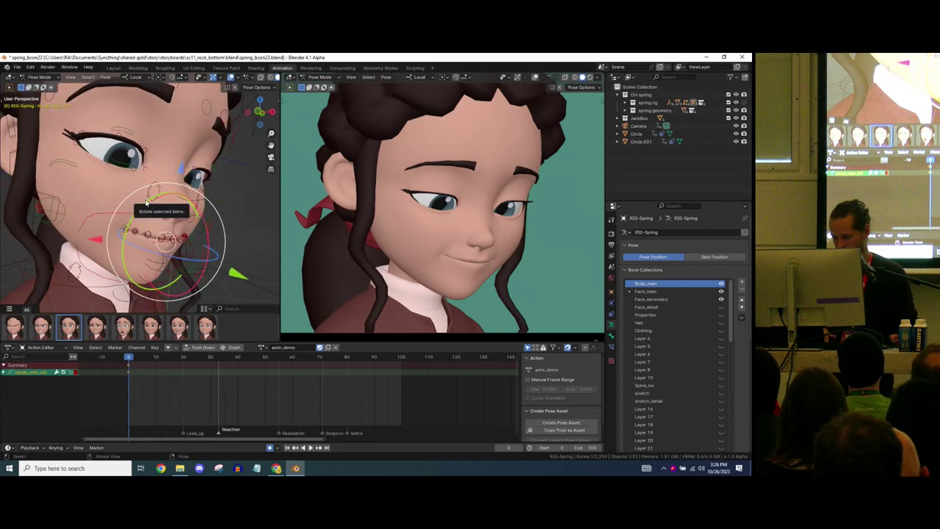
key("r")
key("y")
left_click(148, 200)
Reposition the right mouth corner control (mouth_corner_R) with a small free move
middle_click_drag(148, 200, 102, 192)
left_click(203, 237)
middle_click_drag(197, 207, 161, 190, "ctrl")
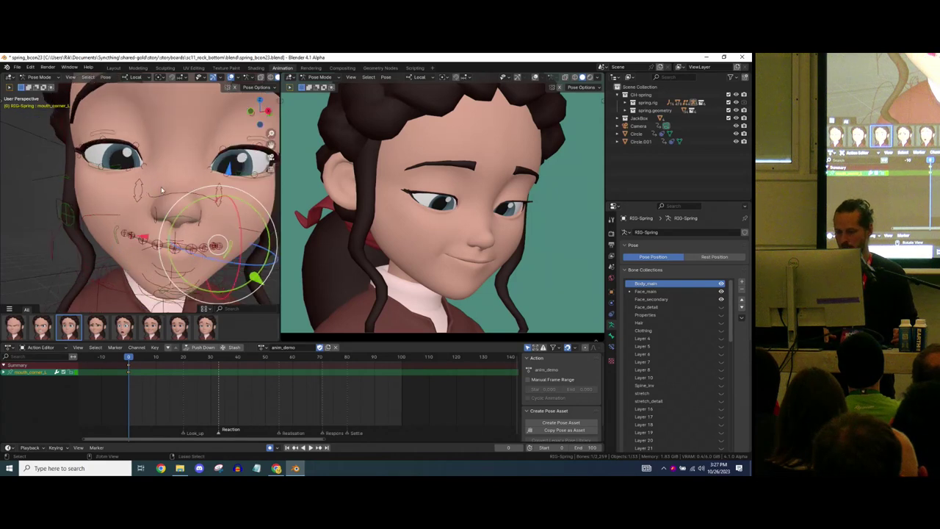
middle_click_drag(97, 216, 139, 218, "ctrl")
left_click(157, 237)
key("g")
left_click(129, 220)
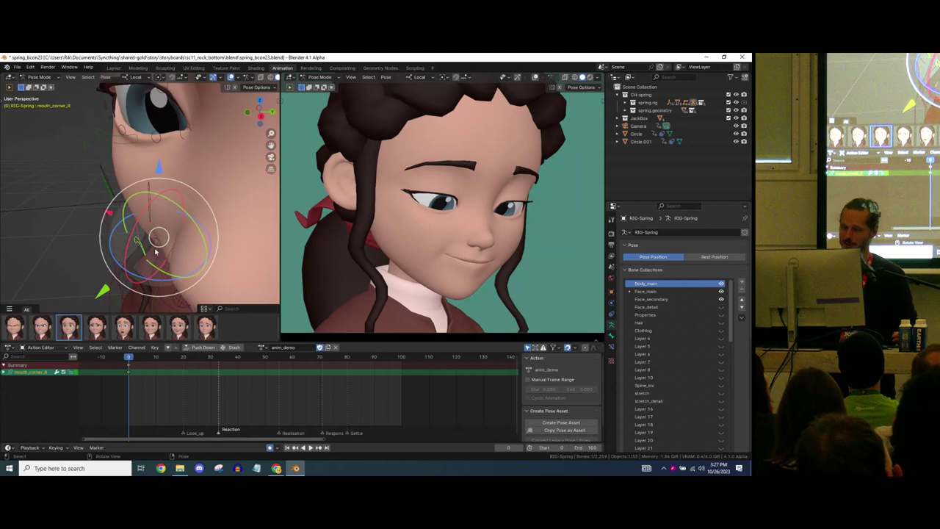
Refine the right mouth corner with several small moves from different angles to shape the smile crease
middle_click_drag(119, 184, 138, 210)
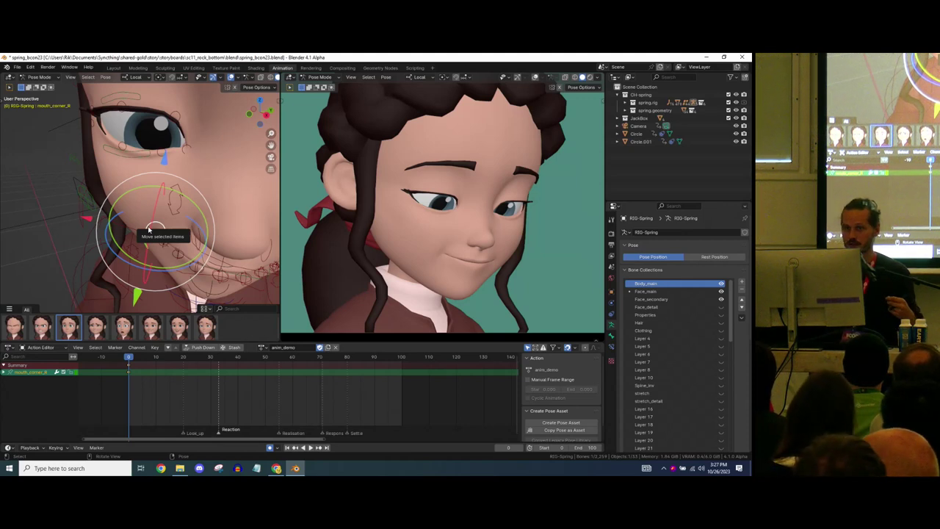
mouse_move(149, 230)
left_mouse_down()
mouse_move(163, 245)
mouse_move(151, 235)
left_mouse_up()
scroll(162, 245, "up", 2)
middle_click_drag(151, 237, 163, 248)
left_click_drag(163, 250, 162, 245)
middle_click_drag(162, 245, 152, 246)
left_click_drag(166, 243, 170, 244)
left_click(169, 239)
scroll(169, 239, "up", 3)
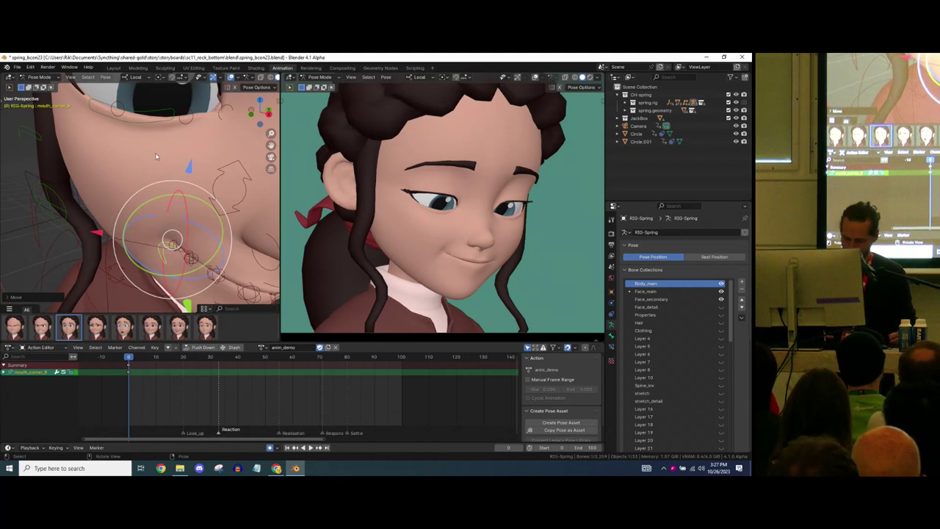
Key all of Spring's rig controls at frame 0, and deselect them
scroll(157, 226, "down", 5)
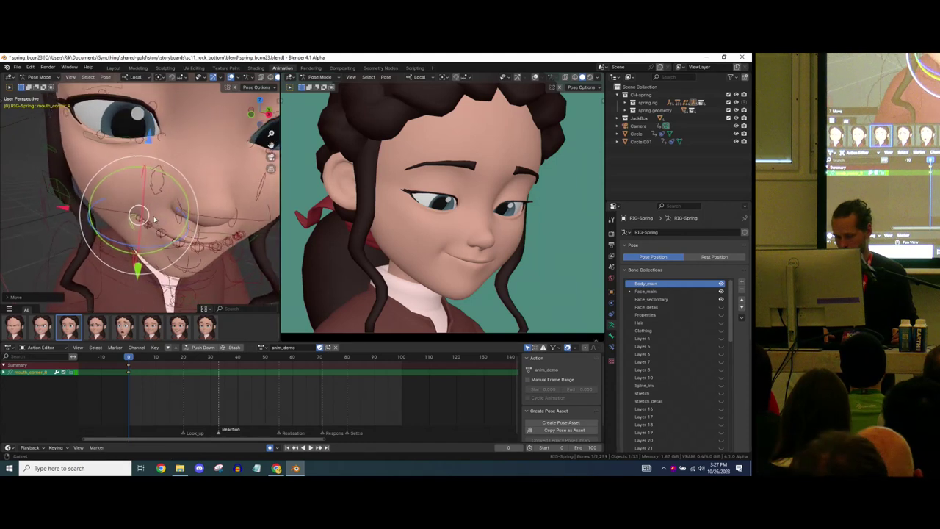
scroll(156, 225, "down", 3)
middle_click_drag(157, 225, 140, 173)
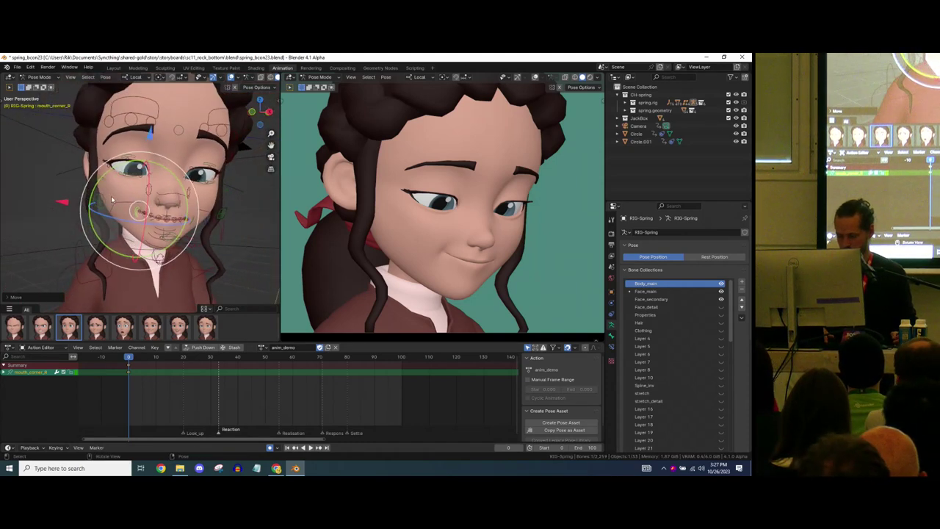
key("a")
key("i")
left_click(32, 170)
middle_click_drag(32, 169, 45, 203, "ctrl")
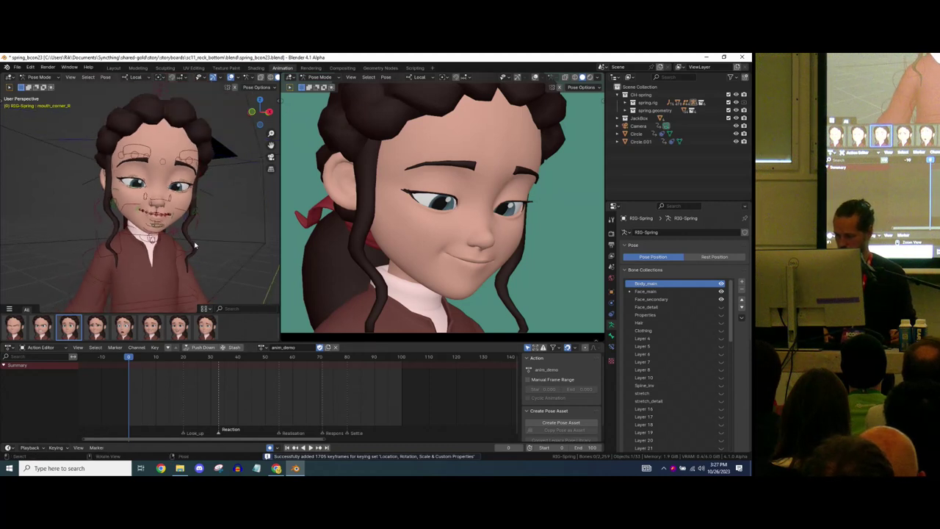
Show the full camera framing with the box, and go to the Look_up marker at frame 20
left_click_drag(136, 360, 171, 359)
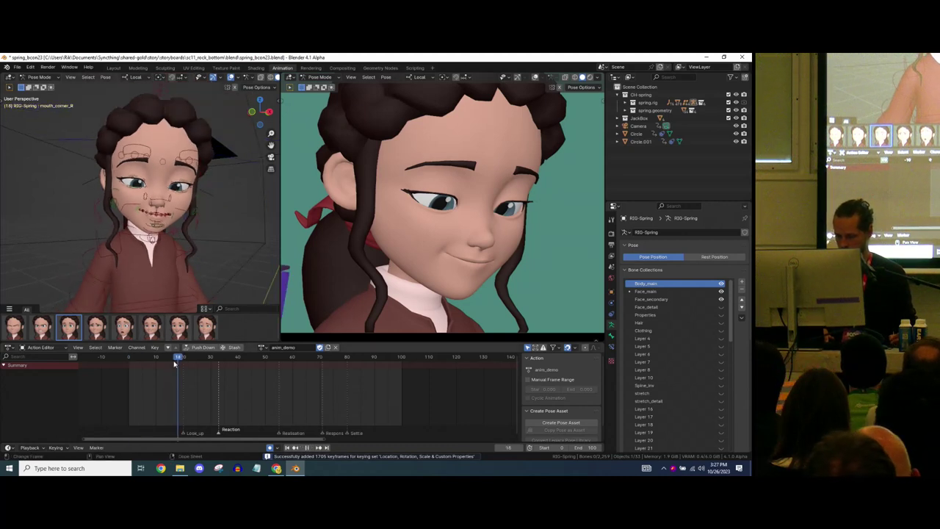
key("KP_0")
middle_click_drag(442, 210, 509, 200, "shift")
scroll(369, 224, "down", 1)
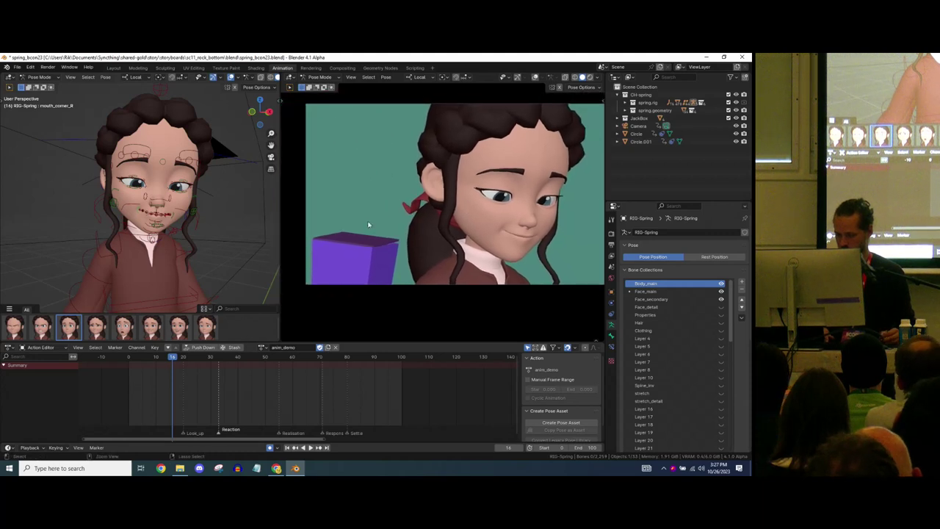
left_click_drag(152, 361, 184, 359)
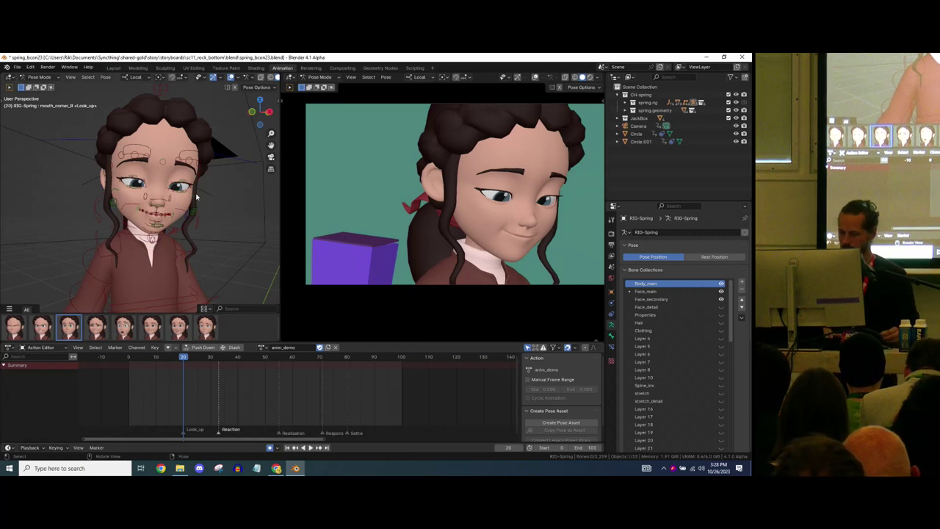
Try turning the head control (head_fk) with a free trackball rotation, and undo it
middle_click_drag(149, 198, 173, 237)
left_click(110, 211)
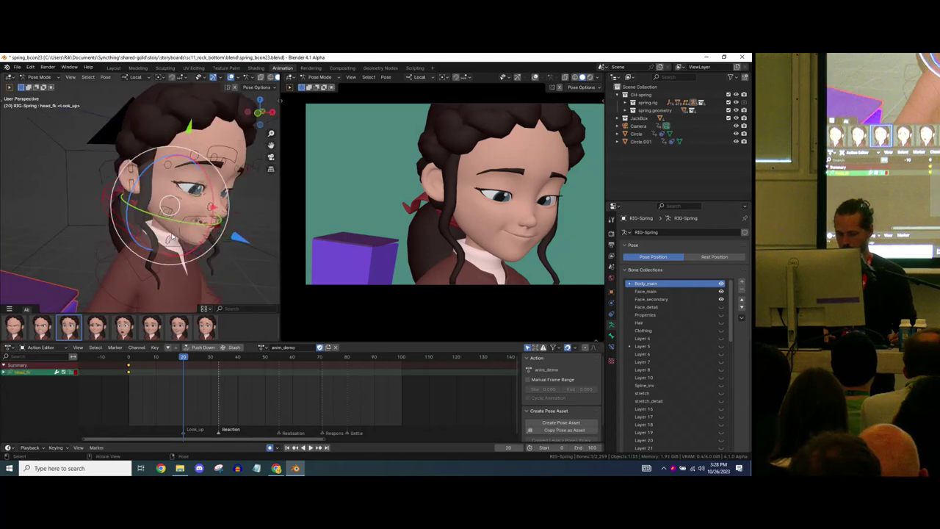
key("r")
key("r")
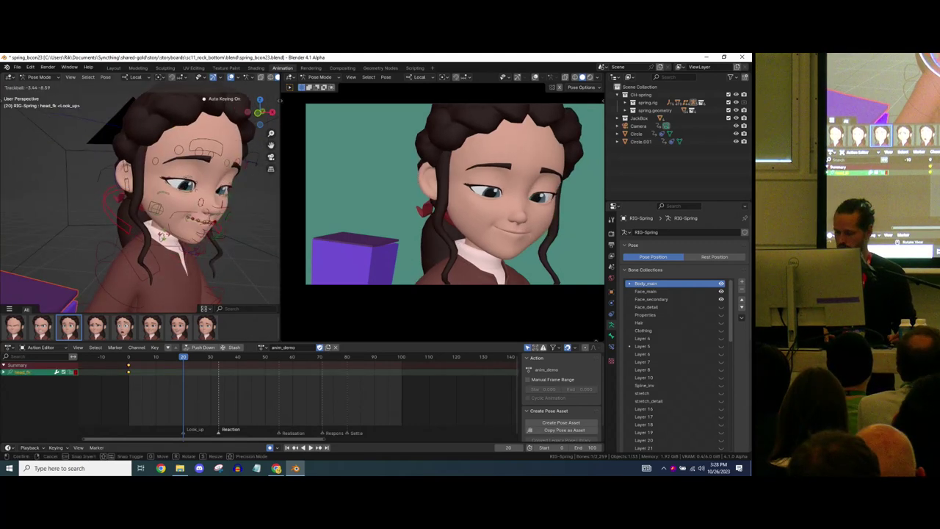
left_click(198, 253)
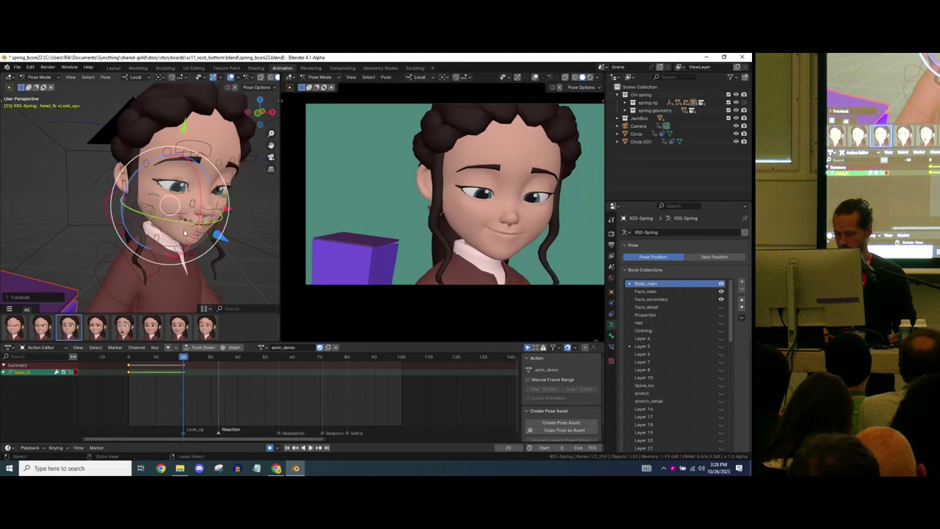
key("ctrl+z")
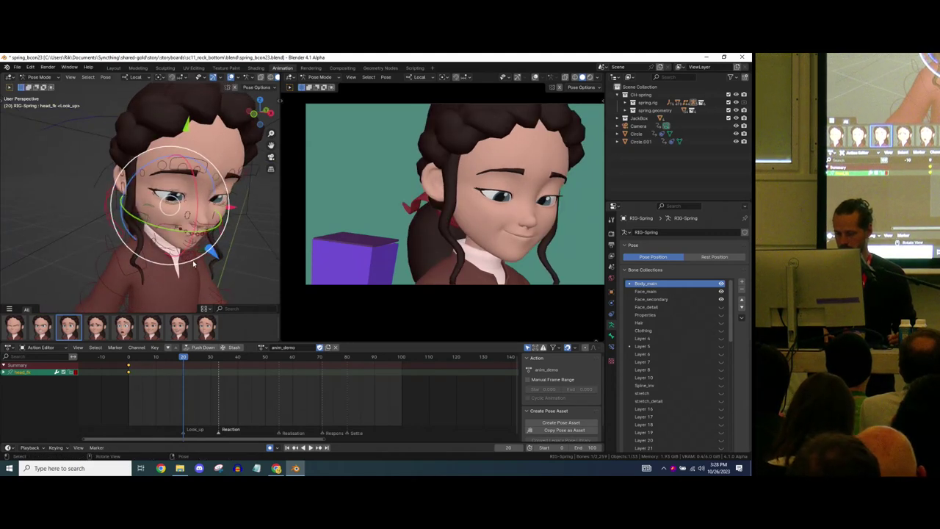
Turn the head (head_fk) about its local Y axis, try an extra trackball tilt, and undo that tilt
key("r")
key("y")
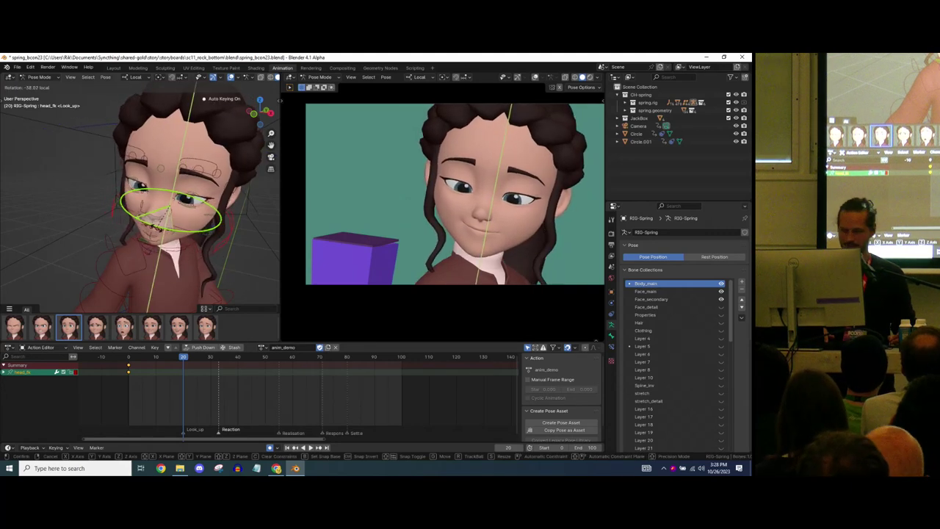
left_click(165, 241)
key("r")
key("r")
left_click(156, 244)
key("ctrl+z")
Refine the head's Look_up pose with free rotations, turning her face toward the camera and tilting it
left_click_drag(160, 230, 129, 200)
left_click_drag(130, 252, 122, 242)
key("r")
key("r")
left_click(160, 184)
key("r")
key("r")
left_click(163, 171)
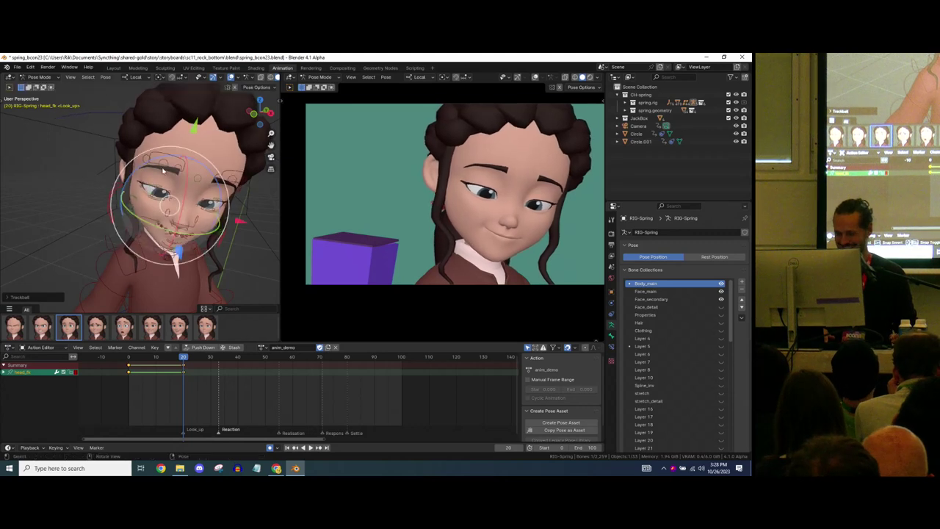
key("r")
key("r")
Rotate the torso control (torso_fk_ctrl) slightly for the Look_up pose at frame 20
middle_click_drag(179, 166, 179, 220, "ctrl")
middle_click_drag(179, 220, 181, 253, "shift")
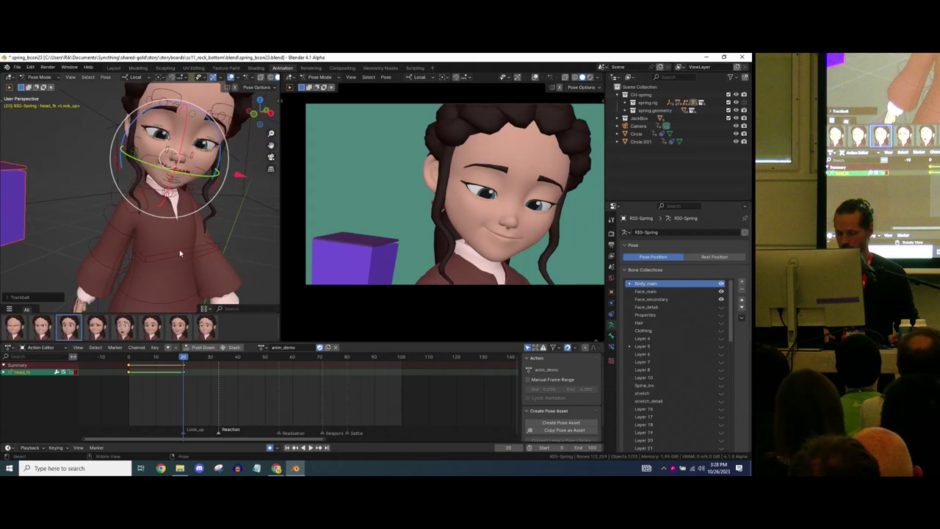
left_click(175, 246)
left_click_drag(181, 254, 174, 250)
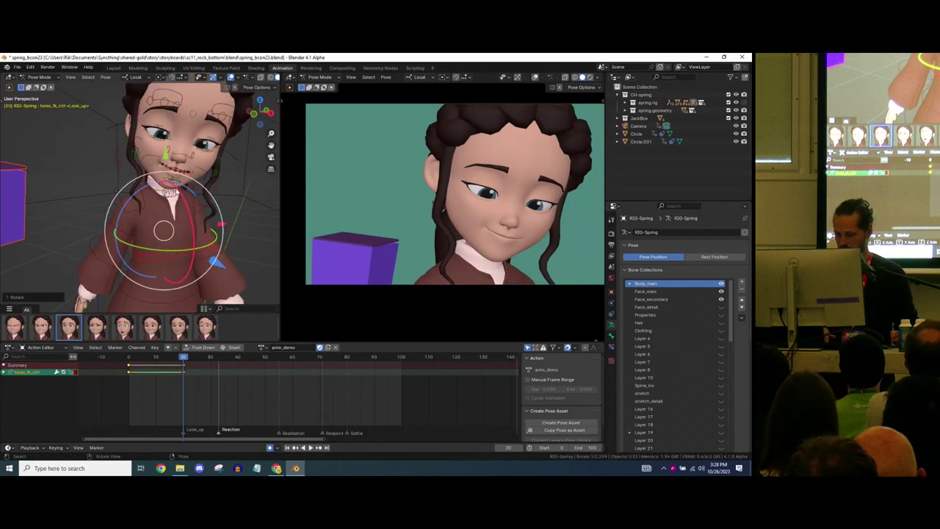
Blend the torso control's frame 20 pose partly toward its neighbouring key with Blend to Neighbor
mouse_move(184, 358)
left_mouse_down()
mouse_move(161, 358)
mouse_move(183, 358)
left_mouse_up()
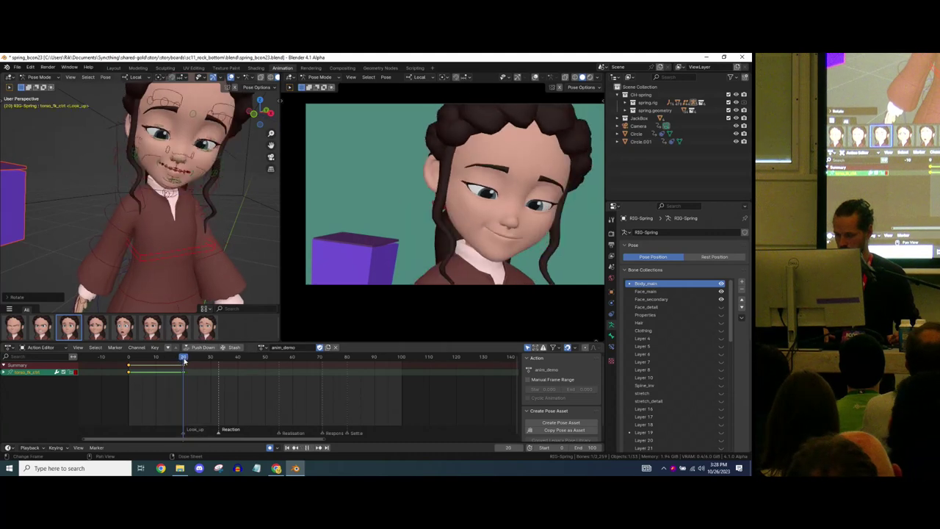
key("shift+alt+e")
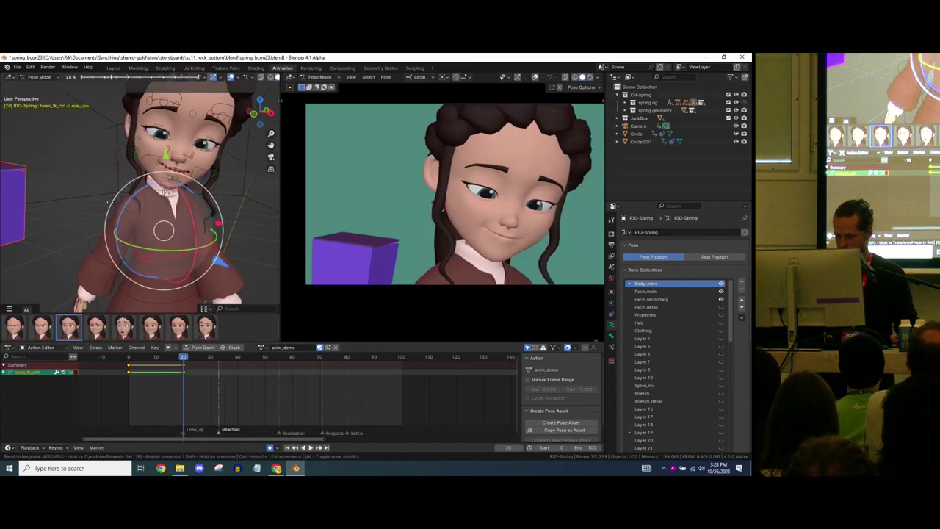
left_click(126, 214)
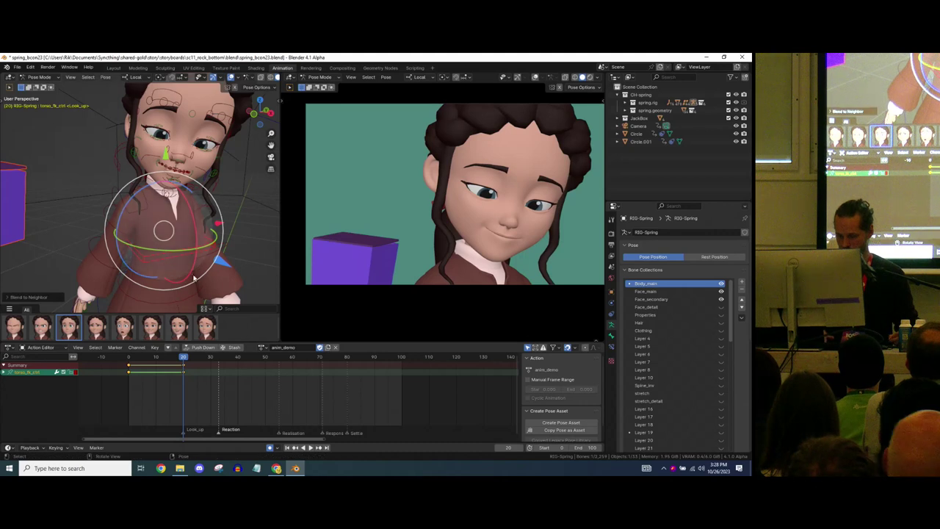
left_click_drag(180, 360, 183, 361)
Move the eye target control (look) to redirect both of Spring's eyes at frame 20
scroll(141, 197, "up", 3)
scroll(154, 166, "down", 2)
middle_click_drag(162, 150, 162, 183, "shift")
scroll(162, 184, "down", 6)
scroll(160, 235, "up", 3)
middle_click_drag(163, 270, 200, 254, "shift")
left_click(212, 260)
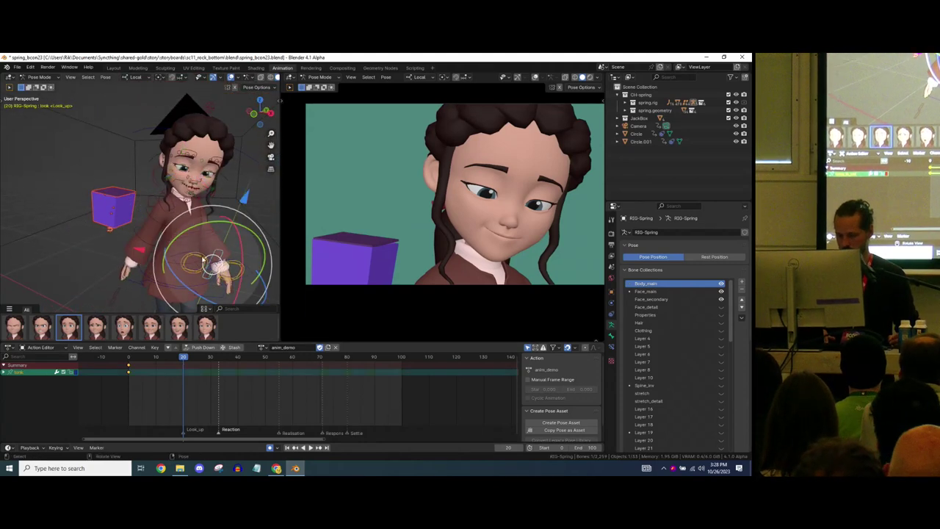
left_click_drag(204, 260, 170, 236)
scroll(153, 185, "up", 1)
middle_click_drag(152, 186, 190, 256)
left_click_drag(190, 257, 189, 233)
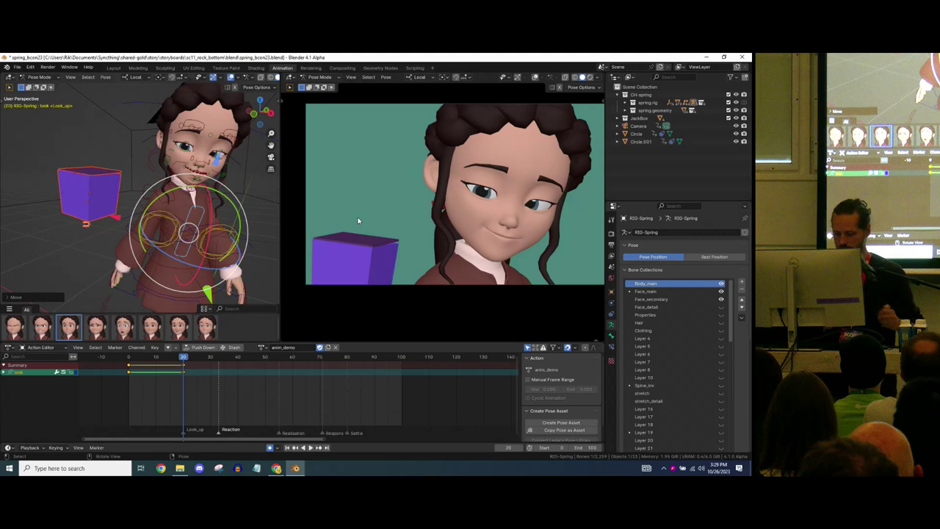
Move the right eye's target (look_R) toward the box to adjust that eye's direction
mouse_move(191, 176)
middle_mouse_down("ctrl")
mouse_move(182, 147)
mouse_move(187, 192)
middle_mouse_up("ctrl")
left_click(133, 238)
left_click_drag(146, 242, 111, 232)
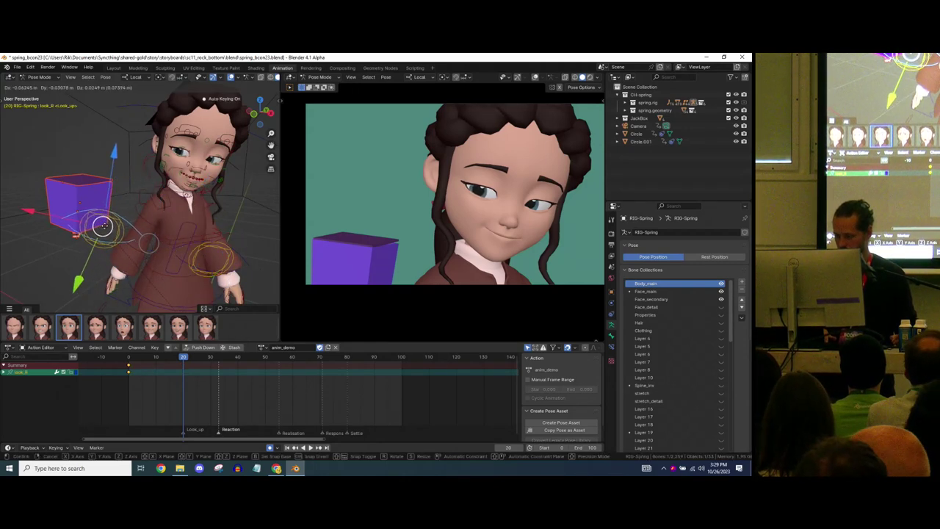
left_click(107, 227)
Raise both upper eyelid controls (eyelid_up_ctrl_L and eyelid_up_ctrl_R) about 0.004 m along the local Z axis
scroll(147, 191, "up", 6)
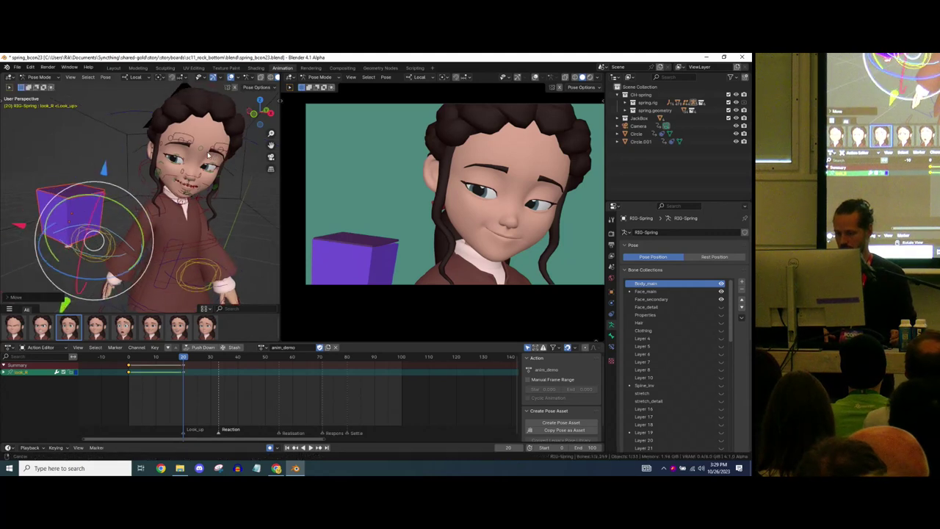
middle_click_drag(197, 166, 208, 167)
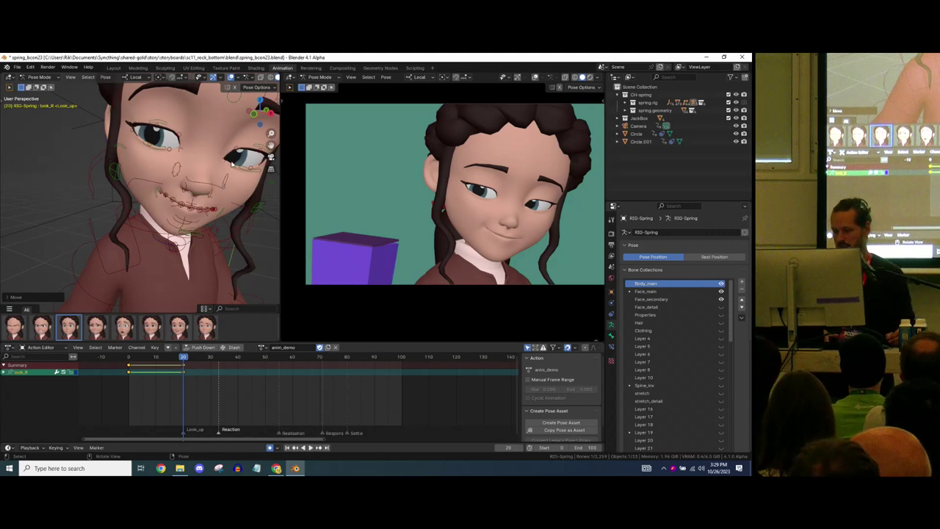
left_click(258, 148)
left_click(160, 127, "shift")
middle_click_drag(158, 130, 188, 109, "shift")
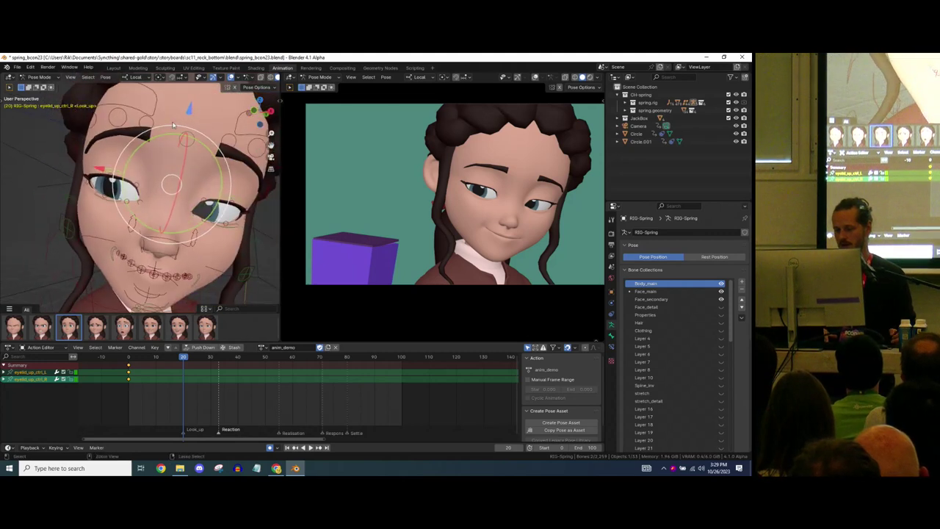
key("g")
key("z")
key("z")
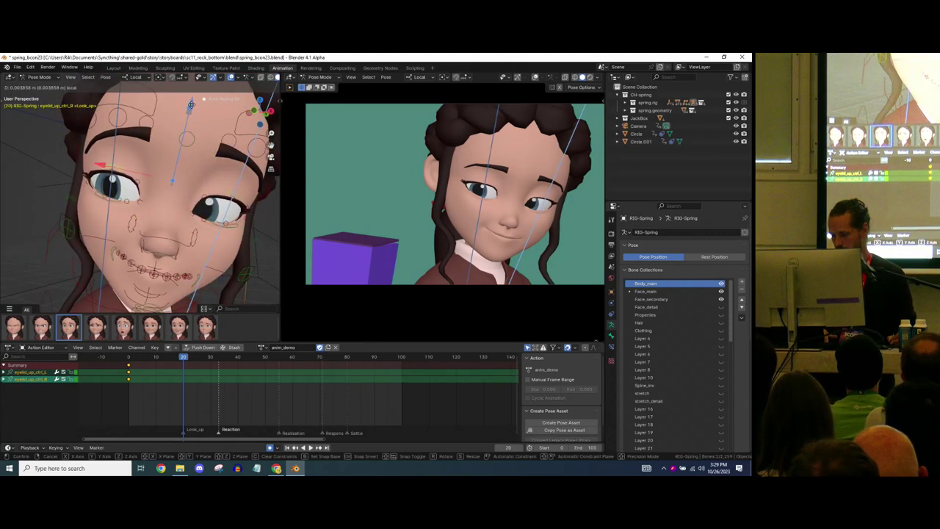
left_click(222, 192)
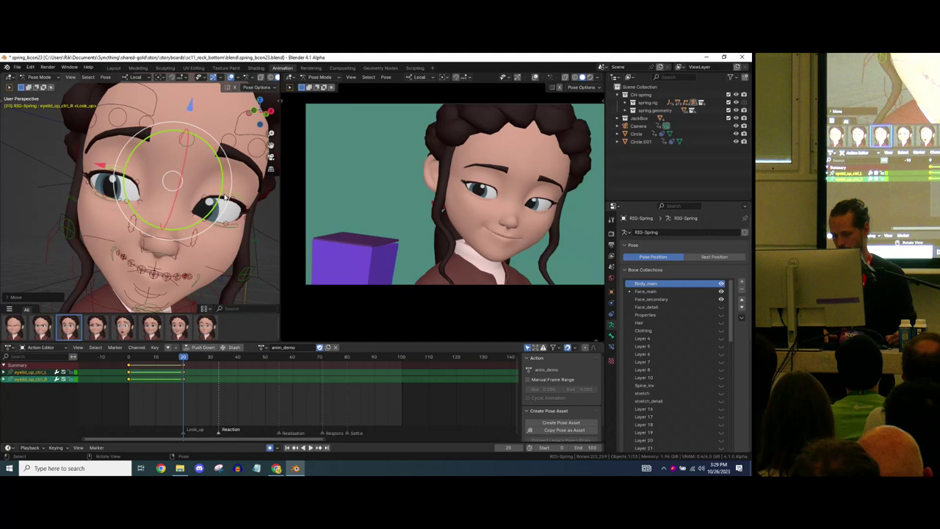
Rotate the left upper eyelid control (eyelid_up_ctrl_L) slightly about its local Y axis
left_click(224, 194)
key("r")
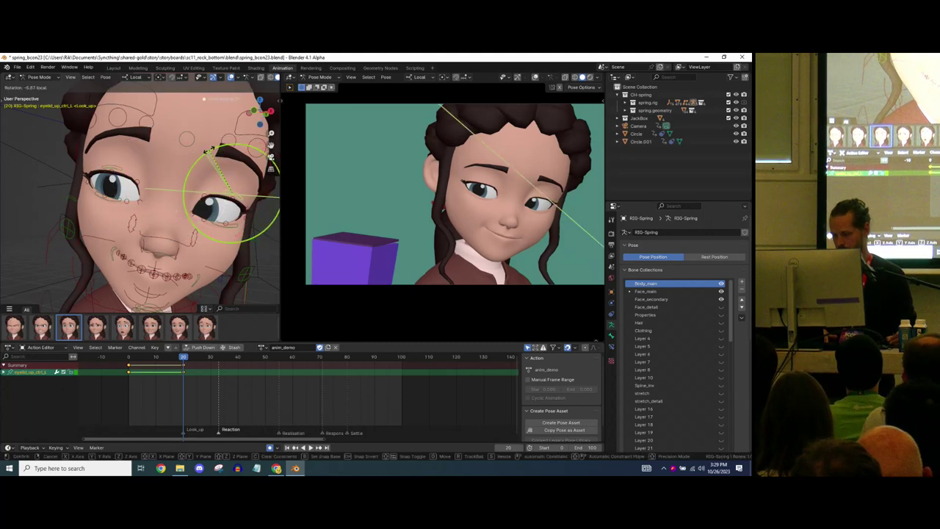
left_click(210, 150)
Move the right upper lid's sub-controls (eyelid_up_ctrl_2_R and eyelid_up_ctrl_1_R) slightly to refine the lid curve at frame 20
left_click(112, 171)
middle_click_drag(112, 172, 179, 184)
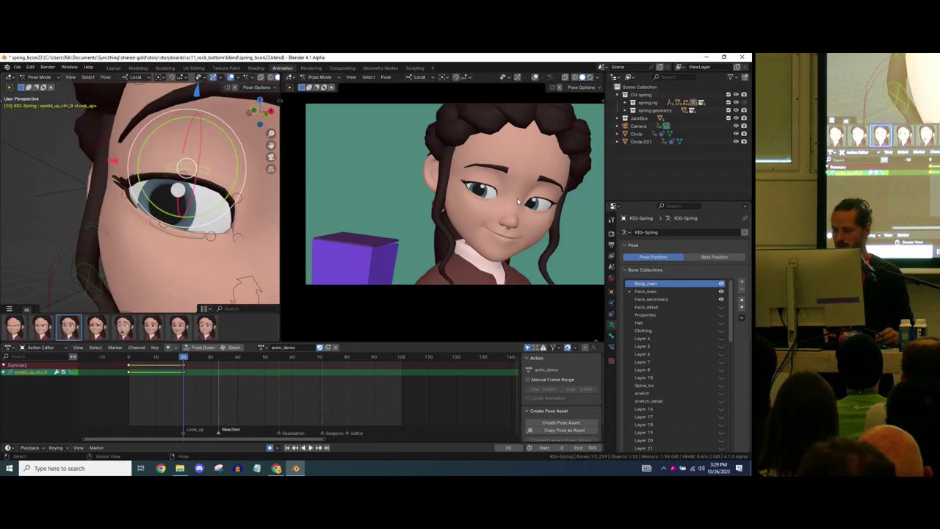
left_click(180, 180)
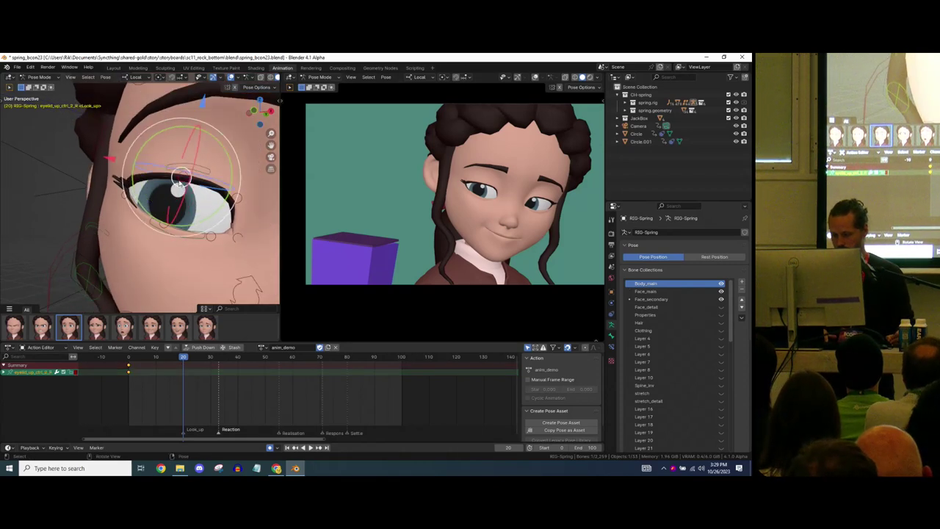
key("g")
left_click(180, 175)
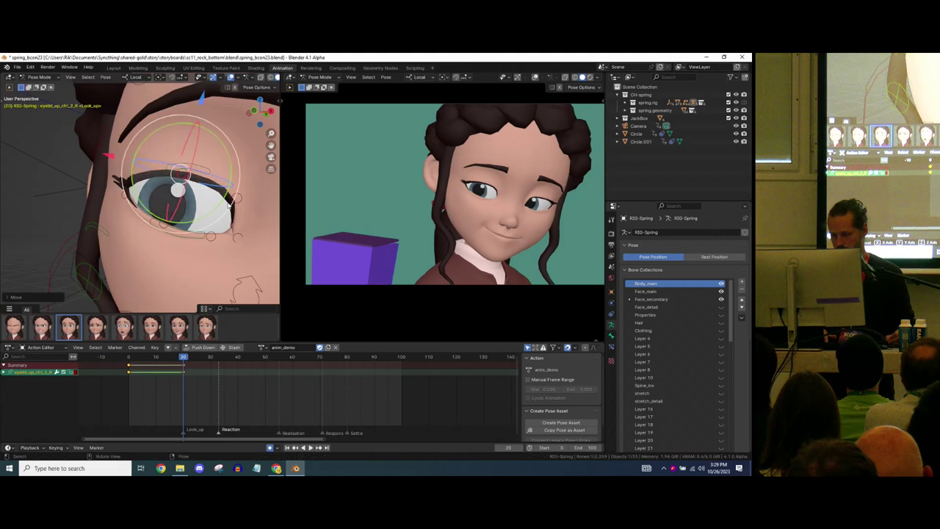
left_click(235, 198)
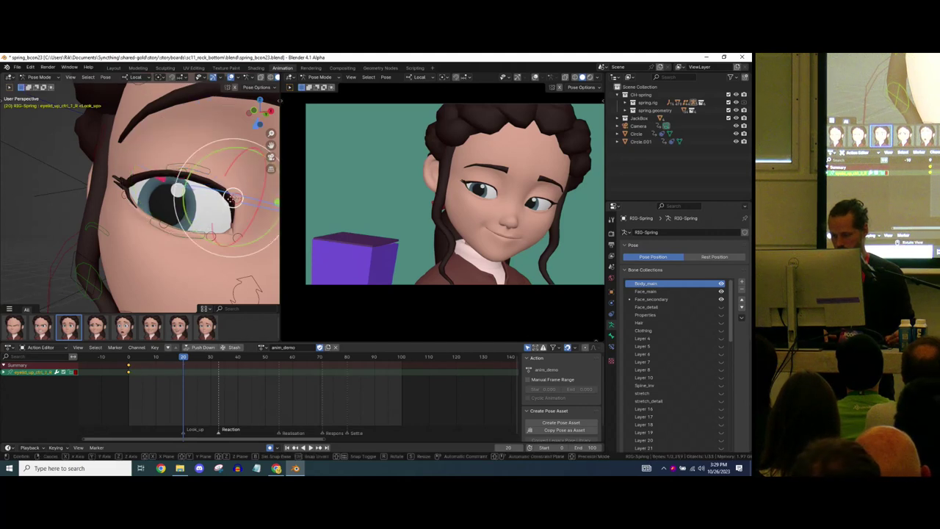
key("g")
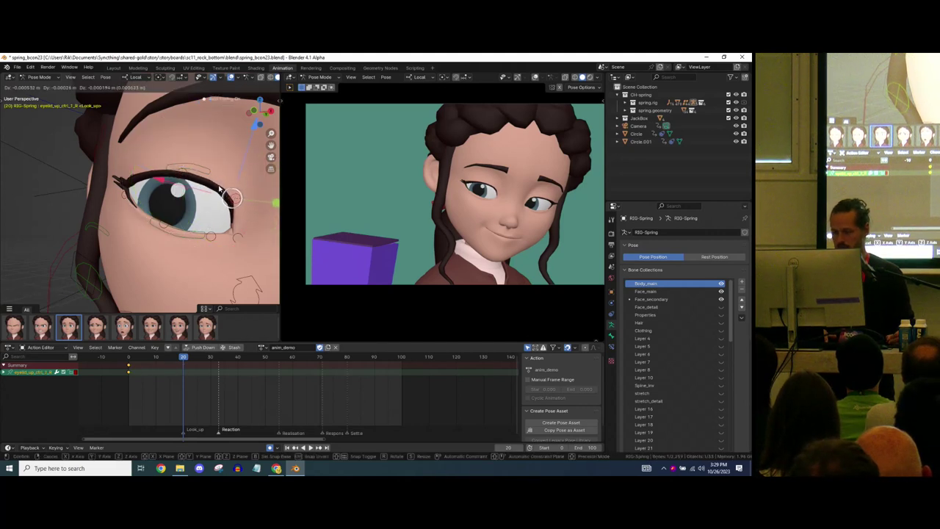
left_click(231, 197)
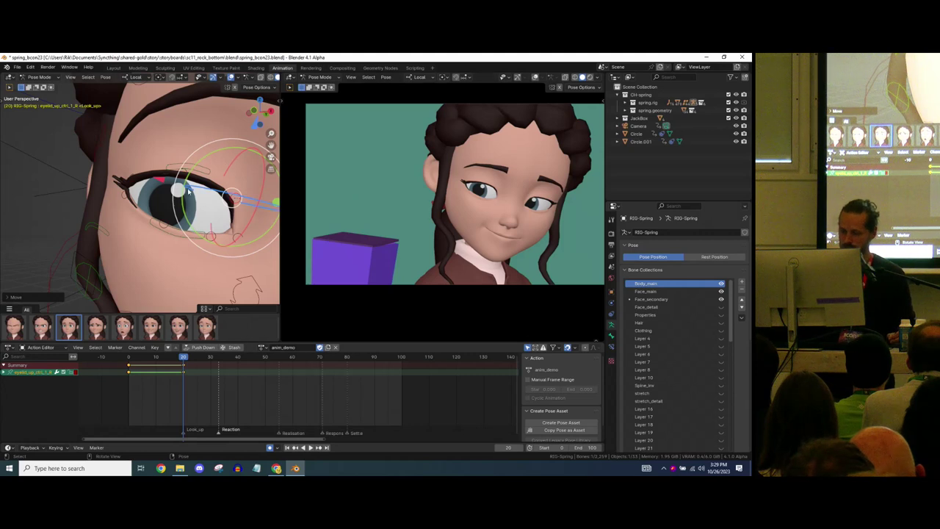
Raise the right eyebrow control (brow_ctrl_R) slightly along its local Z axis and rotate it a little
mouse_move(197, 169)
middle_mouse_down()
mouse_move(187, 163)
mouse_move(187, 178)
middle_mouse_up()
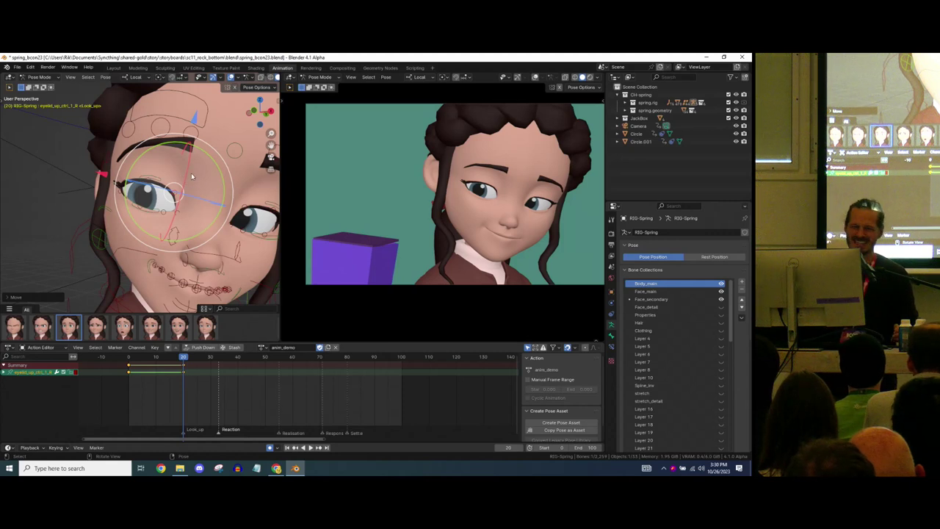
middle_click_drag(151, 200, 150, 181, "ctrl")
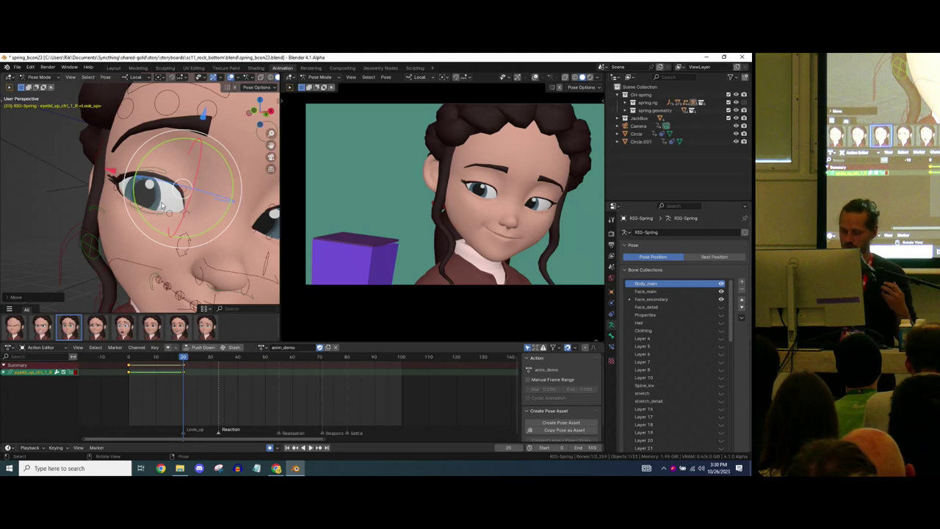
mouse_move(187, 173)
middle_mouse_down()
mouse_move(194, 200)
mouse_move(189, 173)
middle_mouse_up()
left_click(177, 174)
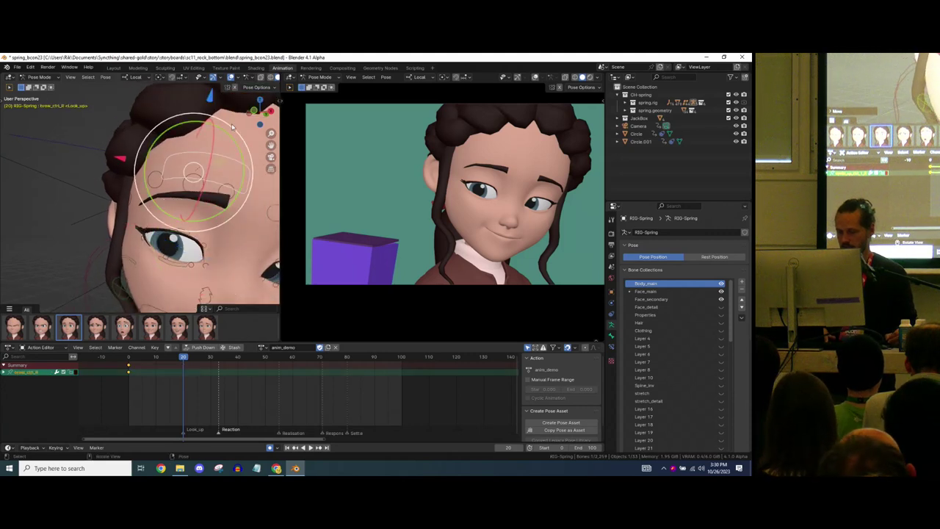
left_click_drag(211, 101, 212, 95)
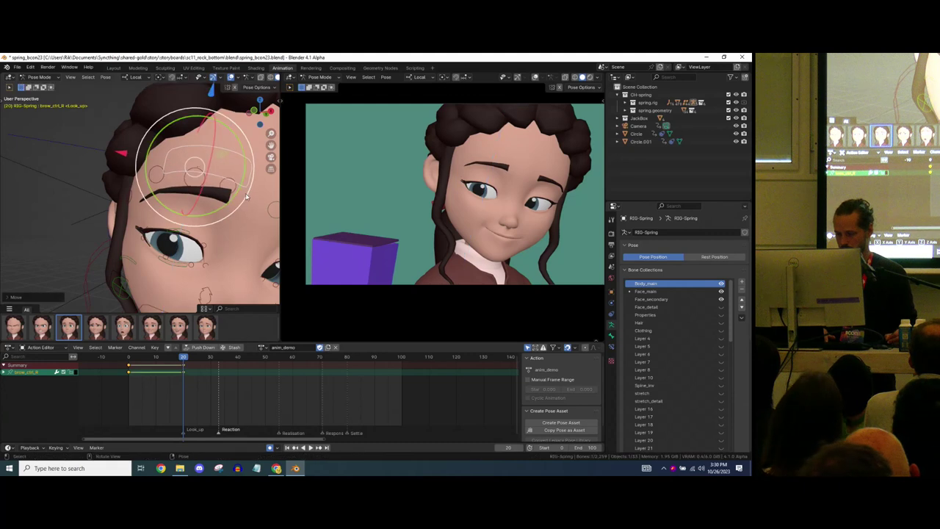
left_click_drag(239, 188, 236, 193)
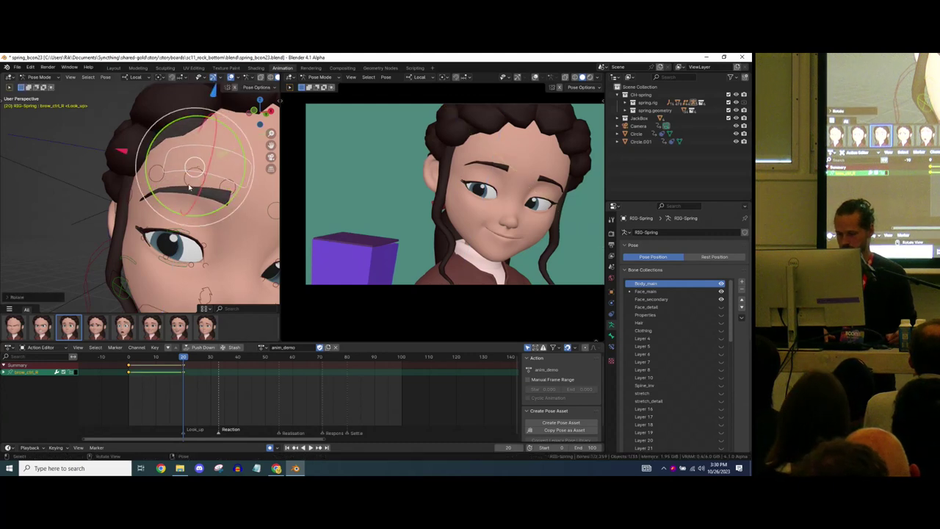
Shape the right eyebrow's arch by moving its middle control (brow_ctrl_2_R) and rotating and moving its outer control (brow_ctrl_3_R)
key("g")
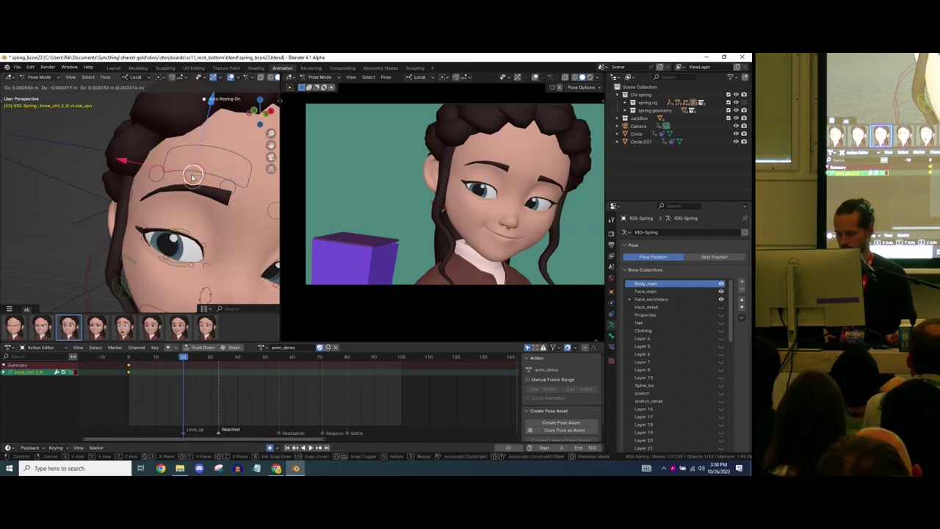
left_click(192, 176)
key("g")
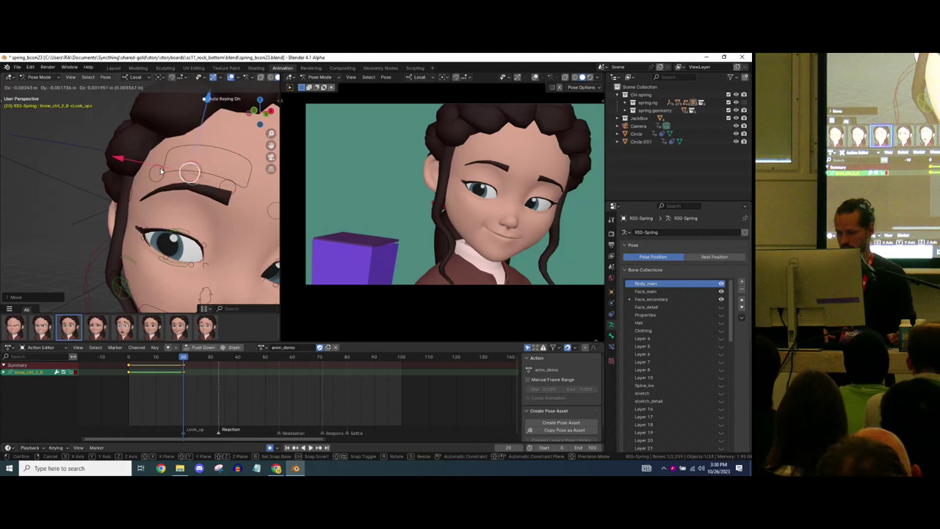
key("r")
key("y")
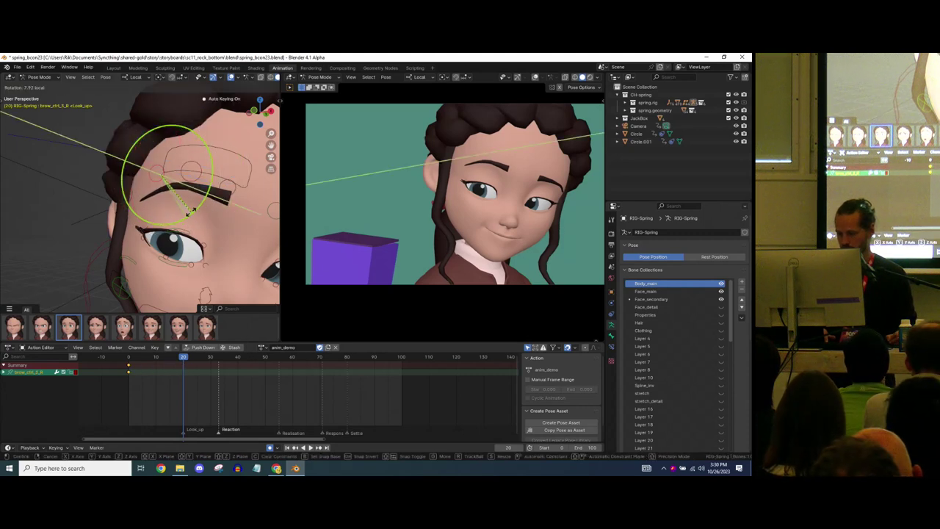
left_click(178, 195)
key("g")
left_click(189, 187)
Rotate the inner control of the left eyebrow (brow_ctrl_1_L) slightly about its local Y axis and check the pose around frame 20
middle_click_drag(243, 217, 197, 165)
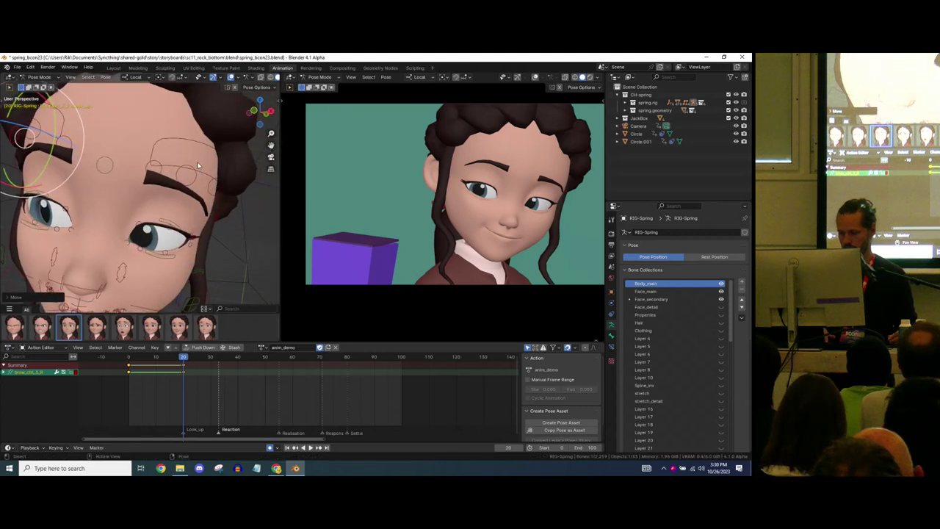
left_click(153, 170)
left_click_drag(176, 212, 172, 213)
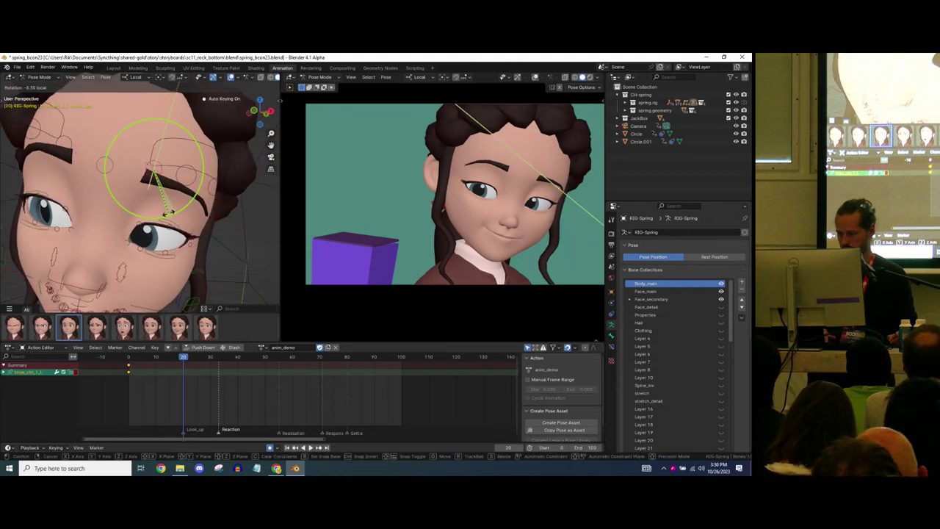
left_click(168, 211)
mouse_move(183, 356)
left_mouse_down()
mouse_move(163, 356)
mouse_move(182, 357)
left_mouse_up()
middle_click_drag(146, 174, 210, 199, "ctrl")
mouse_move(183, 356)
left_mouse_down()
mouse_move(171, 356)
mouse_move(183, 356)
left_mouse_up()
Rotate and move the mouth master control (mouth_mstr_ctrl) slightly at frame 20, checking the change against neighbouring frames
middle_click_drag(185, 191, 145, 161, "ctrl")
left_click(159, 181)
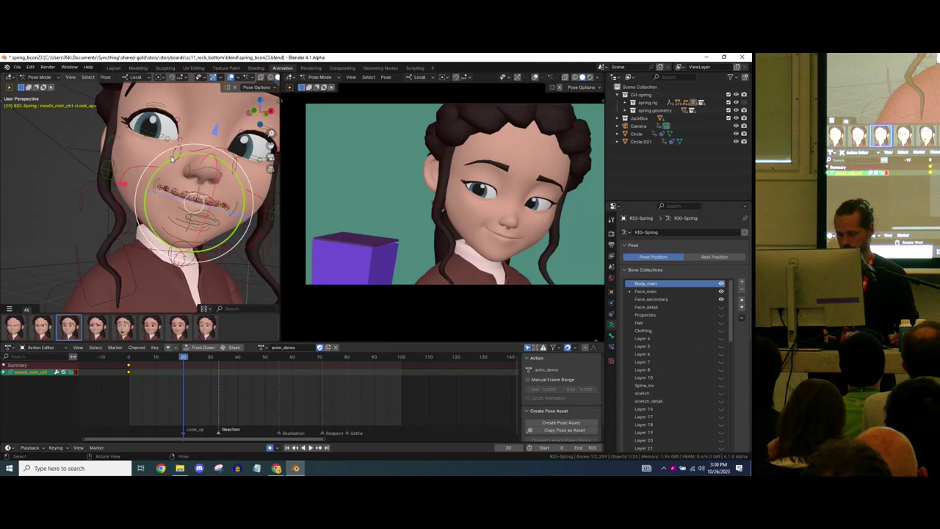
left_click_drag(171, 157, 167, 160)
left_click_drag(186, 229, 192, 213)
key("g")
left_click(199, 237)
mouse_move(179, 357)
left_mouse_down()
mouse_move(170, 357)
mouse_move(183, 357)
left_mouse_up()
middle_click_drag(176, 229, 175, 199, "ctrl")
scroll(174, 199, "down", 3)
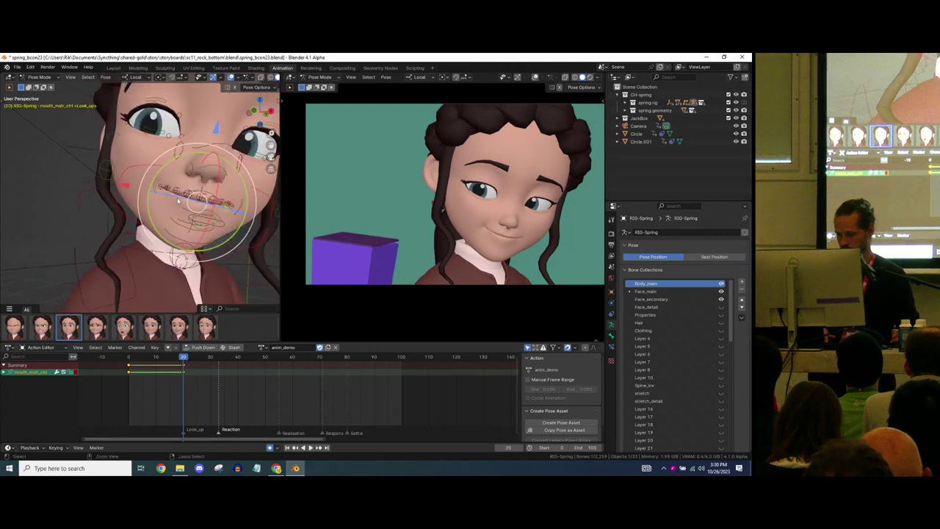
Scrub past the Look_up pose and set the current frame to the Reaction marker at frame 33
left_click_drag(180, 362, 202, 358)
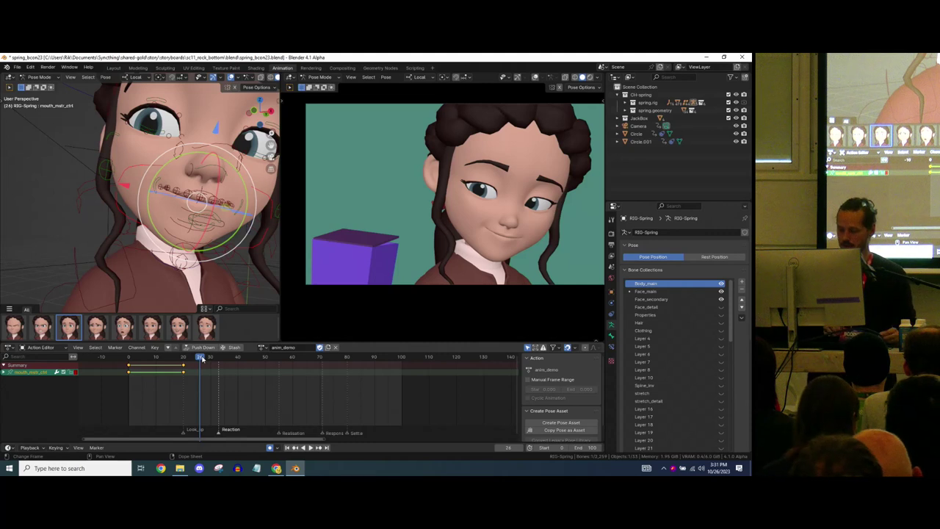
left_click_drag(202, 359, 205, 361)
middle_click_drag(202, 384, 388, 403, "ctrl")
left_click_drag(182, 360, 218, 359)
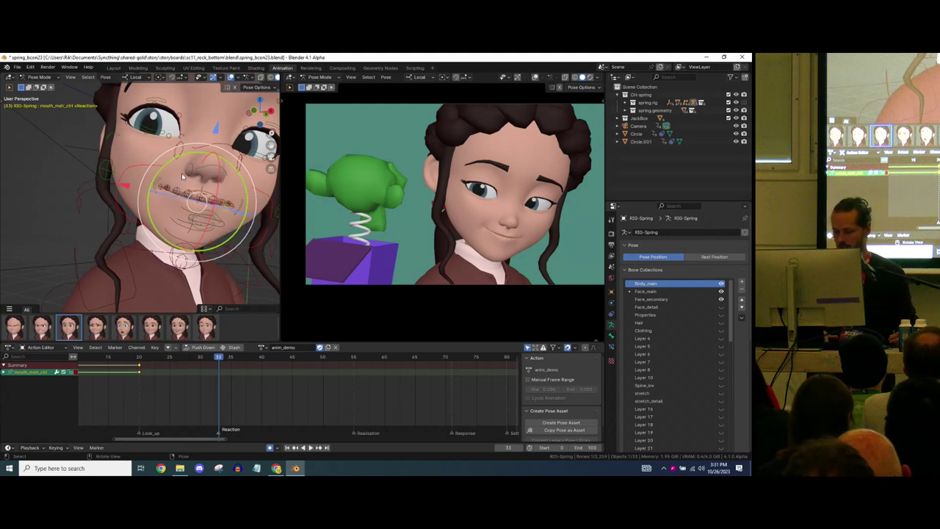
Move and rotate the torso control (master_torso) at frame 33 so Spring's body pulls away from the jack-in-the-box
mouse_move(183, 196)
middle_mouse_down("ctrl")
mouse_move(178, 239)
mouse_move(181, 213)
middle_mouse_up("ctrl")
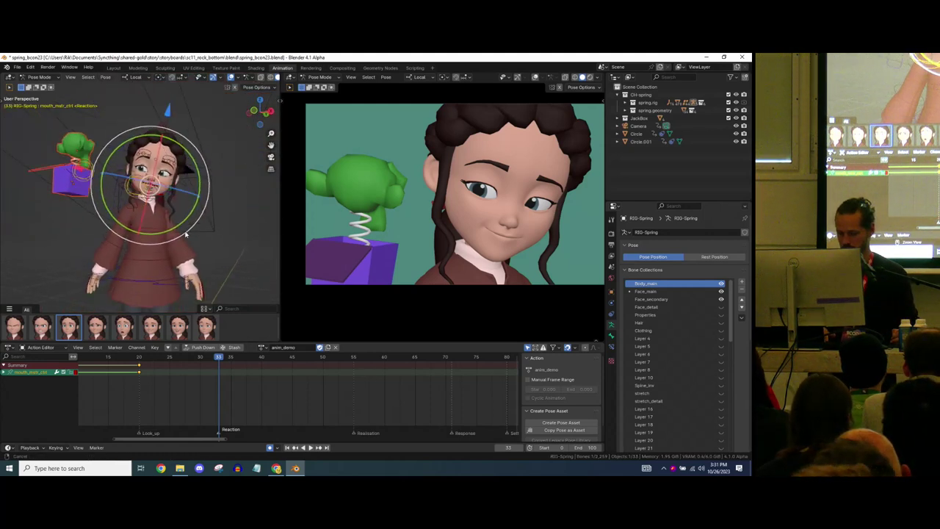
middle_click_drag(180, 293, 181, 273, "shift")
left_click(181, 263)
middle_click_drag(180, 238, 177, 267)
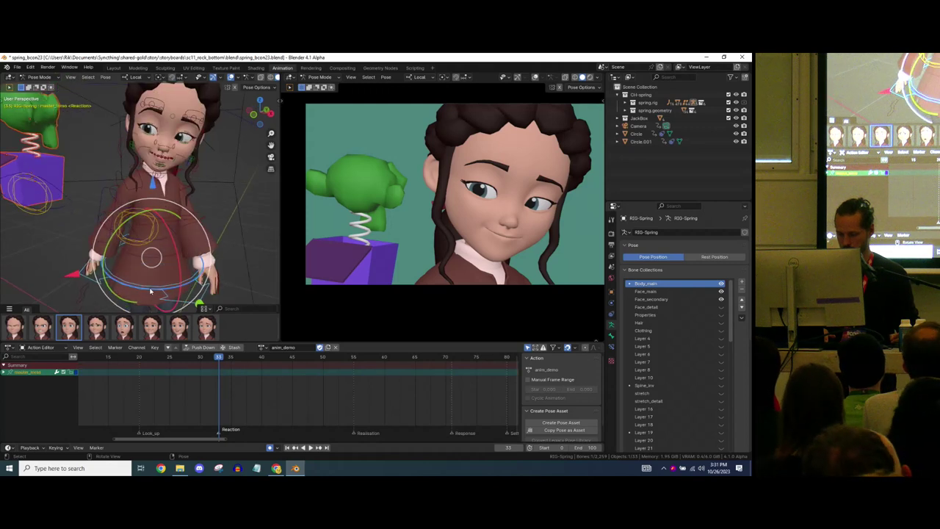
left_click_drag(152, 287, 128, 286)
left_click_drag(122, 221, 125, 219)
left_click_drag(151, 257, 155, 254)
middle_click_drag(156, 253, 171, 211)
left_click_drag(203, 358, 220, 358)
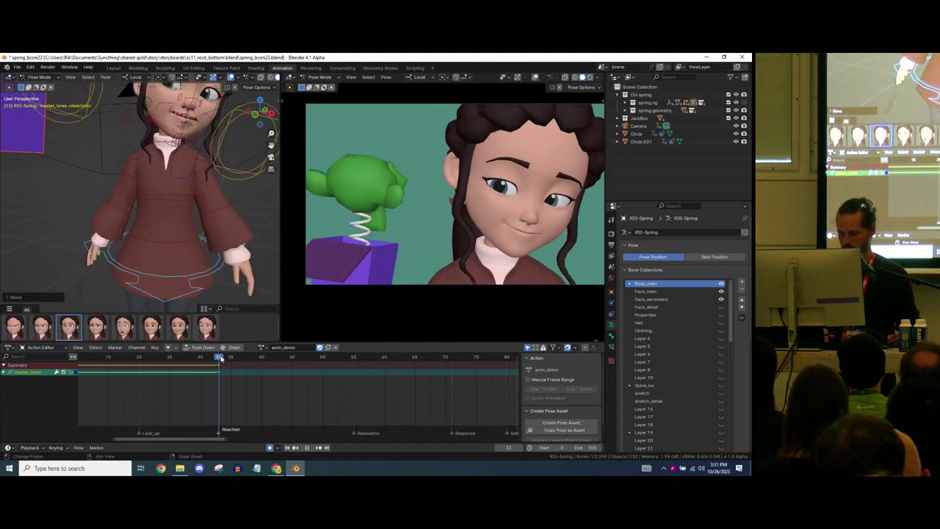
left_click(141, 273)
left_click_drag(142, 273, 140, 154)
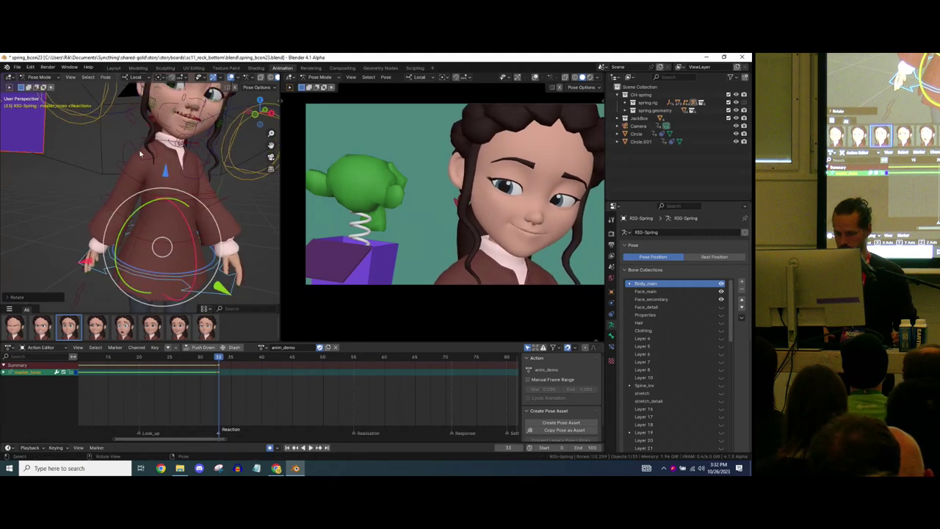
Rotate the right shoulder control (shoulder_R) at frame 33 to raise that shoulder
left_click(140, 154)
middle_click_drag(140, 153, 149, 148)
left_click_drag(145, 152, 167, 122)
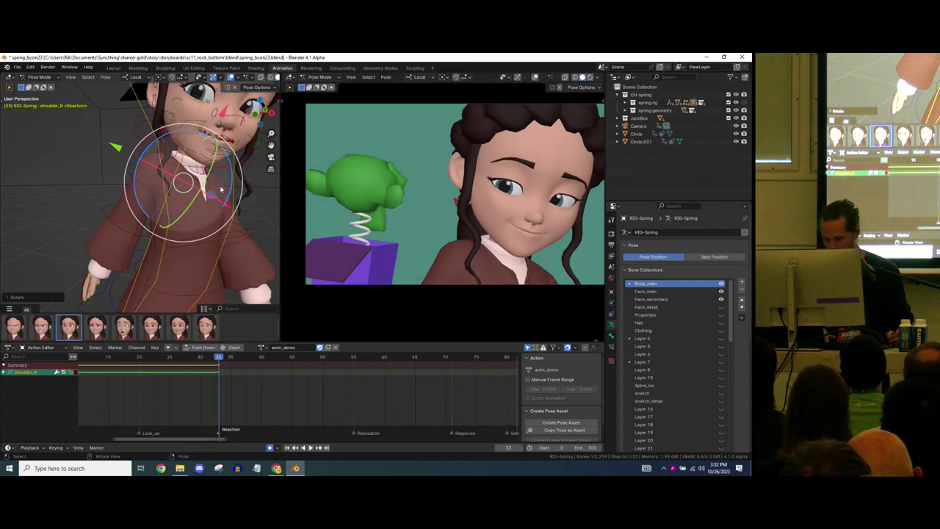
Rotate the right upper arm control (arm_fk_R) freely to adjust the arm for the Reaction pose
left_click(150, 191)
middle_click_drag(154, 191, 161, 206)
key("r")
key("r")
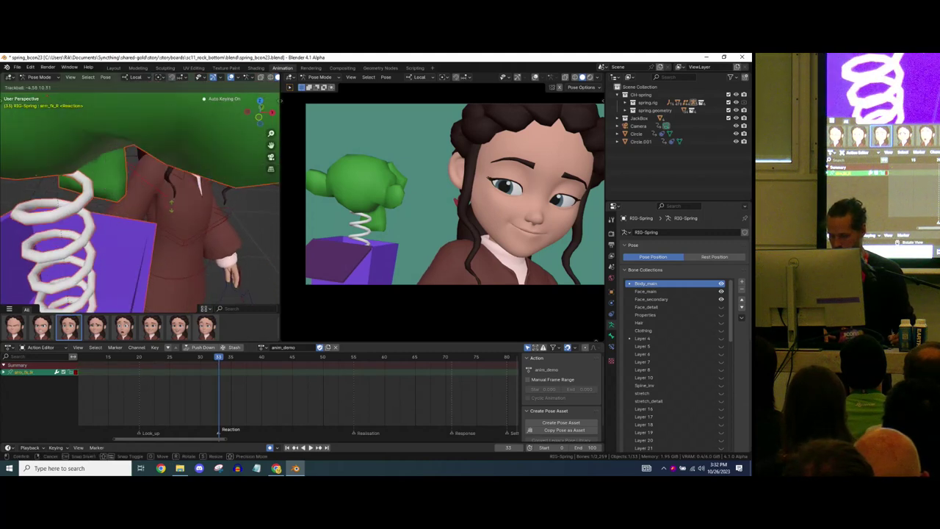
mouse_move(168, 217)
left_mouse_down()
mouse_move(185, 215)
mouse_move(154, 190)
mouse_move(171, 222)
mouse_move(183, 217)
left_mouse_up()
middle_click_drag(188, 204, 195, 180)
left_click(154, 206)
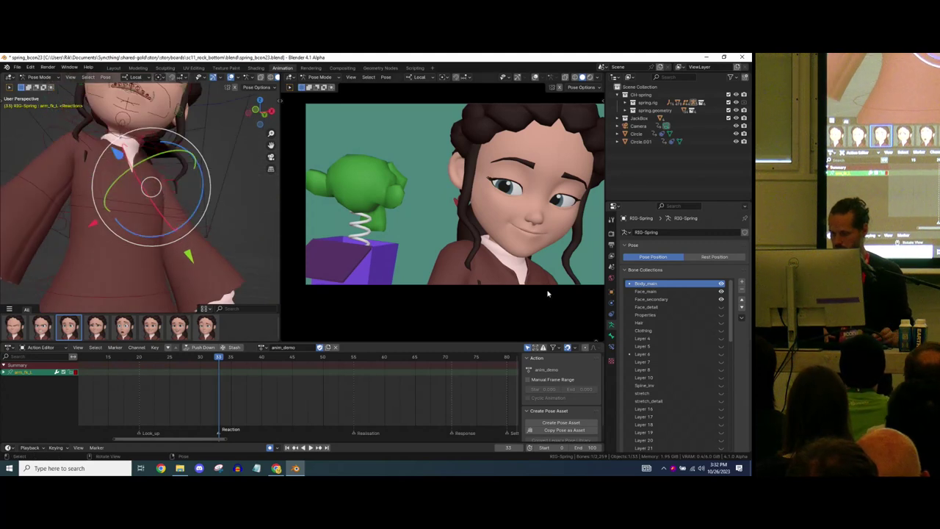
middle_click_drag(260, 210, 125, 188)
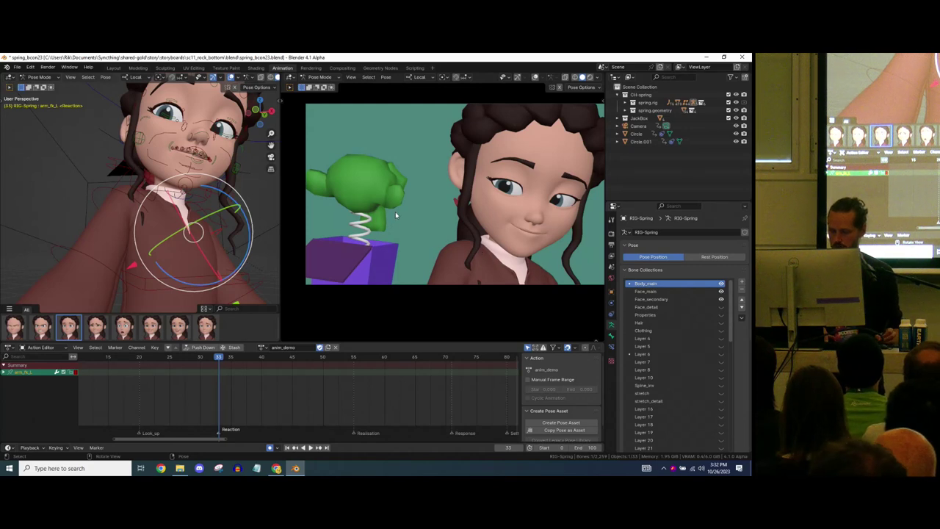
middle_click_drag(157, 188, 223, 192)
Rotate the head control (head_fk) at frame 33 to turn Spring's face toward the popped-up jack-in-the-box
middle_click_drag(248, 240, 245, 206, "shift")
left_click(112, 215)
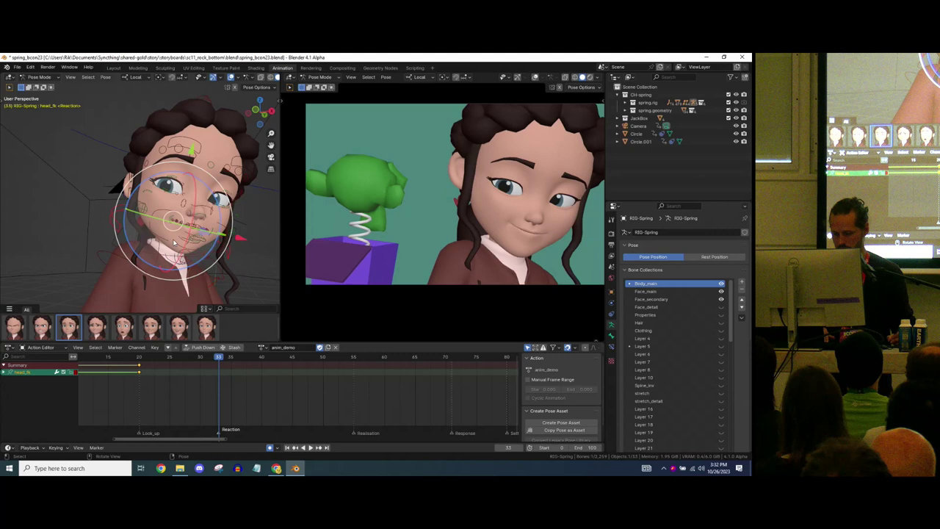
key("r")
key("r")
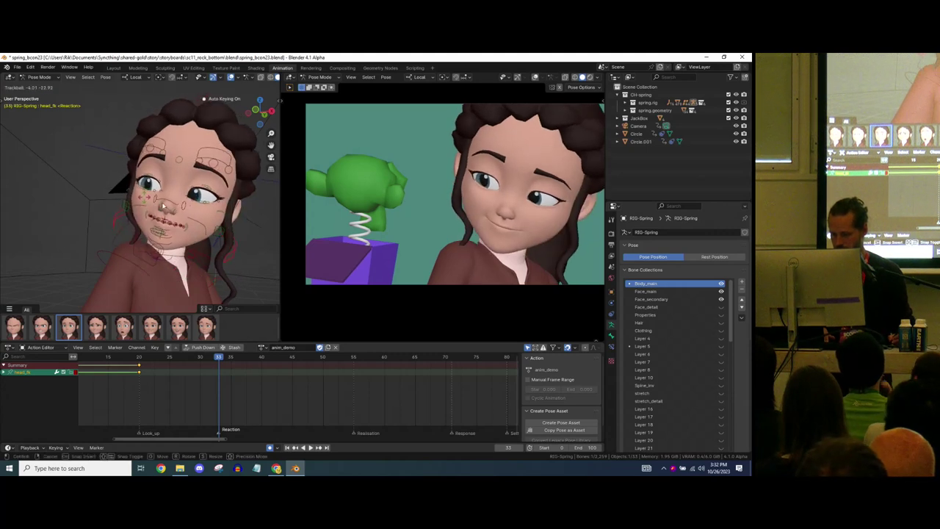
left_click(202, 241)
key("r")
key("r")
left_click(218, 268)
mouse_move(217, 265)
left_mouse_down()
mouse_move(208, 270)
mouse_move(209, 255)
left_mouse_up()
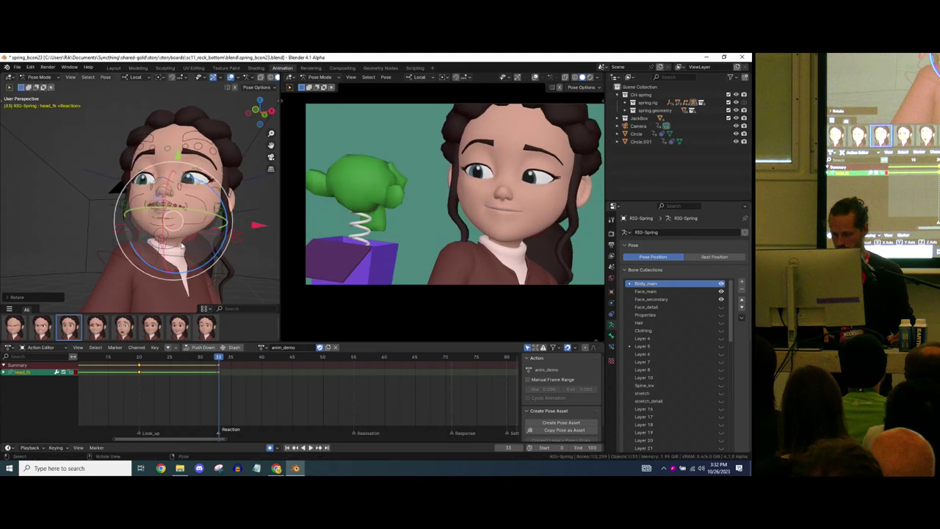
key("r")
left_click(171, 250)
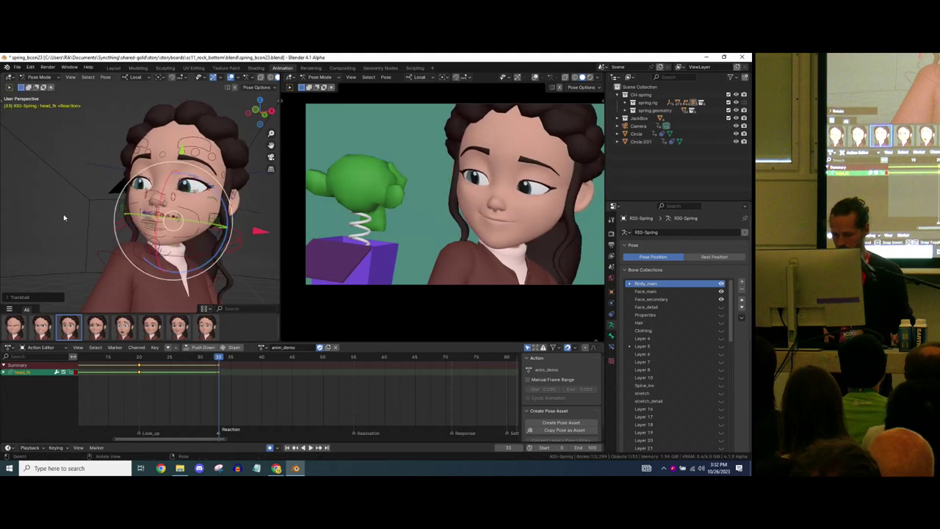
Deselect all bones and blend the shocked, open-mouthed expression from the pose library onto Spring's face at frame 33
left_click(63, 214)
left_click_drag(124, 328, 207, 327)
left_click_drag(86, 189, 85, 186)
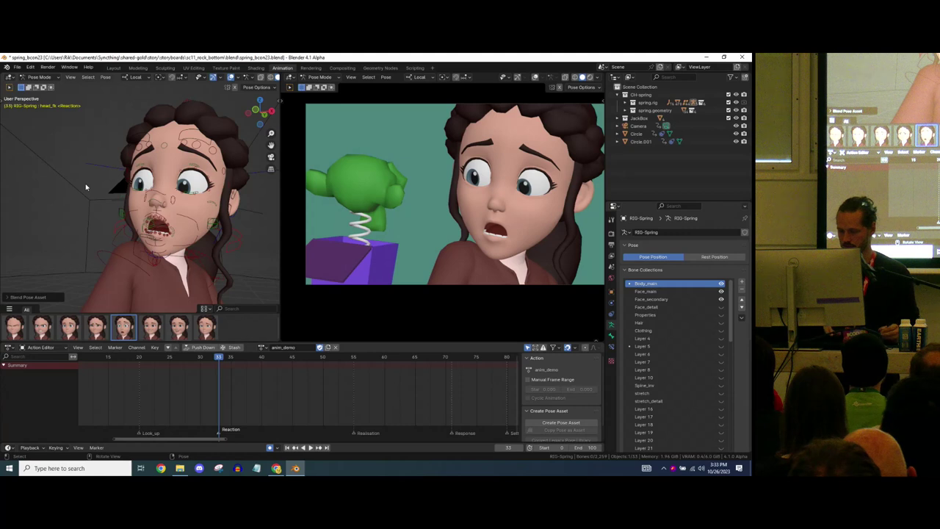
Refine the head control's (head_fk) rotation at frame 33 to suit the shocked expression, undoing an unwanted adjustment along the way
mouse_move(211, 214)
middle_mouse_down()
mouse_move(166, 218)
mouse_move(203, 228)
middle_mouse_up()
left_click(189, 235)
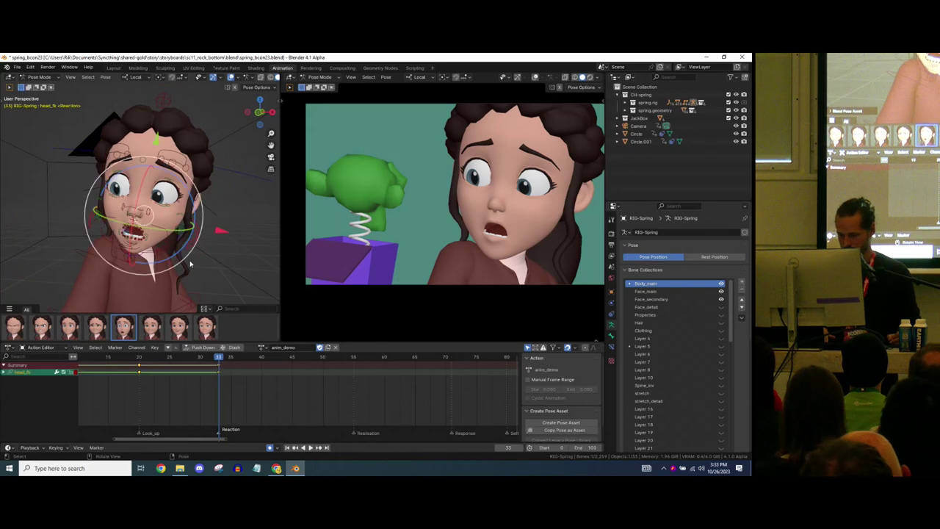
left_click_drag(186, 257, 181, 261)
left_click_drag(122, 229, 122, 230)
key("ctrl+z")
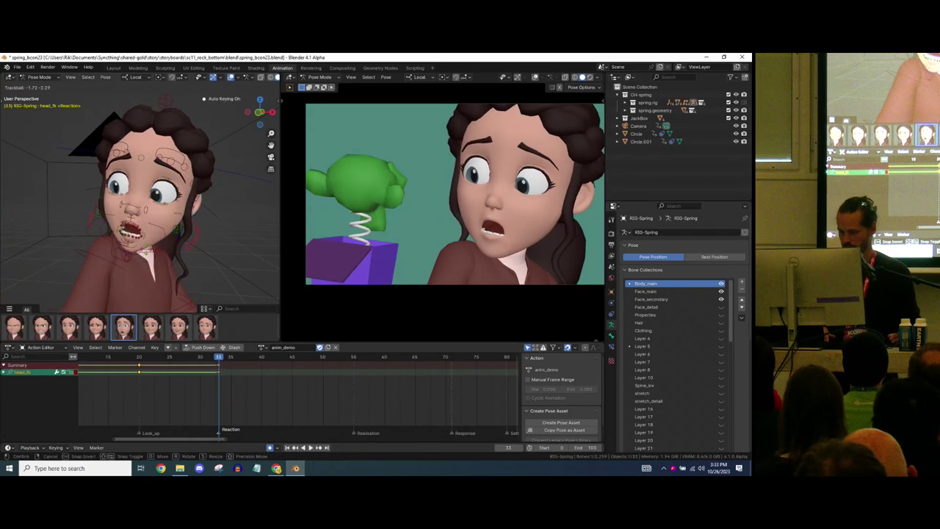
left_click(141, 190)
middle_click_drag(142, 189, 122, 185)
left_click_drag(122, 185, 127, 178)
middle_click_drag(514, 158, 490, 164, "ctrl")
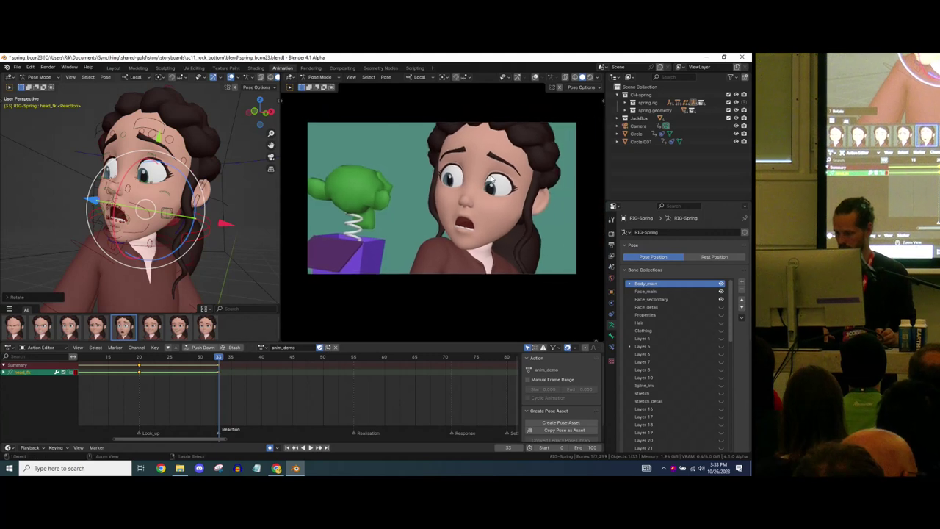
Reposition the look control that aims both of the character's eyes at frame 33, on the Reaction marker
middle_click_drag(153, 216, 224, 201)
scroll(107, 210, "up", 6)
left_click(96, 197)
scroll(107, 195, "up", 3)
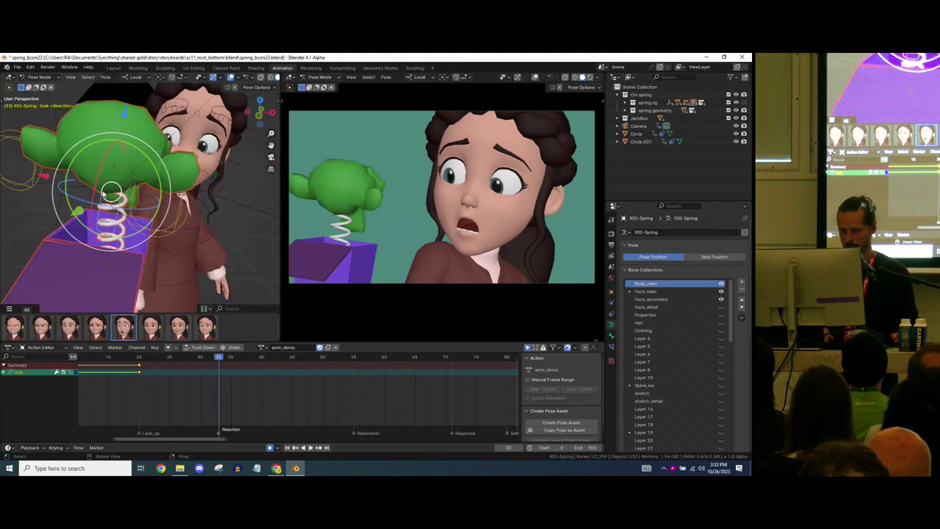
key("g")
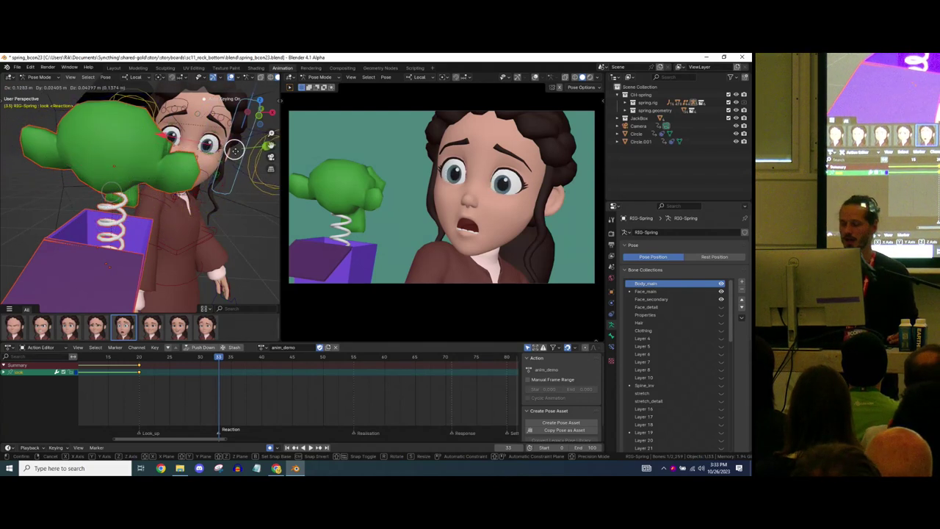
left_click(234, 150)
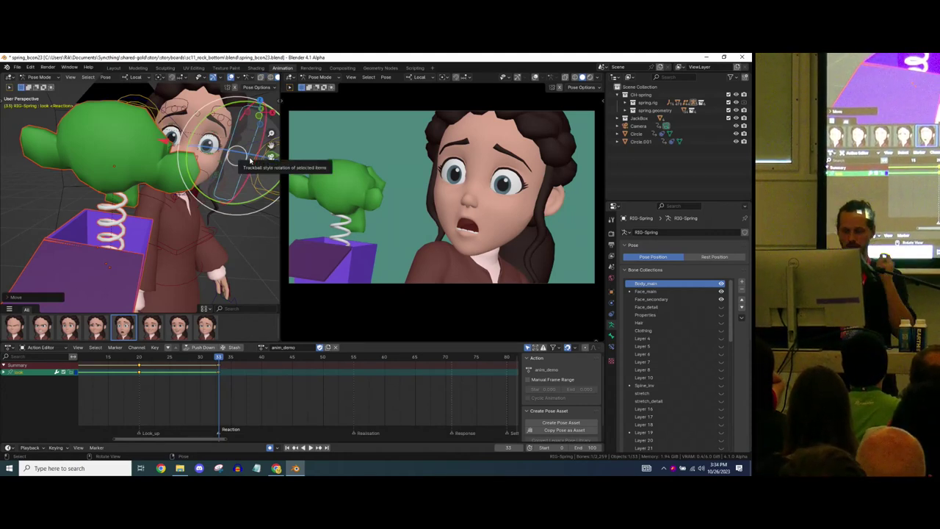
key("g")
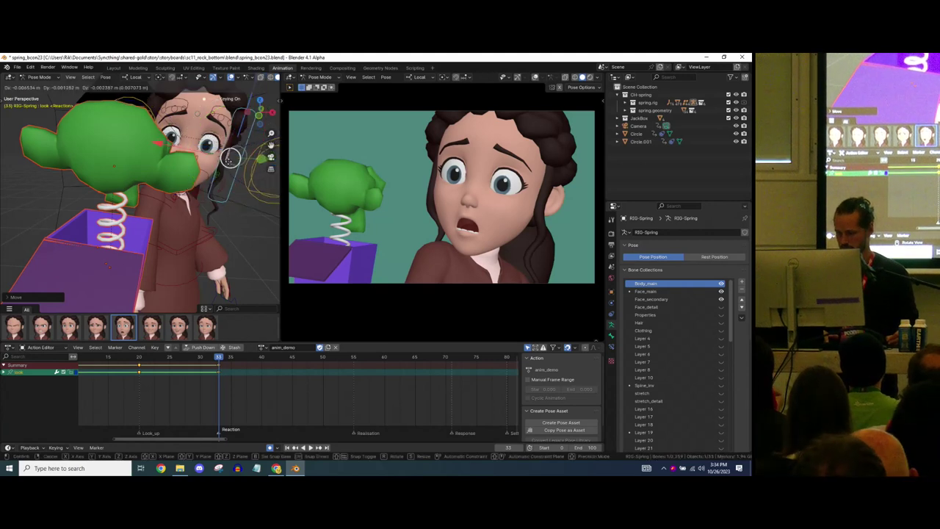
left_click(192, 155)
Move the look_R eye target at frame 33 to adjust the direction of the right eye
middle_click_drag(207, 150, 36, 217, "shift")
key("g")
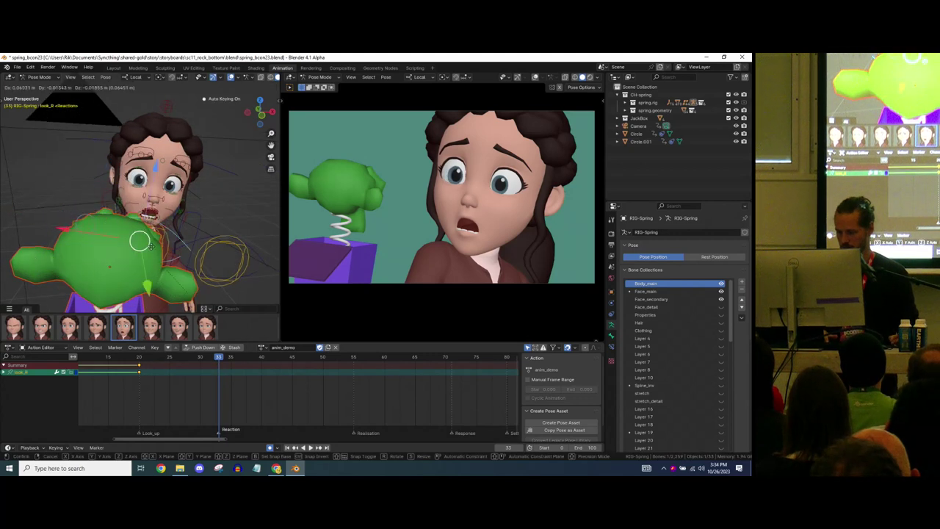
left_click(155, 248)
scroll(163, 218, "up", 2)
Slightly adjust the head_fk control in the frame 33 reaction pose
middle_click_drag(163, 217, 231, 188)
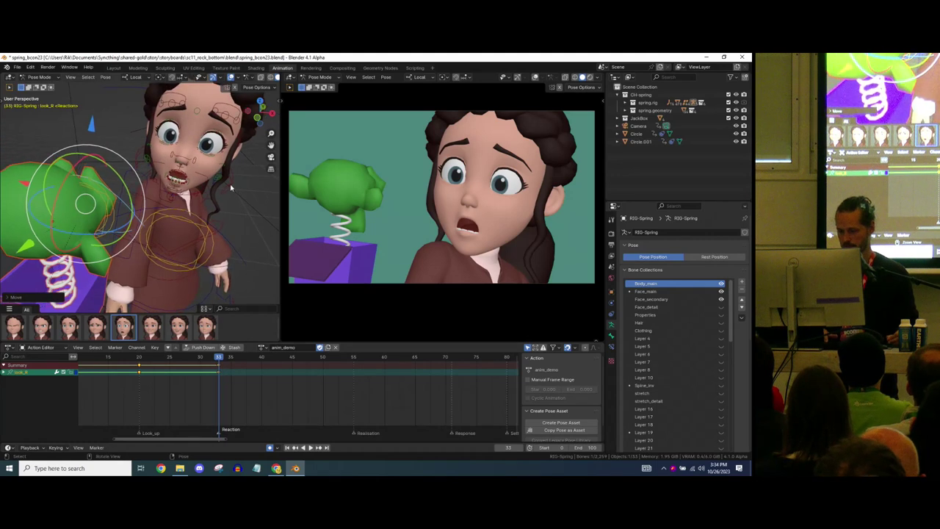
left_click(230, 188)
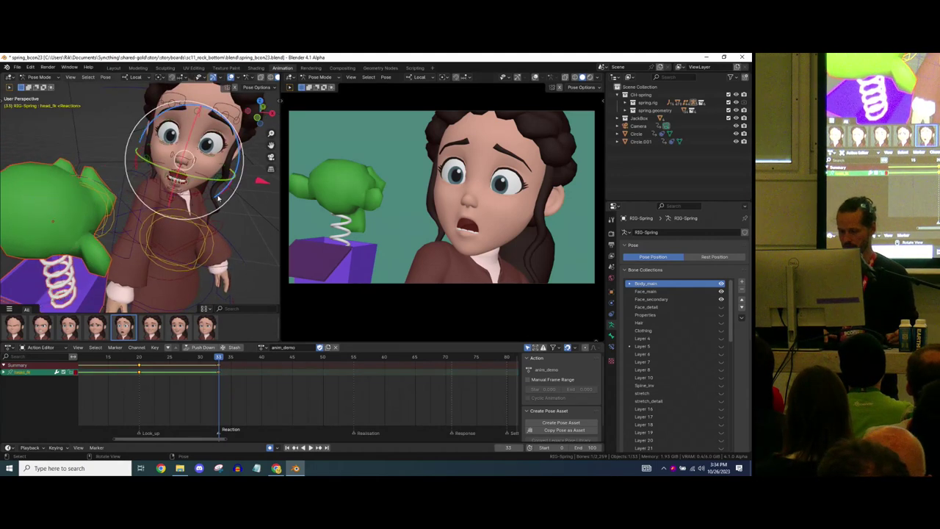
left_click_drag(161, 149, 156, 149)
Fine-tune the look_R eye target's position at frame 33 while viewing the pose in wireframe
left_click(103, 202)
middle_click_drag(88, 163, 127, 141)
middle_click_drag(114, 148, 109, 172)
left_click(85, 157)
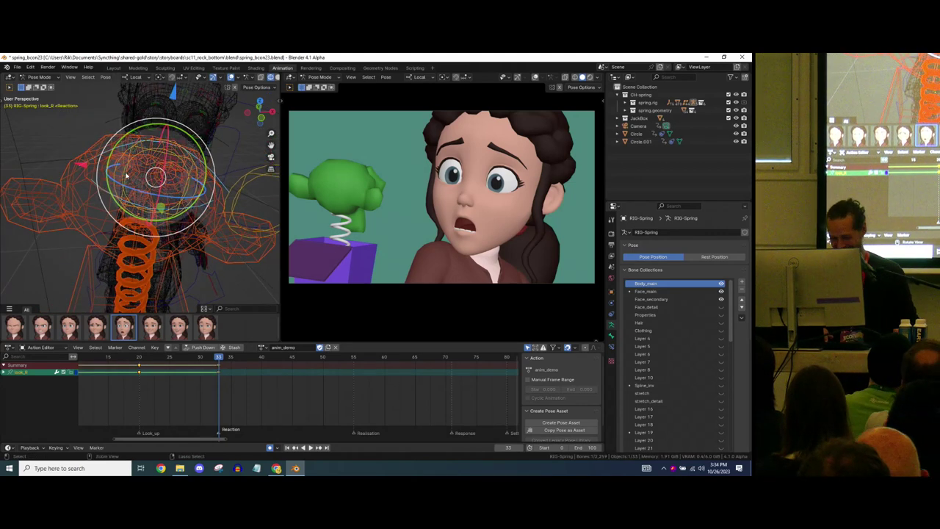
key("g")
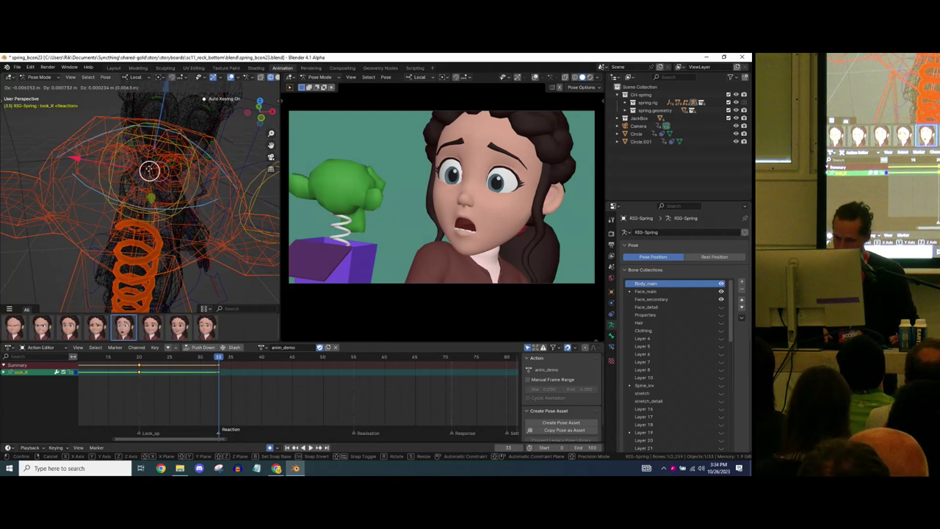
left_click(149, 170)
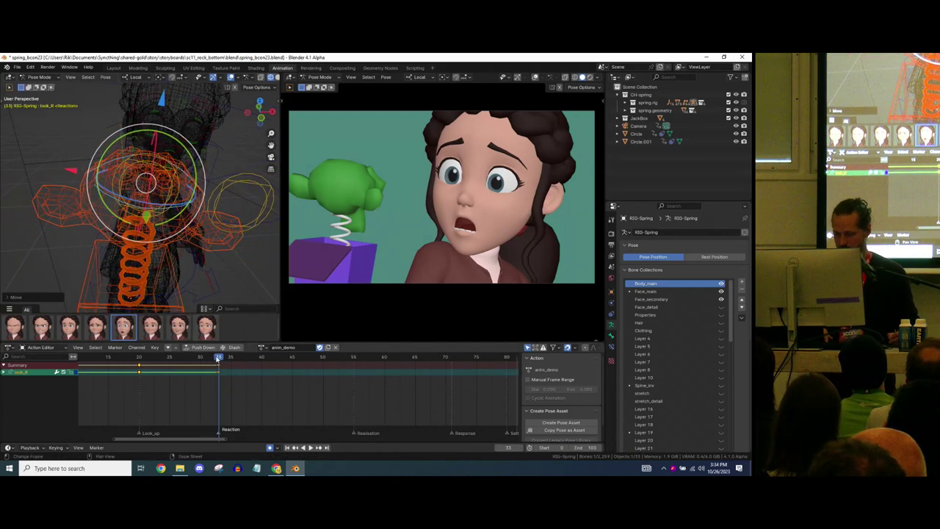
key("space")
Key small position offsets on the master_torso control at frames 35 and 37, following the reaction pose
scroll(181, 265, "down", 3)
middle_click_drag(168, 223, 181, 258)
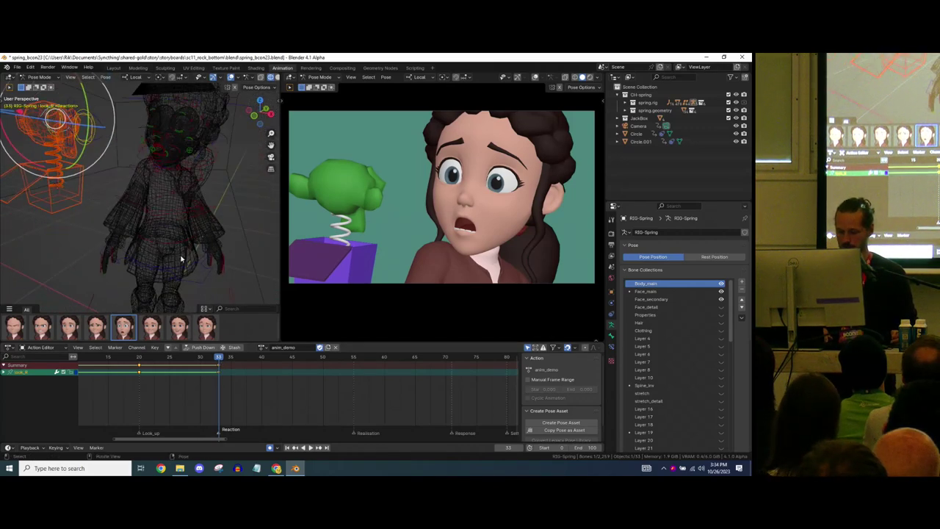
left_click(202, 260)
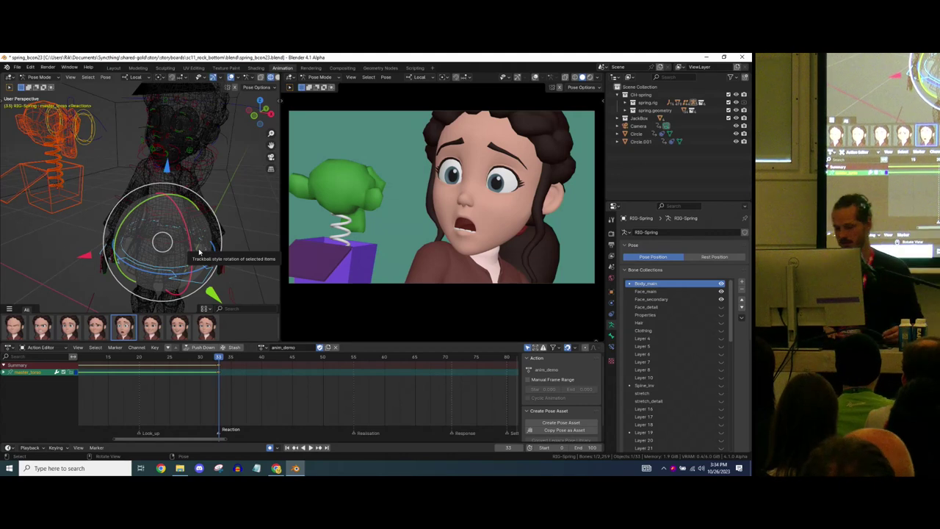
middle_click_drag(195, 185, 163, 221, "ctrl")
left_click_drag(218, 357, 231, 357)
middle_click_drag(185, 237, 195, 288)
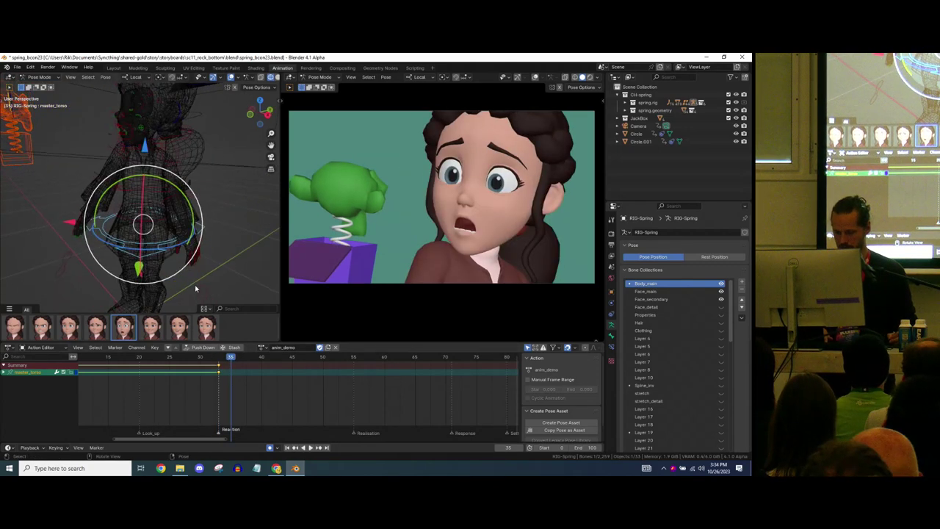
middle_click_drag(178, 244, 152, 225)
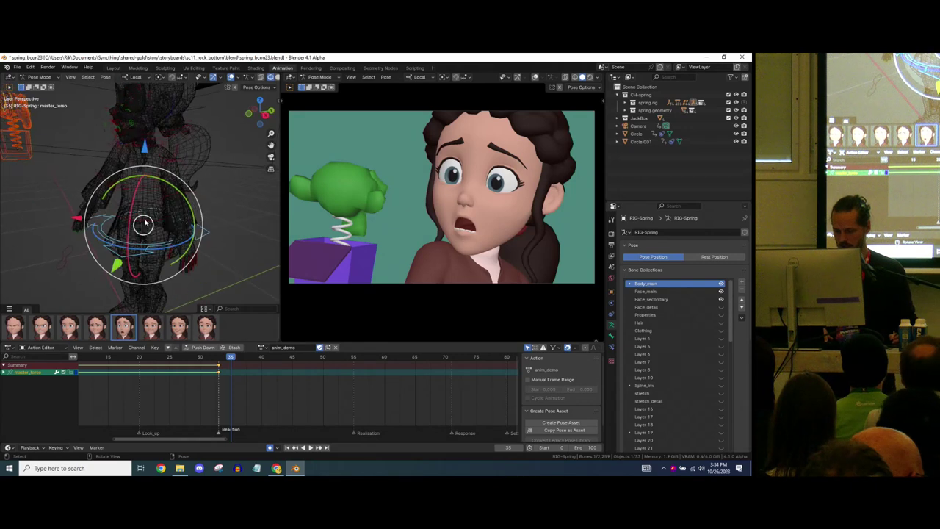
key("g")
left_click(146, 228)
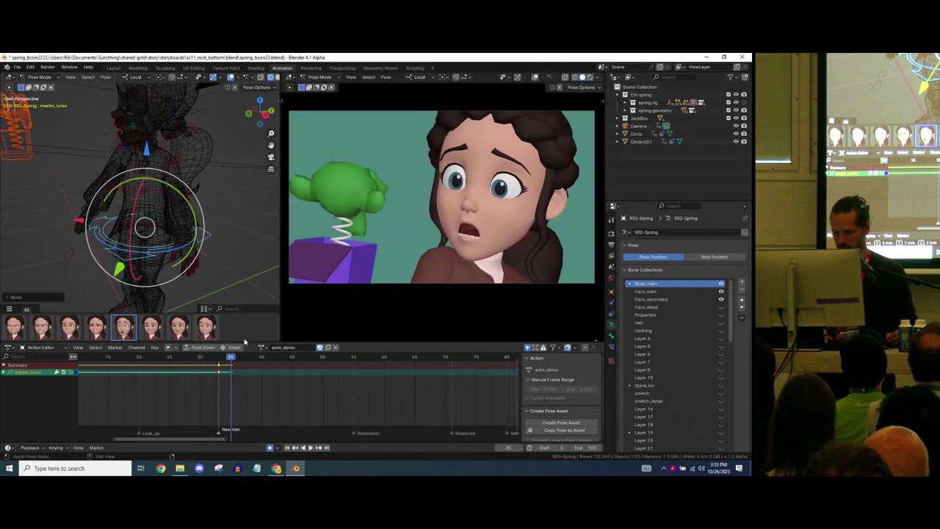
left_click(243, 358)
left_click_drag(149, 233, 152, 233)
Play the animation from shortly before the Reaction marker to review the torso's follow-through
left_click(189, 358)
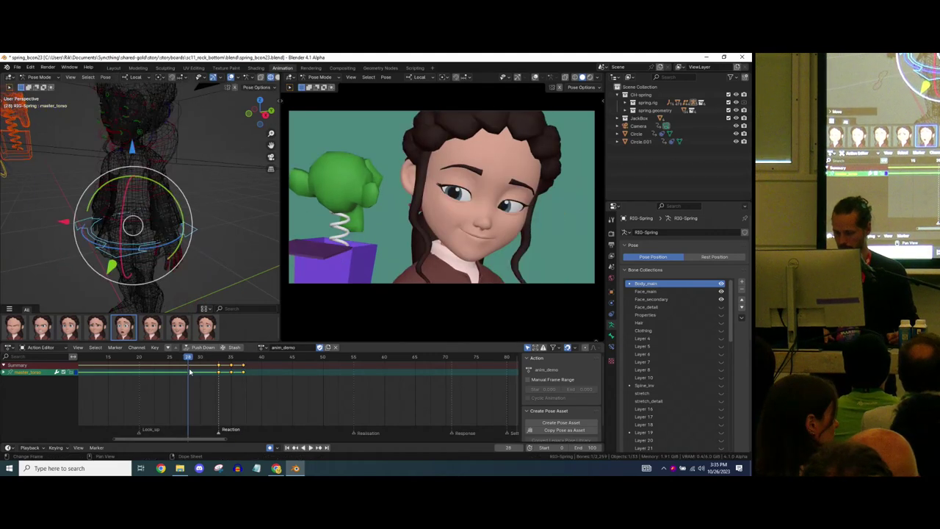
key("space")
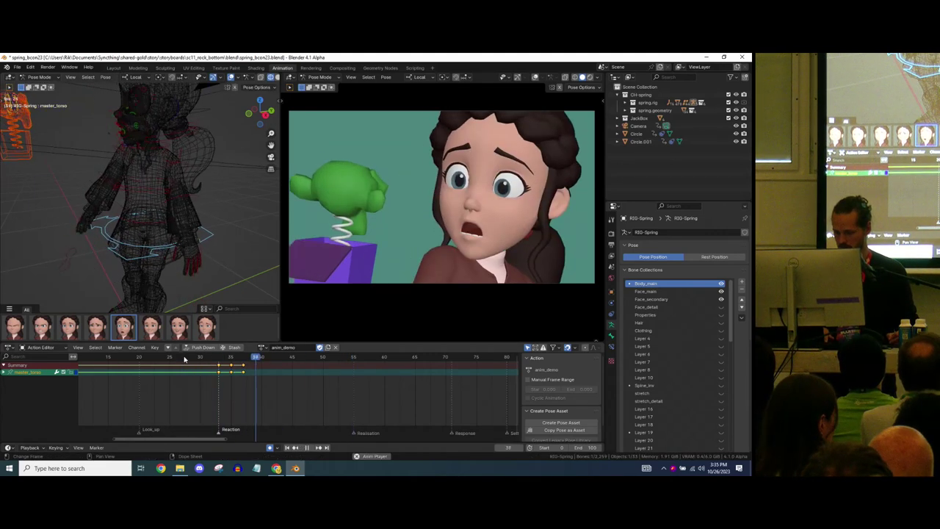
key("space")
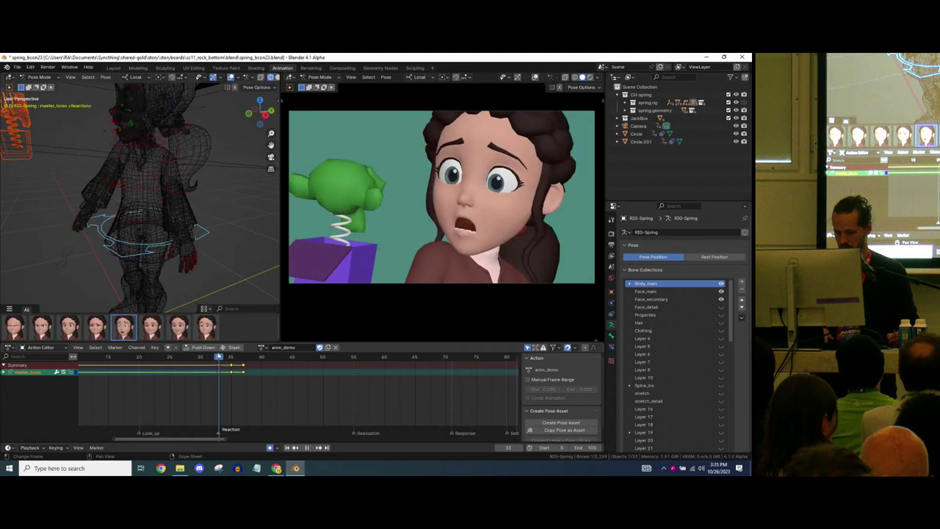
key("space")
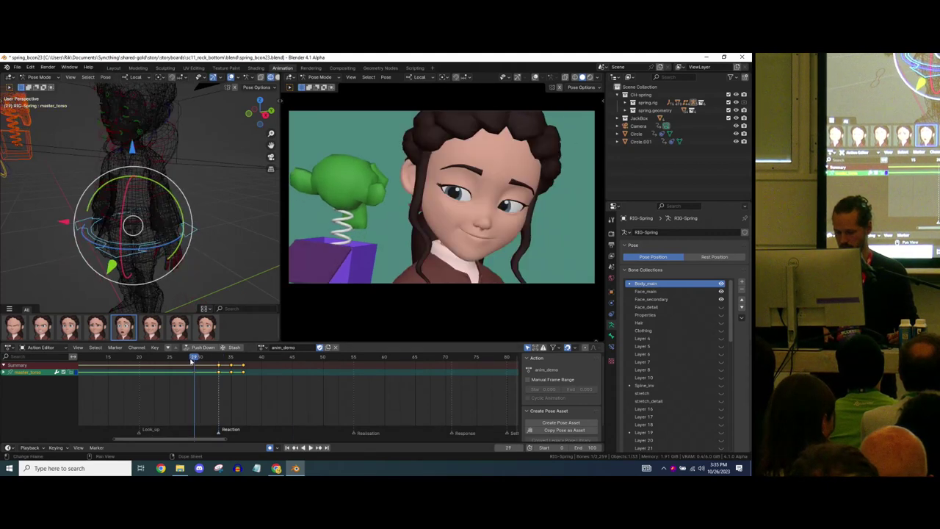
key("Escape")
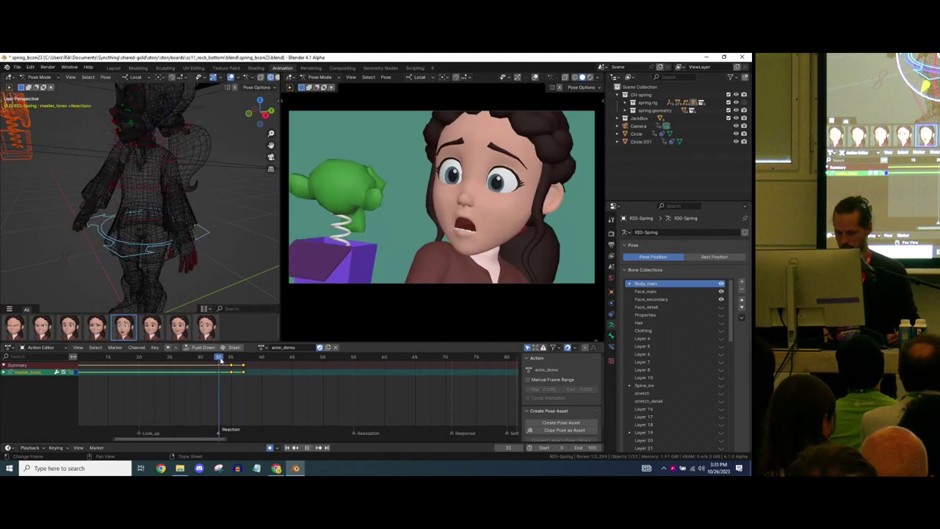
Return the pose view to solid shading and reposition the mouth_corner_L control at frame 33
mouse_move(112, 128)
middle_mouse_down()
mouse_move(141, 131)
mouse_move(162, 151)
mouse_move(176, 208)
middle_mouse_up()
left_click(155, 147)
scroll(162, 149, "up", 2)
key("shift+z")
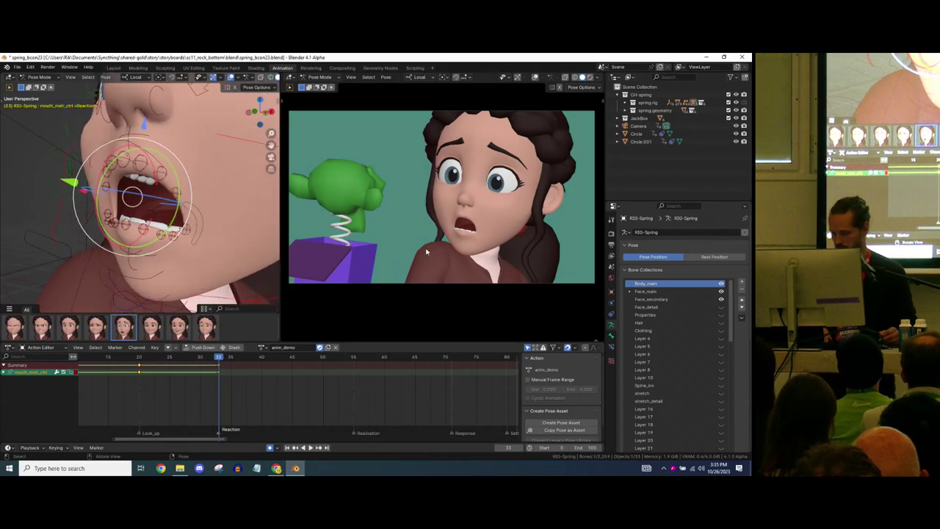
left_click(193, 215)
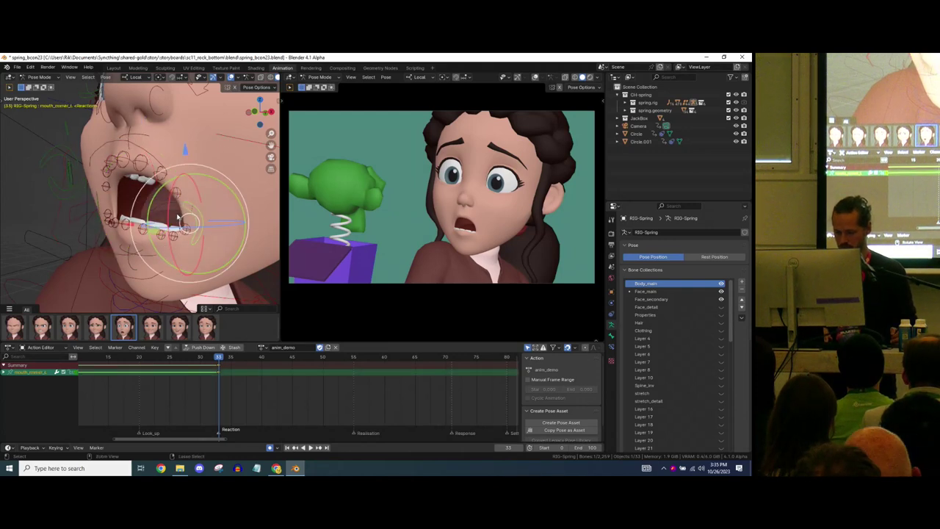
middle_click_drag(193, 217, 196, 222)
key("g")
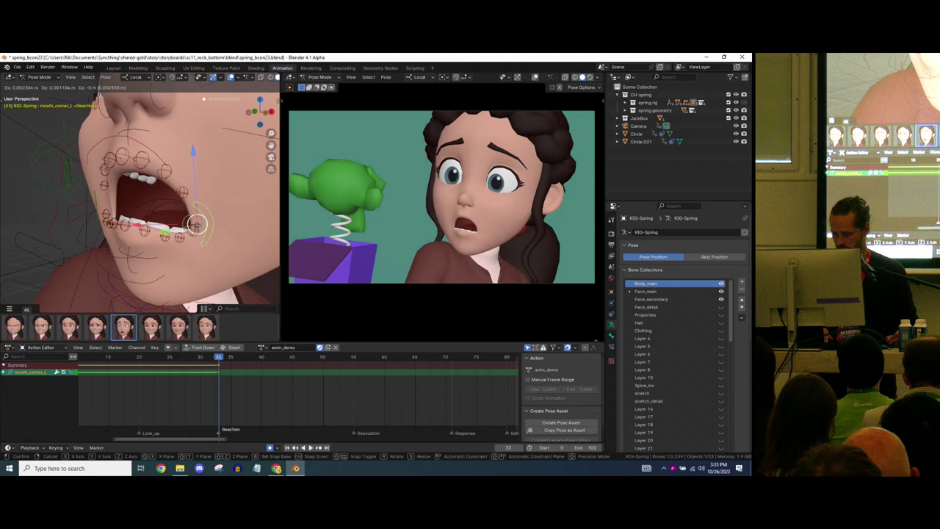
left_click(226, 205)
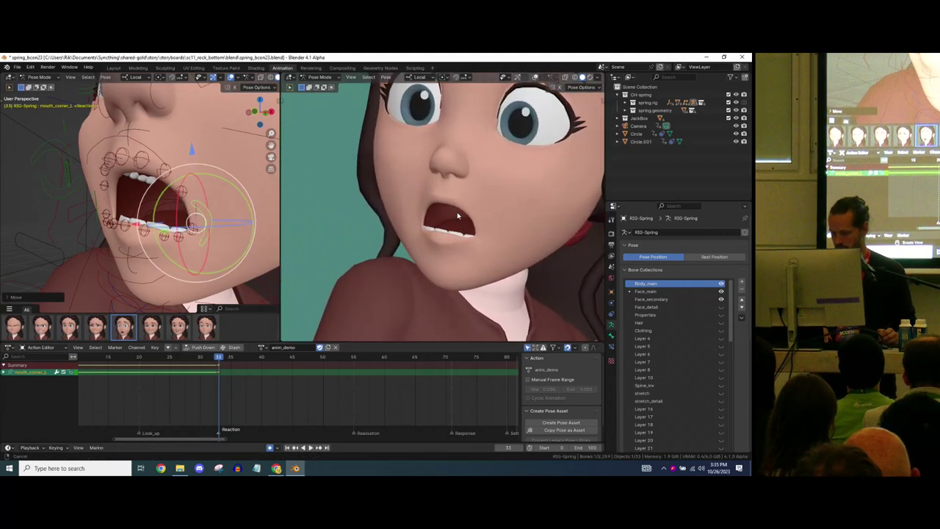
middle_click_drag(186, 184, 203, 215)
key("g")
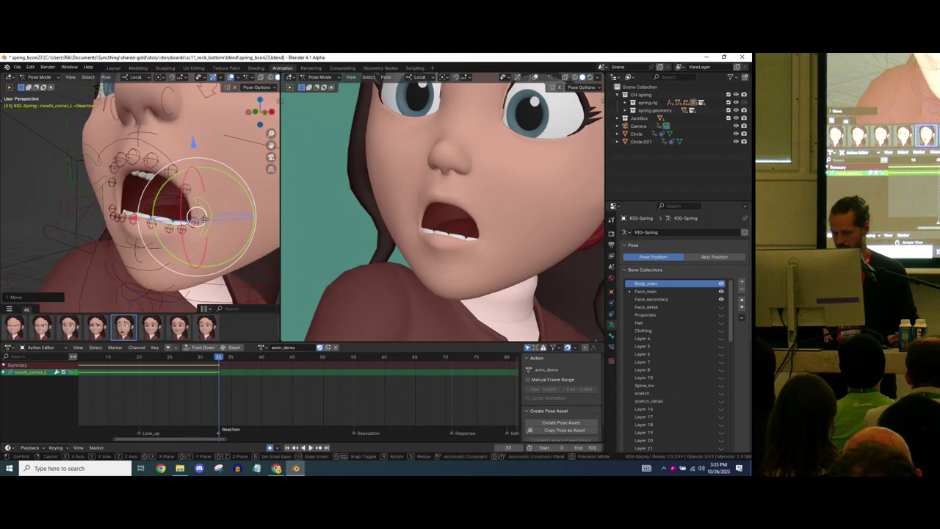
left_click(201, 219)
Rotate and move the main upper-lip control, lip_up_ctrl, in the frame 33 pose
left_click(164, 175)
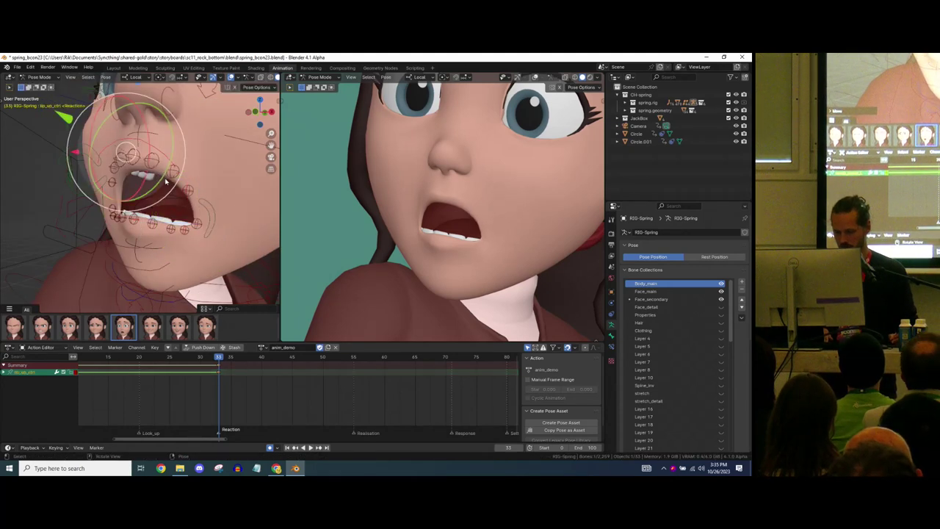
key("r")
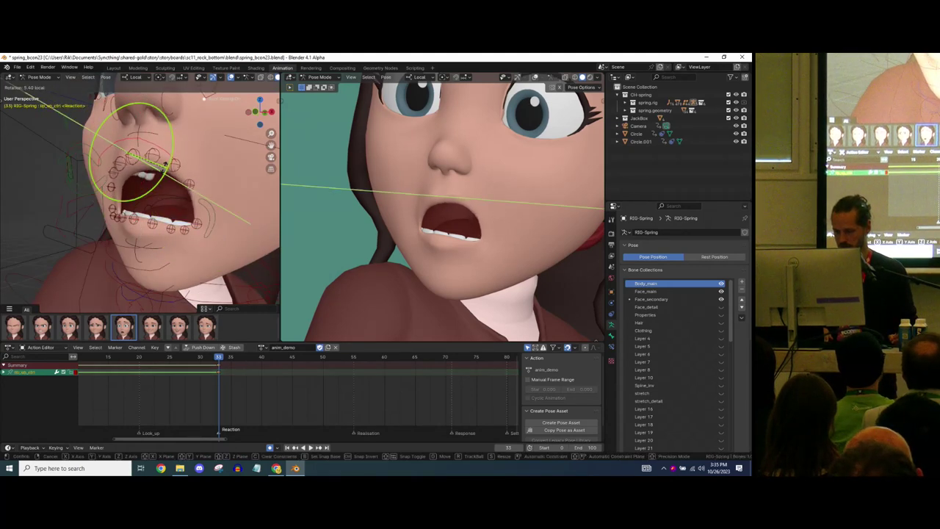
right_click(167, 163)
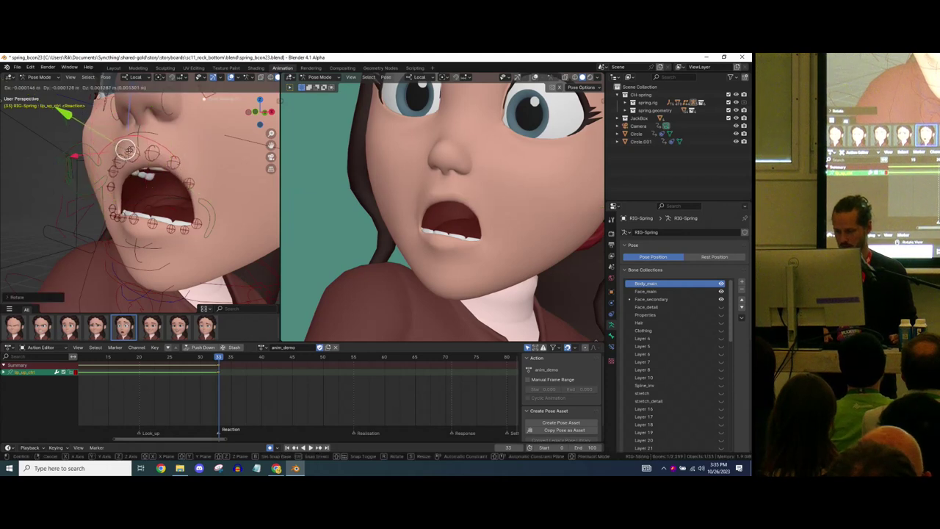
Reposition the outer upper-lip control lip_up_ctrl_3_L to shape the left side of the open mouth
left_click(189, 187)
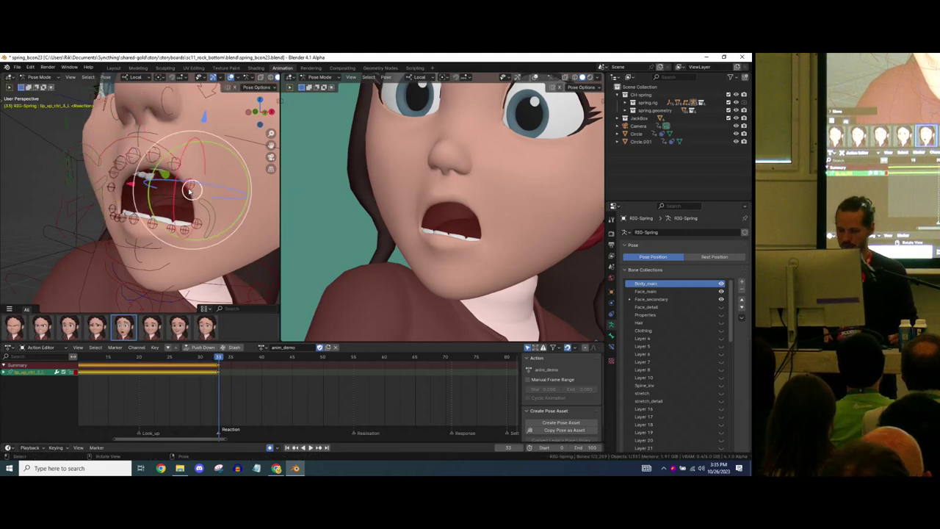
left_click_drag(192, 190, 188, 192)
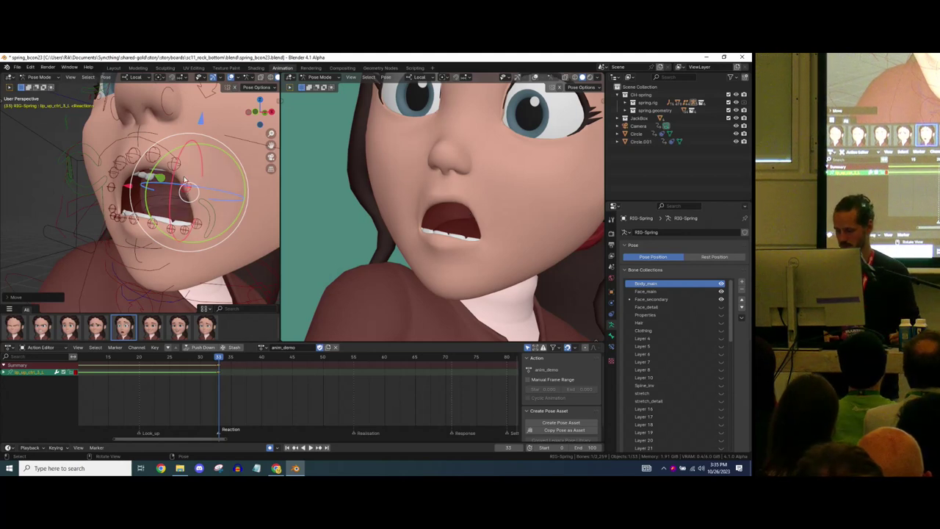
middle_click_drag(166, 169, 195, 191)
left_click_drag(195, 193, 197, 193)
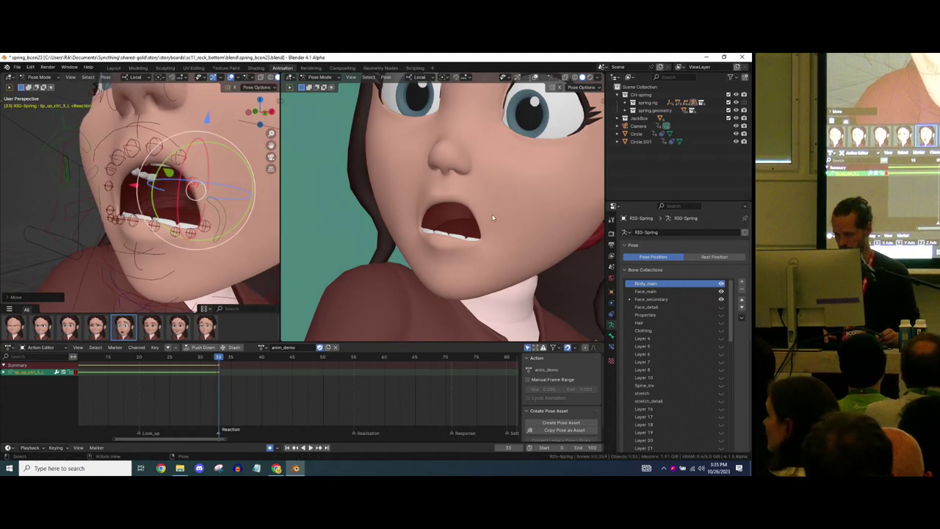
Lower the central upper-lip control, lip_up_ctrl_mid, slightly at frame 33
middle_click_drag(160, 175, 141, 157)
left_click(154, 155)
left_click(153, 155)
left_click(159, 163)
left_click_drag(158, 163, 158, 166)
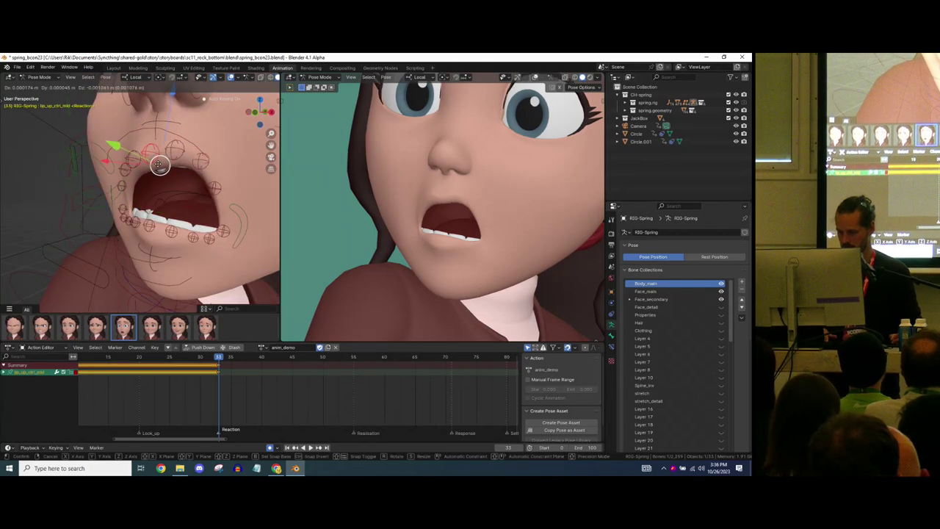
left_click(157, 171)
Reposition the outer upper-lip control lip_up_ctrl_3_R on the character's right side of the open mouth at frame 33
scroll(153, 193, "up", 2)
middle_click_drag(154, 193, 173, 180)
left_click(158, 190)
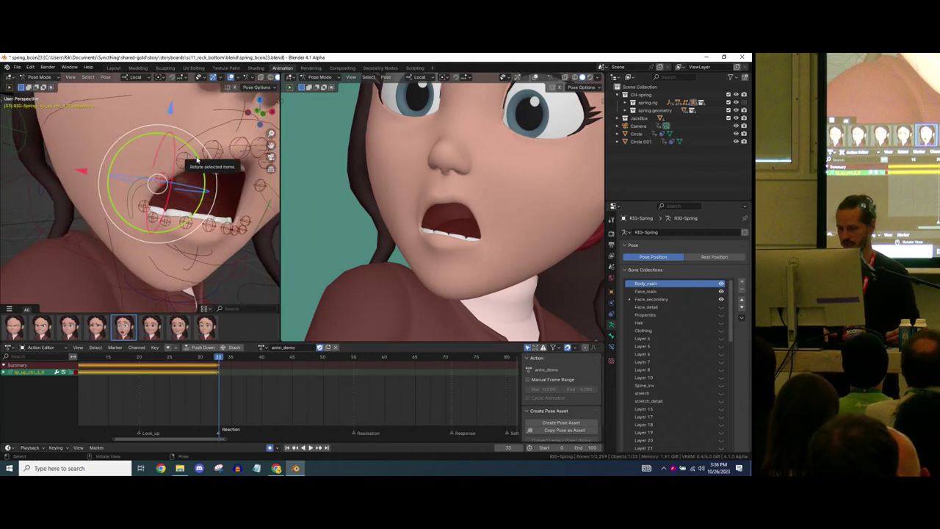
middle_click_drag(178, 166, 163, 180)
key("g")
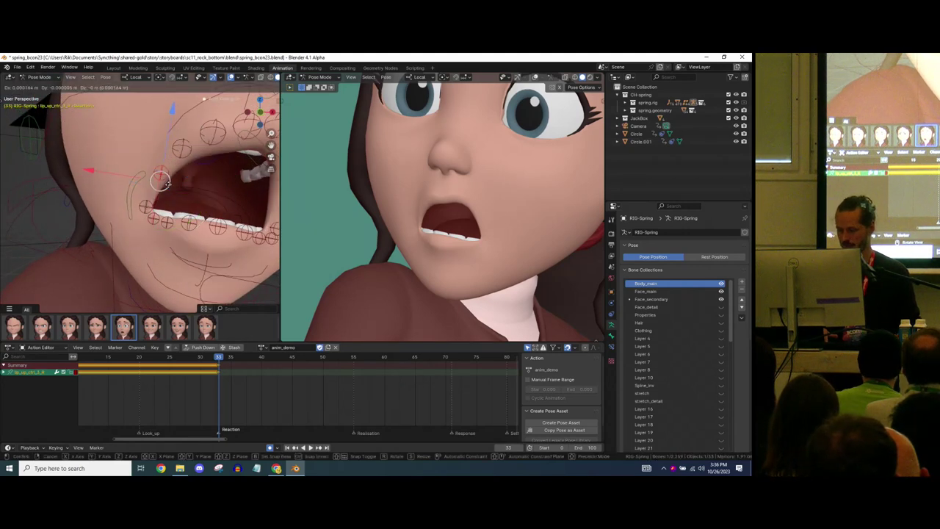
left_click(164, 183)
Lower lip_up_ctrl_3_R further toward the right mouth corner to tighten the upper-lip curve
left_click(181, 150, "shift")
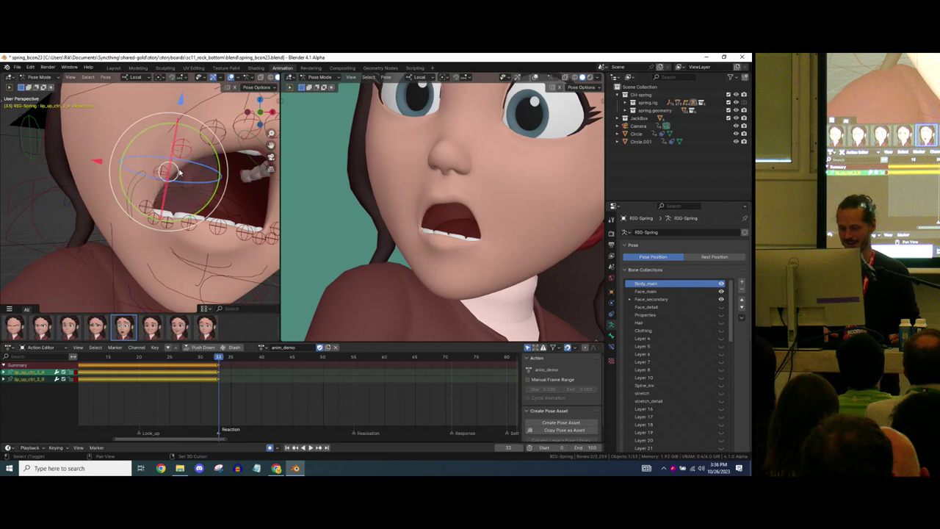
left_click(160, 177)
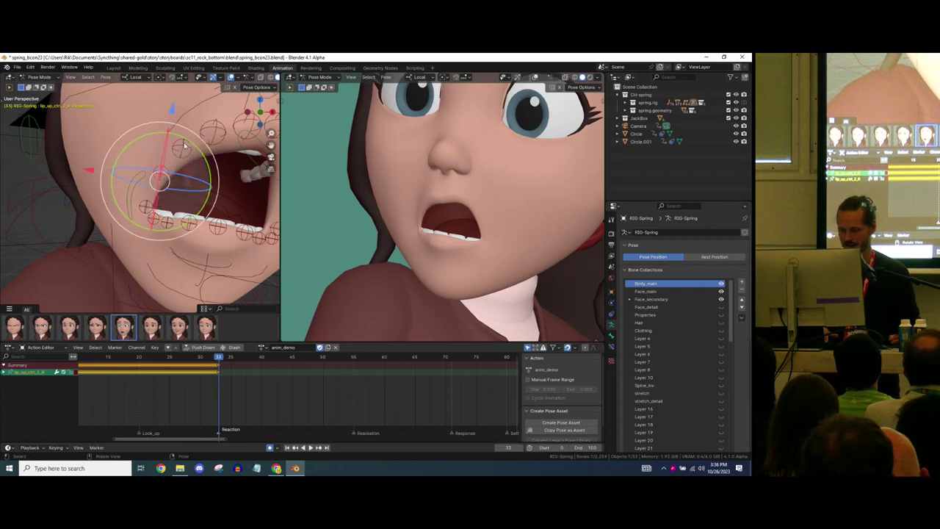
left_click(169, 171, "shift")
left_click_drag(163, 172, 158, 189)
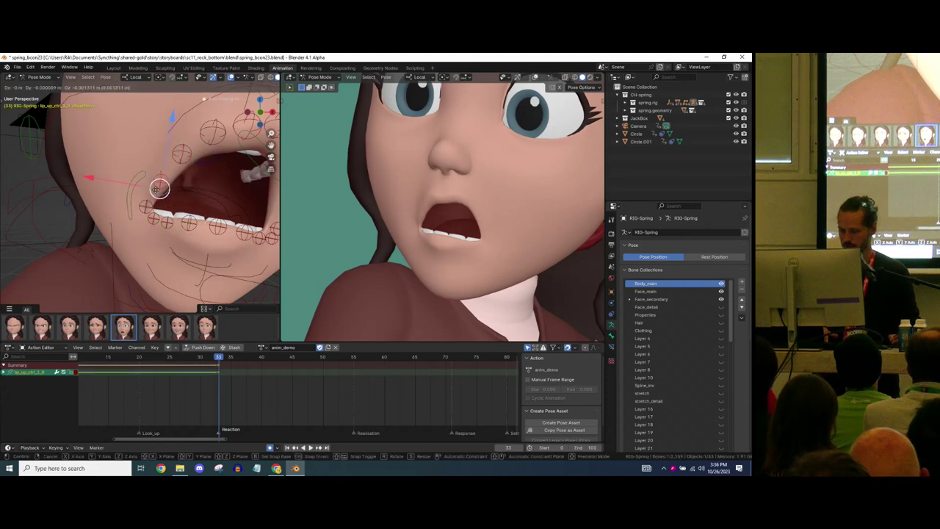
left_click_drag(157, 191, 158, 192)
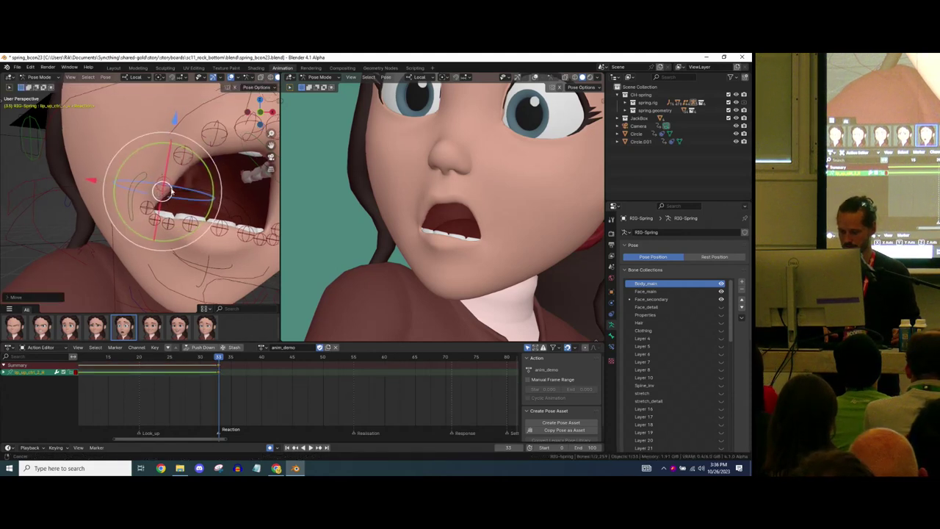
Rotate the outermost upper-lip control lip_up_ctrl_4_R and refine the lip position beside the right mouth corner
middle_click_drag(140, 224, 172, 199, "ctrl")
left_click(156, 198)
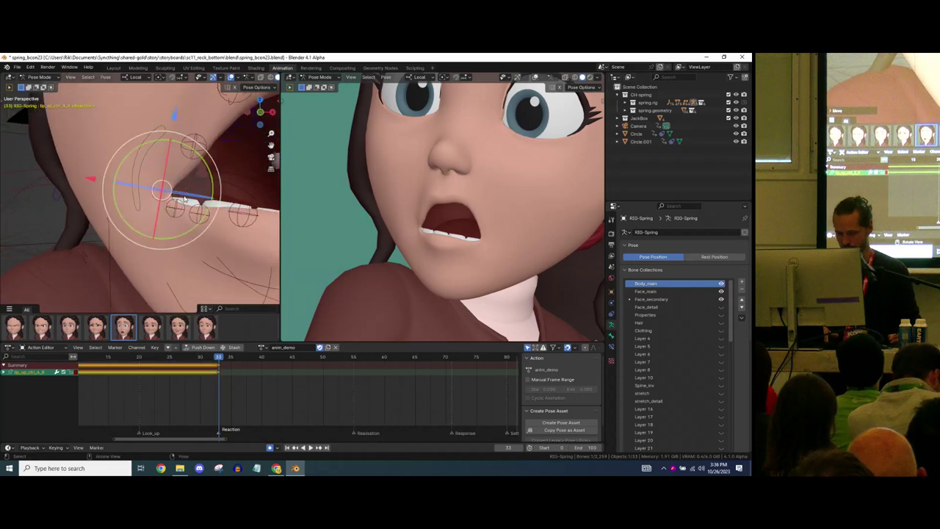
left_click_drag(207, 163, 207, 164)
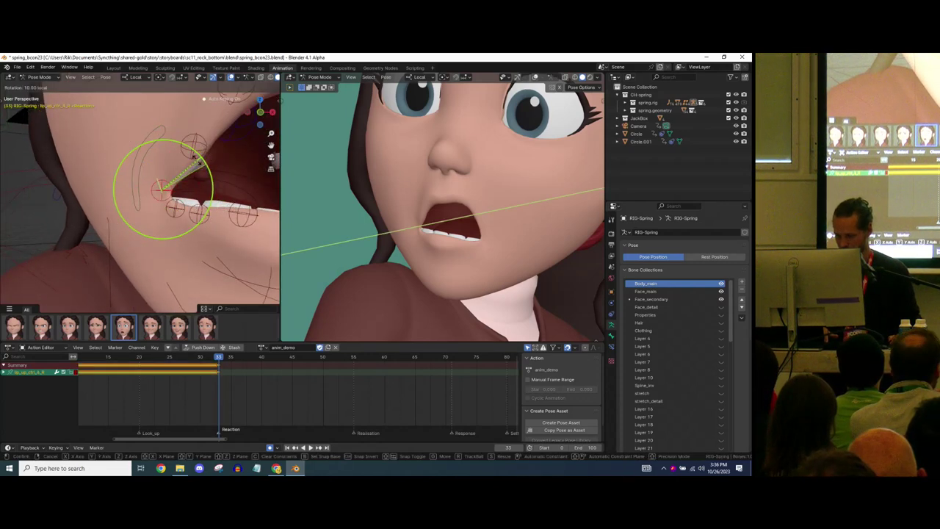
left_click(208, 173)
left_click(189, 166)
left_click_drag(191, 168, 191, 167)
Rotate the upper-lip control lip_up_ctrl_2_R and move it slightly down
middle_click_drag(205, 118, 233, 204, "shift")
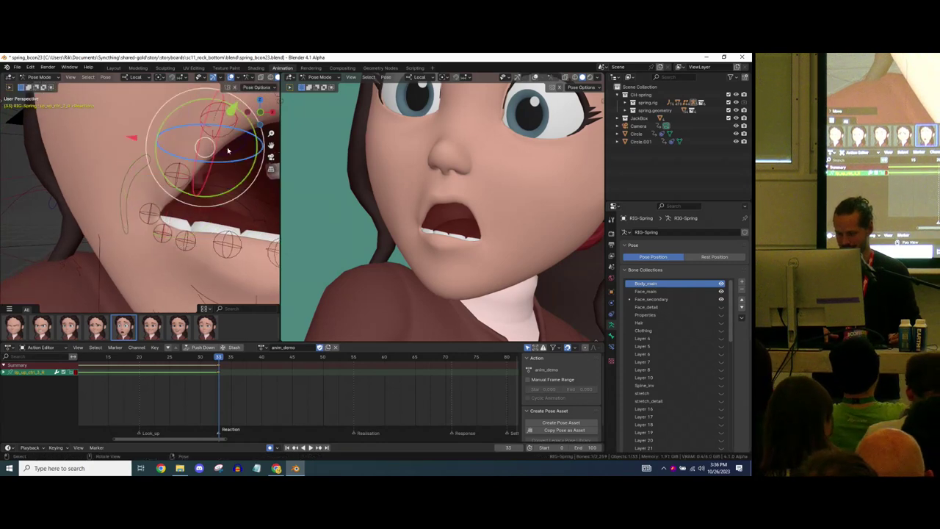
key("r")
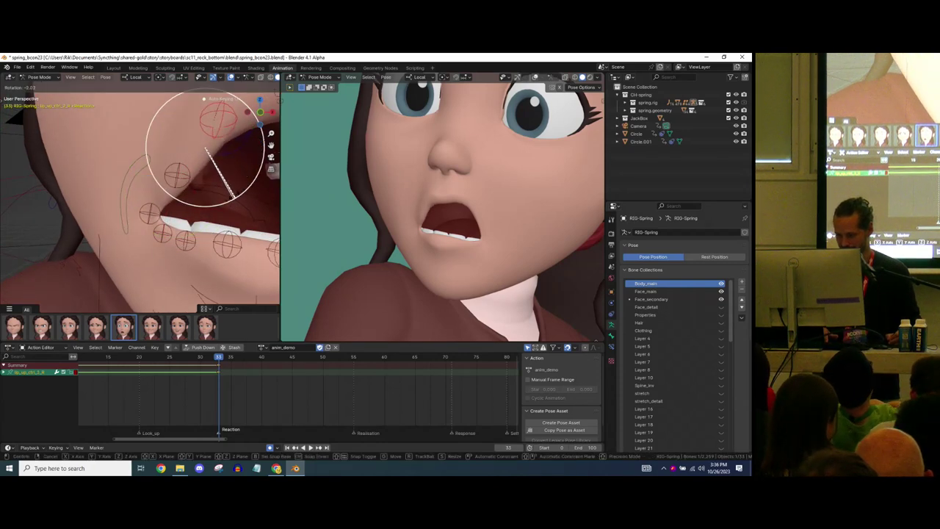
left_click(233, 196)
left_click_drag(205, 149, 205, 153)
Move lip_up_ctrl_2_R and lip_up_ctrl_3_R together inward toward the teeth, judging the depth from the side
middle_click_drag(205, 152, 157, 173)
left_click(187, 181, "shift")
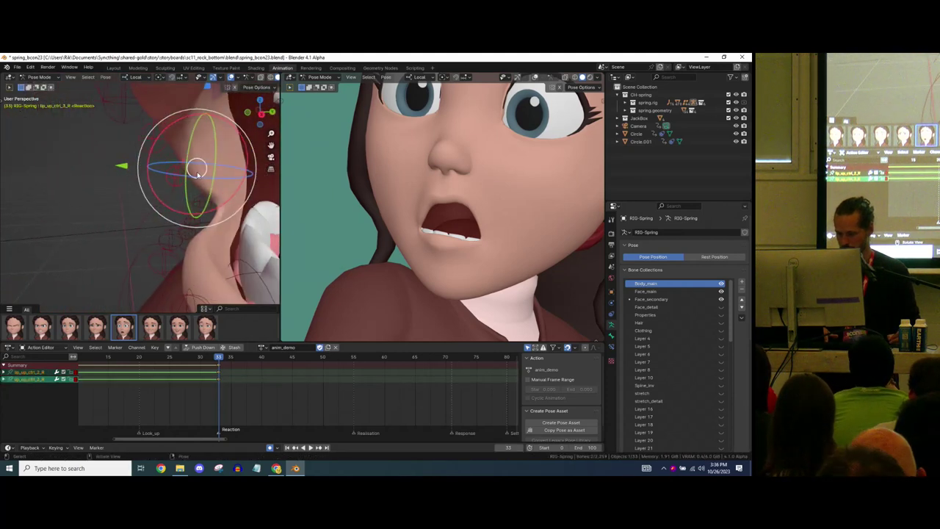
left_click_drag(200, 172, 203, 171)
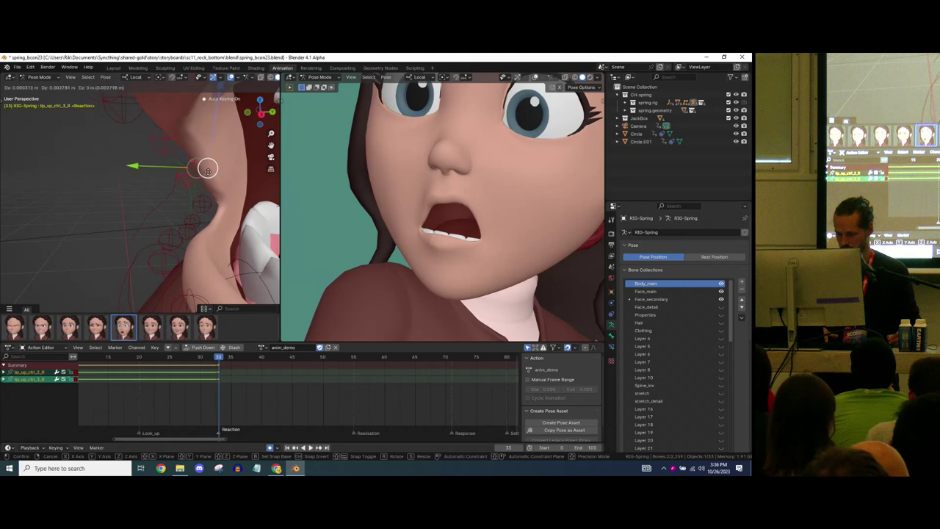
left_click(208, 171)
middle_click_drag(208, 170, 225, 163)
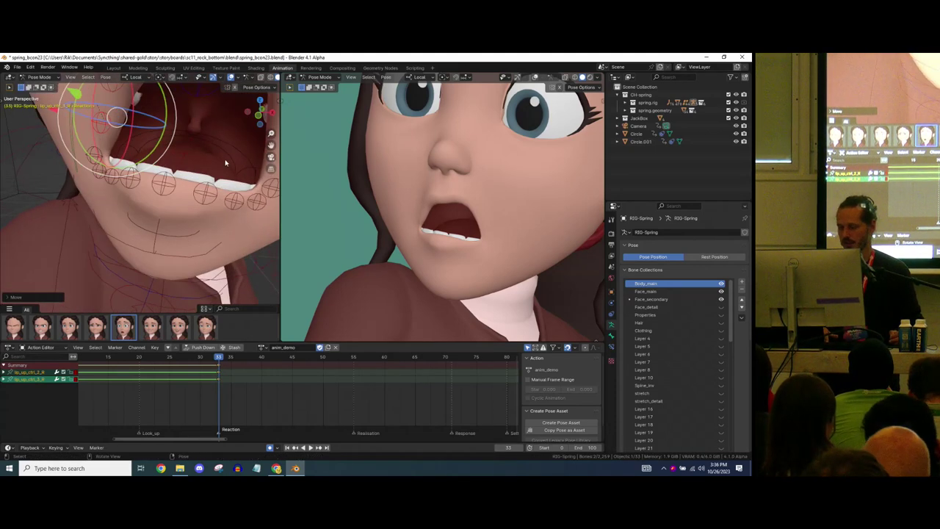
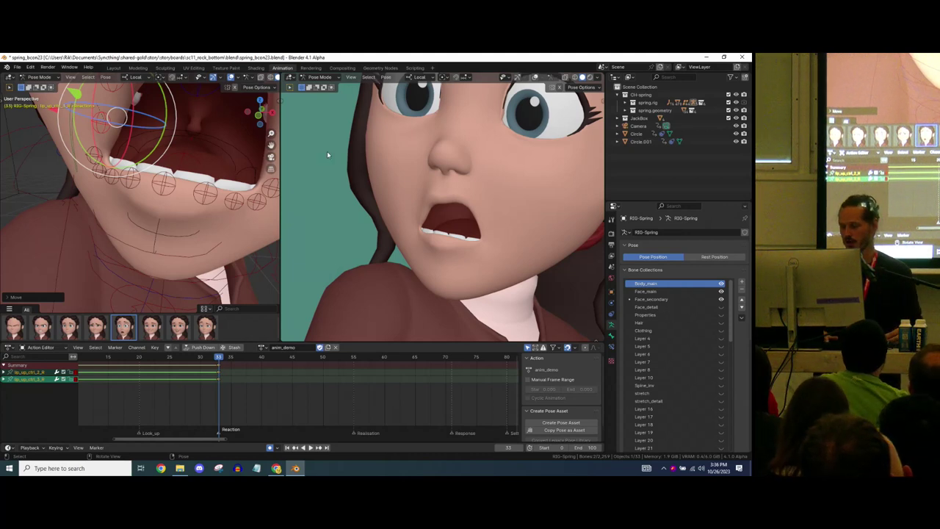
Reposition the lower-teeth control teeth_low_ctrl_mid_L to lower the left part of the bottom teeth
middle_click_drag(168, 173, 192, 151)
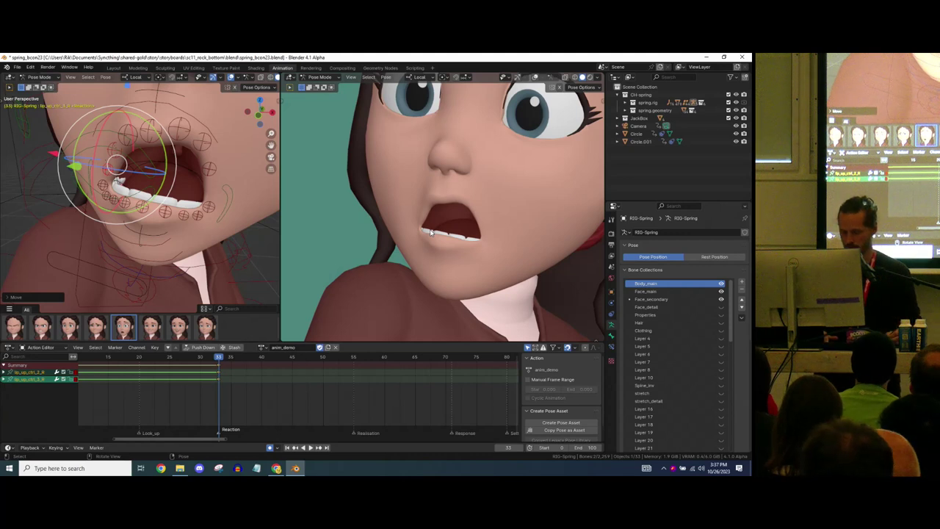
mouse_move(176, 170)
middle_mouse_down("ctrl")
mouse_move(233, 194)
mouse_move(211, 185)
mouse_move(193, 159)
mouse_move(201, 154)
middle_mouse_up("ctrl")
key("shift+z")
key("shift+z")
left_click(197, 167)
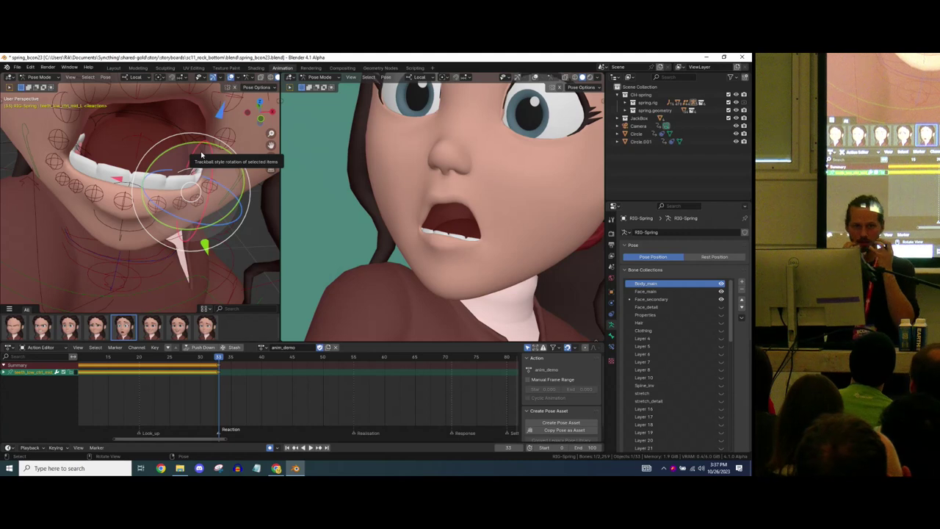
middle_click_drag(230, 184, 198, 189)
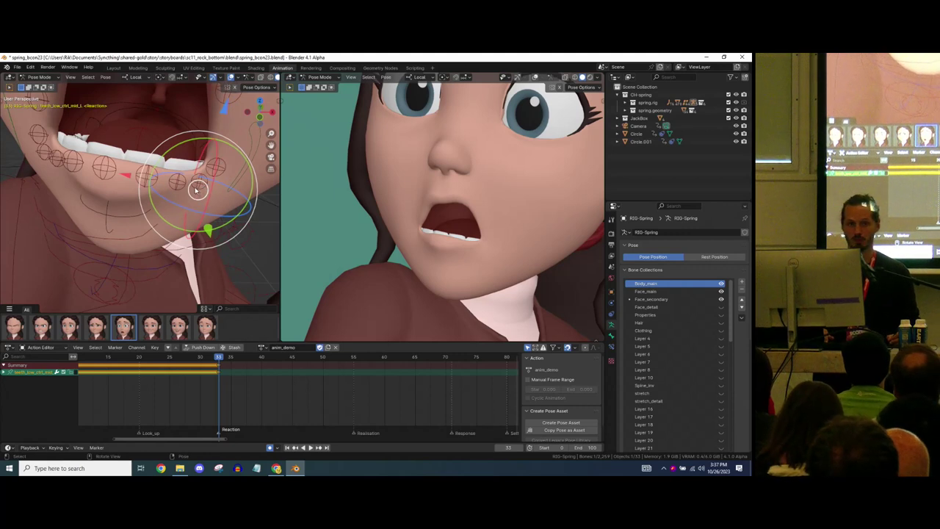
key("g")
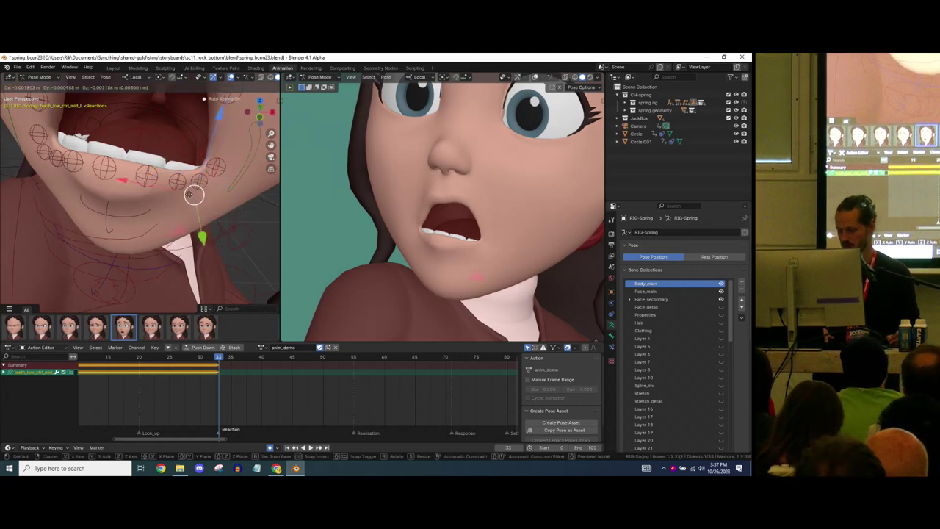
left_click(185, 194)
Move the matching lower-teeth control teeth_low_ctrl_mid_R down and adjust its depth inside the mouth at frame 33
middle_click_drag(185, 194, 115, 145)
left_click(72, 144)
left_click_drag(112, 144, 111, 149)
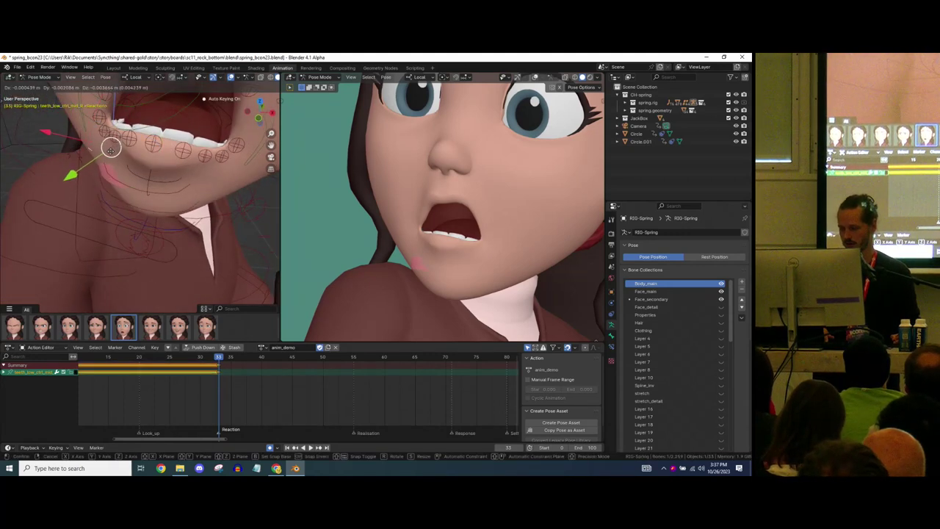
left_click(115, 137)
middle_click_drag(116, 138, 60, 165)
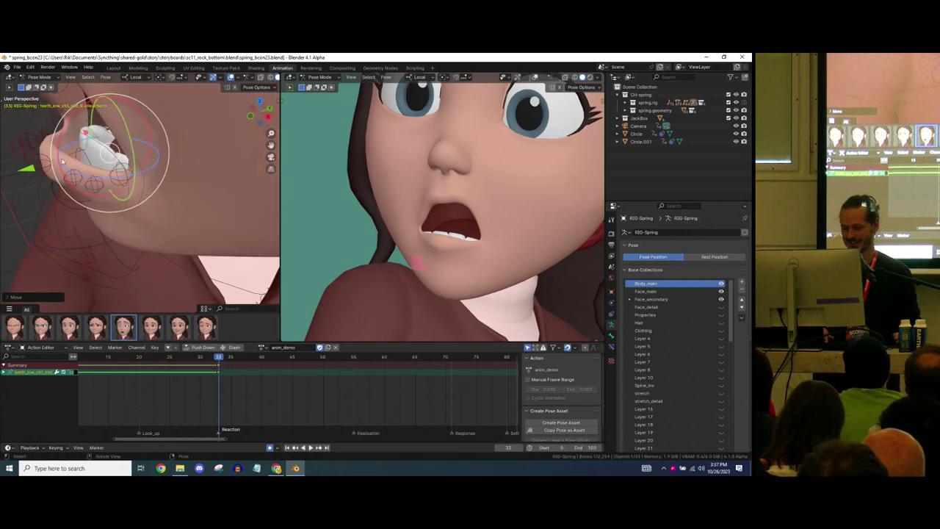
left_click_drag(28, 171, 41, 167)
middle_click_drag(70, 165, 164, 178)
mouse_move(220, 360)
left_mouse_down()
mouse_move(249, 365)
mouse_move(210, 363)
mouse_move(218, 360)
left_mouse_up()
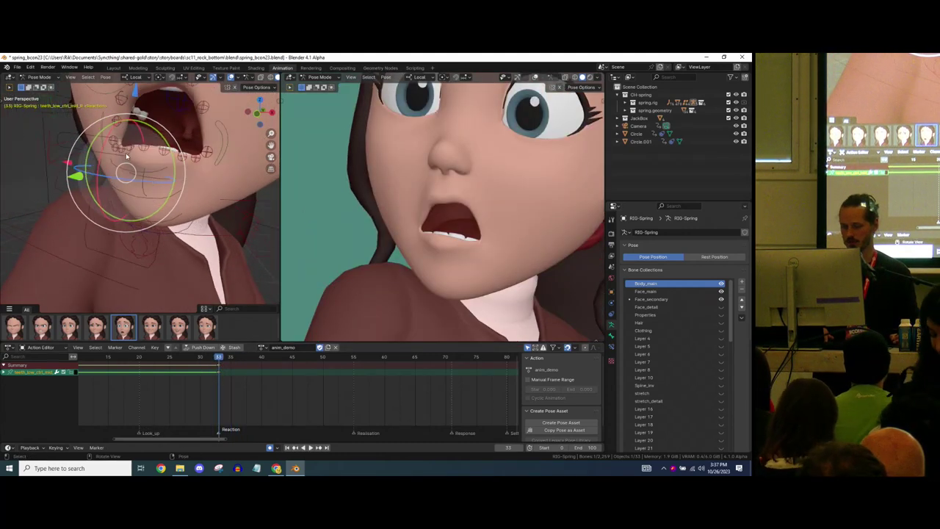
Select all the facial controls through their selection set and key them at frame 37
left_click(125, 154)
scroll(527, 184, "down", 5)
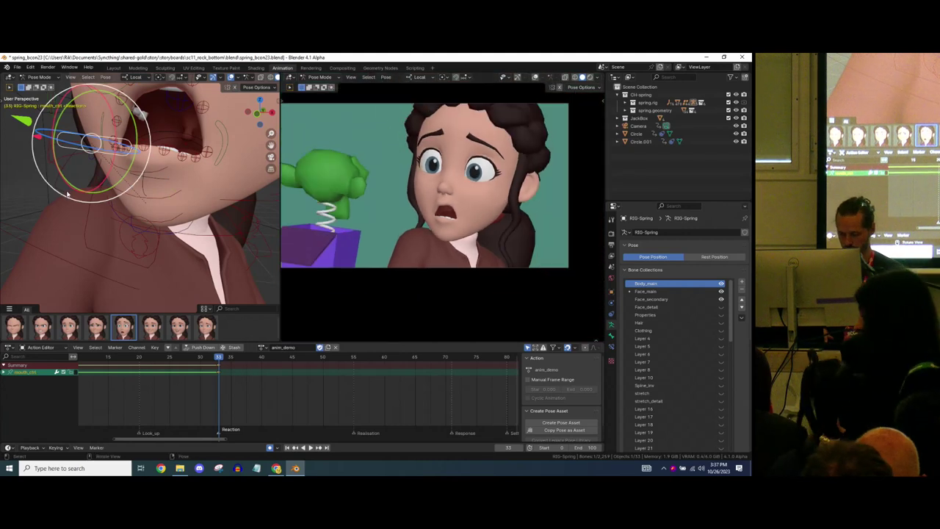
left_click(67, 193)
key("alt+shift+w")
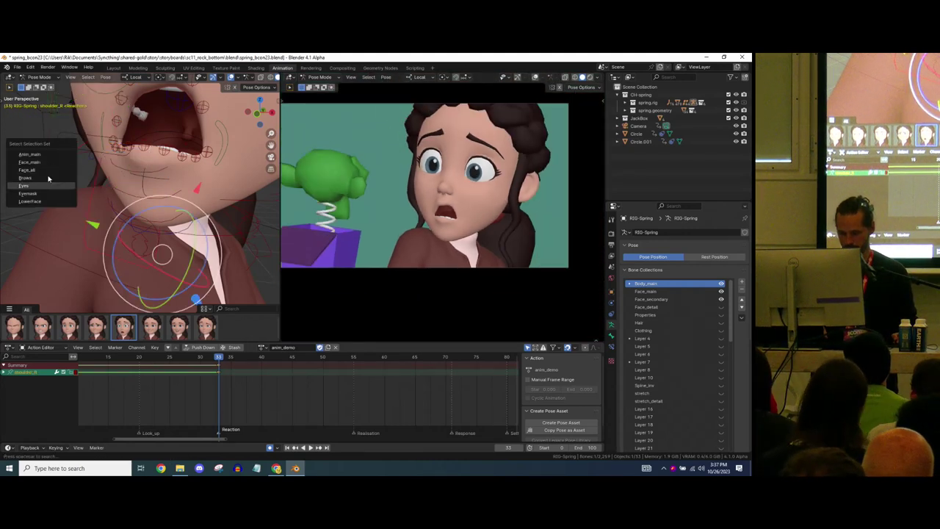
left_click(45, 163)
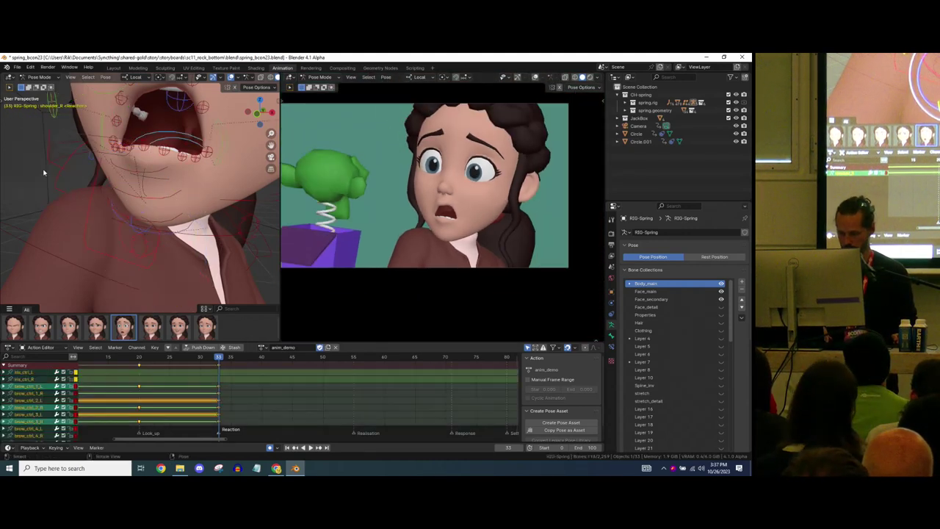
left_click_drag(219, 358, 243, 360)
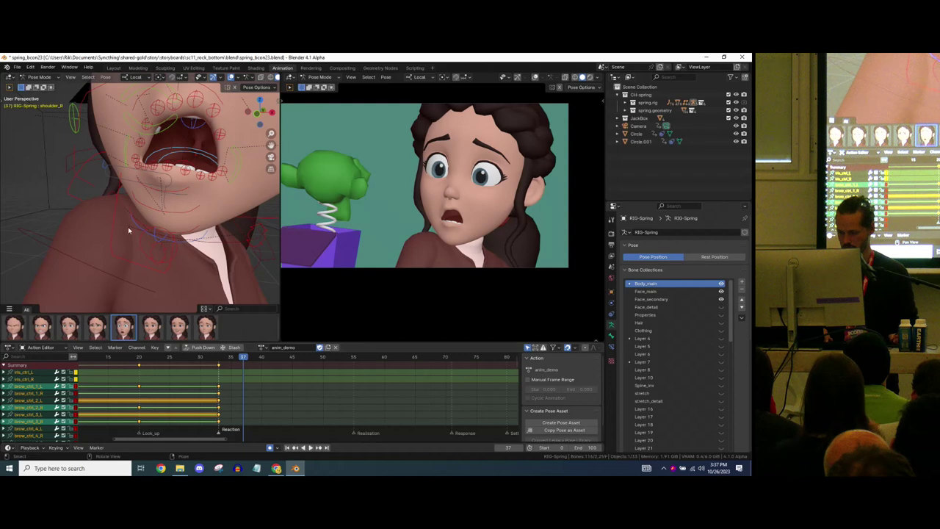
key("i")
Move mouth_ctrl slightly at frame 37 to vary the mouth shape, and return to frame 33
middle_click_drag(161, 186, 131, 200)
left_click(121, 192)
left_click_drag(134, 203, 135, 200)
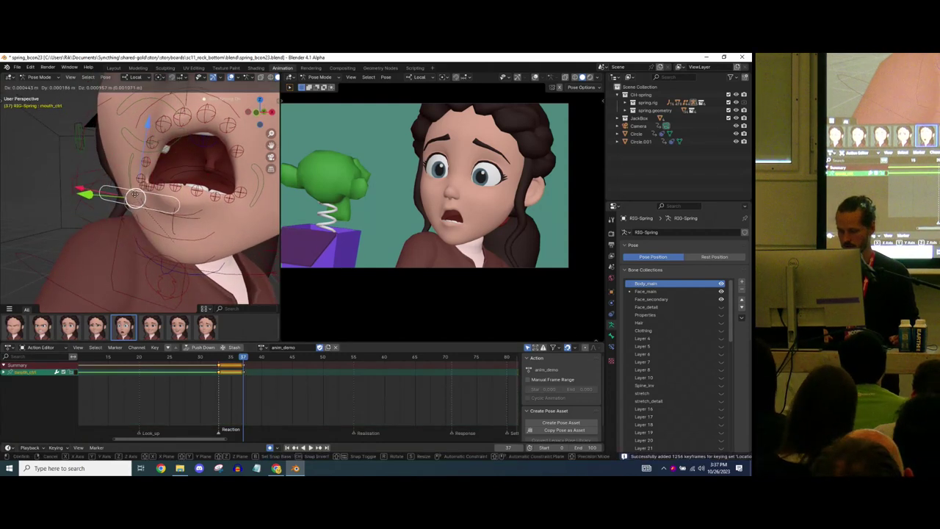
left_click_drag(170, 249, 170, 249)
mouse_move(234, 358)
left_mouse_down()
mouse_move(206, 359)
mouse_move(237, 358)
mouse_move(218, 358)
left_mouse_up()
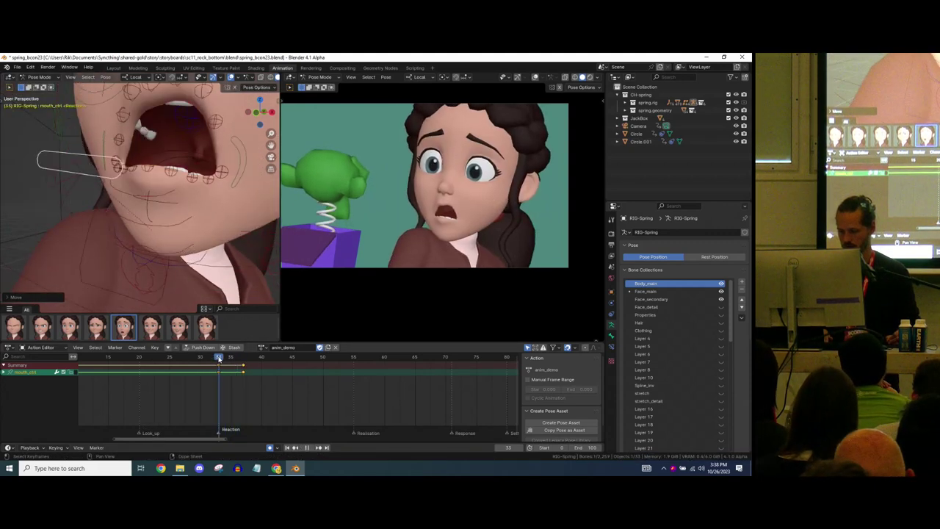
Raise the left and right upper-eyelid controls slightly in the frame 33 pose
middle_click_drag(167, 177, 247, 163)
left_click(214, 152)
left_click_drag(221, 152, 218, 147)
left_click(60, 133)
left_click_drag(65, 132, 66, 130)
Lower eyelid_low_ctrl_L and eyelid_low_ctrl_R together along their local Z axis at frame 33
left_click(211, 241)
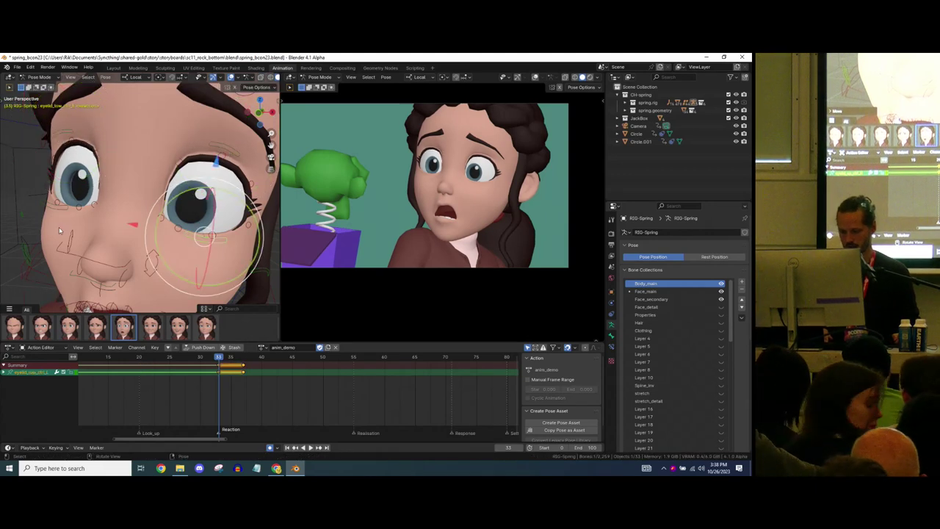
left_click(59, 213, "shift")
key("g")
key("z")
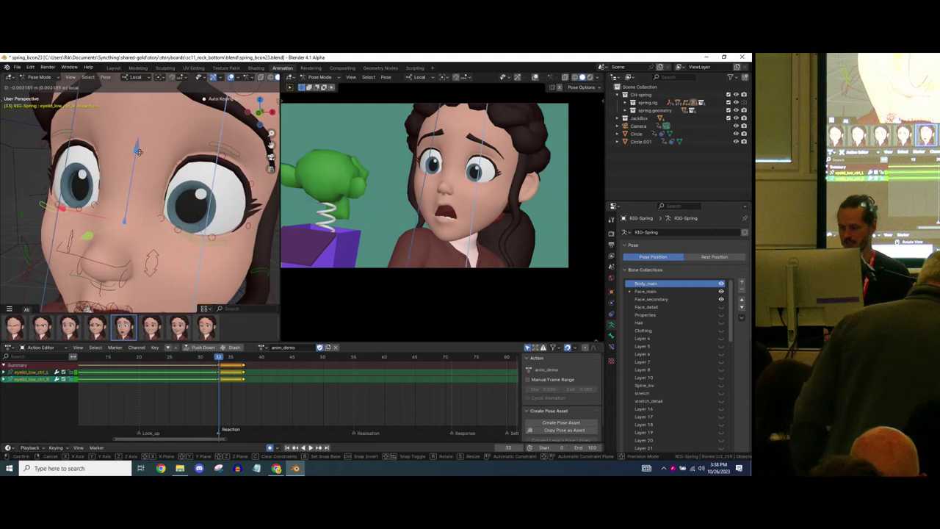
left_click(139, 152)
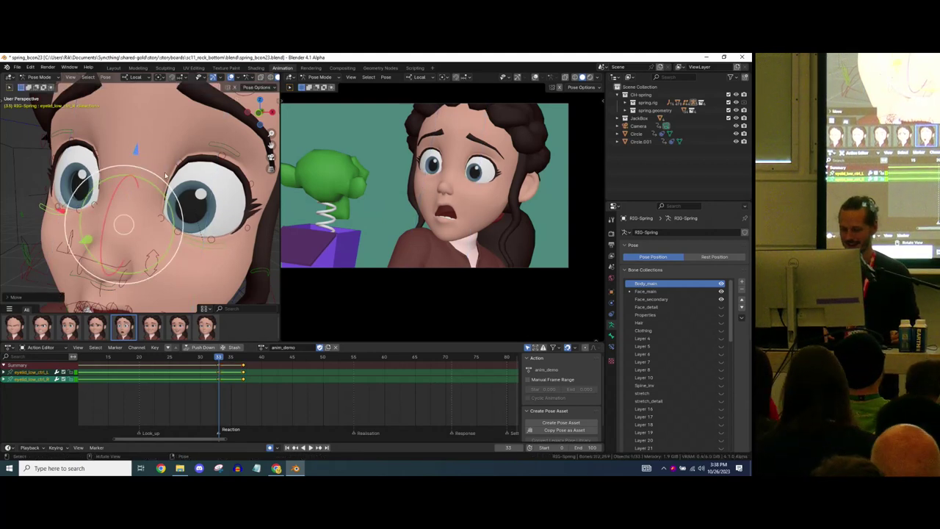
Adjust the height of the left eyebrow control brow_ctrl_L at frame 33
middle_click_drag(136, 151, 190, 126)
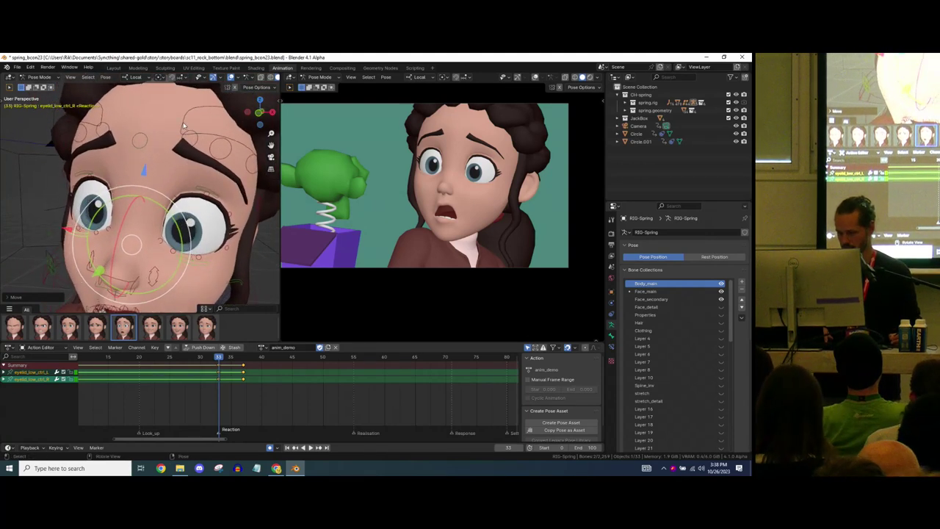
left_click(217, 144)
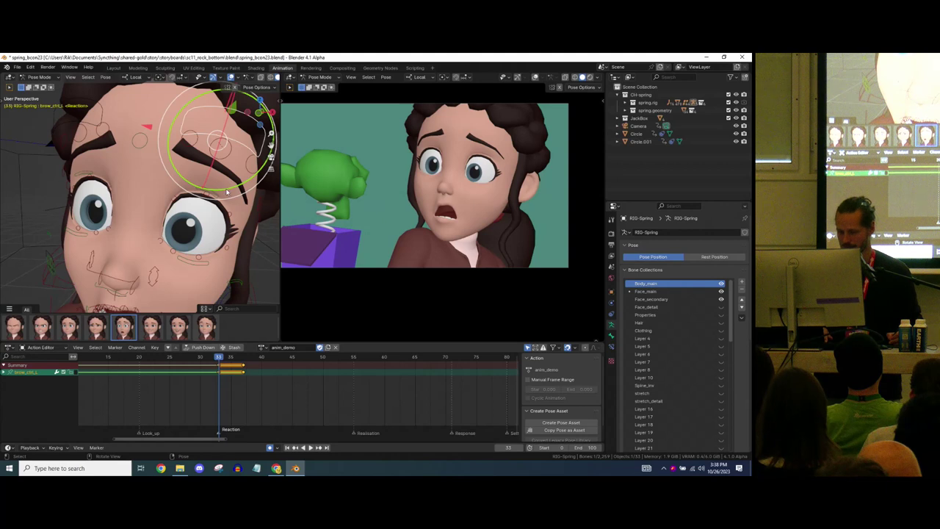
left_click_drag(219, 143, 215, 131)
key("ctrl+z")
Select all of the rig's controls, move their settle keyframes to frame 35, and play the retimed reaction
key("space")
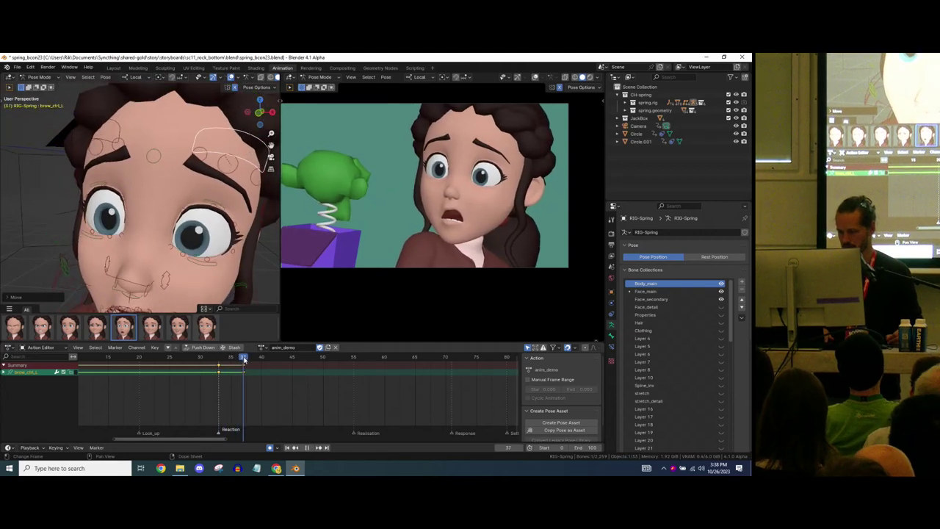
key("space")
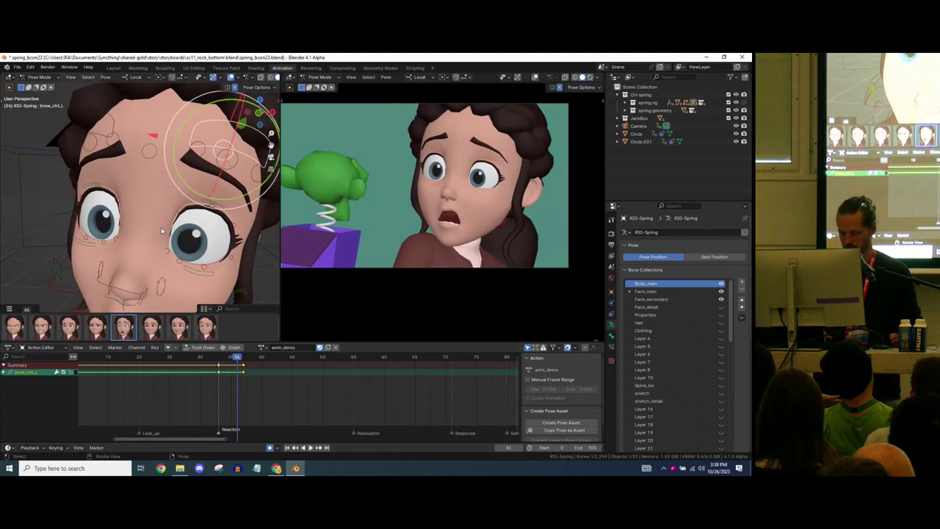
key("a")
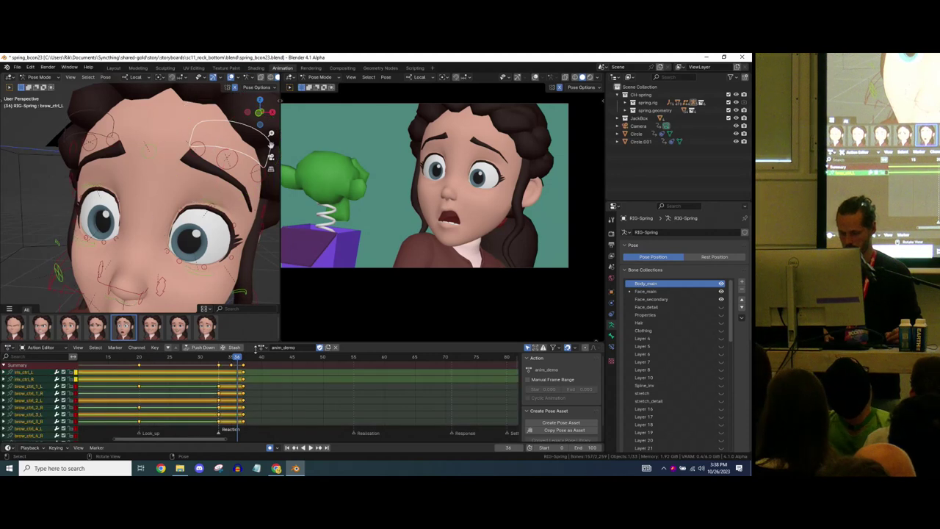
middle_click_drag(277, 386, 459, 416, "ctrl")
left_click_drag(209, 357, 265, 360)
left_click(310, 366)
left_click_drag(264, 359, 226, 365)
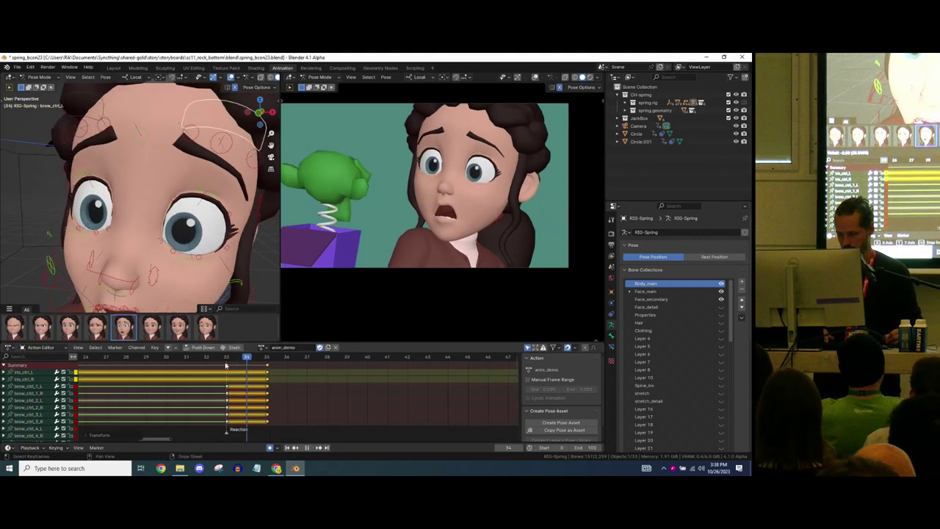
key("space")
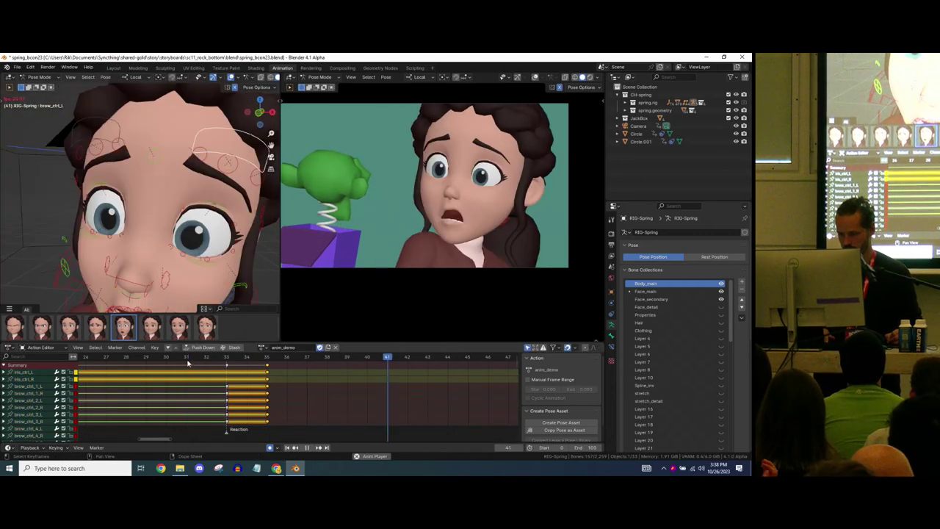
key("space")
left_click(226, 356)
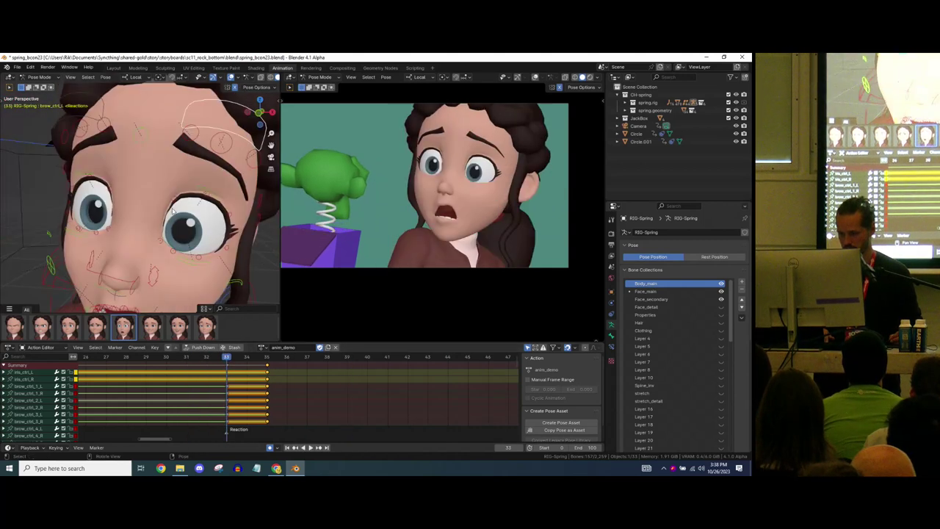
left_click(230, 347)
key("space")
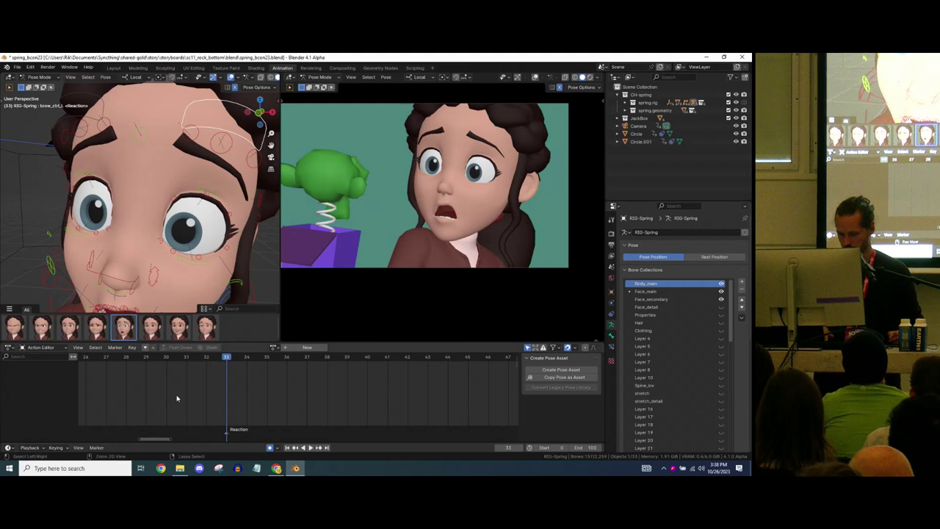
key("ctrl+z")
Scrub and play back the frames around the Reaction marker to review the timing of the facial settle
mouse_move(223, 358)
left_mouse_down()
mouse_move(215, 361)
mouse_move(288, 360)
mouse_move(214, 365)
left_mouse_up()
key("space")
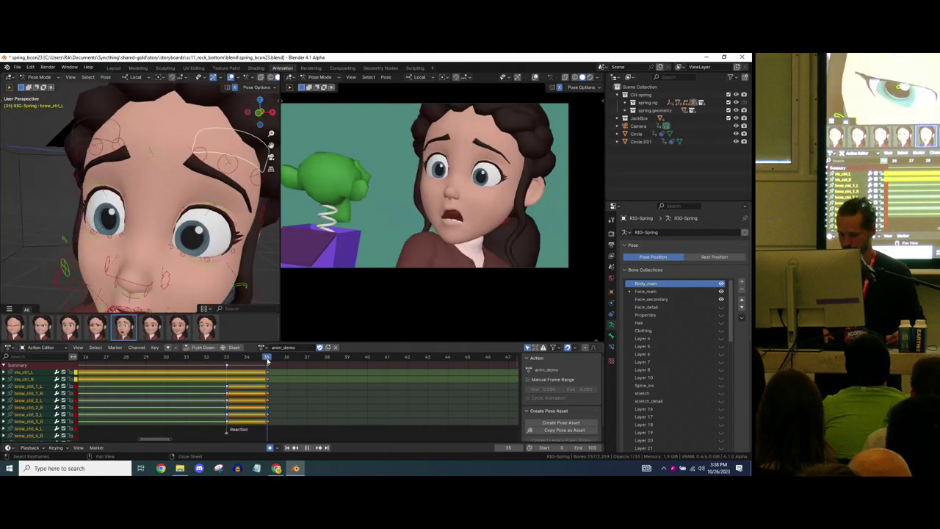
key("space")
left_click(168, 357)
key("space")
key("space")
Move the master_torso control slightly at frame 37 to extend the body's settle after the reaction
middle_click_drag(191, 194, 153, 213, "ctrl")
left_click(156, 225)
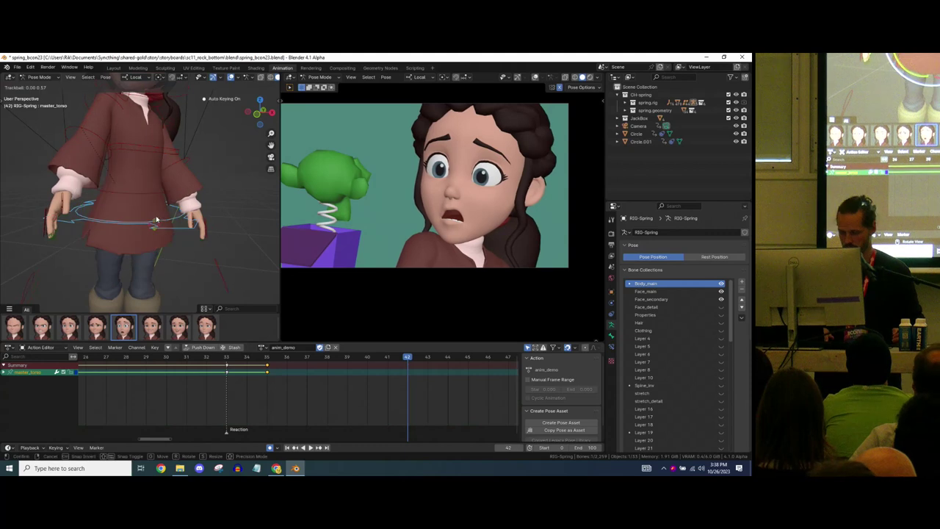
left_click_drag(201, 358, 305, 360)
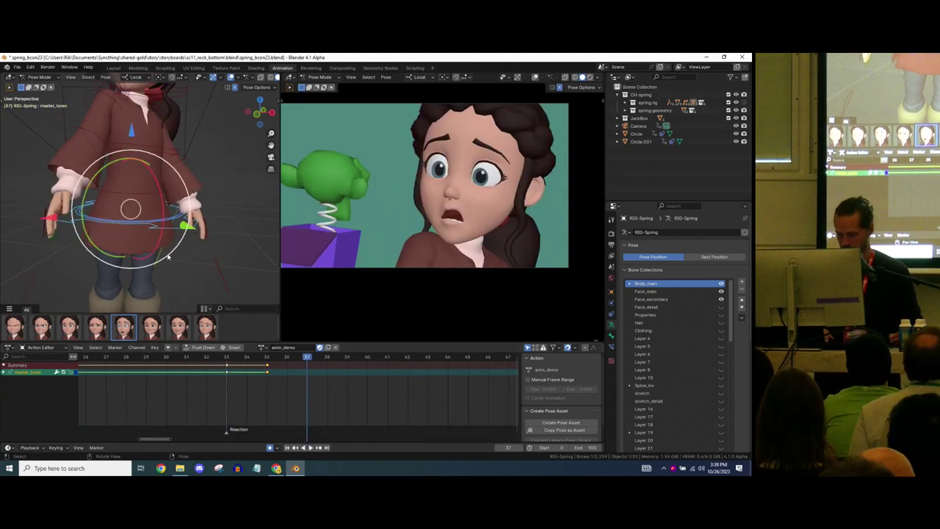
left_click_drag(130, 210, 138, 205)
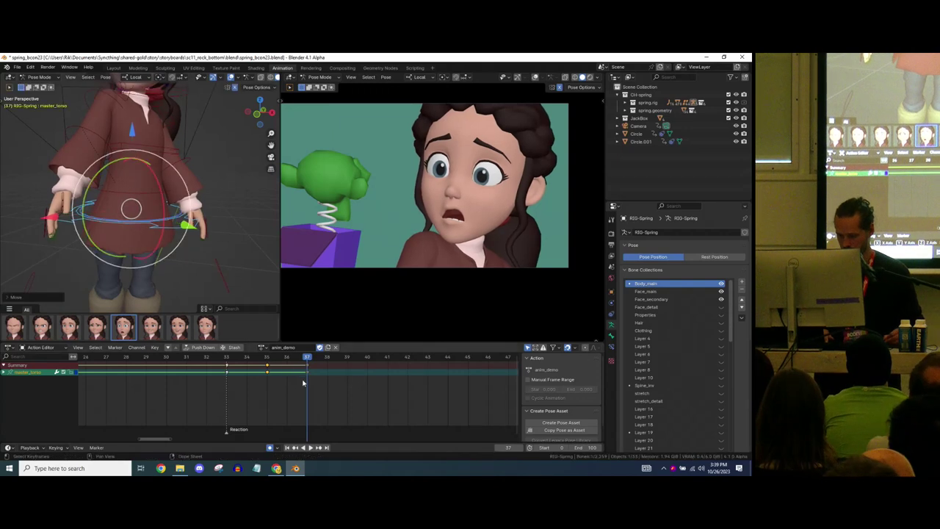
Play the shot from near its start through the reaction to review the torso settle in context
key("space")
key("space")
scroll(343, 389, "down", 4)
left_click_drag(254, 358, 103, 358)
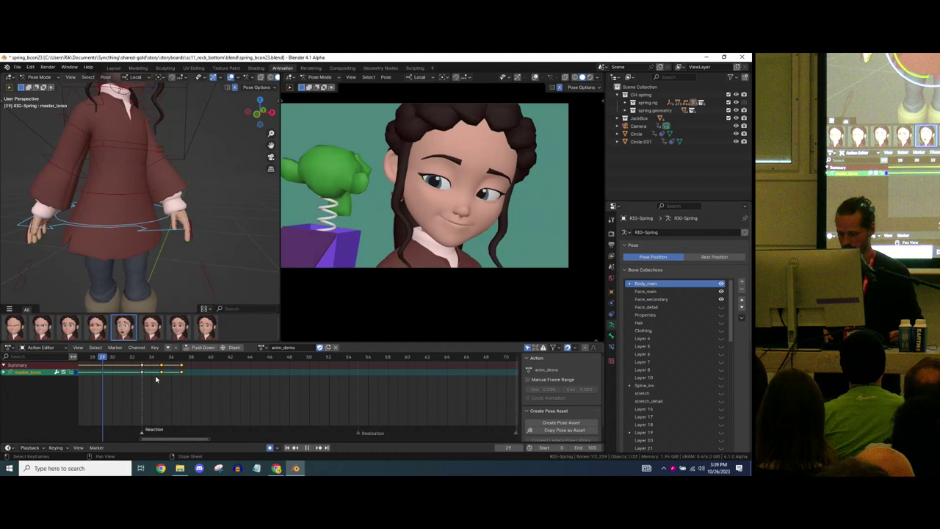
scroll(187, 404, "down", 18)
left_click(199, 358)
key("space")
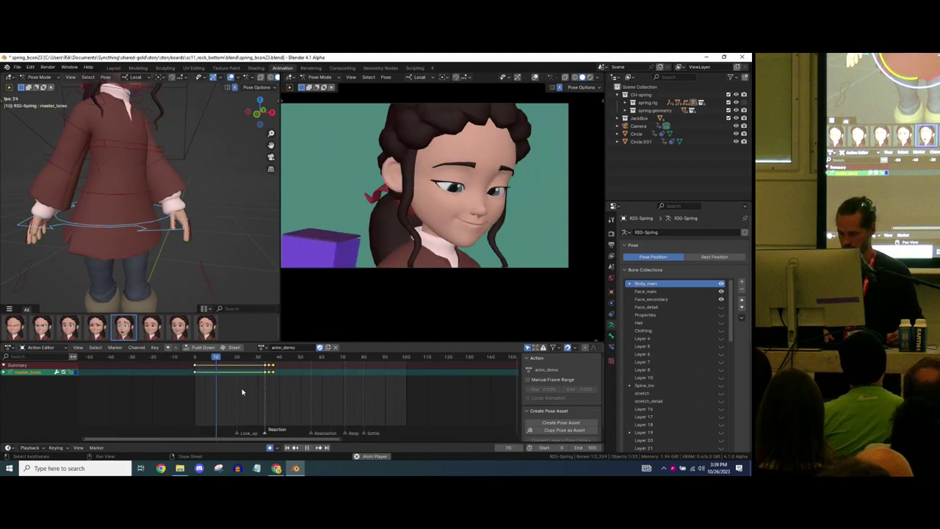
key("space")
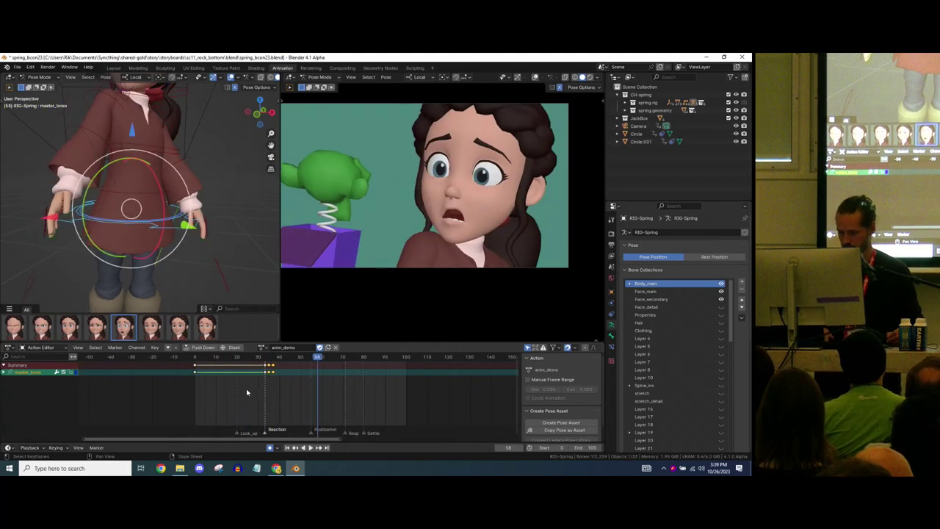
At the Realisation marker on frame 55, select the Brows selection set and blend those controls partway toward the spring_face_angry pose
scroll(262, 393, "up", 4)
left_click(273, 356)
left_click(276, 359)
middle_click_drag(115, 166, 150, 149, "ctrl")
scroll(150, 147, "up", 5)
scroll(175, 193, "down", 2)
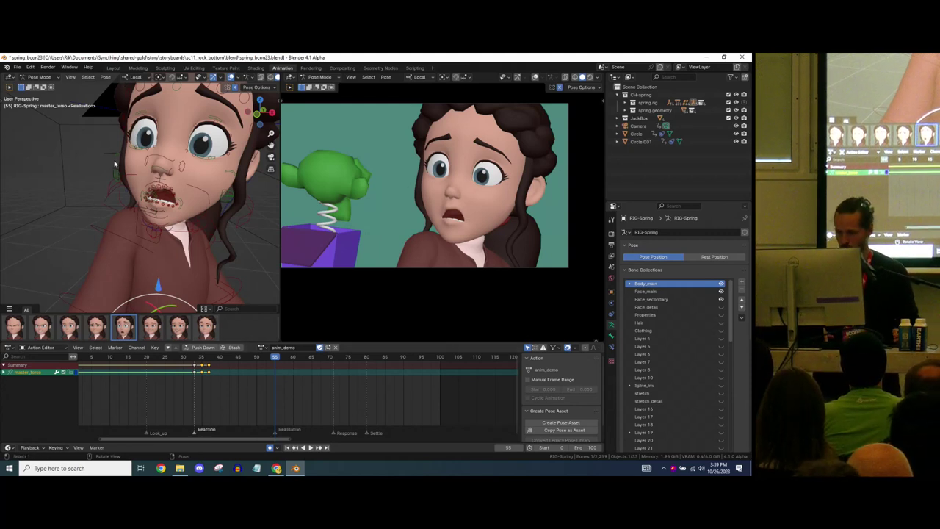
middle_click_drag(114, 164, 122, 198, "shift")
scroll(122, 200, "up", 2)
scroll(123, 199, "down", 1)
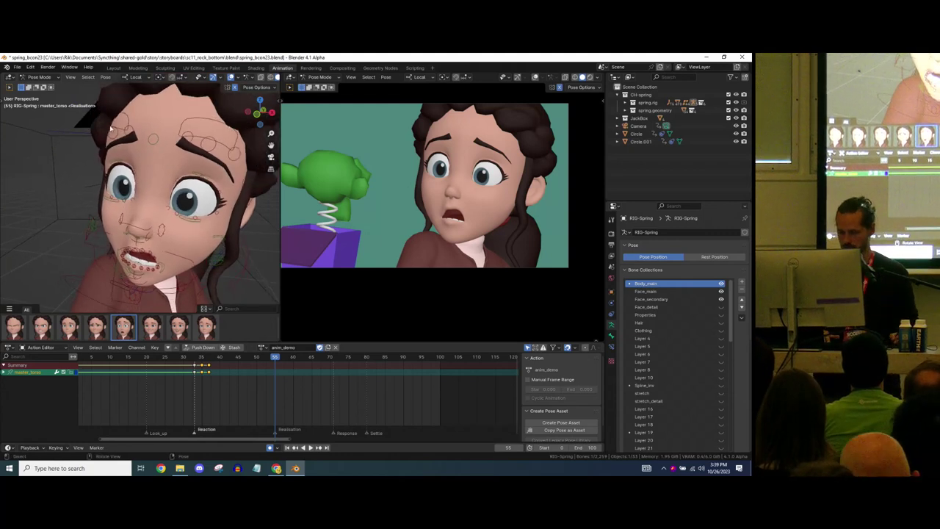
left_click(71, 167)
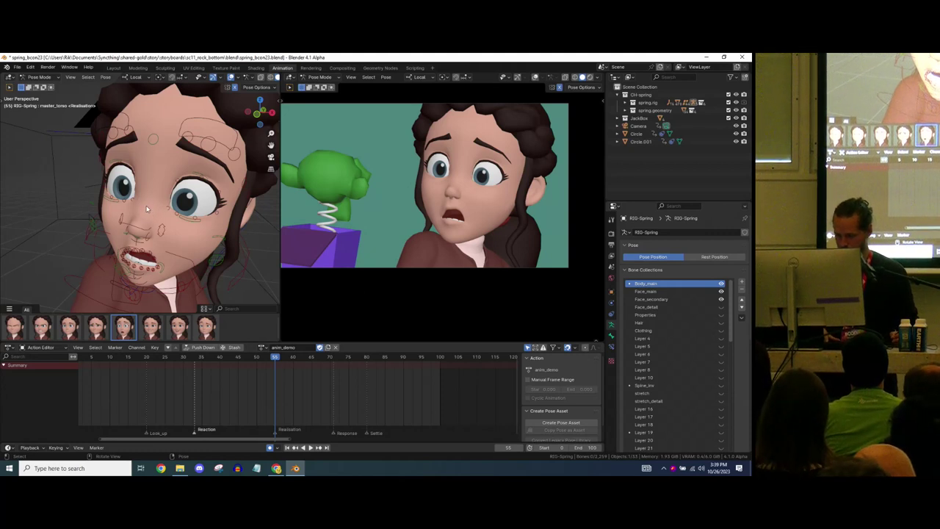
key("shift+alt+w")
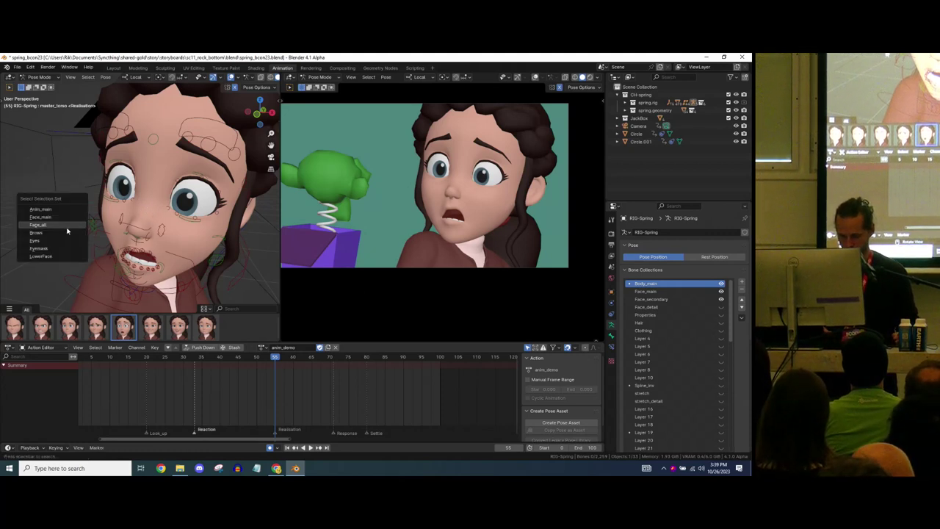
left_click(58, 236)
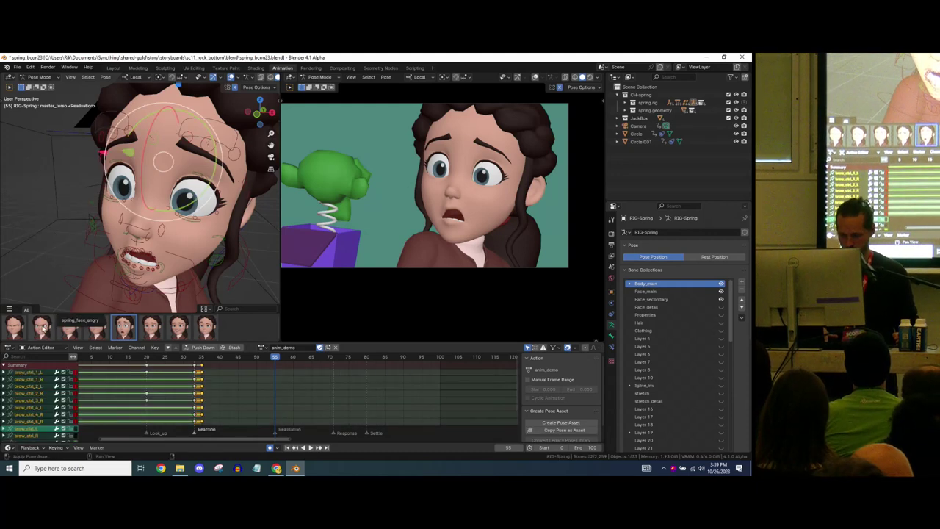
left_click_drag(41, 329, 56, 328)
Play back the move from the reaction to the Realisation pose to review the brow change
key("space")
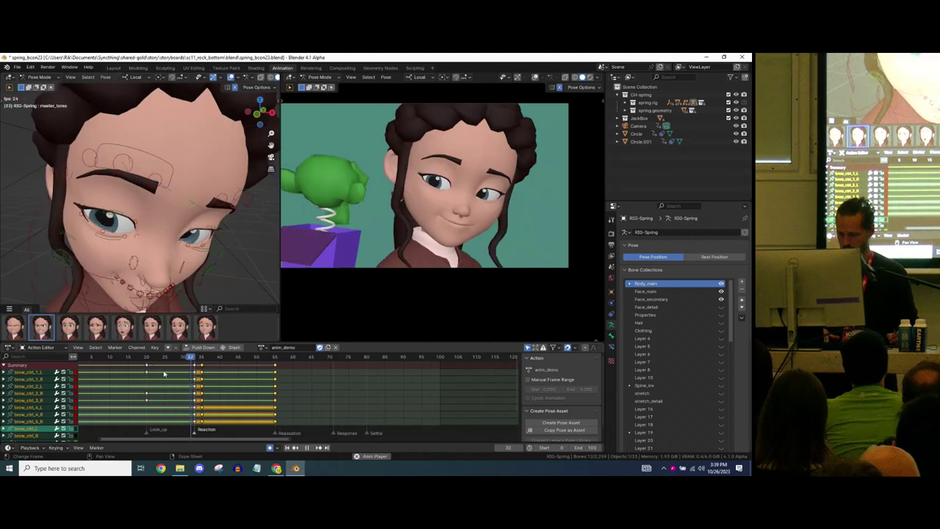
key("space")
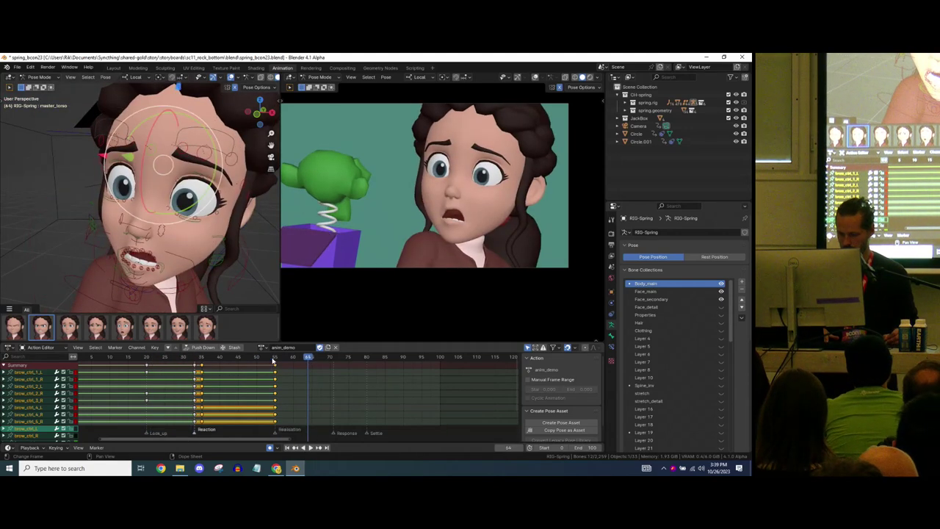
key("space")
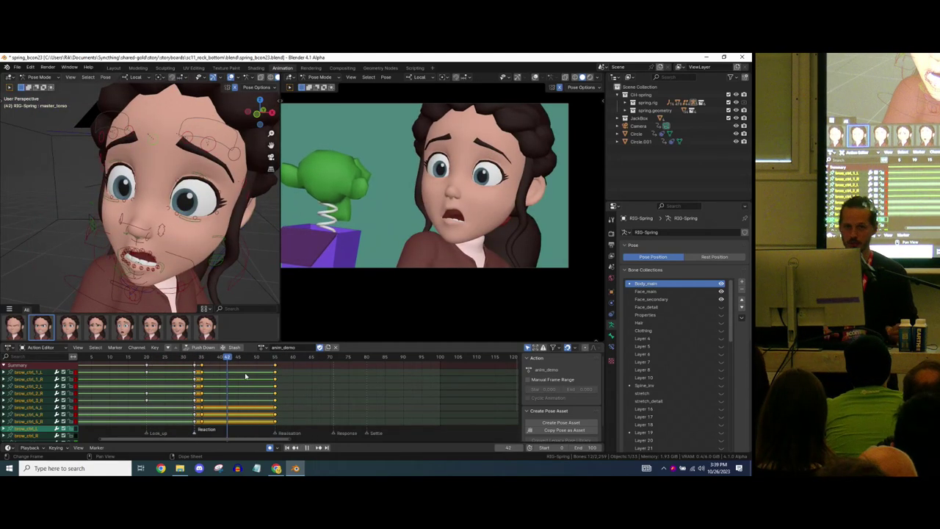
key("space")
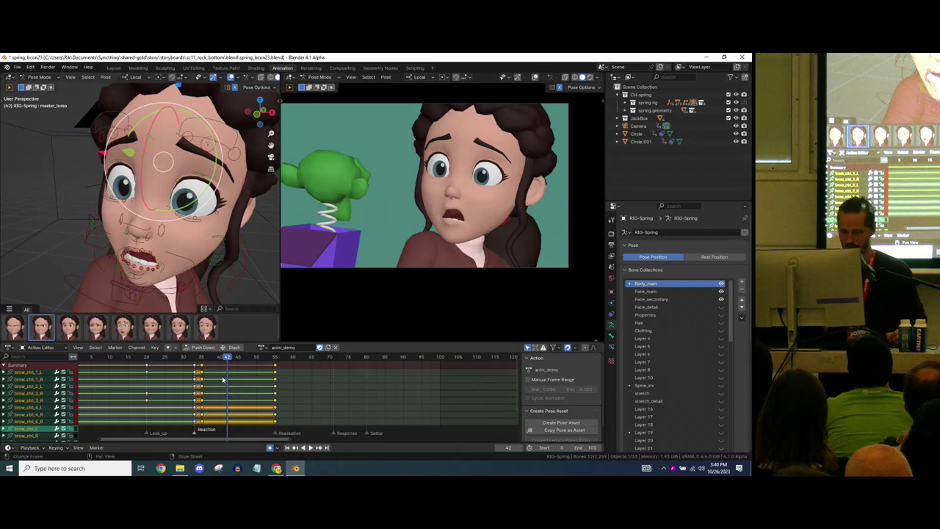
key("space")
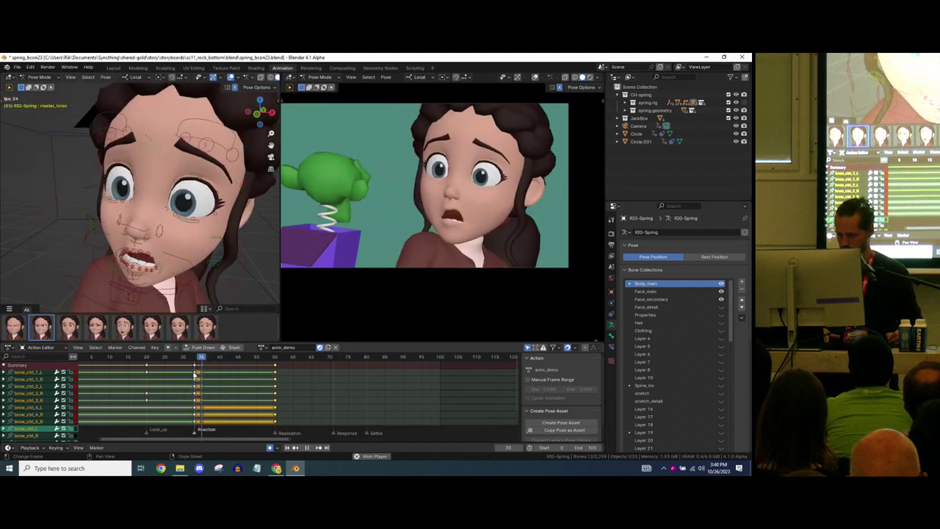
key("space")
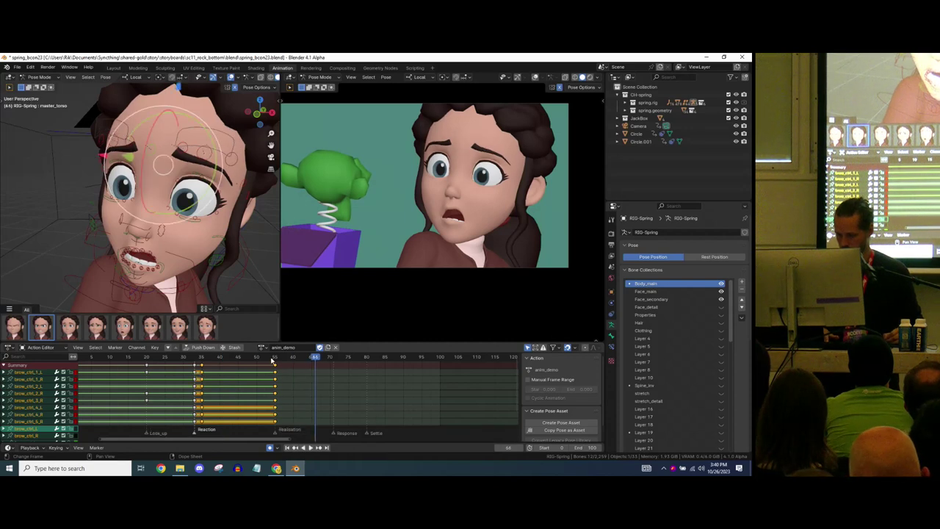
Return to frame 55 and move mouth_ctrl slightly to adjust the mouth in the Realisation pose
left_click(274, 358)
middle_click_drag(170, 298, 183, 250, "ctrl")
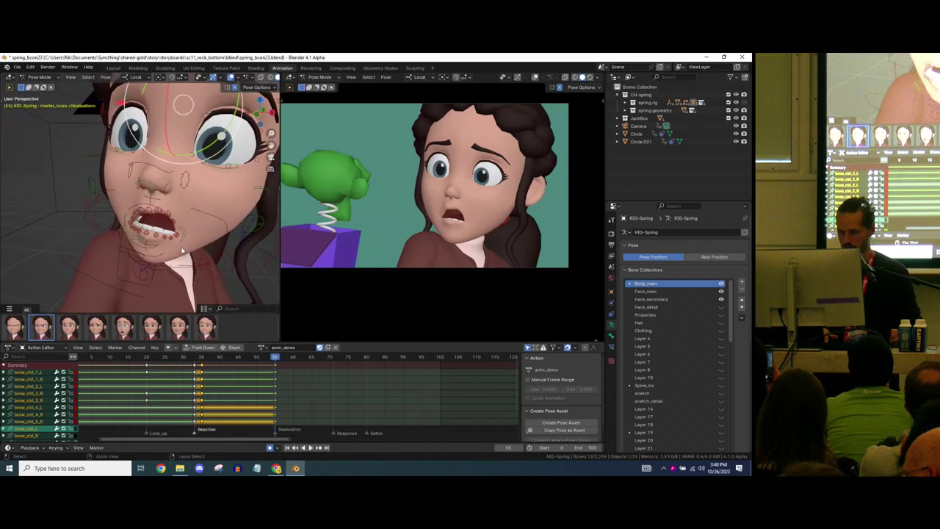
left_click_drag(262, 360, 275, 358)
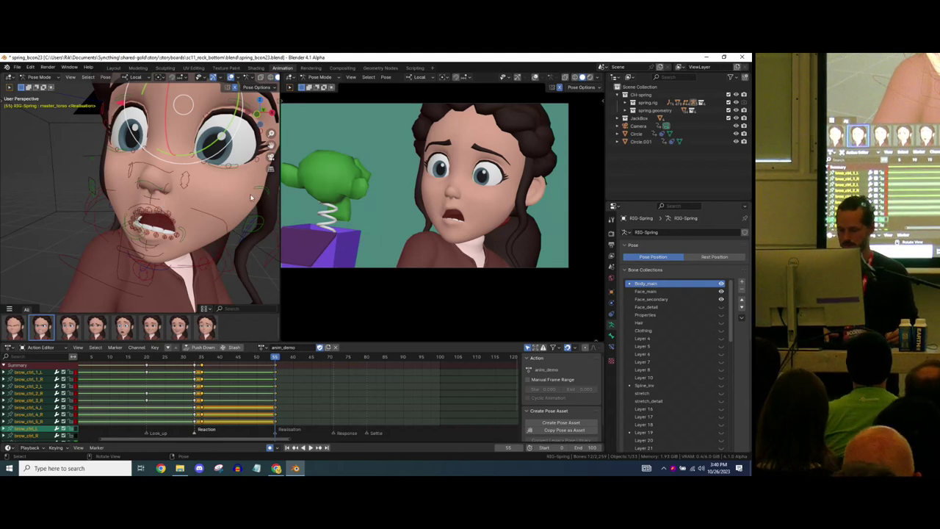
middle_click_drag(173, 223, 129, 260)
left_click(142, 268)
left_click_drag(129, 262, 130, 254)
middle_click_drag(130, 254, 137, 234)
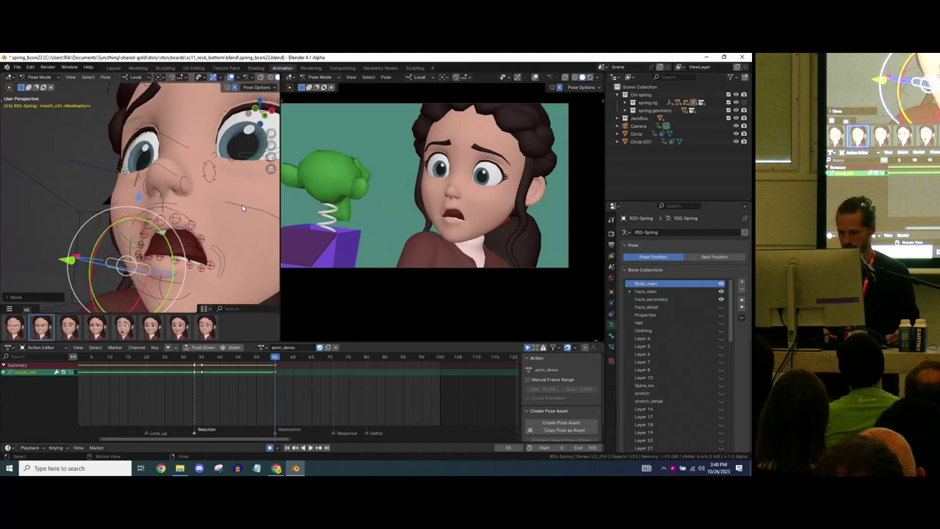
Nudge the left mouth-corner control slightly inward and upward at frame 55
left_click(242, 205)
middle_click_drag(241, 205, 234, 265)
left_click(207, 257)
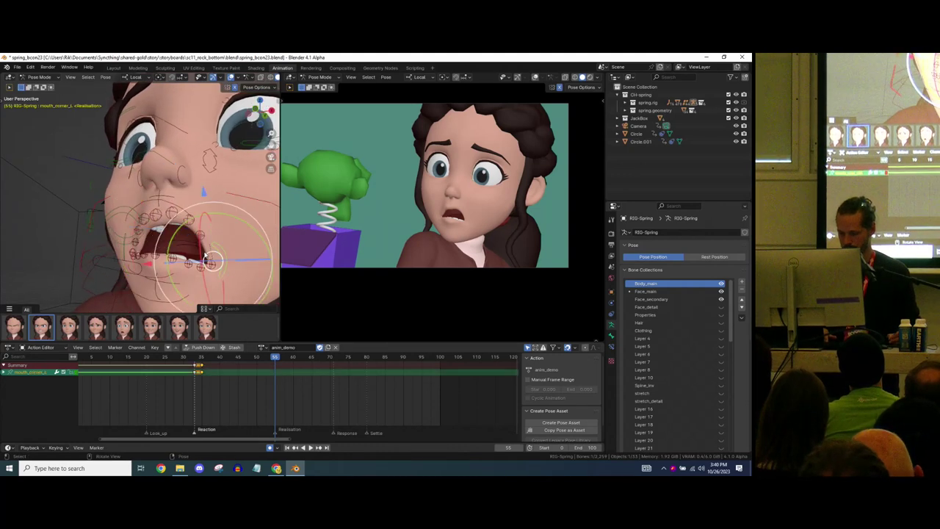
left_click_drag(216, 261, 212, 258)
Adjust the central upper-lip control above the mouth at frame 55
mouse_move(211, 258)
middle_mouse_down("ctrl")
mouse_move(186, 207)
mouse_move(198, 243)
mouse_move(180, 212)
mouse_move(199, 198)
mouse_move(158, 213)
middle_mouse_up("ctrl")
key("shift+z")
left_click(195, 197)
left_click(190, 192)
key("shift+z")
left_click(182, 183)
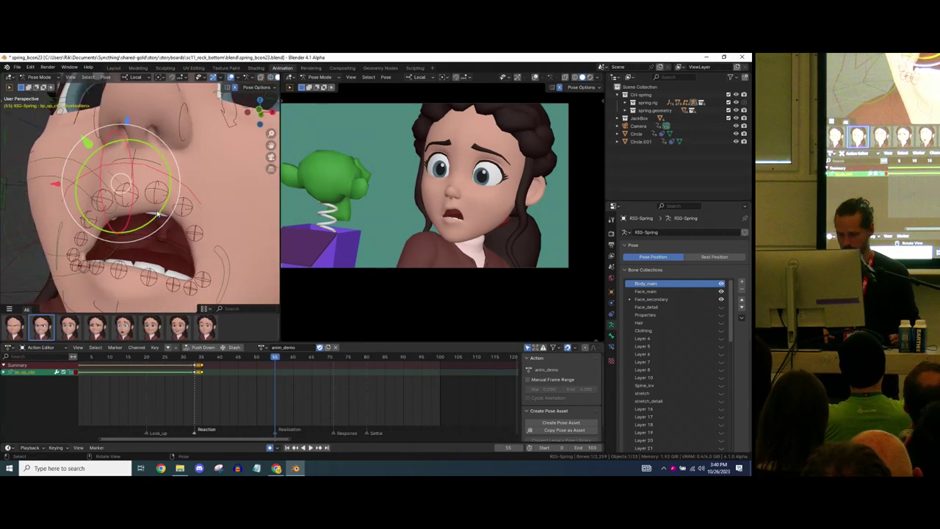
left_click_drag(155, 221, 121, 190)
Reposition the left mouth-corner control and the outer left upper-lip control to reshape that side of the mouth at frame 55
middle_click_drag(164, 229, 202, 232)
left_click(184, 251)
left_click(188, 246)
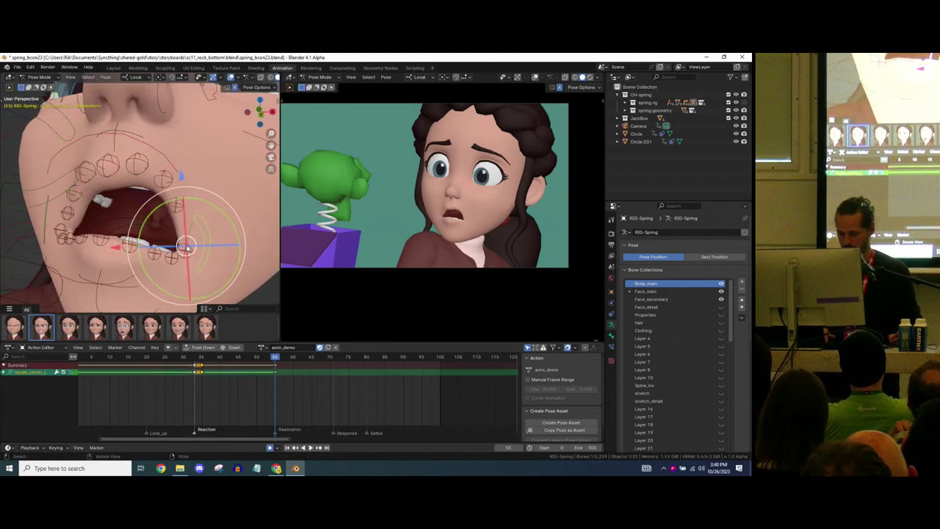
key("g")
left_click(186, 243)
left_click(178, 206)
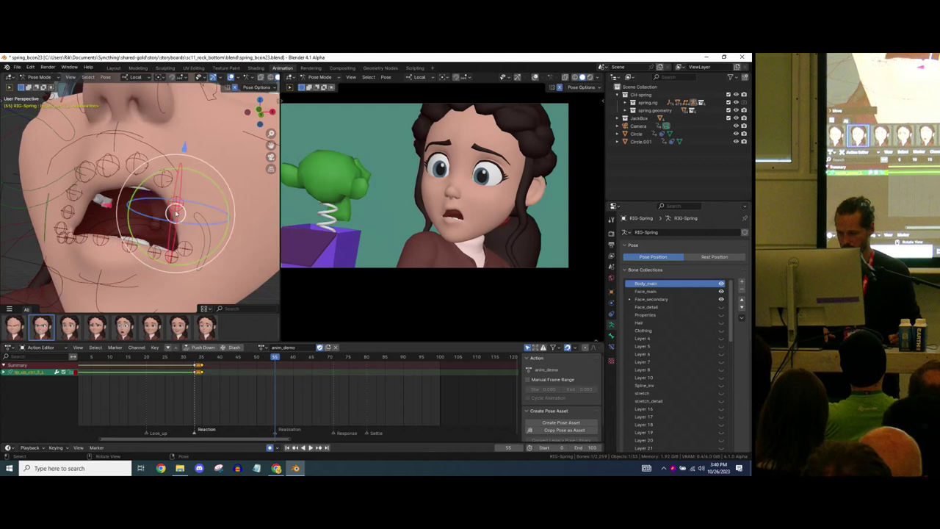
key("g")
left_click(69, 197)
Select the two upper-lip controls beside her right mouth corner and blend them toward their neighbouring keyframes at frame 55
middle_click_drag(69, 197, 87, 198)
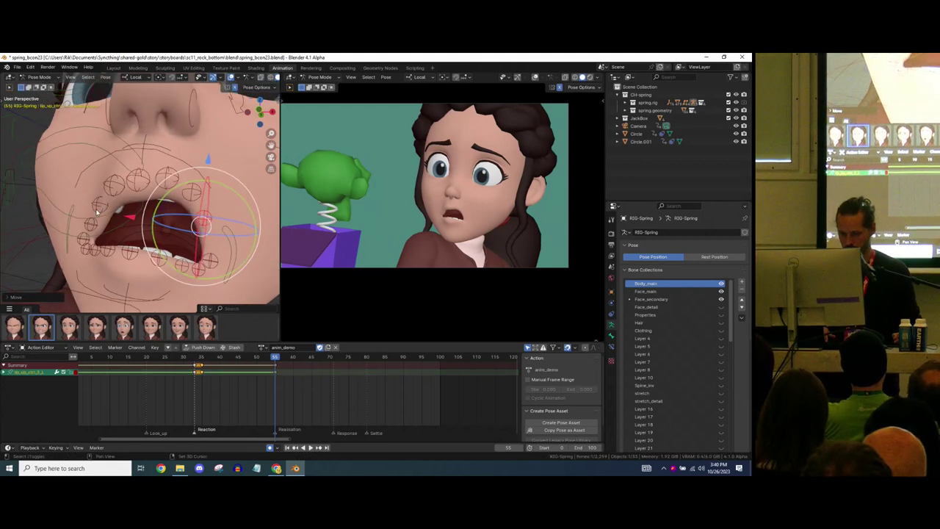
left_click(88, 237, "shift")
left_click(90, 228)
left_click(100, 206, "shift")
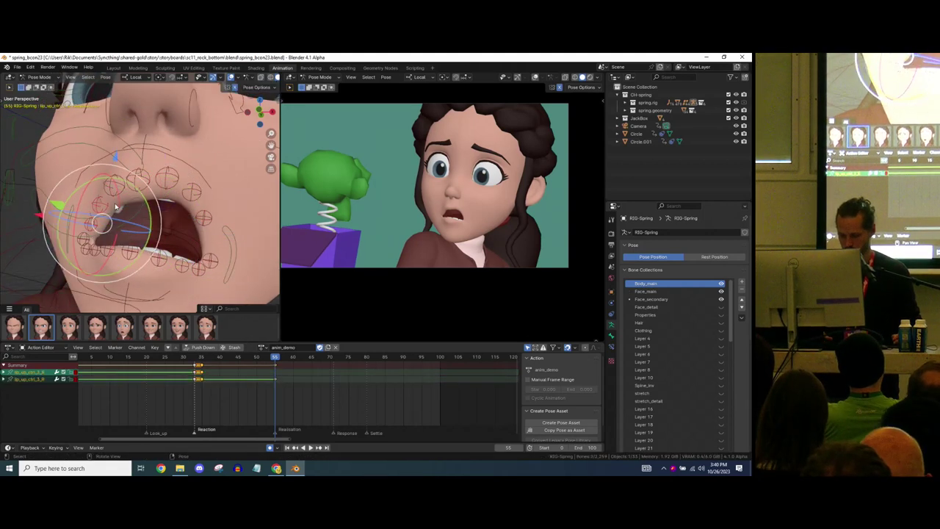
key("alt+shift+e")
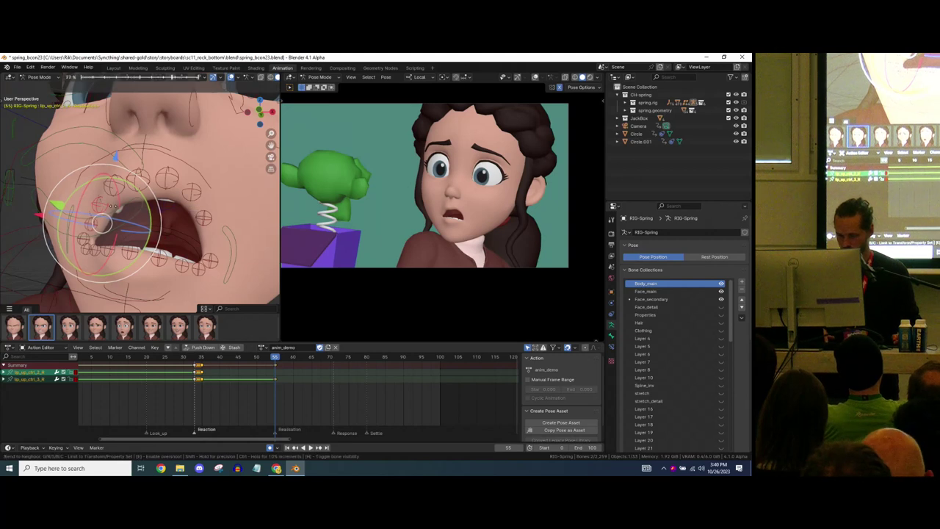
left_click(89, 200)
key("ctrl+z")
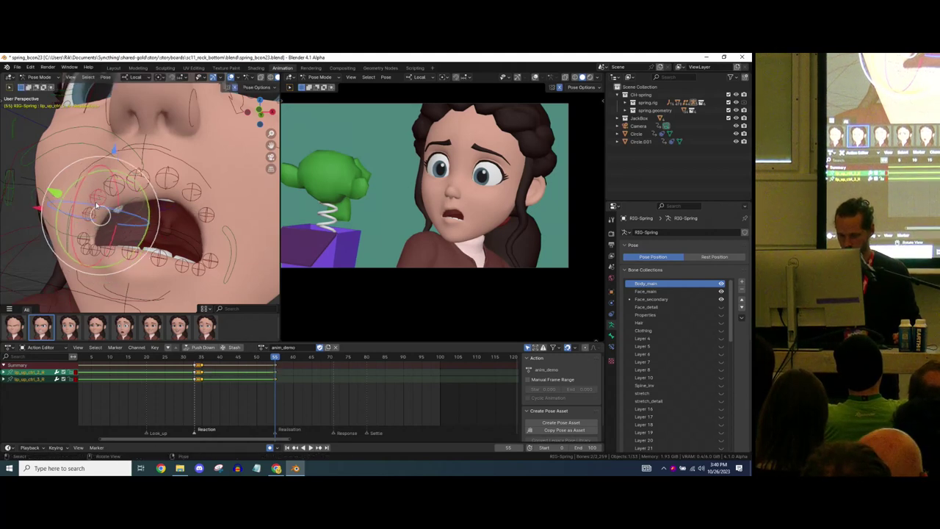
key("shift+alt+e")
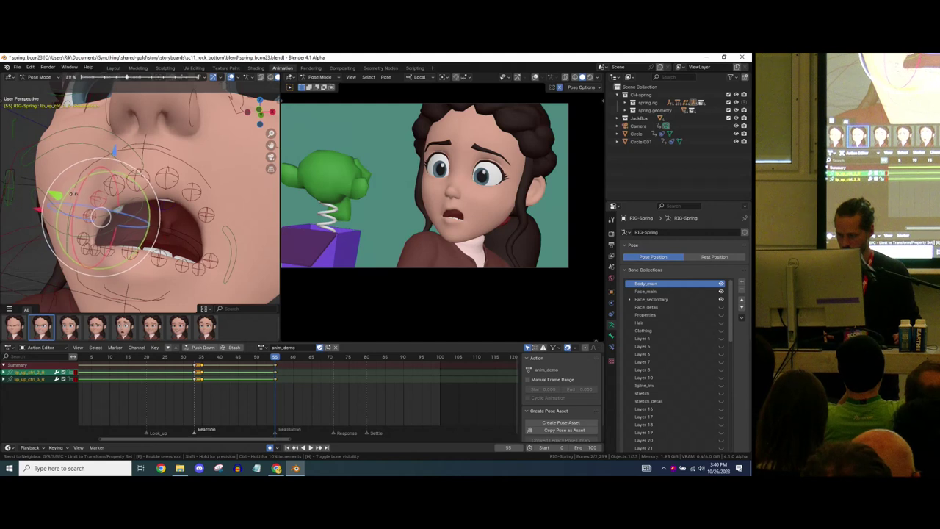
left_click(129, 202)
Scrub and play the animation around the Realisation marker to review the mouth shape, with mouth_ctrl selected
middle_click_drag(129, 202, 122, 174)
mouse_move(266, 357)
left_mouse_down()
mouse_move(282, 357)
mouse_move(273, 359)
left_mouse_up()
left_click(275, 360)
middle_click_drag(151, 239, 92, 208)
left_click(182, 209)
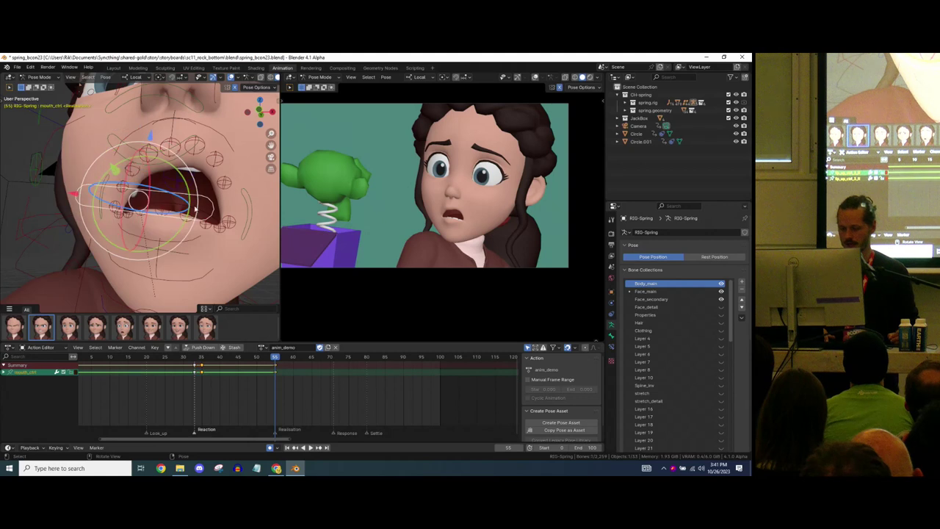
middle_click_drag(189, 205, 175, 205)
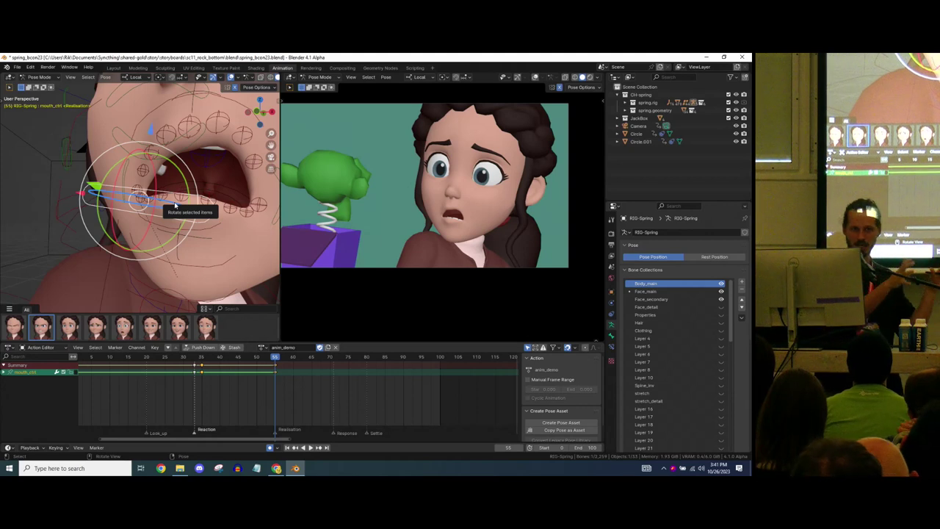
key("space")
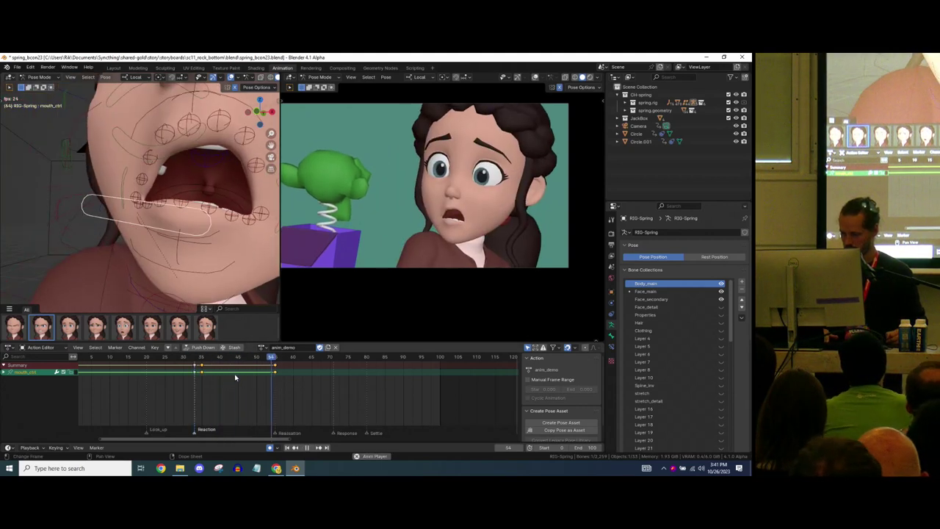
key("space")
Return to frame 55 and rotate shoulder_R to raise her right shoulder in the Realisation pose
left_click(276, 358)
middle_click_drag(91, 290, 111, 233, "shift")
scroll(122, 201, "down", 4)
left_click(133, 218)
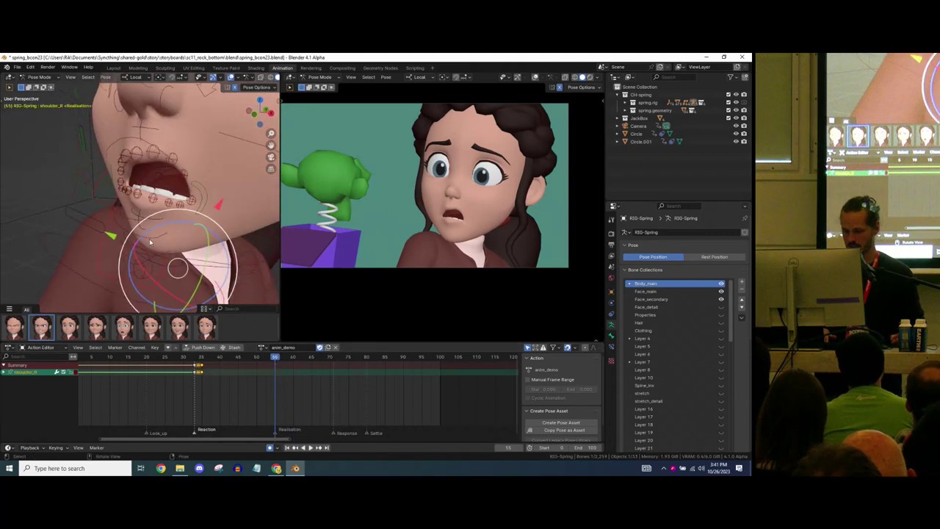
left_click_drag(145, 234, 147, 231)
left_click(149, 228)
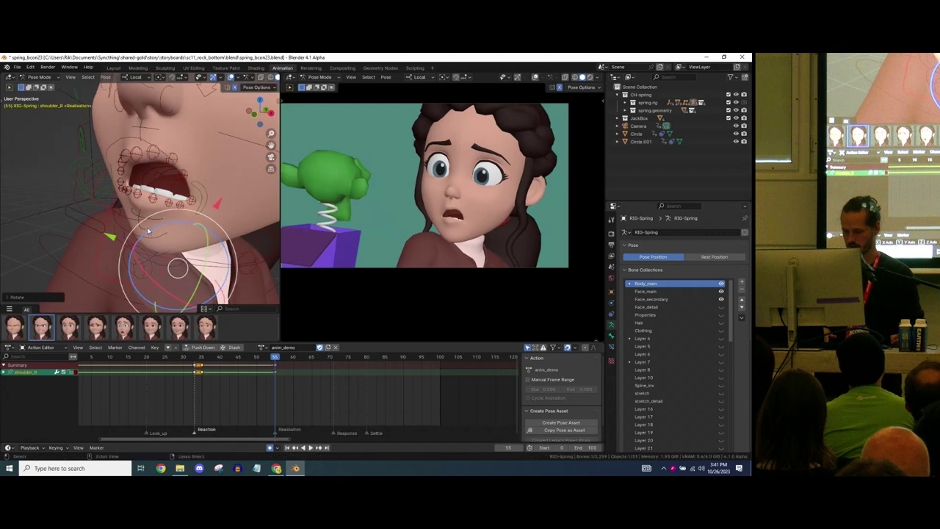
Fine-tune shoulder_R at frame 55 with a few more small free and trackball rotations
middle_click_drag(149, 228, 104, 204)
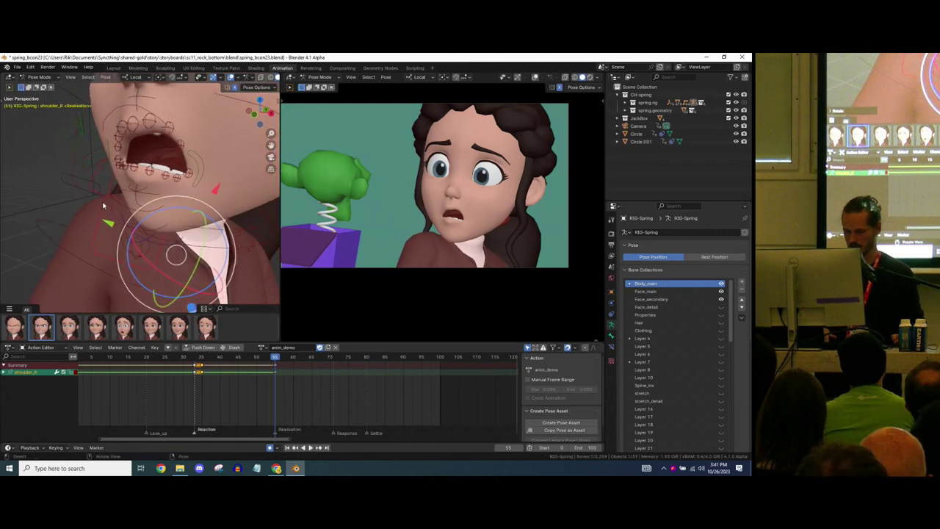
key("r")
left_click(142, 221)
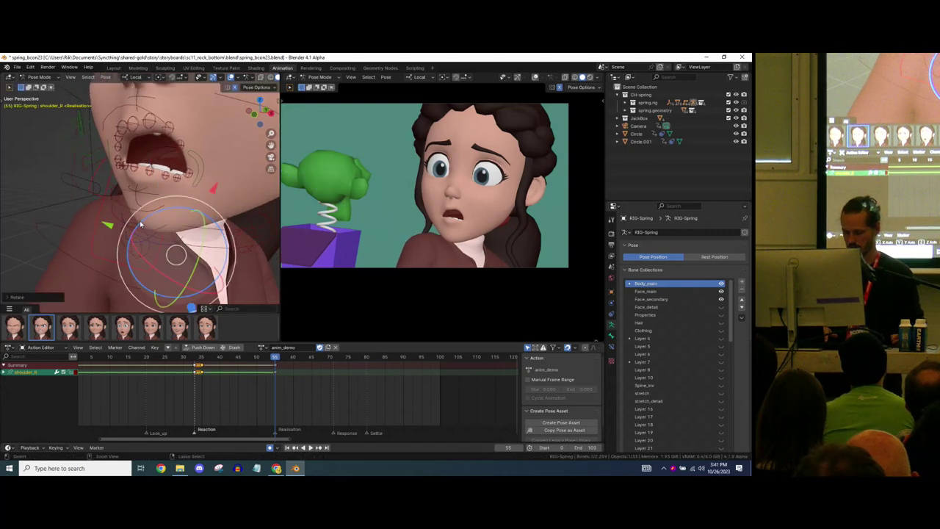
key("r")
key("r")
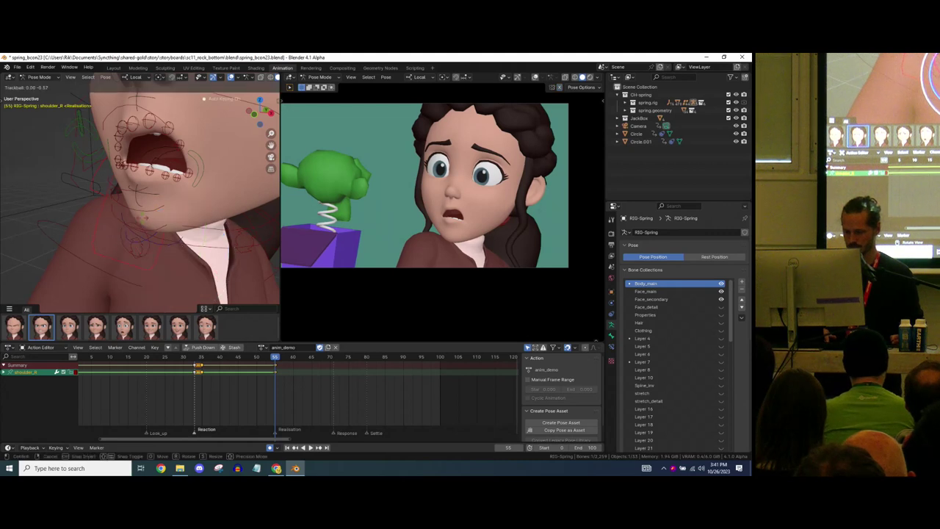
left_click(144, 219)
key("r")
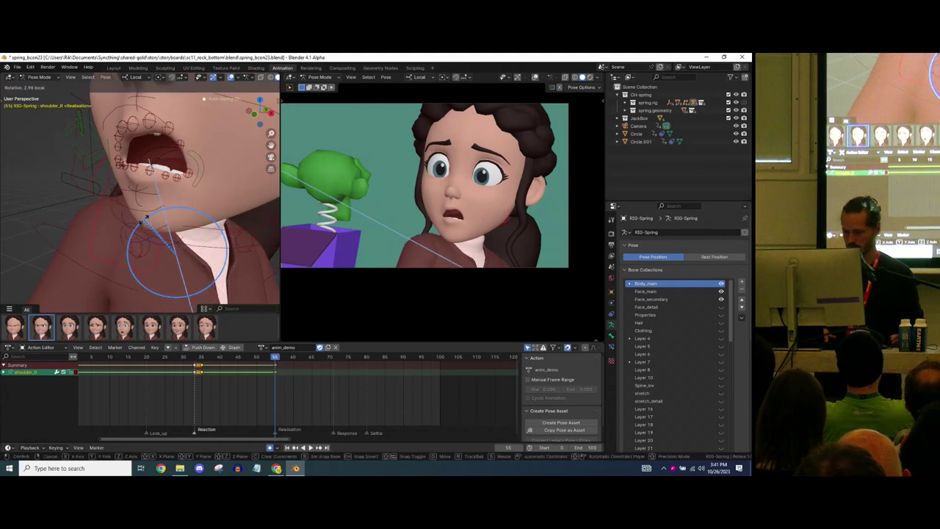
left_click(145, 217)
Add master_torso to the torso selection and trackball-rotate it at frame 55 to adjust the body's lean
middle_click_drag(145, 217, 185, 294)
left_click(174, 230)
middle_click_drag(185, 294, 195, 228, "shift")
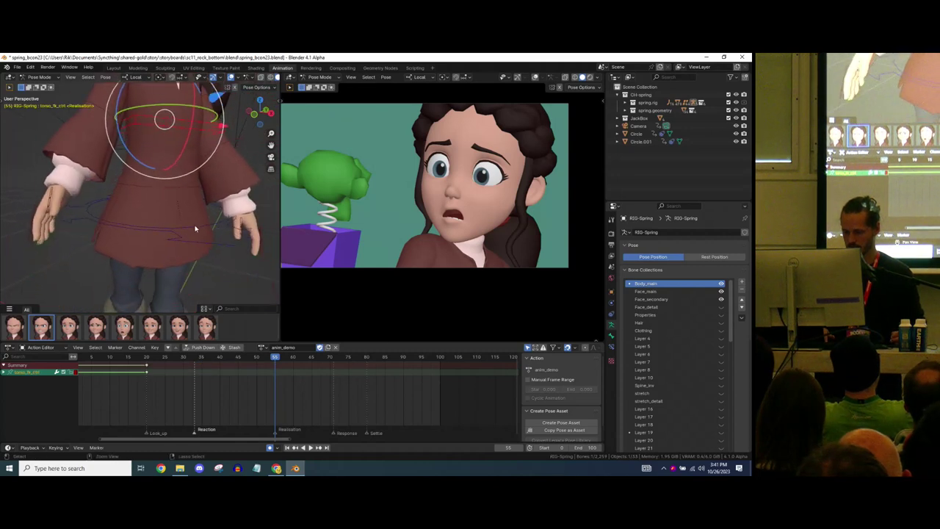
left_click(196, 246)
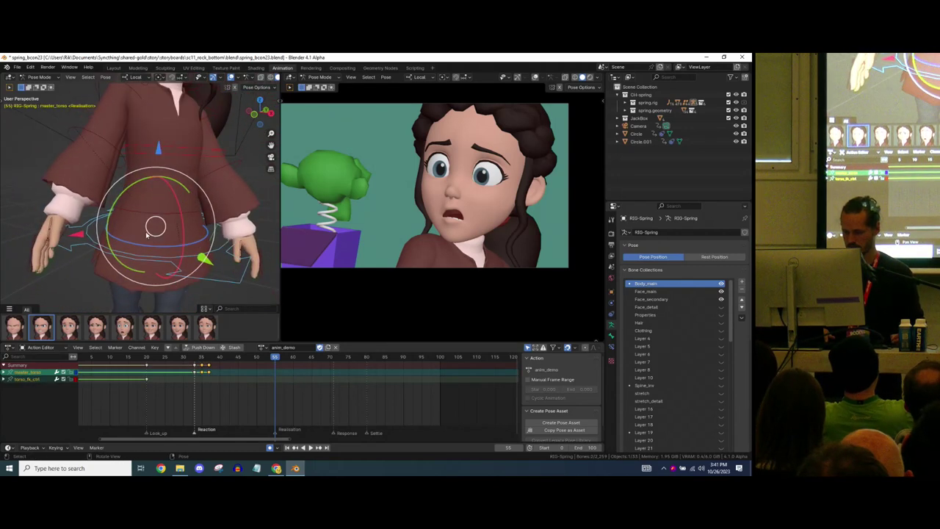
key("r")
key("r")
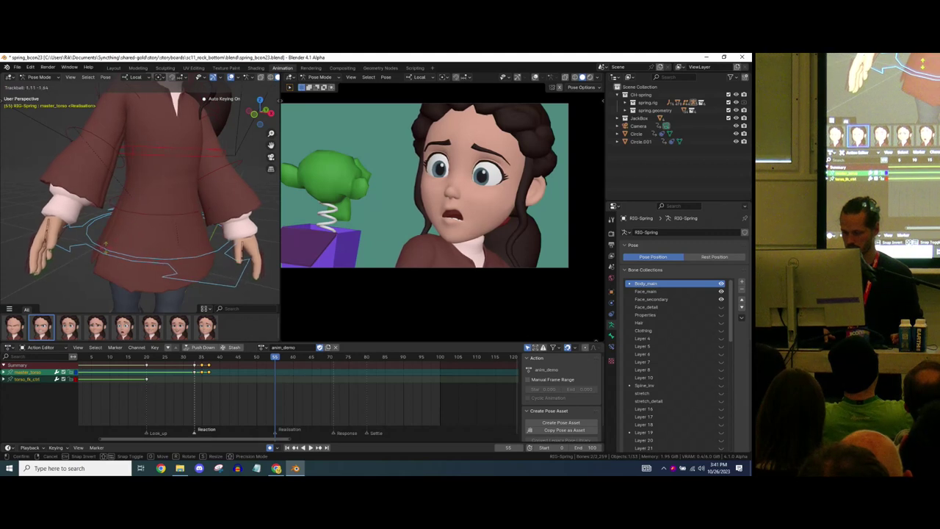
left_click(200, 280)
mouse_move(270, 359)
left_mouse_down()
mouse_move(258, 362)
mouse_move(290, 358)
mouse_move(275, 361)
left_mouse_up()
middle_click_drag(190, 154, 189, 183, "shift")
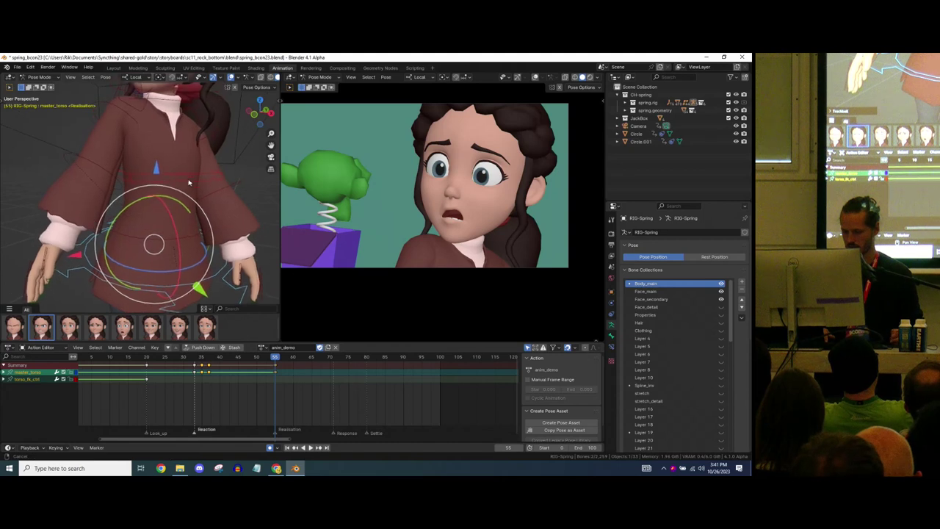
Play and scrub the animation from the Reaction through the Response marker to review the body movement
key("space")
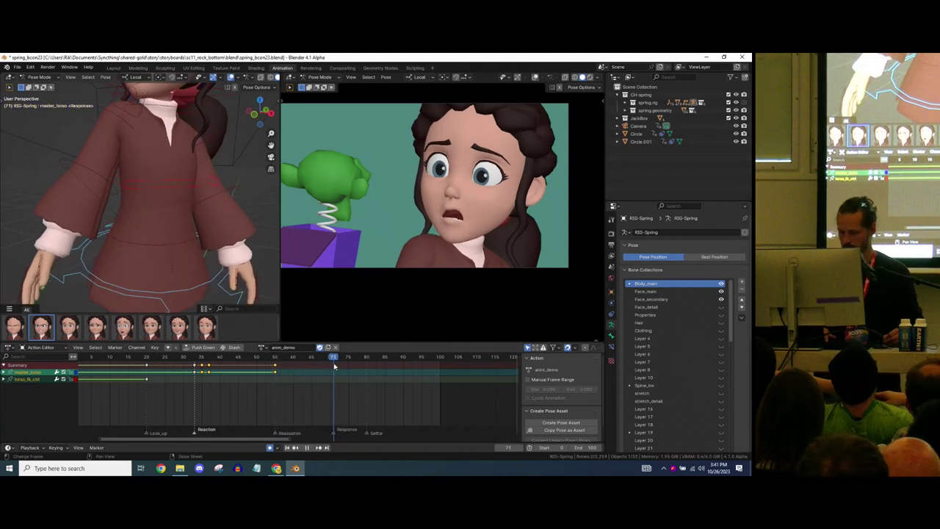
key("space")
mouse_move(335, 360)
left_mouse_down()
mouse_move(221, 373)
mouse_move(185, 390)
left_mouse_up()
key("space")
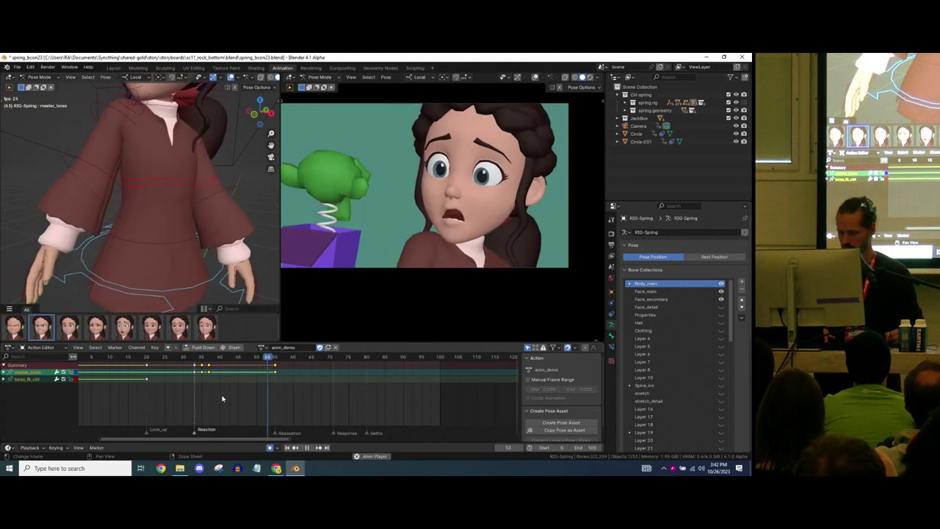
key("space")
key("space")
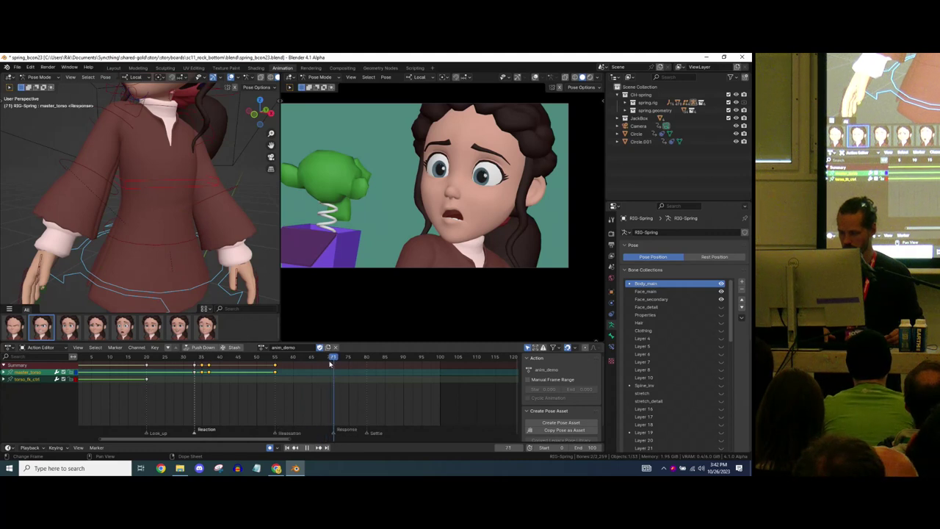
key("space")
Try trackball rotations of master_torso at frame 69
scroll(168, 206, "down", 4)
middle_click_drag(168, 207, 158, 189)
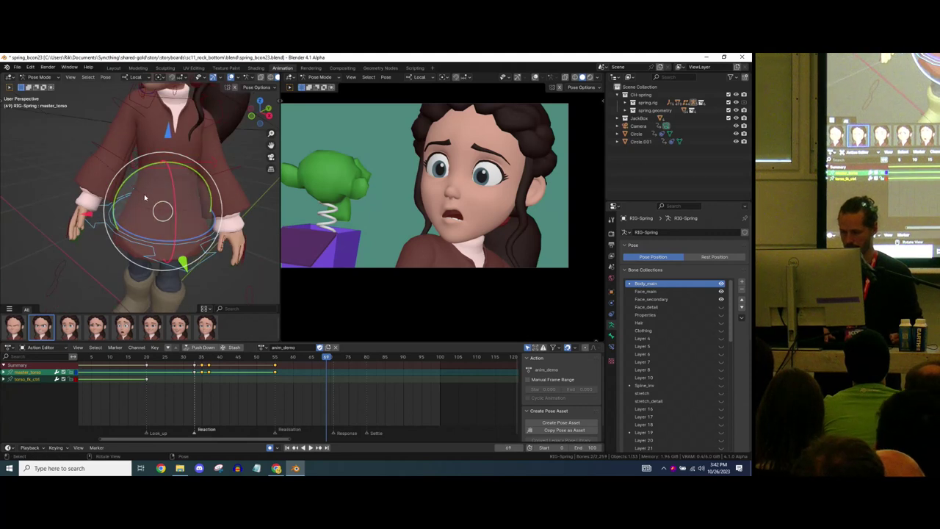
key("r")
key("r")
left_click(144, 226)
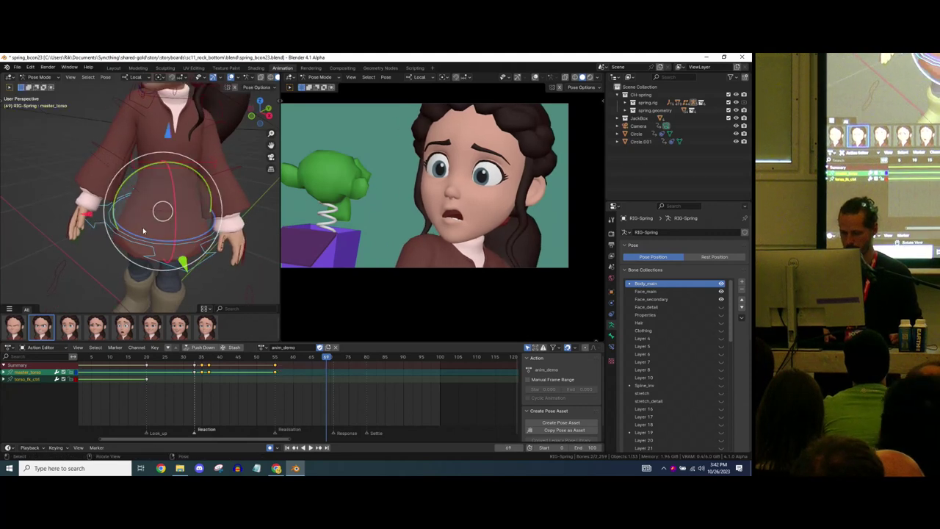
key("r")
key("r")
left_click(155, 218)
key("ctrl+z")
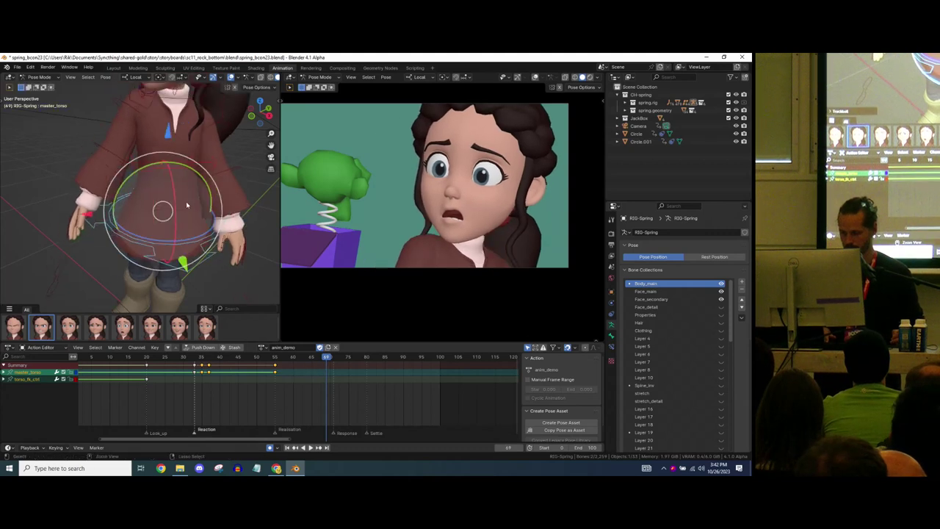
Rotate master_torso at frame 69 to re-angle the upper body
middle_click_drag(186, 201, 190, 257)
key("r")
left_click_drag(156, 252, 155, 252)
Select shoulder_R and rotate it at frame 69 to lower her right shoulder
middle_click_drag(159, 239, 189, 132)
scroll(190, 102, "up", 4)
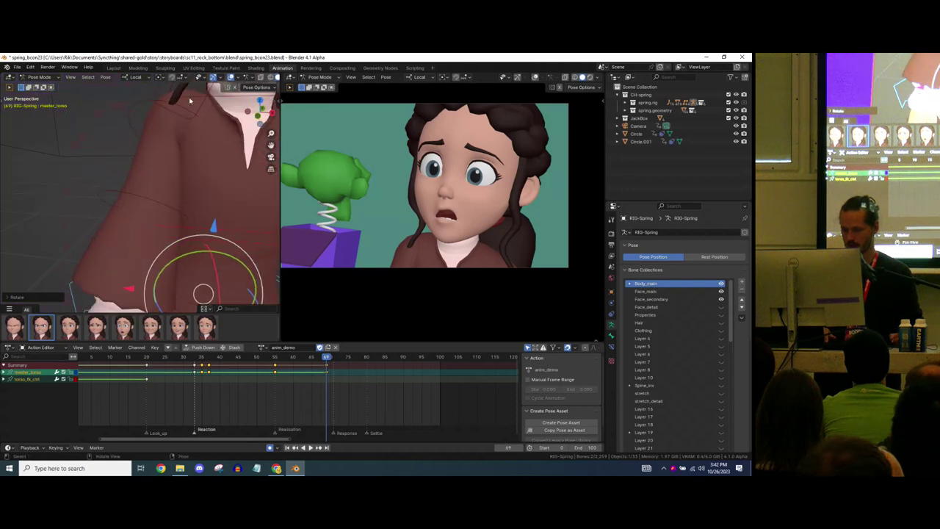
left_click(156, 93)
middle_click_drag(156, 94, 157, 148, "shift")
left_click_drag(204, 138, 189, 160)
middle_click_drag(266, 174, 210, 178, "shift")
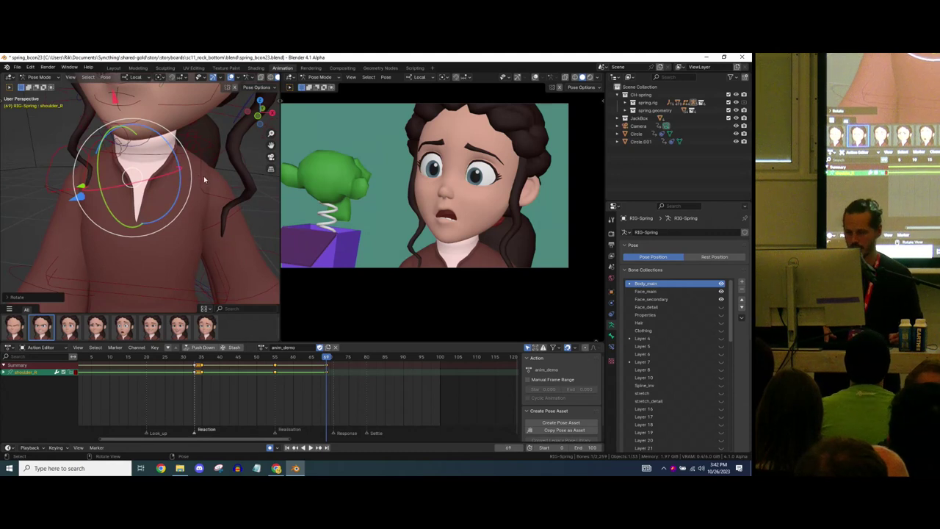
left_click(190, 153, "shift")
key("r")
key("y")
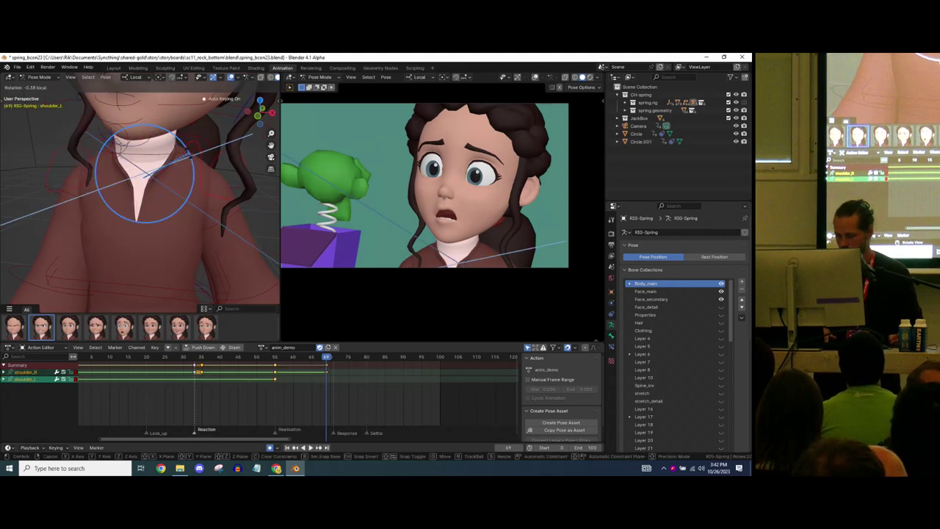
left_click(191, 155)
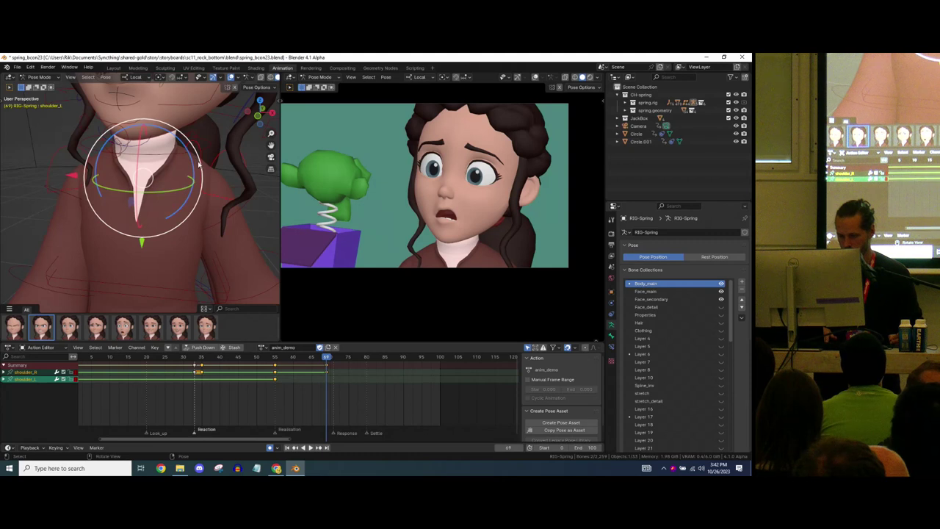
Select only shoulder_L and rotate it around a single local axis at frame 69
left_click(200, 165)
key("r")
key("y")
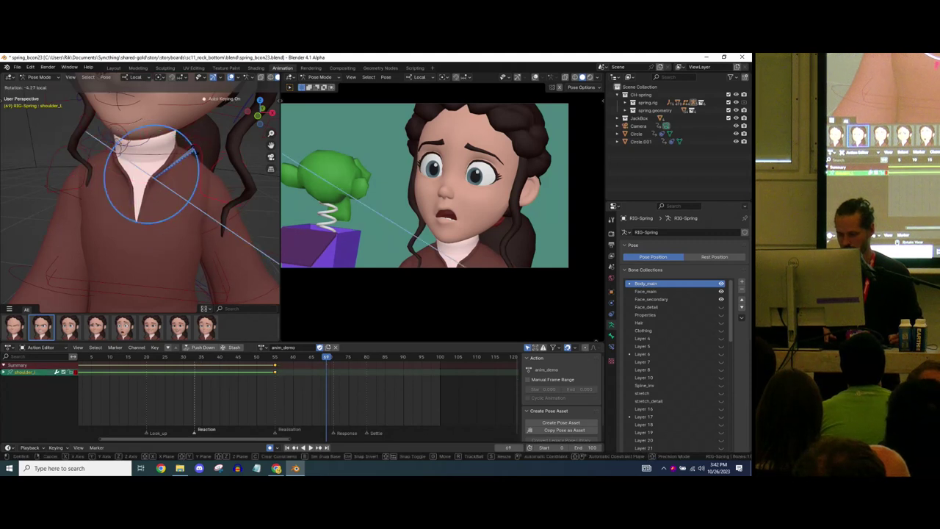
left_click(193, 152)
key("r")
key("y")
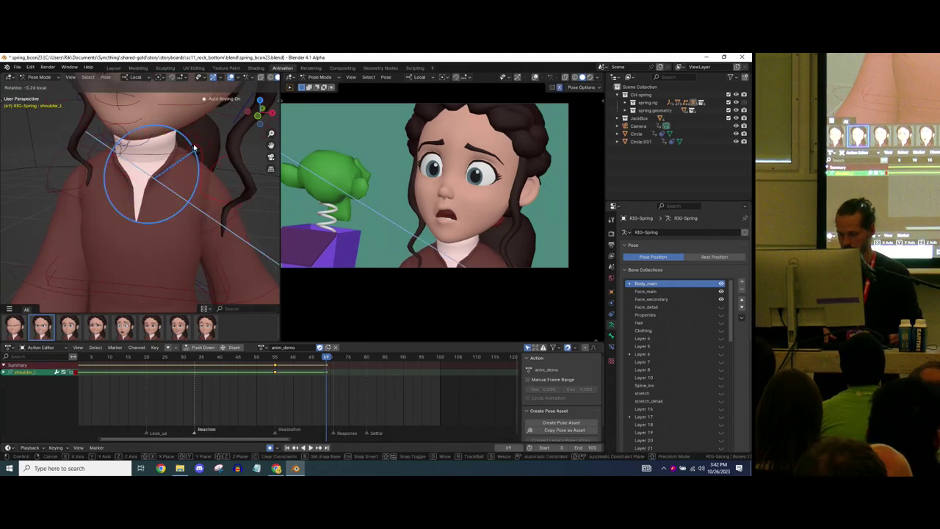
left_click(194, 147)
Select head_fk, then rotate and move it at frame 69 to bring the head toward the jack-in-the-box
middle_click_drag(195, 147, 195, 211, "shift")
scroll(198, 212, "down", 3)
middle_click_drag(253, 213, 213, 216)
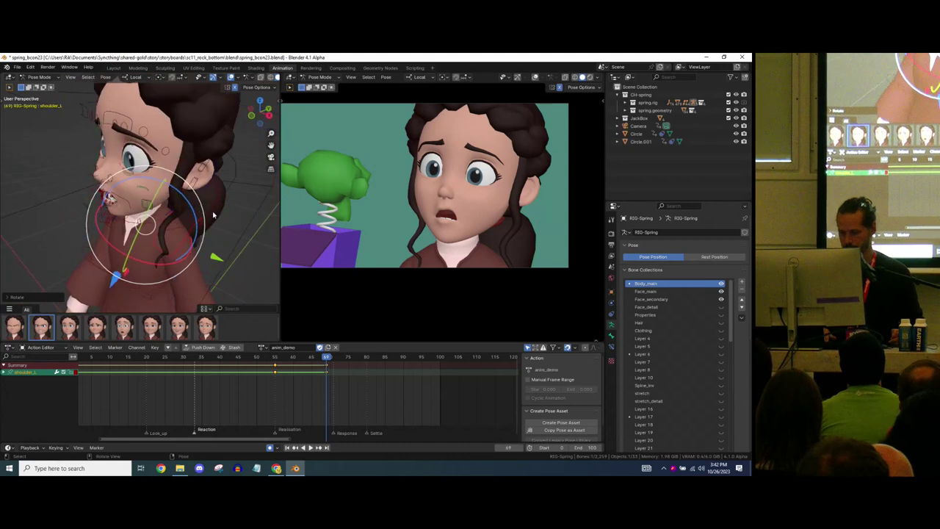
left_click(200, 178)
middle_click_drag(158, 141, 193, 155)
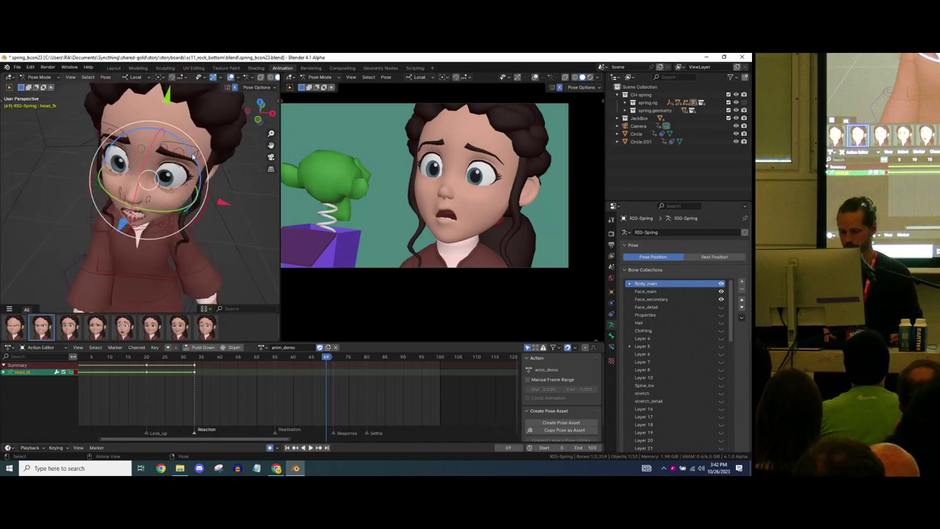
key("r")
left_click(151, 169)
key("g")
left_click(130, 154)
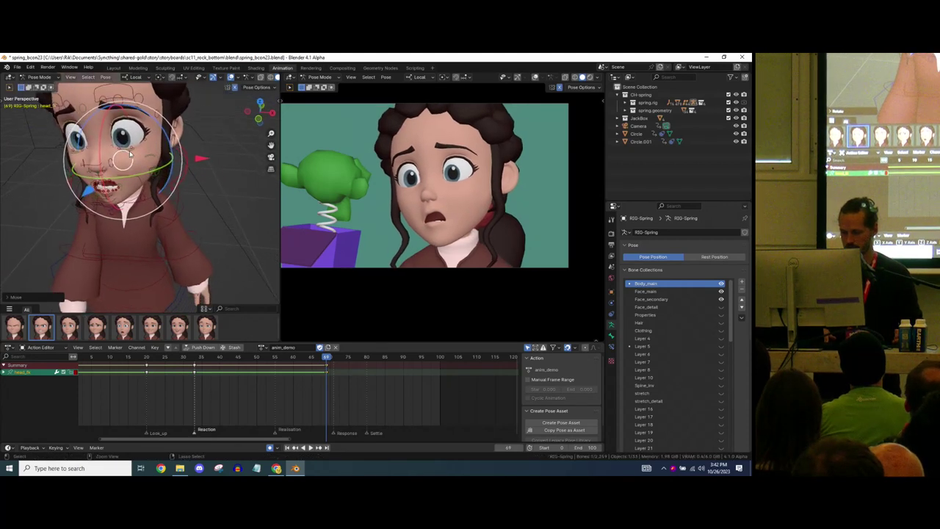
Refine the rotation and position of head_fk at frame 69 with small adjustments
middle_click_drag(130, 154, 156, 144, "ctrl")
middle_click_drag(155, 144, 139, 155)
left_click(155, 192)
middle_click_drag(155, 192, 179, 177)
left_click_drag(180, 175, 179, 164)
left_click_drag(103, 154, 112, 156)
left_click_drag(144, 129, 148, 131)
Tilt the head further at frame 69 with a trackball rotation of head_fk, and nudge its position
middle_click_drag(130, 133, 198, 174, "shift")
left_click(128, 155)
left_click_drag(164, 133, 162, 131)
key("r")
key("r")
left_click(110, 166)
left_click_drag(121, 175, 117, 173)
scroll(125, 163, "up", 1)
middle_click_drag(129, 161, 139, 154, "shift")
scroll(137, 150, "down", 1)
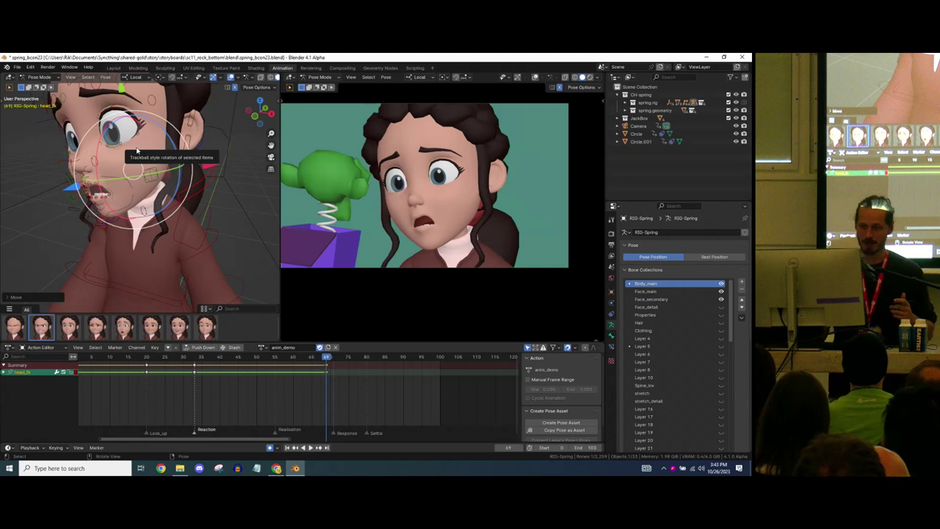
middle_click_drag(137, 155, 158, 183)
middle_click_drag(169, 220, 176, 240)
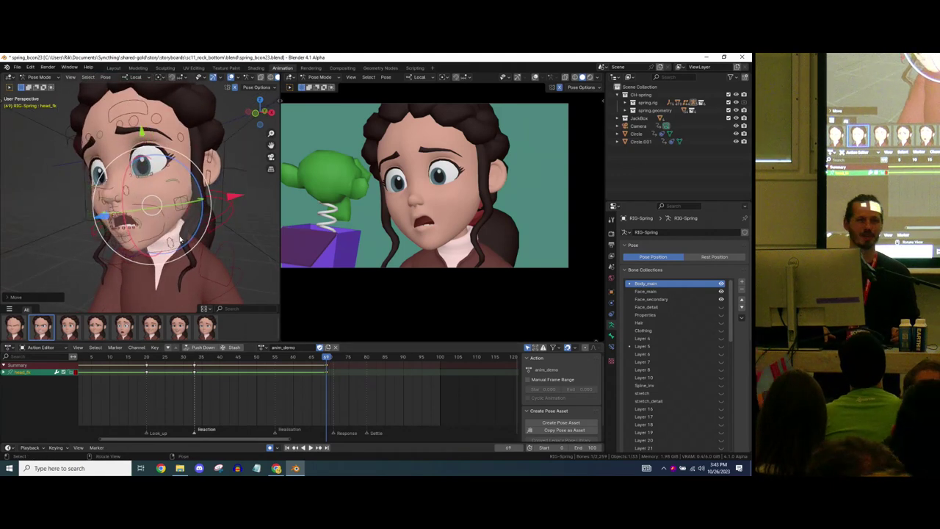
left_click(56, 210)
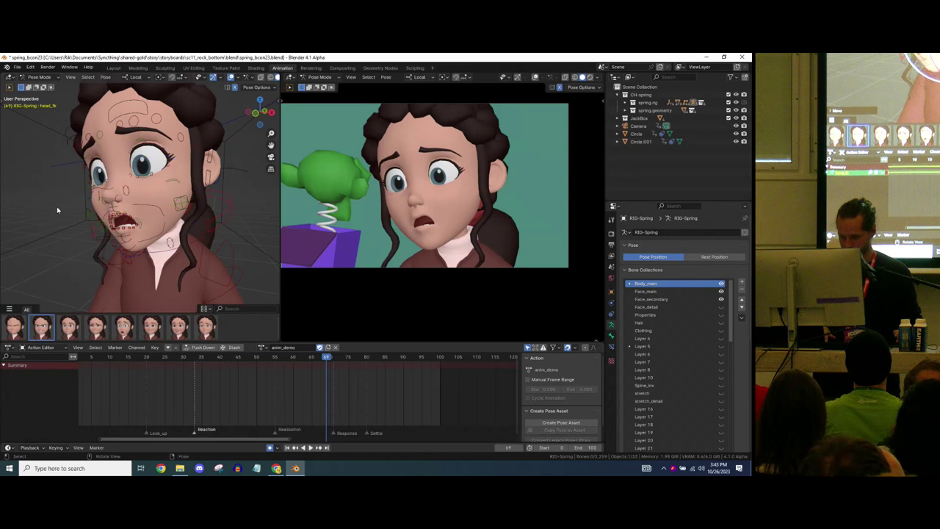
key("alt+shift+w")
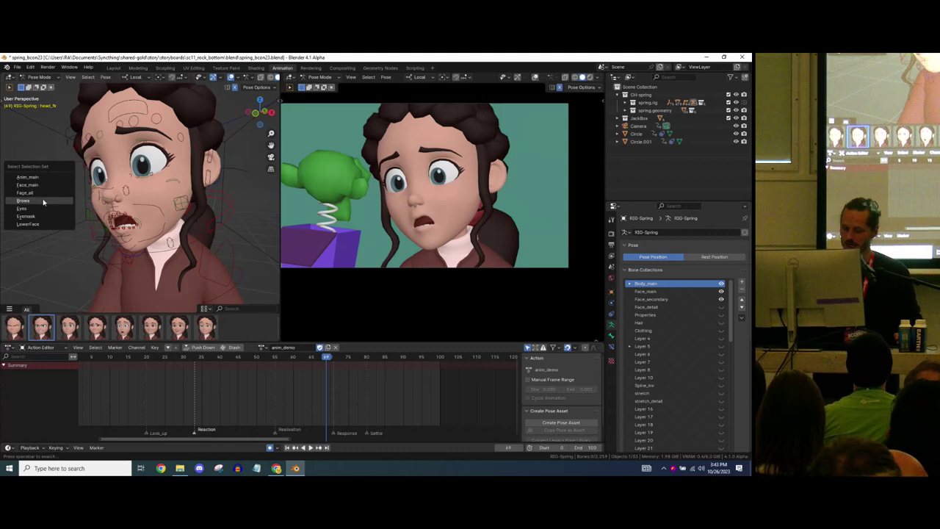
left_click(42, 200)
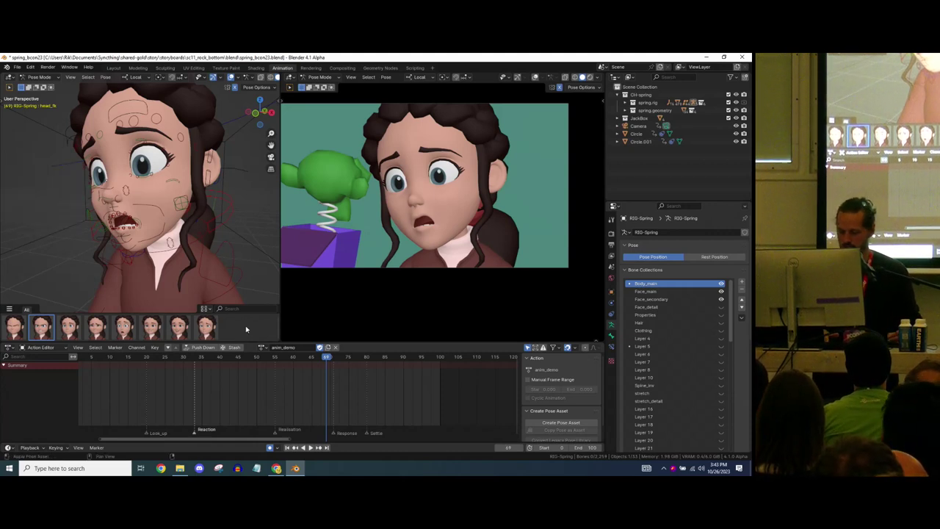
key("shift+alt+w")
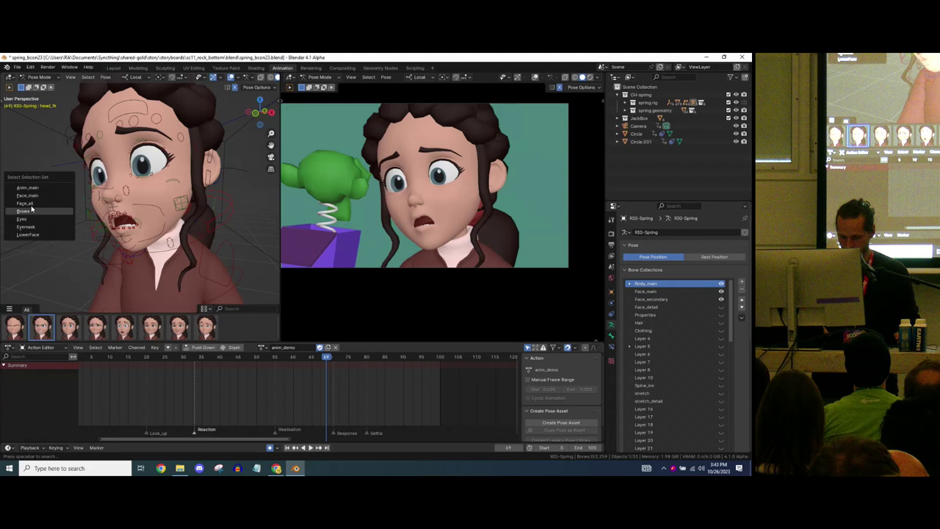
left_click(28, 228)
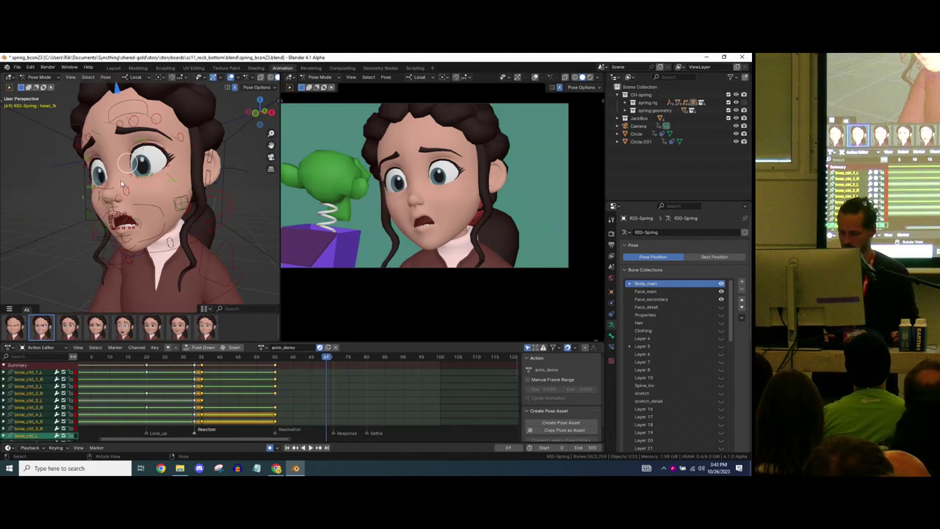
scroll(104, 172, "up", 2)
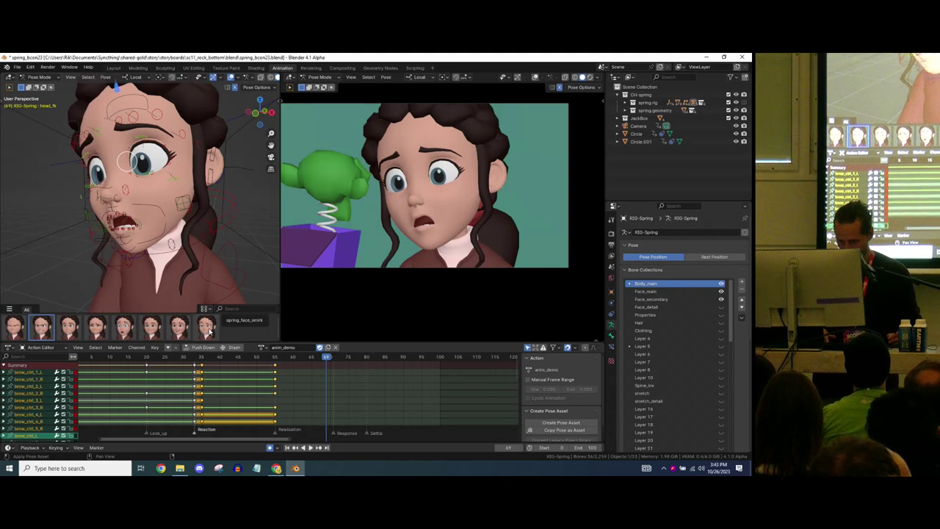
Select only the Eyes selection set and partially blend the spring_face_smirk pose asset into it at frame 69
left_click(84, 254)
key("alt+shift+w")
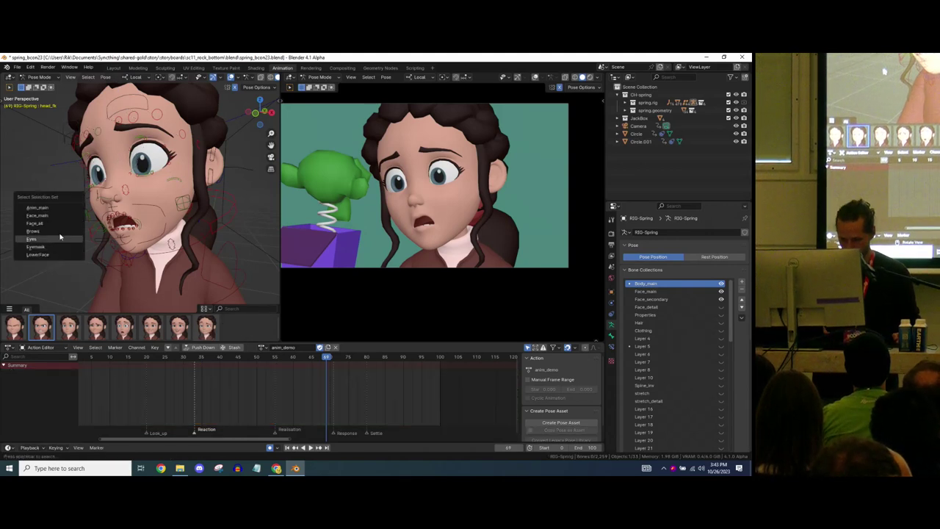
left_click(58, 239)
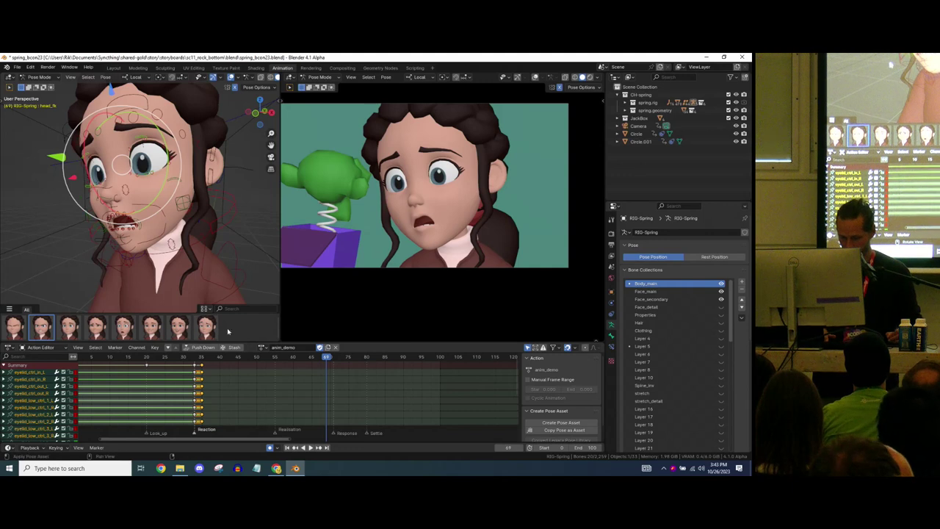
left_click_drag(209, 325, 280, 313)
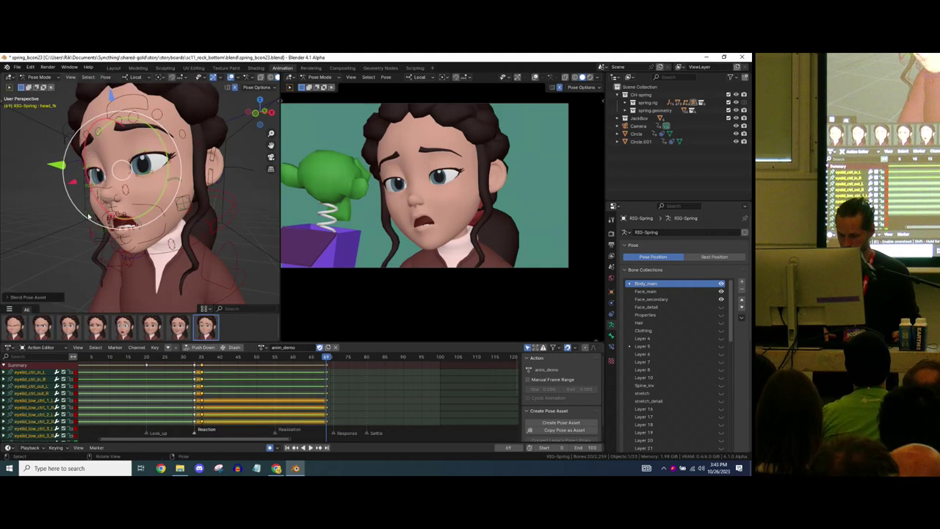
Select only the Brows selection set and blend the second, angry face pose asset into it at frame 69
middle_click_drag(41, 273, 56, 274, "shift")
left_click(57, 269)
key("shift+alt+w")
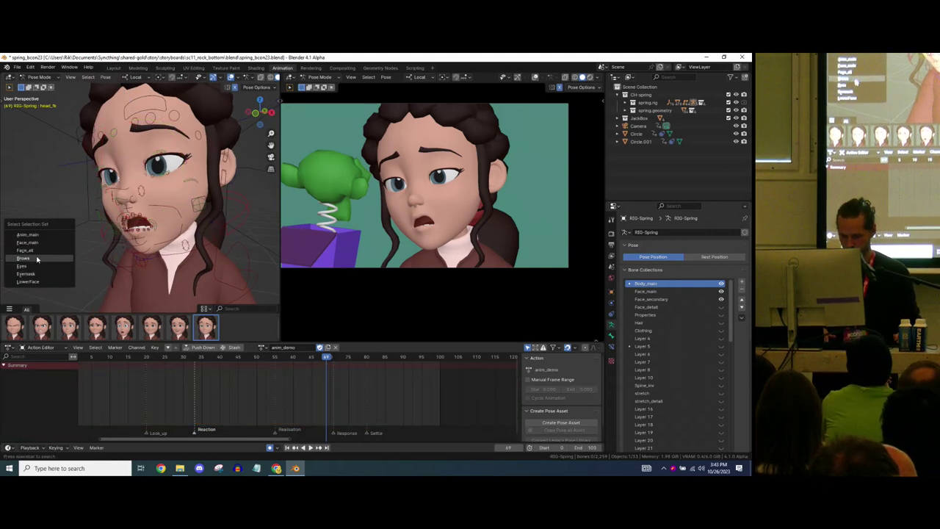
left_click(37, 259)
left_click_drag(41, 326, 82, 317)
Select brow_ctrl_R and inspect the brows from several angles, scrubbing briefly around frame 69
middle_click_drag(88, 221, 111, 176)
left_click(112, 177)
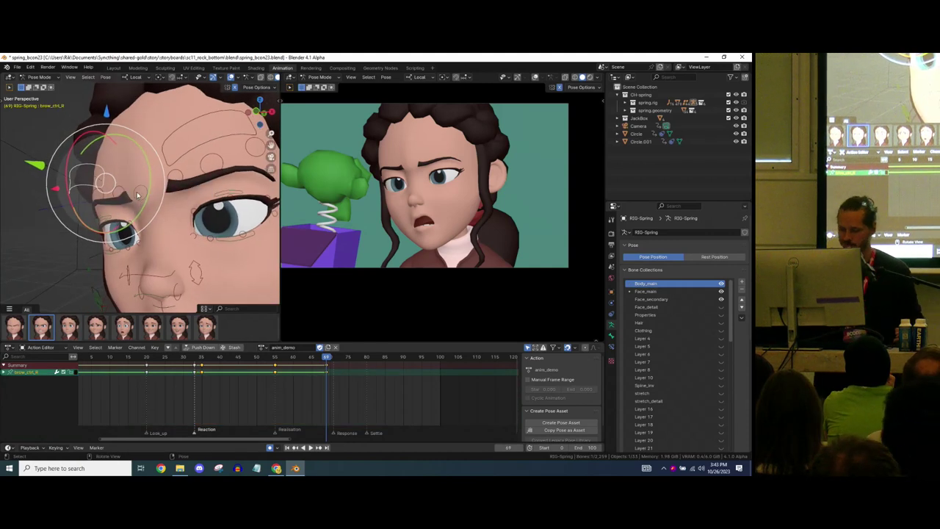
middle_click_drag(138, 195, 177, 213)
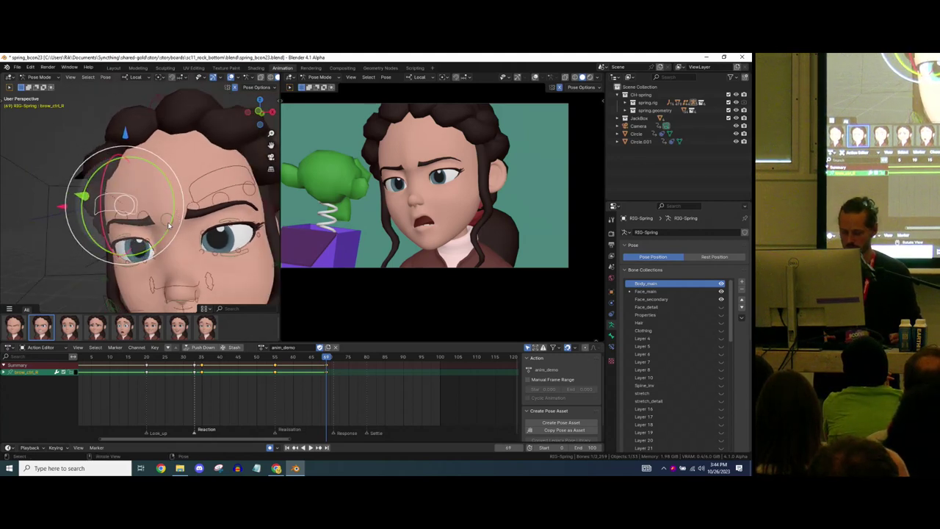
left_click_drag(170, 232, 124, 189)
middle_click_drag(123, 186, 174, 226, "ctrl")
mouse_move(332, 365)
left_mouse_down()
mouse_move(314, 360)
mouse_move(326, 353)
left_mouse_up()
middle_click_drag(191, 278, 153, 215, "ctrl")
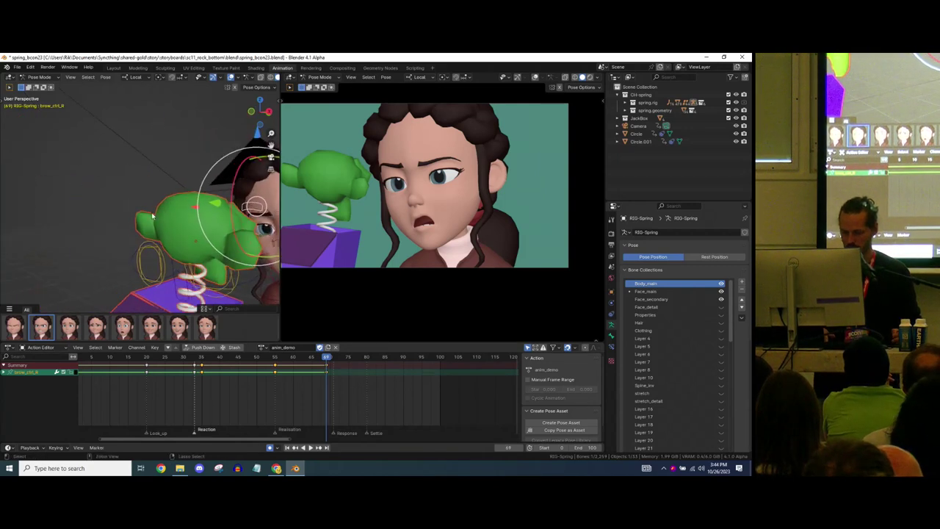
Move the look control beside the jack-in-the-box at frame 69, then try rotating it and undo that rotation
left_click(172, 286)
middle_click_drag(172, 284, 176, 258)
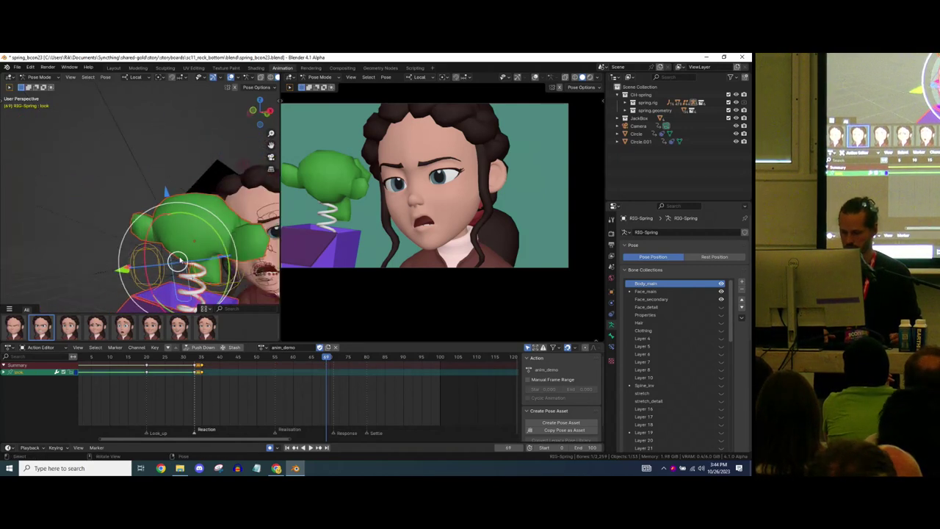
key("g")
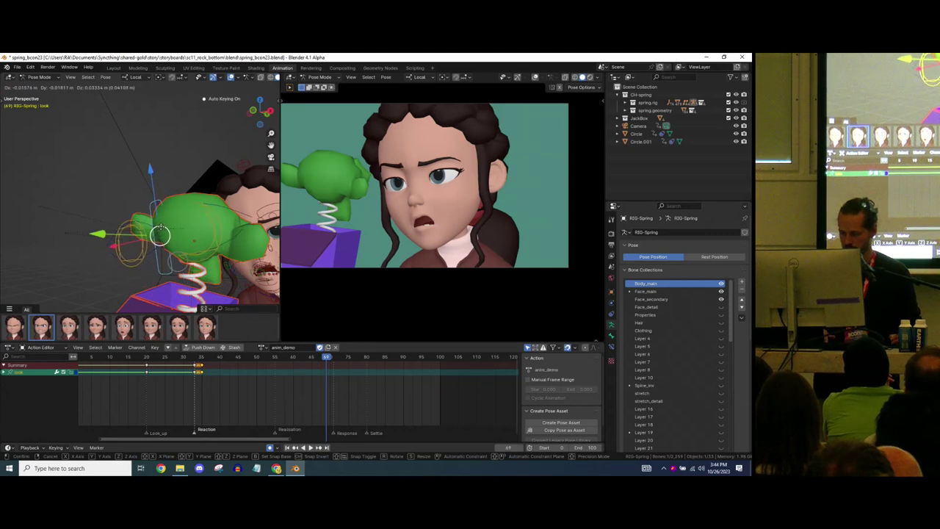
left_click(210, 260)
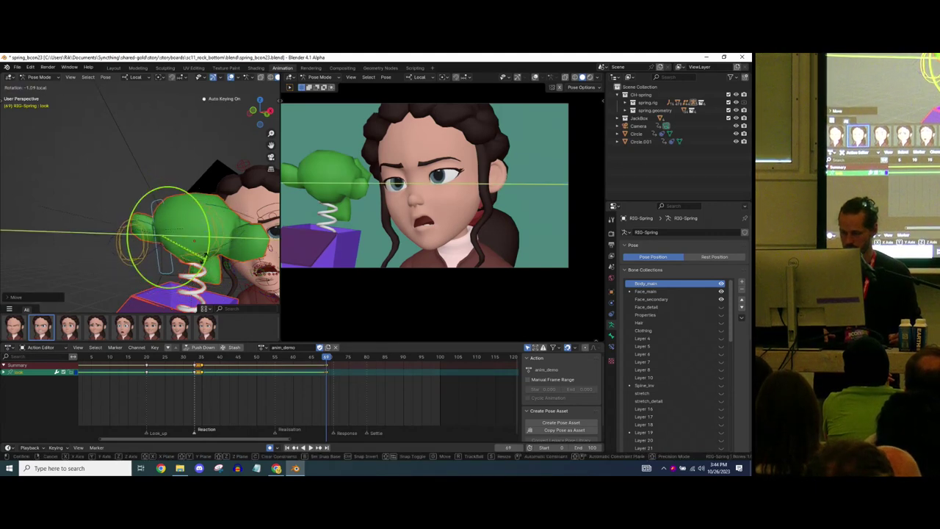
left_click(204, 255)
key("ctrl+z")
Select both upper eyelid controls and lower them together at frame 69, toggling the move off and on to compare
middle_click_drag(181, 218, 234, 186, "shift")
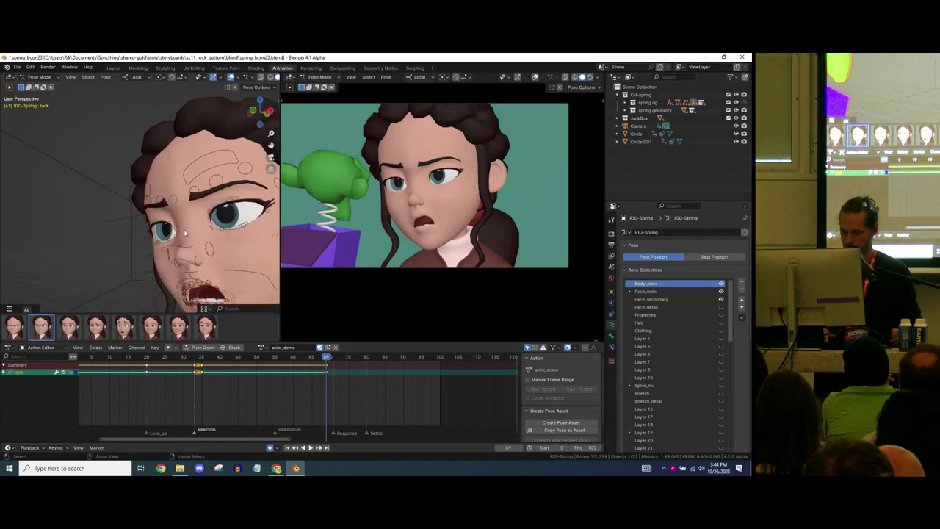
left_click(225, 195)
left_click(154, 223, "shift")
middle_click_drag(156, 221, 124, 224, "shift")
middle_click_drag(123, 225, 177, 211, "ctrl")
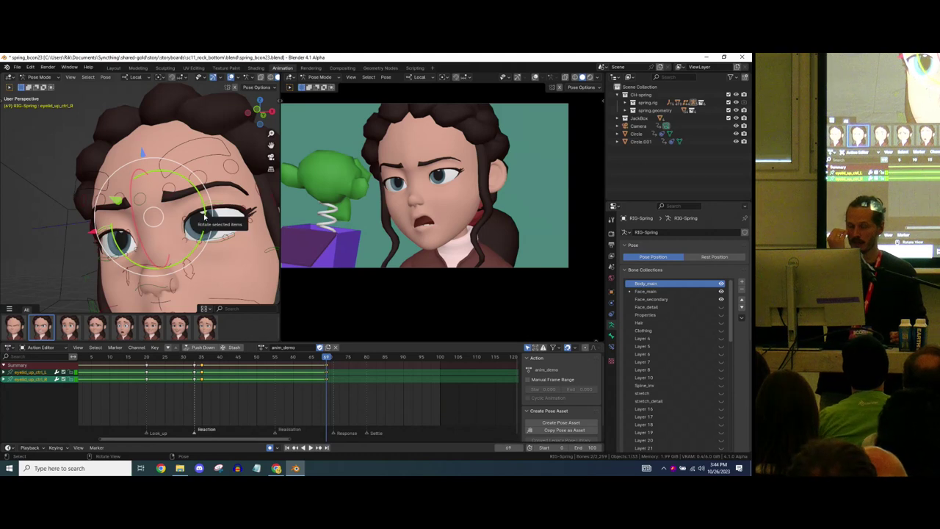
left_click_drag(143, 154, 144, 163)
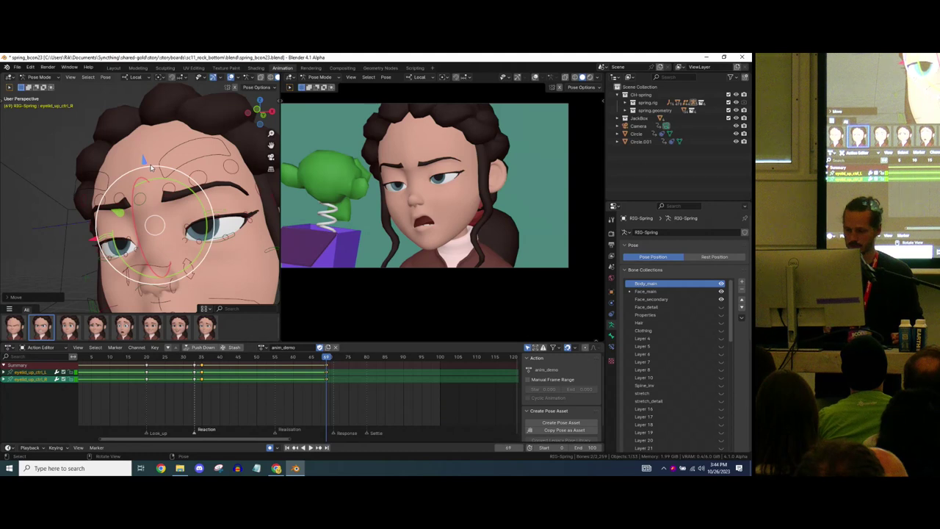
key("ctrl+z")
key("ctrl+shift+z")
key("ctrl+z")
key("ctrl+shift+z")
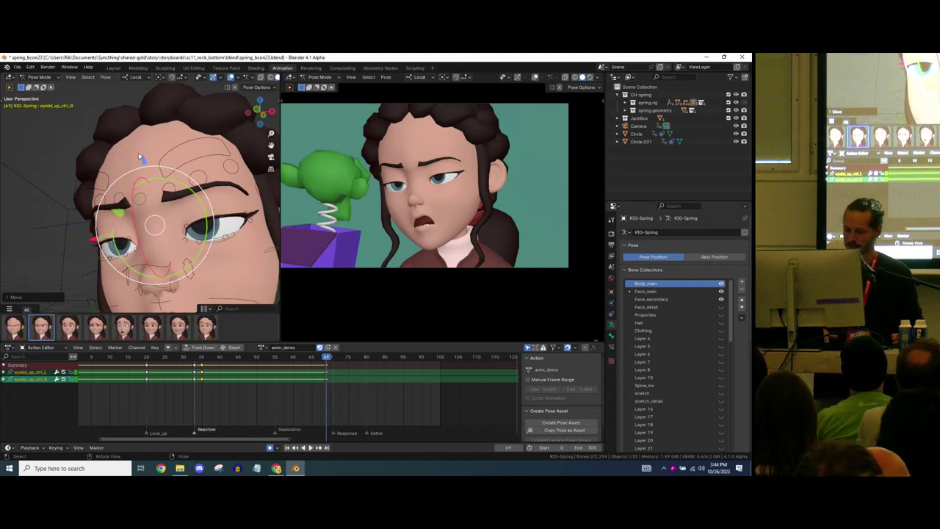
Readjust the height of both upper eyelid controls along local Z and rotate them around local Y at frame 69
key("g")
key("z")
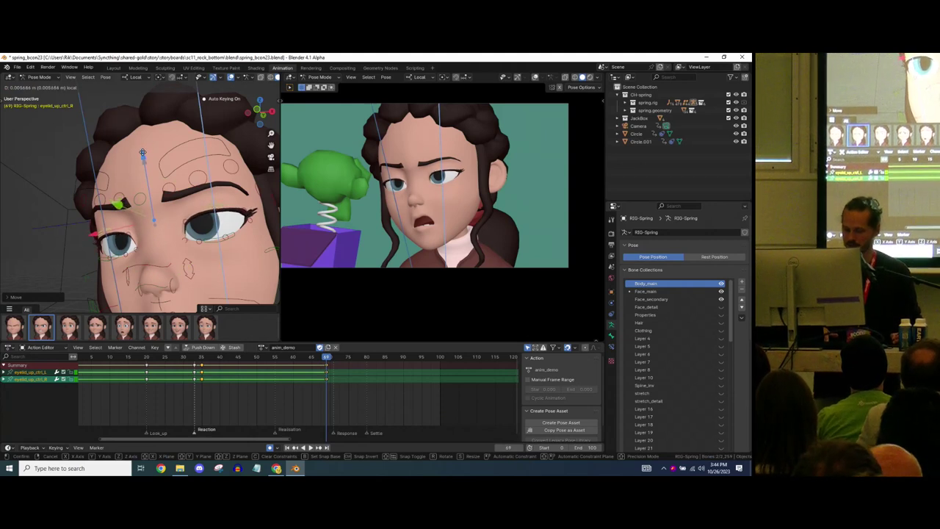
left_click_drag(143, 152, 143, 151)
left_click_drag(207, 225, 190, 247)
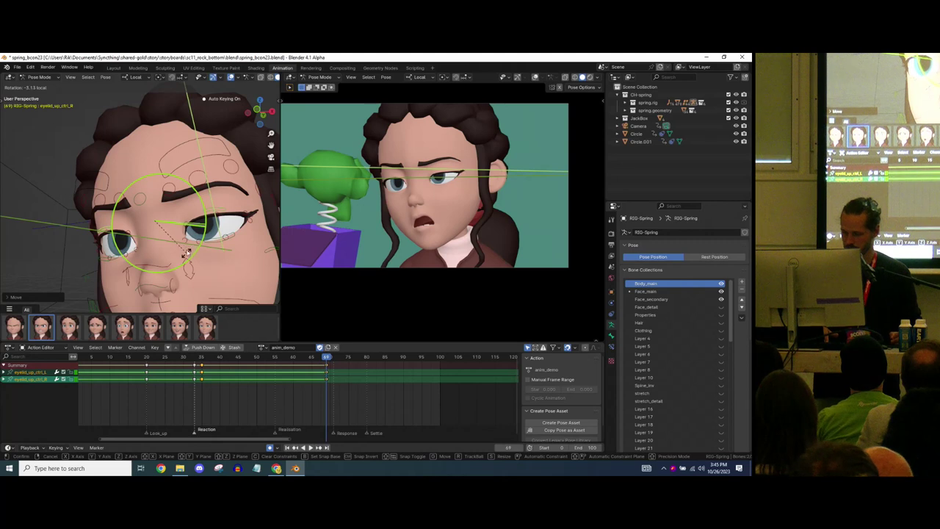
left_click_drag(188, 253, 187, 254)
left_click_drag(147, 157, 147, 154)
Select only the LowerFace selection set and blend the first, closed-mouth face pose asset into it at frame 69
middle_click_drag(149, 213, 161, 193)
scroll(162, 213, "down", 2)
scroll(161, 235, "up", 4)
middle_click_drag(157, 272, 158, 250, "shift")
middle_click_drag(147, 213, 90, 199)
key("alt+a")
key("shift+alt+w")
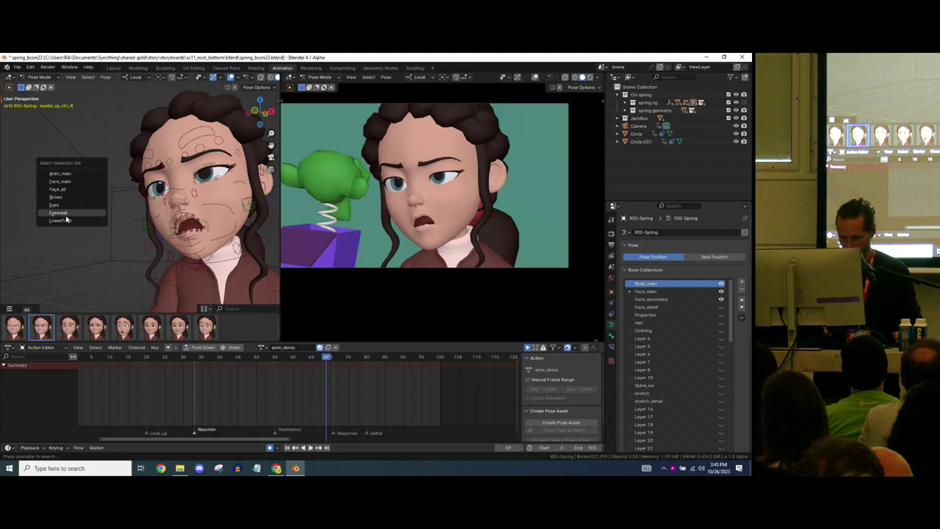
left_click(66, 220)
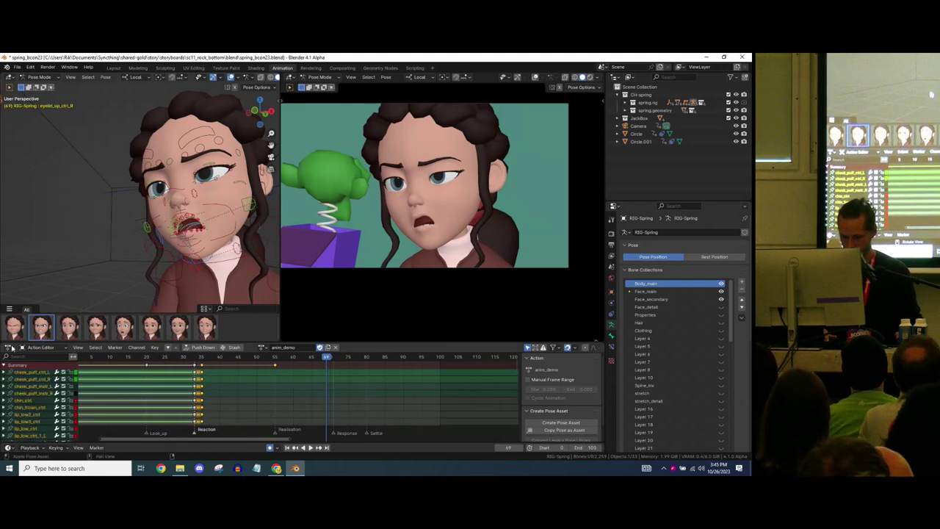
left_click_drag(14, 331, 65, 323)
left_click_drag(62, 266, 63, 265)
Select head_fk and refine its tilt at frame 69 with a local Z rotation followed by a small trackball rotation
scroll(115, 206, "up", 2)
middle_click_drag(115, 206, 111, 203)
scroll(111, 203, "down", 3)
middle_click_drag(192, 205, 210, 210)
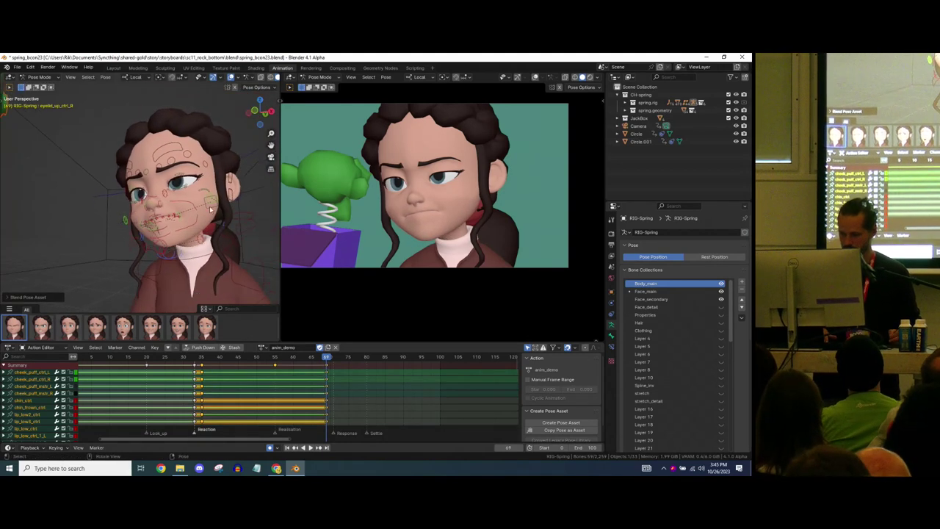
left_click(254, 224)
key("r")
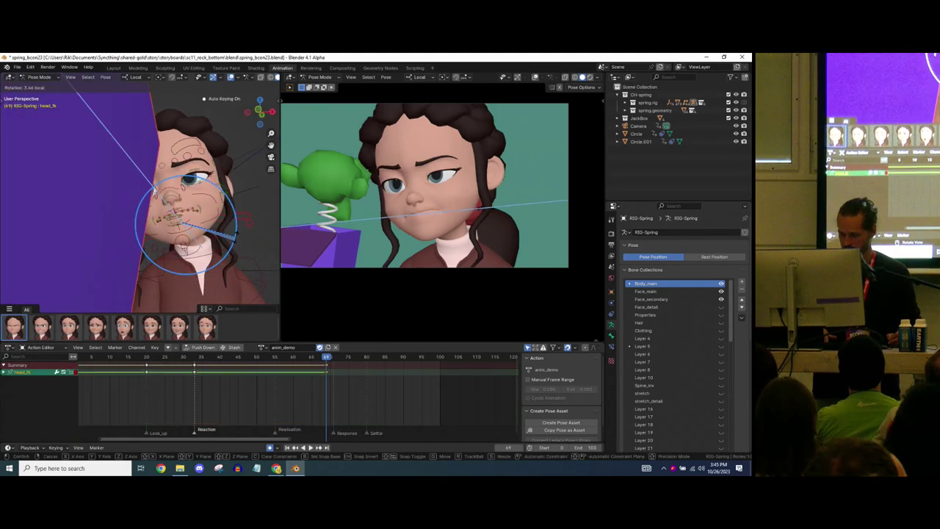
left_click(154, 189)
key("r")
key("r")
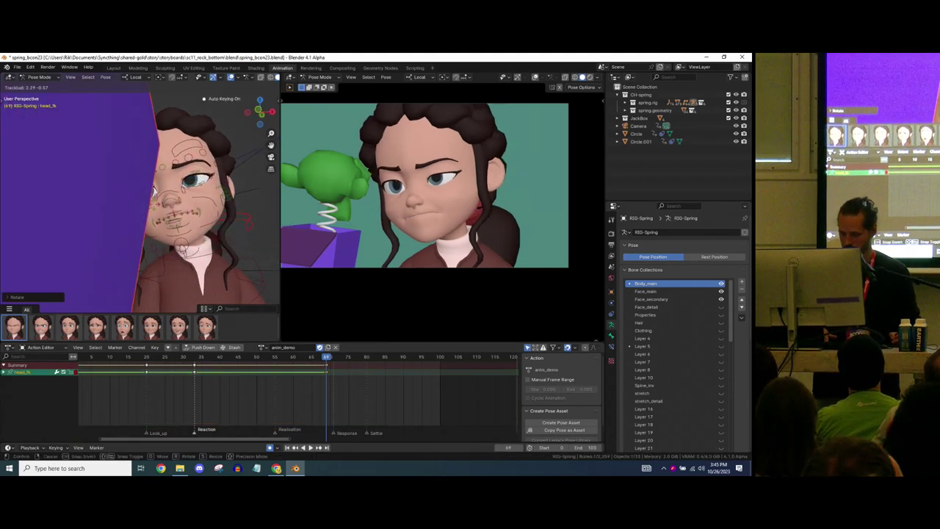
left_click(154, 189)
Select the Anim_main selection set, key all its controls at frame 69, and shift those keyframes to frame 80 at the Settle marker
mouse_move(325, 359)
left_mouse_down()
mouse_move(301, 367)
mouse_move(362, 365)
mouse_move(301, 367)
mouse_move(351, 367)
mouse_move(303, 367)
mouse_move(325, 369)
left_mouse_up()
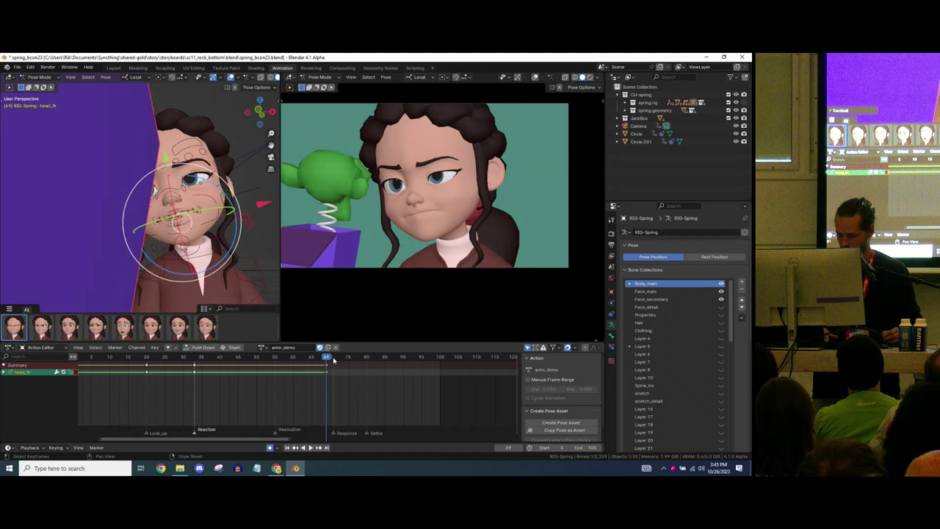
scroll(190, 181, "down", 2)
middle_click_drag(190, 181, 168, 192)
key("i")
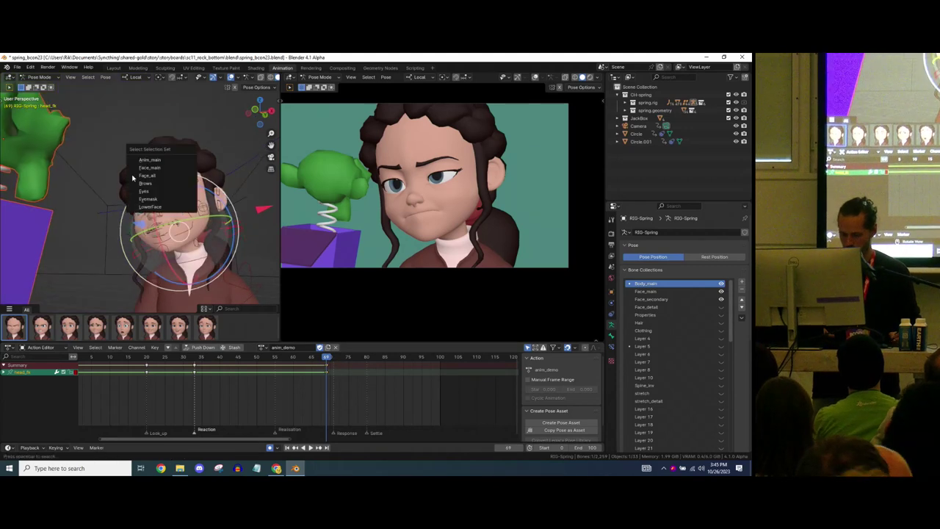
key("a")
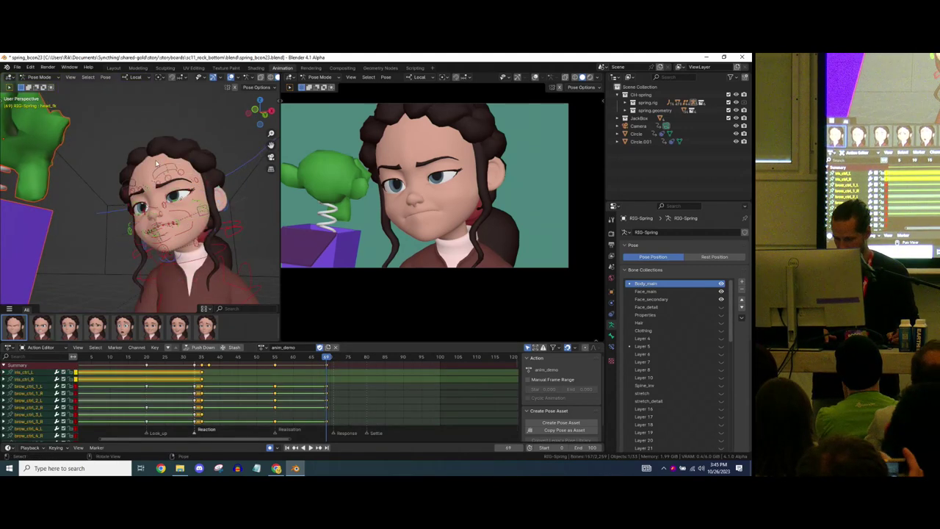
key("i")
key("g")
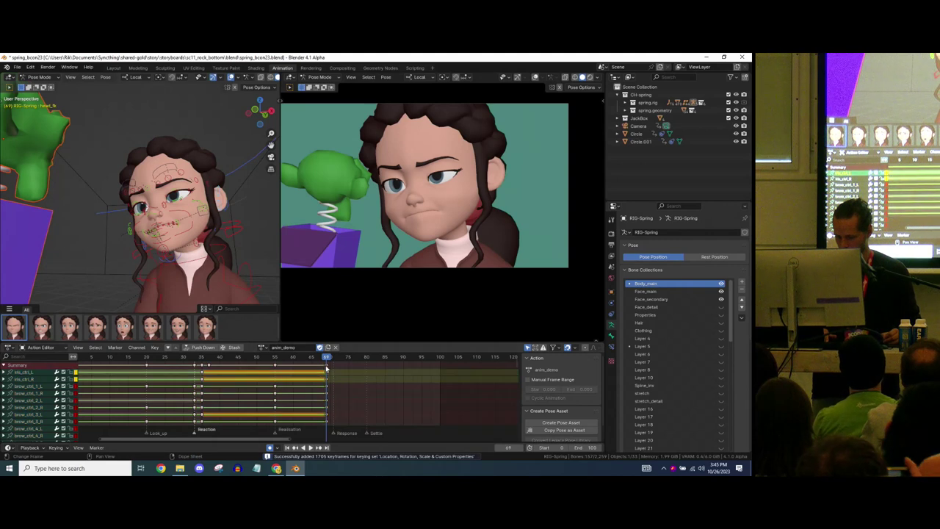
left_click(369, 375)
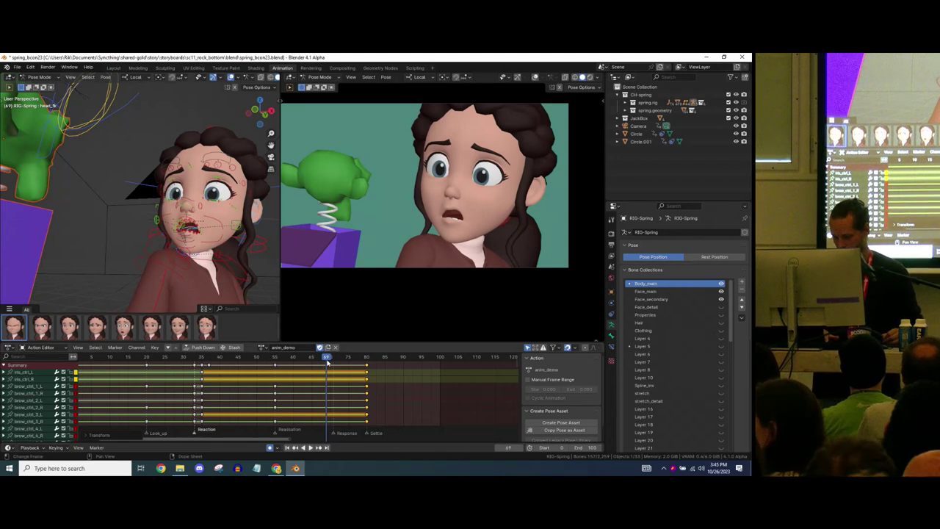
Select only the master_torso control at frame 71 and adjust its position for the Response pose
left_click_drag(327, 361, 333, 359)
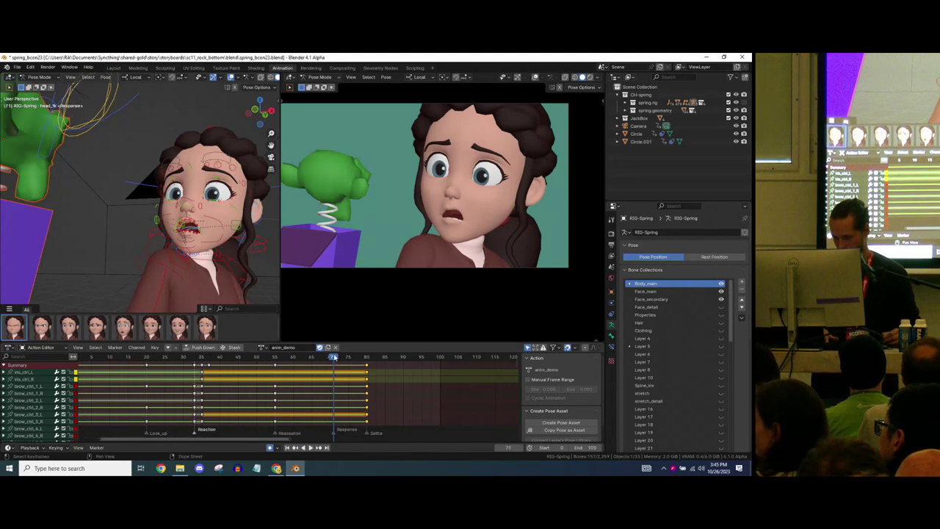
scroll(190, 211, "down", 3)
mouse_move(191, 209)
middle_mouse_down()
mouse_move(175, 235)
mouse_move(184, 202)
mouse_move(179, 220)
middle_mouse_up()
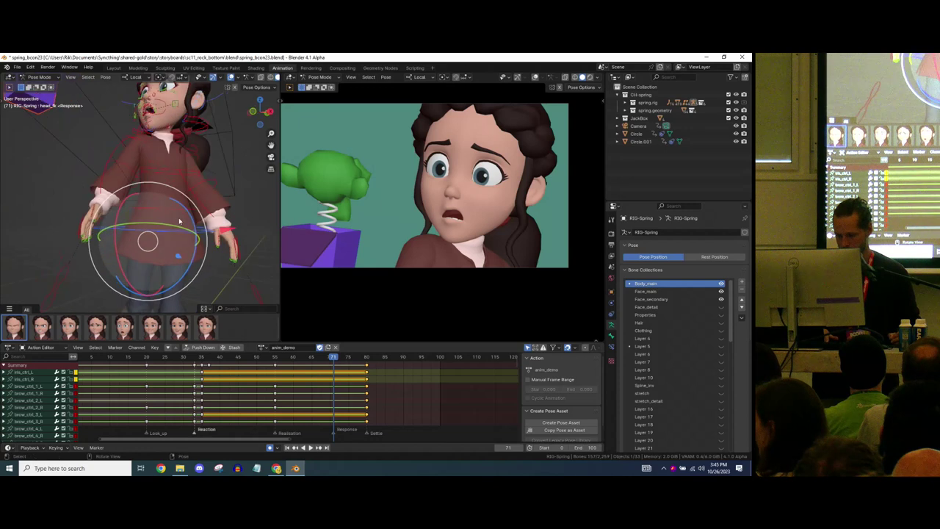
key("alt+a")
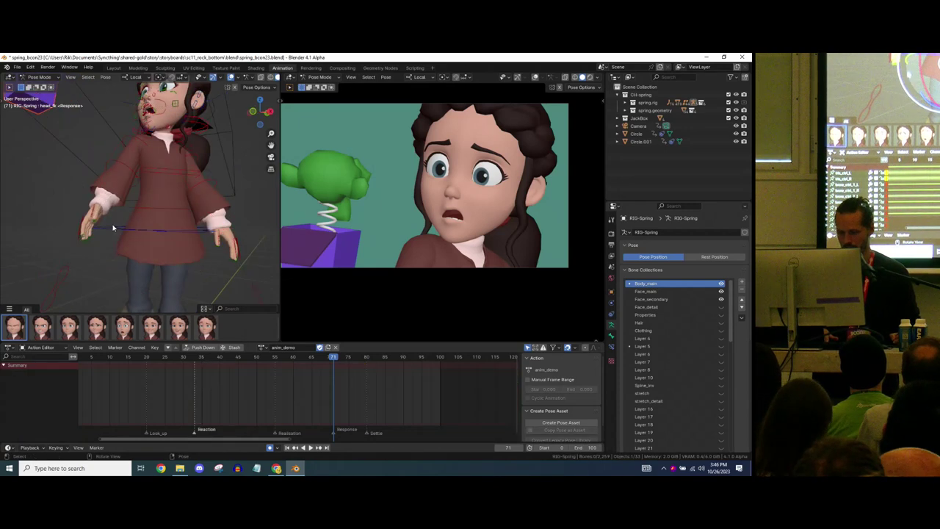
left_click(114, 229)
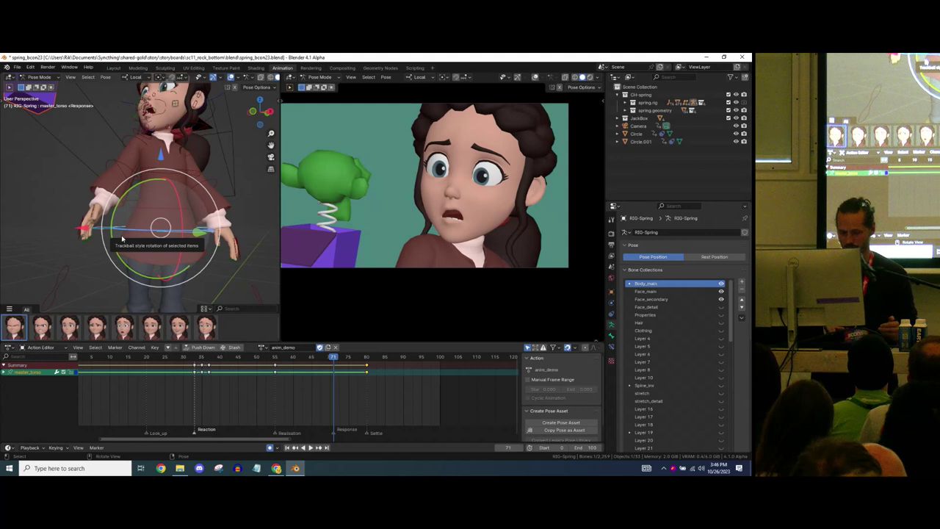
left_click_drag(122, 238, 188, 259)
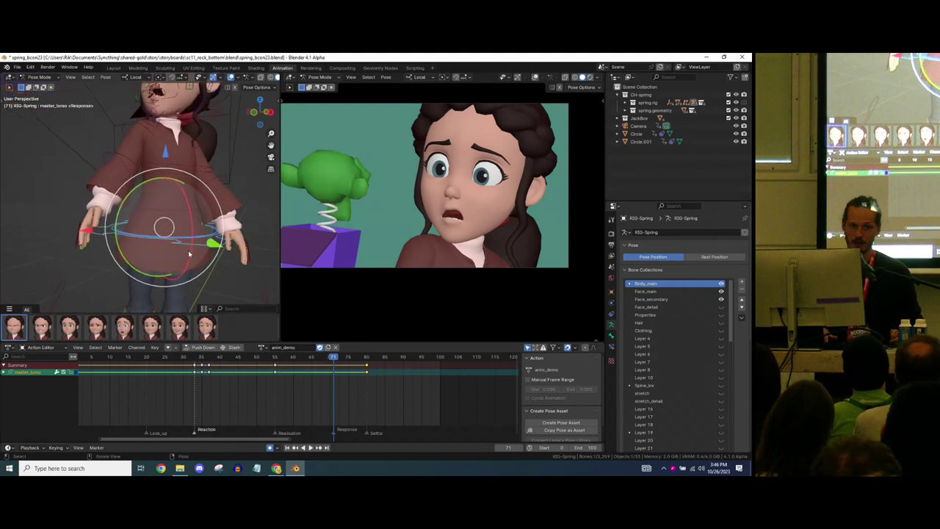
middle_click_drag(185, 247, 172, 233)
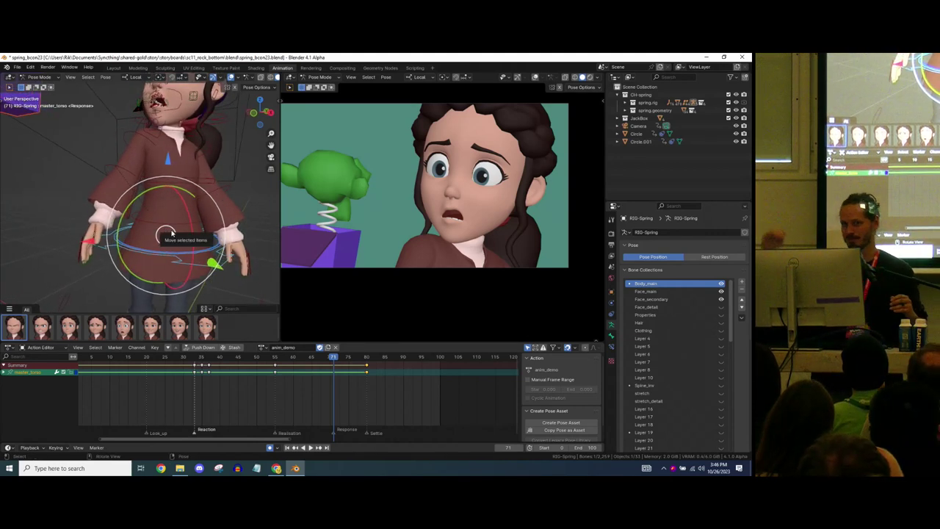
mouse_move(171, 233)
left_mouse_down()
mouse_move(169, 213)
mouse_move(194, 284)
mouse_move(161, 241)
left_mouse_up()
Blend master_torso toward its neighboring keys at frame 71, limited to rotation, and check the transition in playback
key("shift+alt+e")
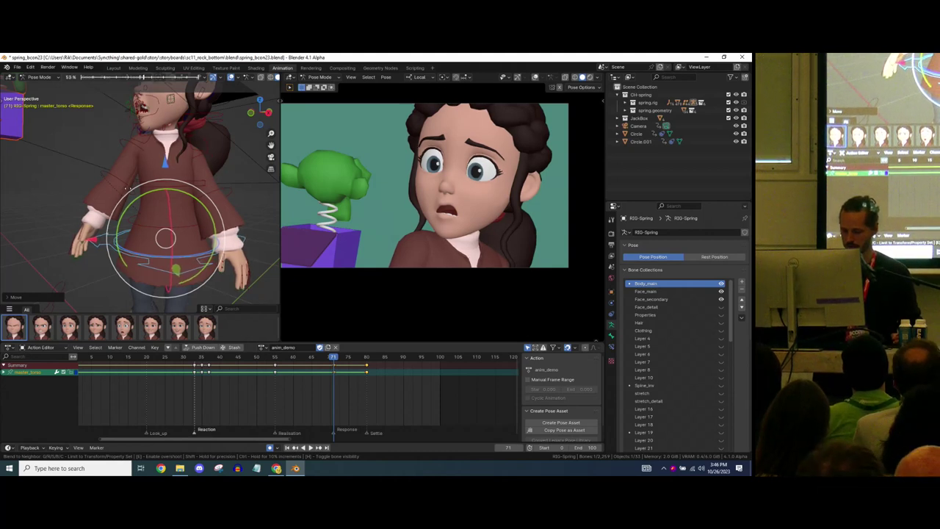
key("r")
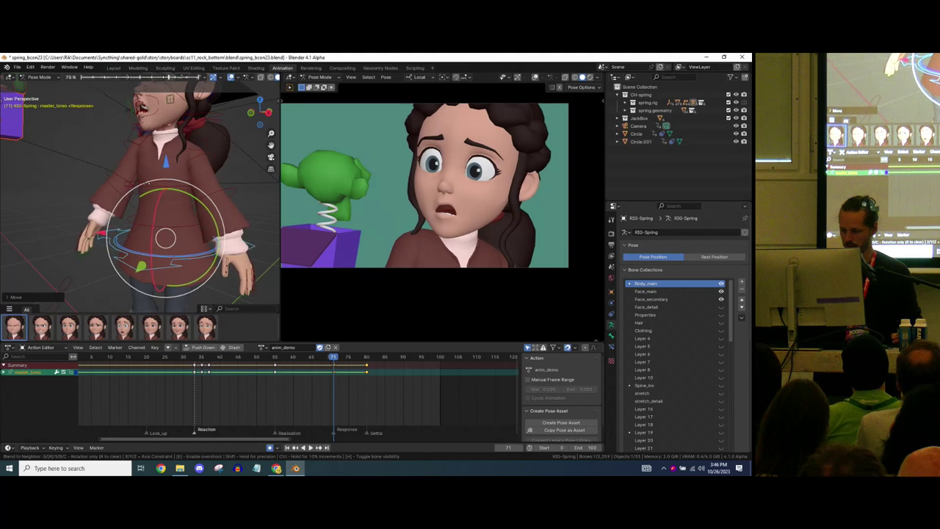
left_click(147, 189)
key("space")
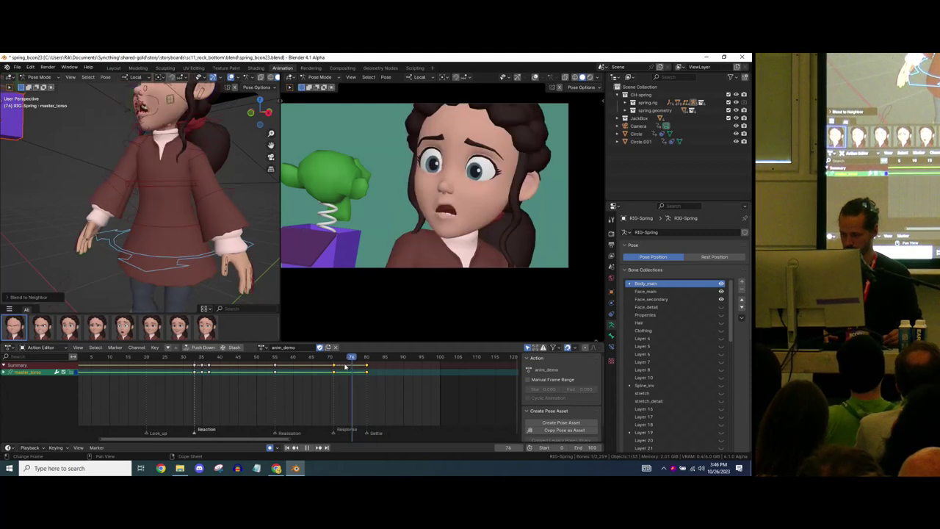
key("space")
left_click_drag(326, 359, 334, 358)
Use Blend to Neighbor on neck_2_fk and on head_fk at frame 71
middle_click_drag(155, 136, 162, 209, "shift")
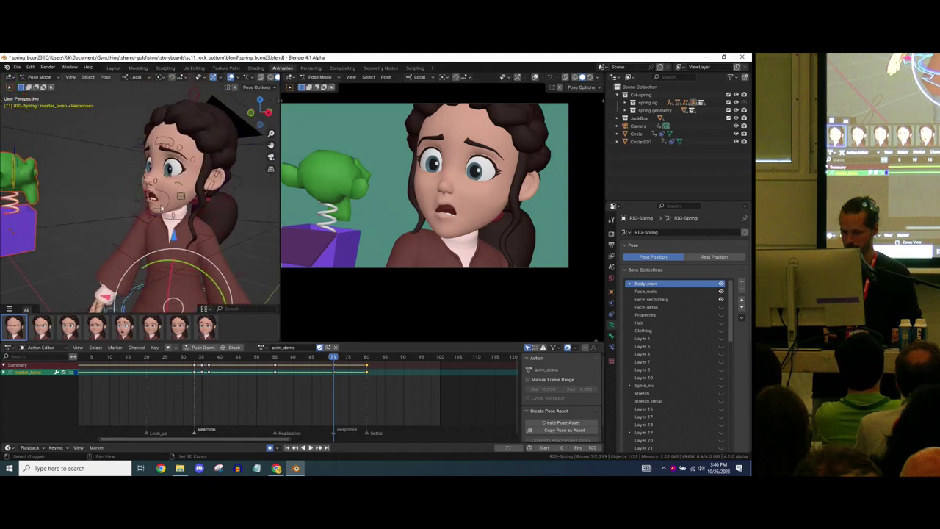
scroll(161, 207, "up", 6)
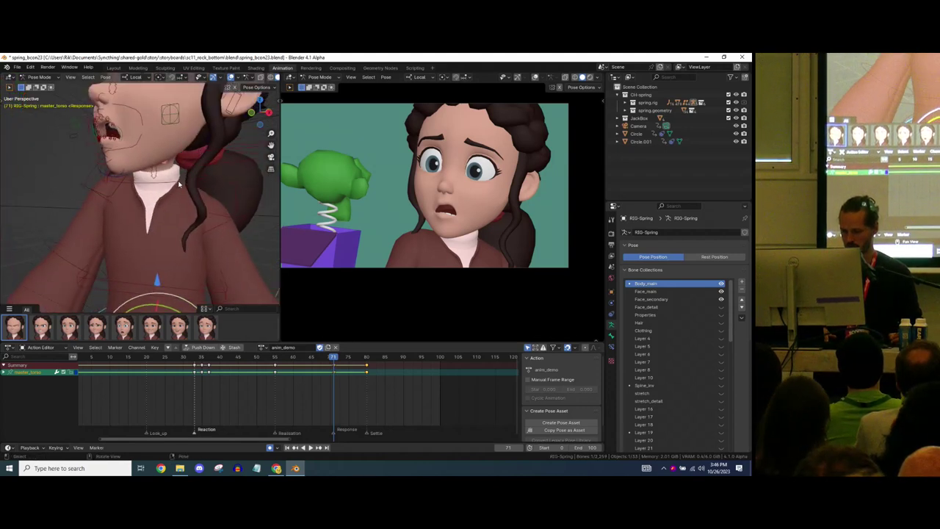
left_click(178, 184)
key("shift+alt+e")
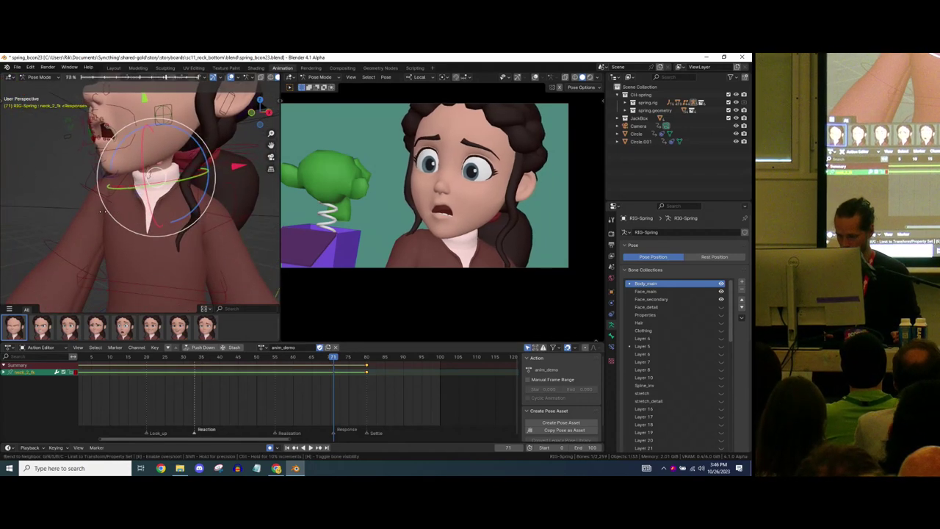
left_click(103, 212)
left_click(175, 135)
middle_click_drag(177, 135, 179, 178, "shift")
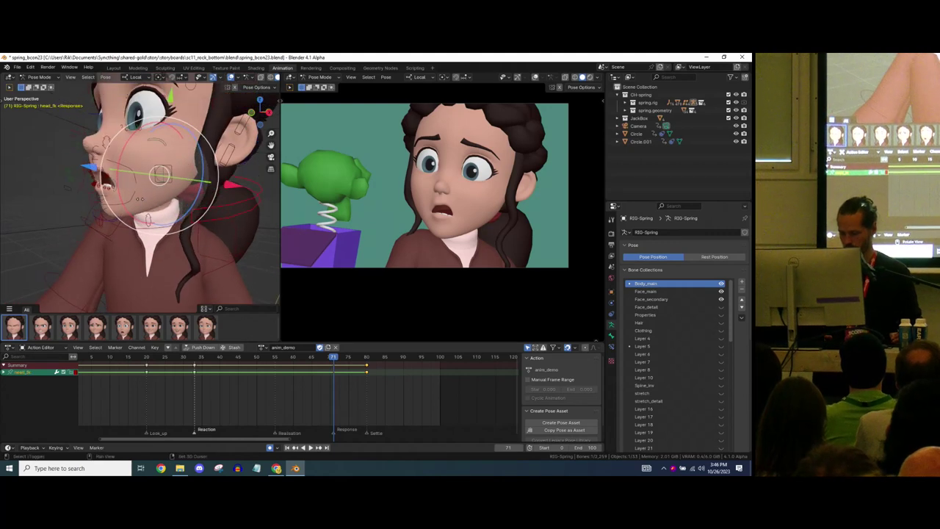
key("shift+alt+e")
left_click(130, 219)
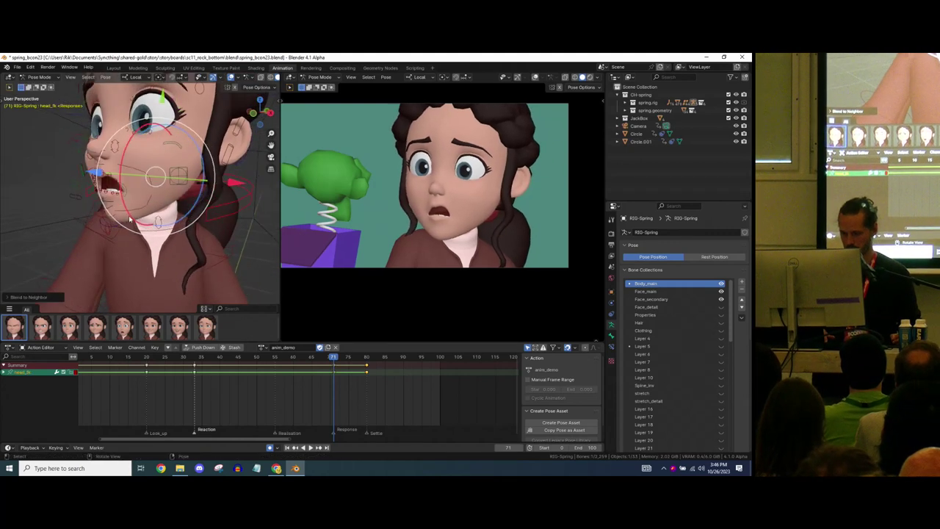
Refine the head_fk tilt at frame 71 with a rotation and a slight trackball rotation, then preview the motion into Settle
left_click_drag(140, 232, 145, 216)
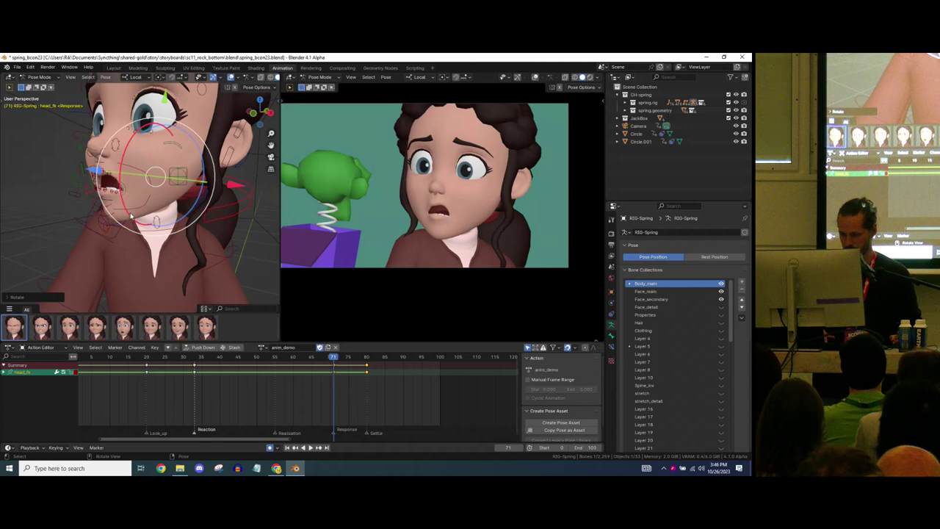
key("r")
key("r")
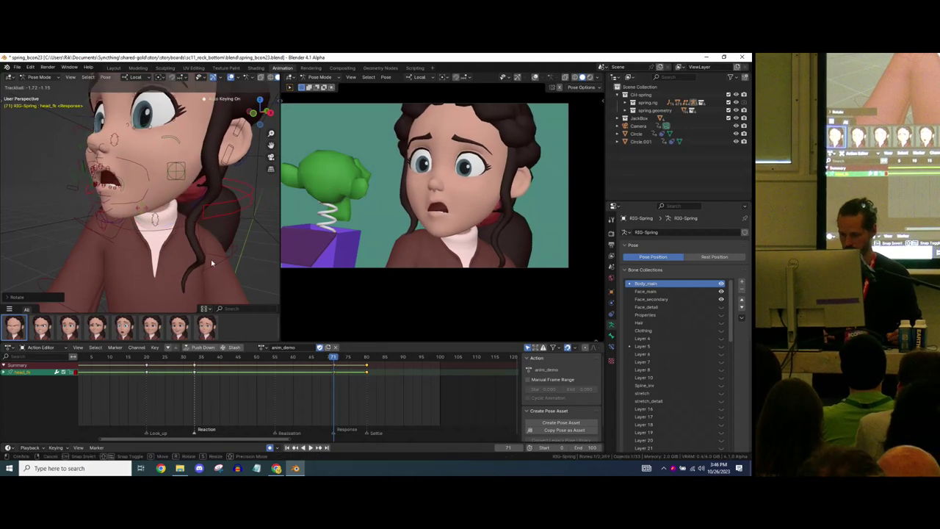
left_click(211, 263)
left_click(309, 366)
key("space")
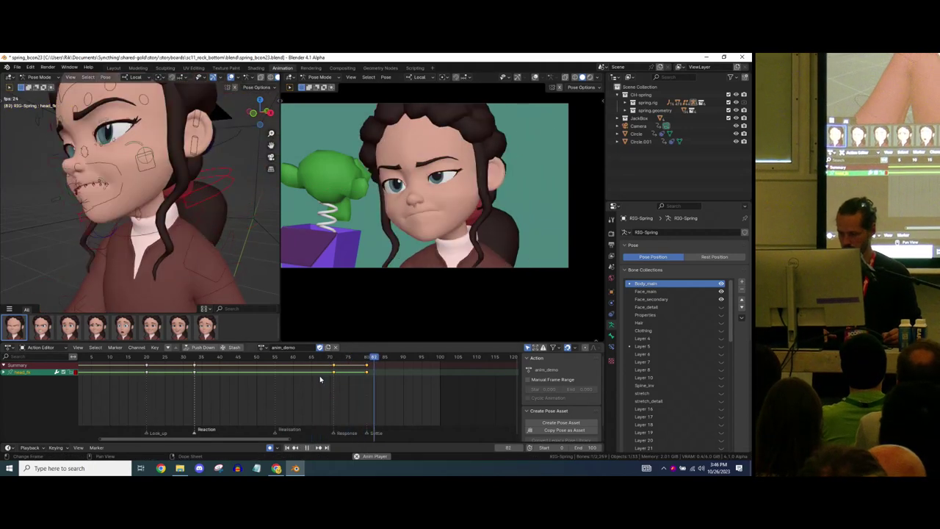
key("Escape")
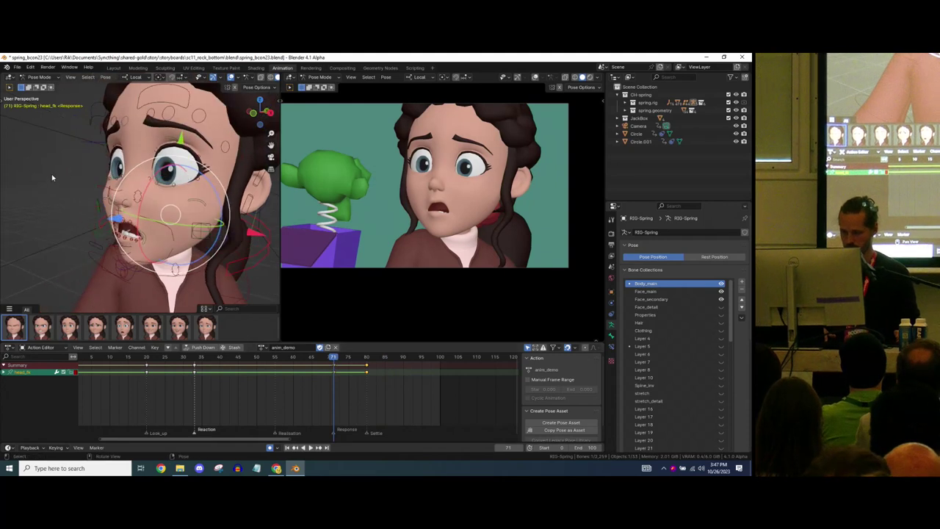
Select the left upper eyelid control and, with X-axis mirroring on, lower and rotate both upper eyelids to nearly close the eyes at frame 71
left_click(52, 177)
middle_click_drag(96, 179, 136, 180)
scroll(161, 166, "up", 4)
middle_click_drag(179, 140, 190, 183, "shift")
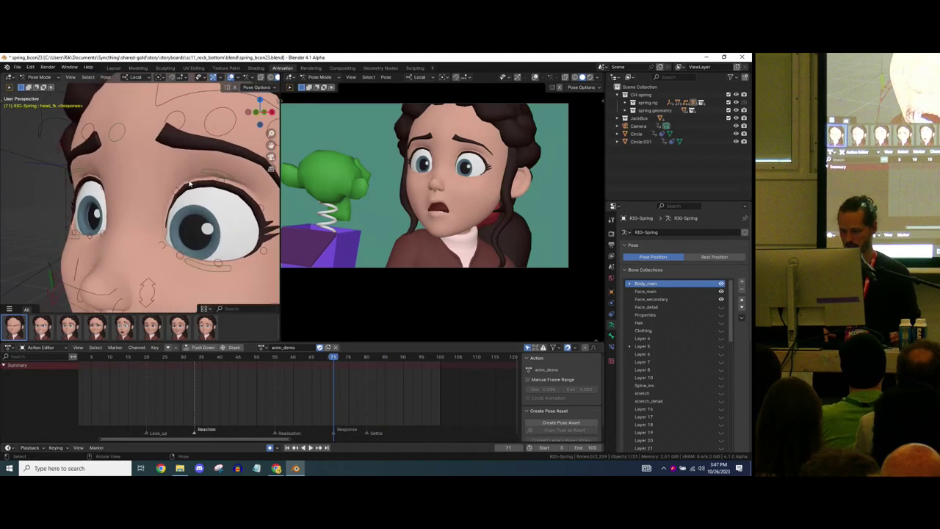
left_click(204, 172)
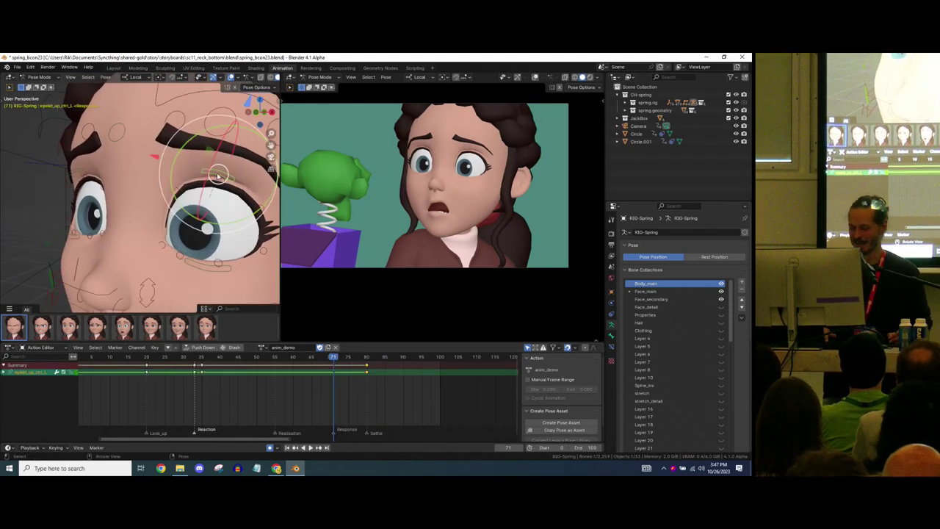
key("g")
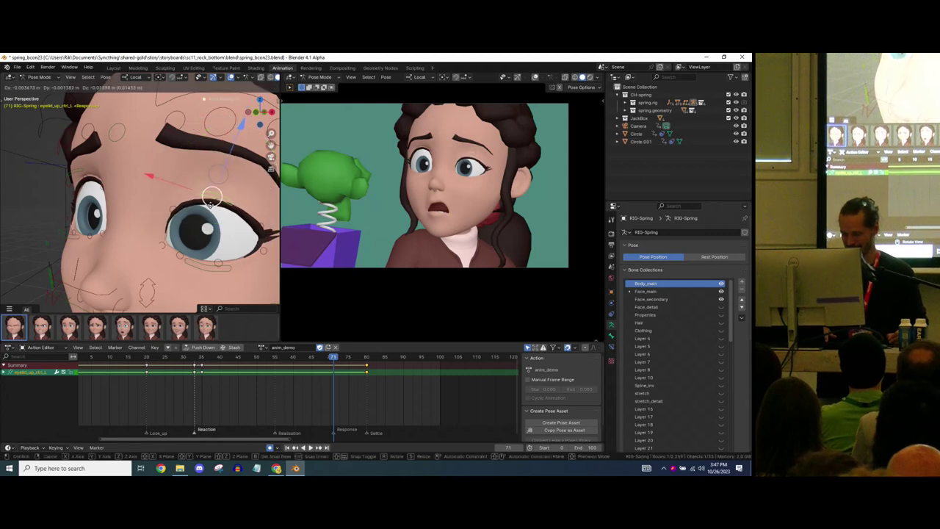
left_click(209, 216)
key("ctrl+z")
mouse_move(209, 216)
left_mouse_down()
mouse_move(220, 177)
mouse_move(214, 230)
left_mouse_up()
left_click_drag(267, 210, 255, 192)
middle_click_drag(239, 214, 222, 184)
key("g")
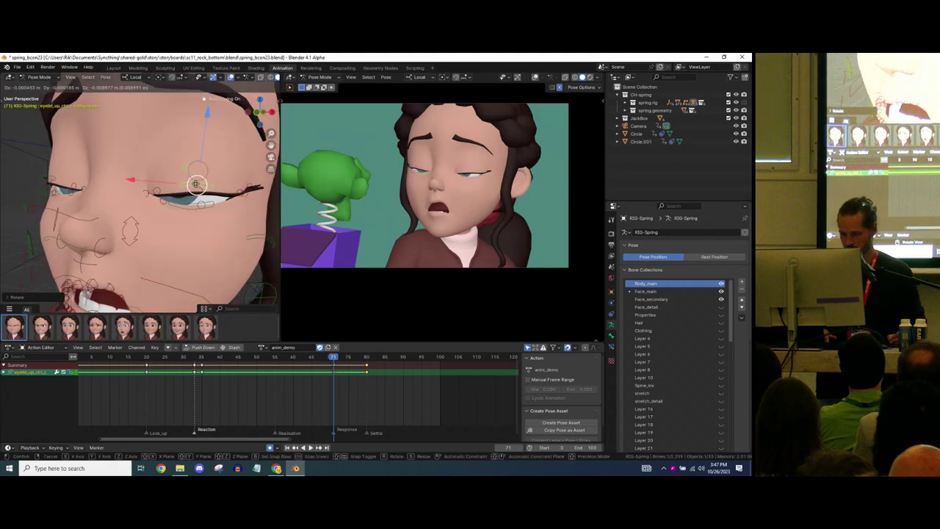
left_click_drag(195, 184, 196, 182)
Shape the closed upper lid lines at frame 71 by adjusting the main and secondary upper eyelid controls
middle_click_drag(198, 181, 208, 204, "ctrl")
left_click(209, 204)
left_click_drag(210, 135, 227, 118)
left_click(223, 165)
left_click_drag(225, 154, 225, 155)
middle_click_drag(226, 155, 187, 171, "ctrl")
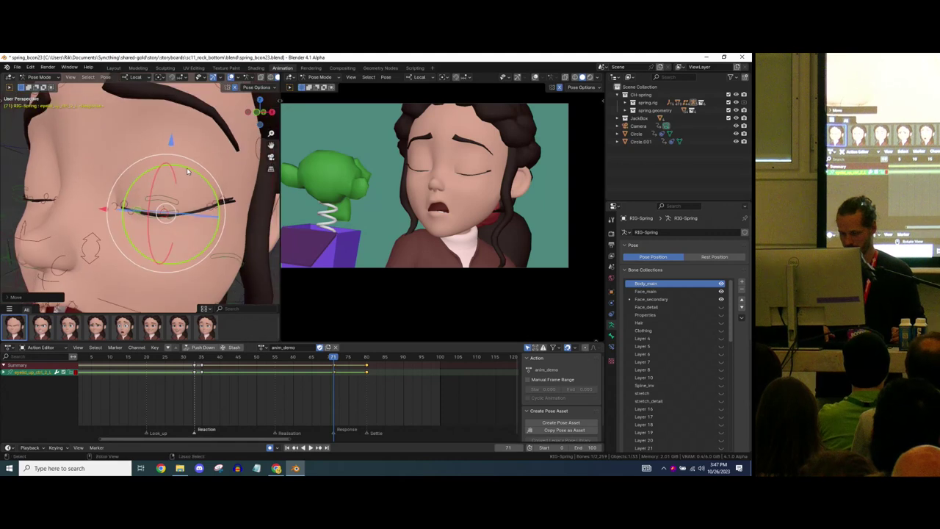
Play back the Response-to-Settle transition and the whole animation from the start to examine the blink and pose timing
key("space")
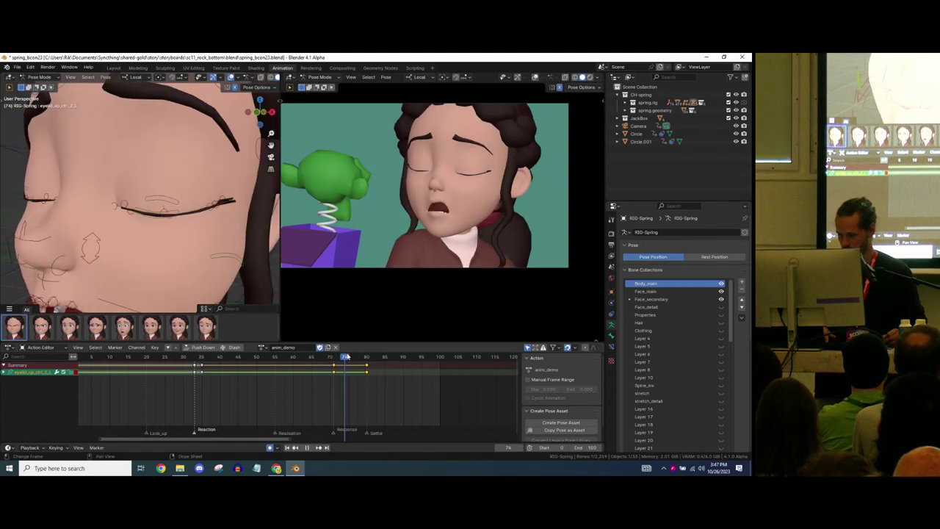
left_click_drag(375, 353, 316, 360)
key("space")
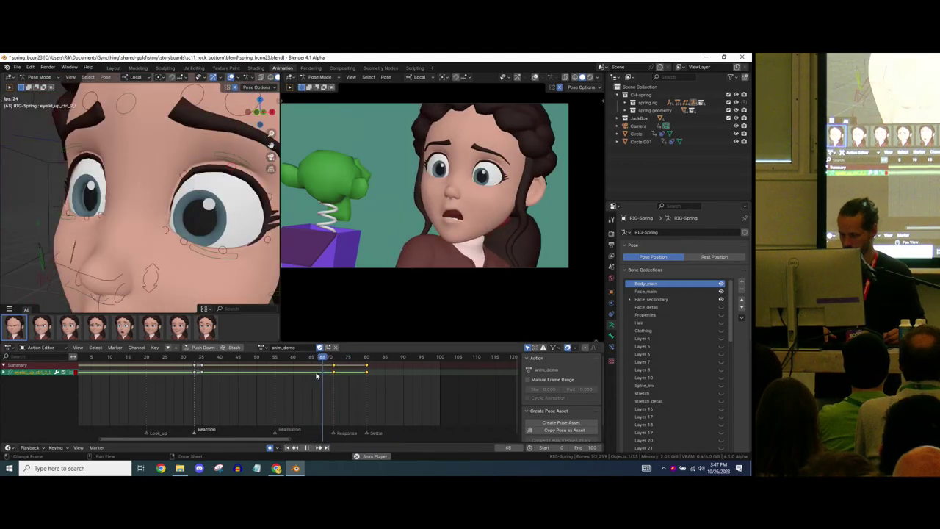
left_click(319, 357)
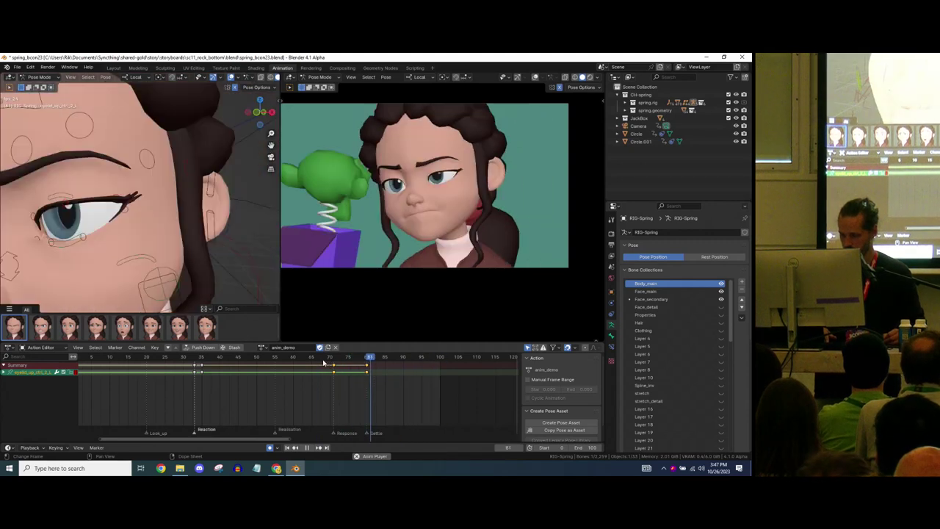
left_click(319, 358)
key("space")
left_click_drag(326, 359, 156, 367)
scroll(236, 392, "down", 4)
middle_click_drag(235, 395, 254, 393)
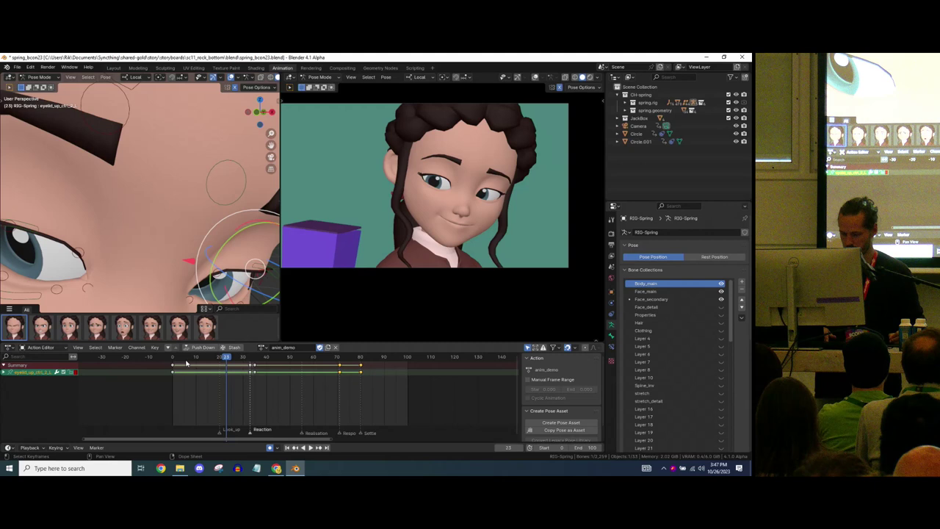
left_click(173, 358)
key("space")
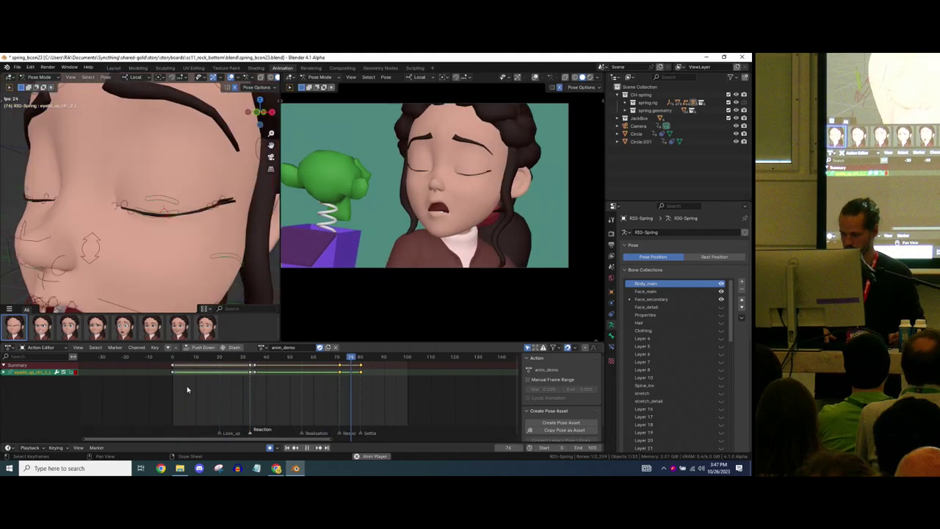
left_click(245, 357)
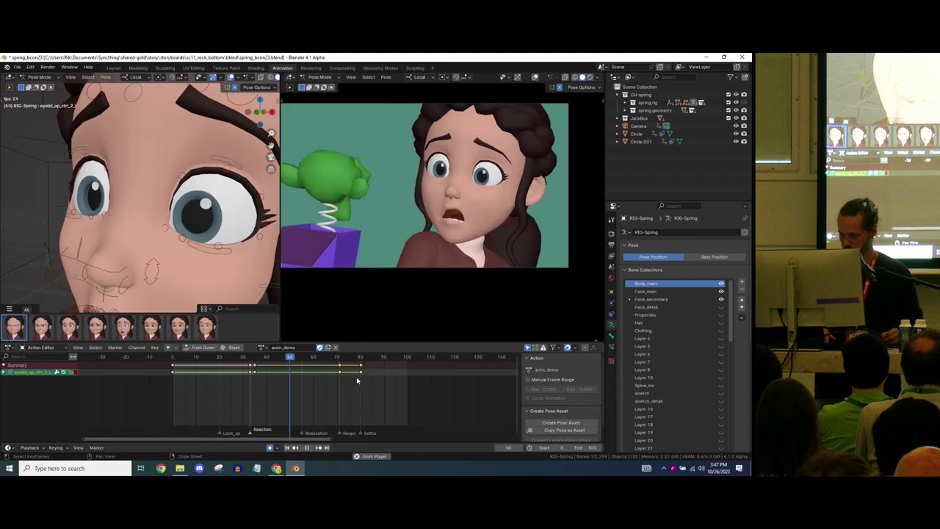
key("space")
Select master_torso and key a slight rotation at frame 85, then try a small position adjustment on it
left_click_drag(331, 357, 379, 356)
middle_click_drag(185, 163, 184, 264, "ctrl")
middle_click_drag(184, 268, 210, 205, "shift")
scroll(210, 205, "down", 5)
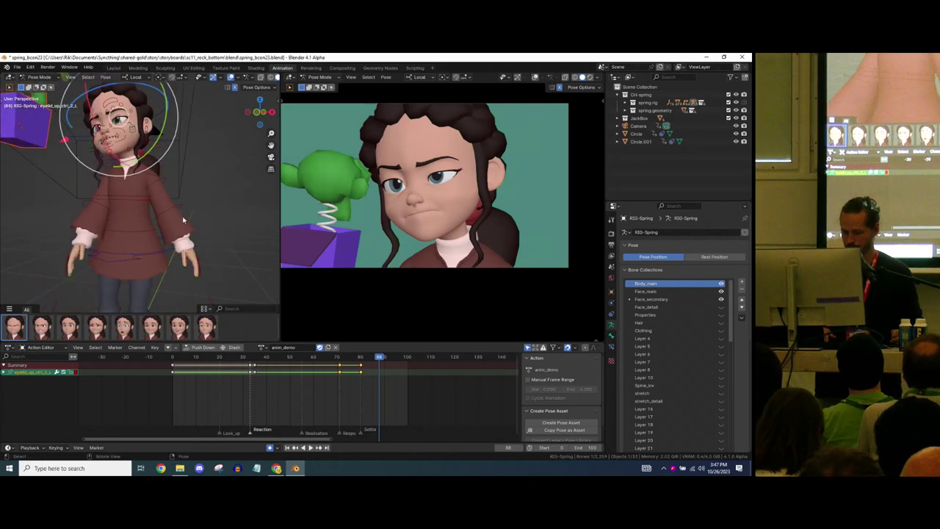
left_click(166, 249)
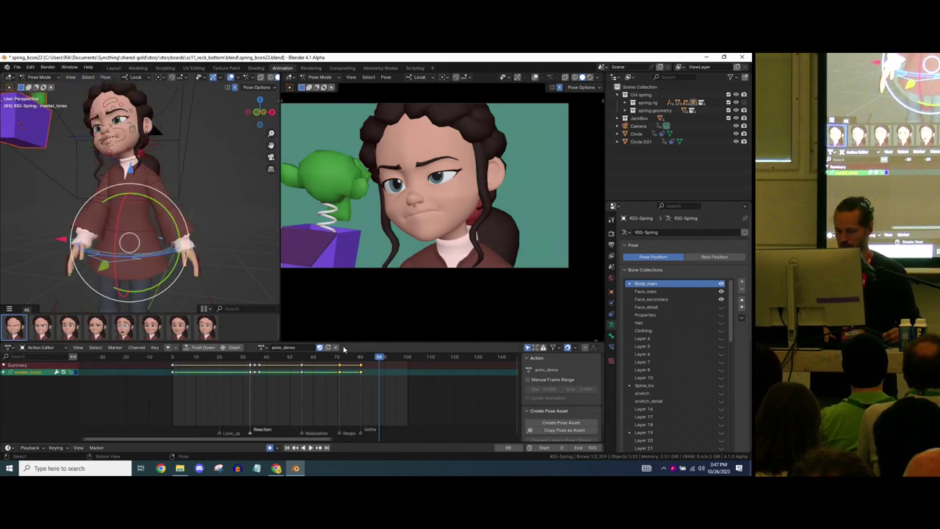
left_click_drag(349, 360, 374, 364)
middle_click_drag(103, 231, 93, 208)
left_click_drag(93, 208, 88, 211)
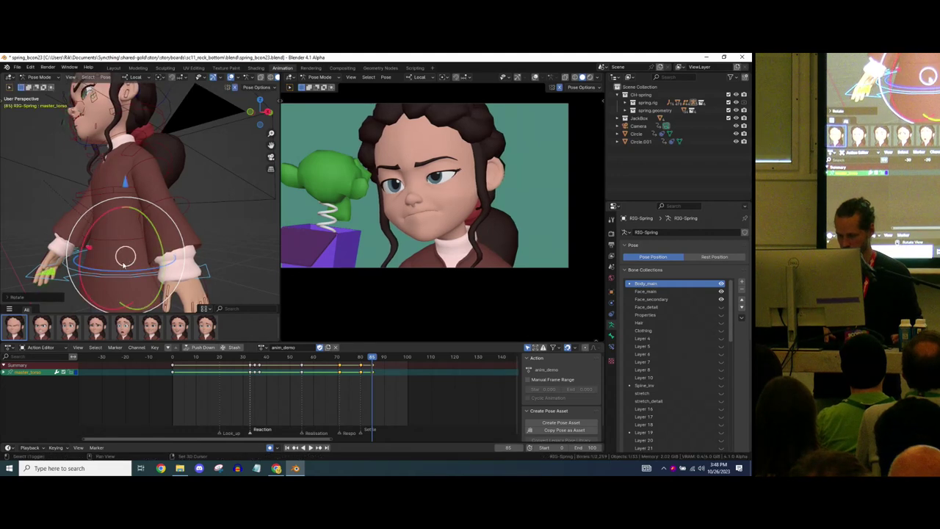
key("g")
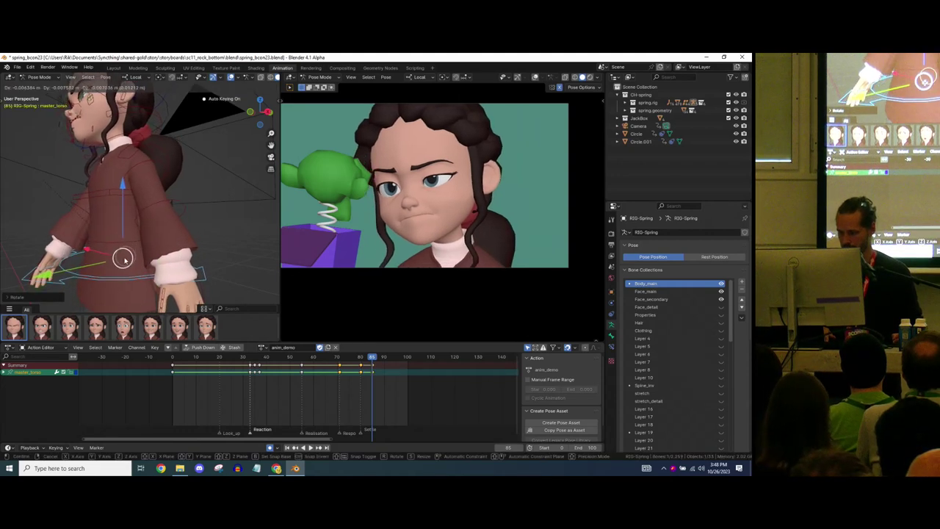
left_click_drag(125, 258, 126, 255)
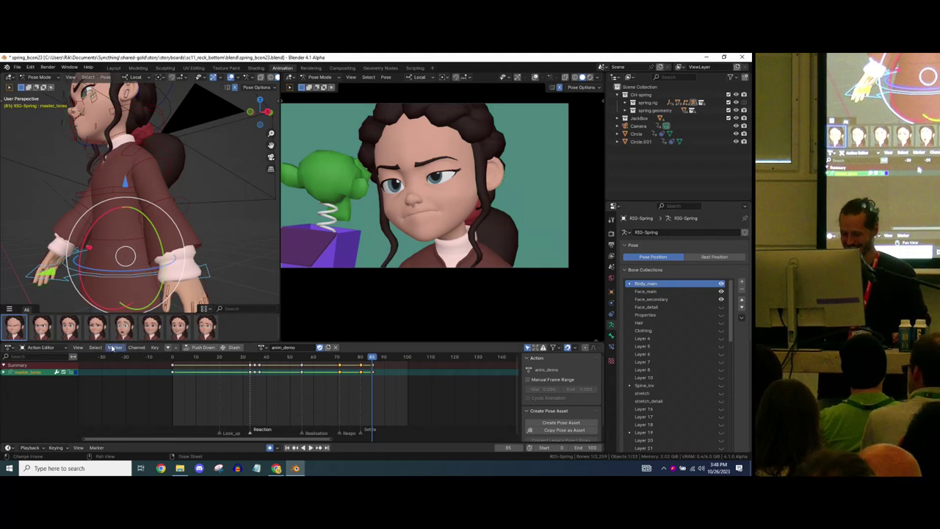
left_click(262, 357)
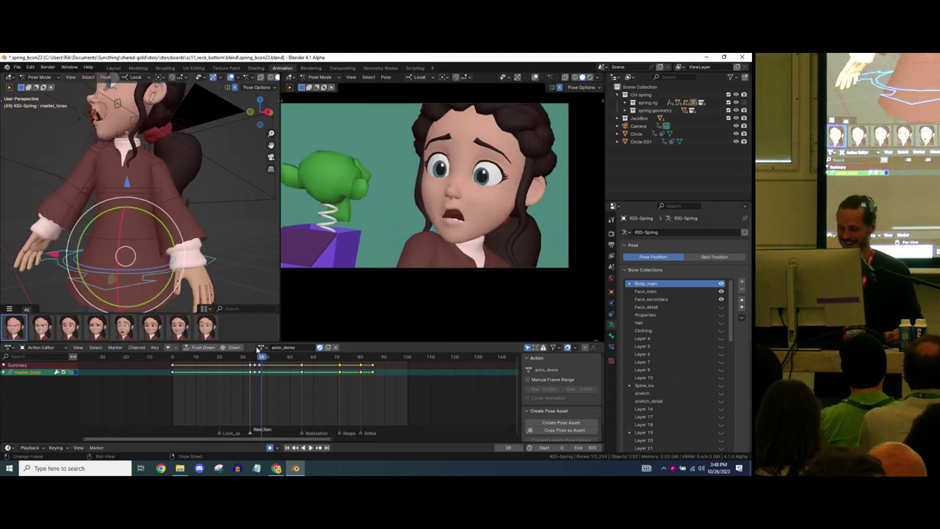
Switch the Spring rig to the animation_blocked action and return to the start of the frame range
left_click(262, 347)
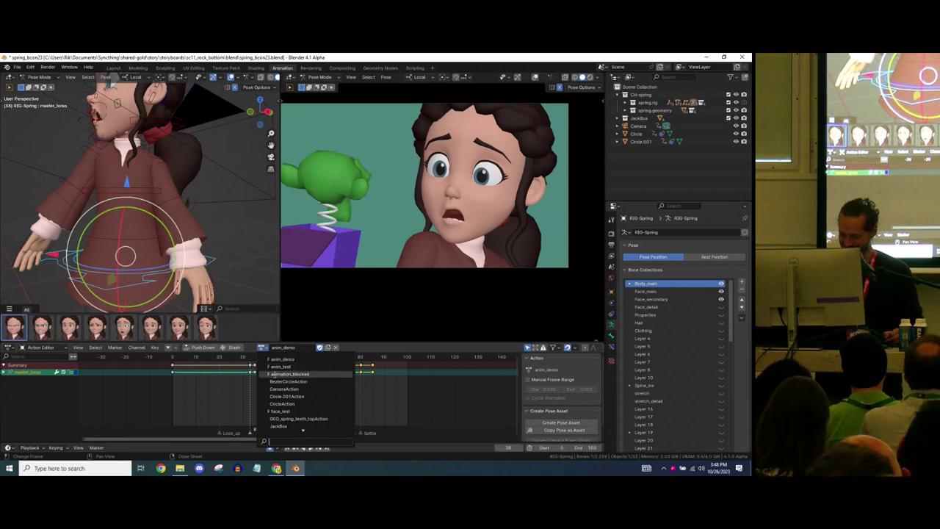
left_click(276, 374)
key("shift+Left")
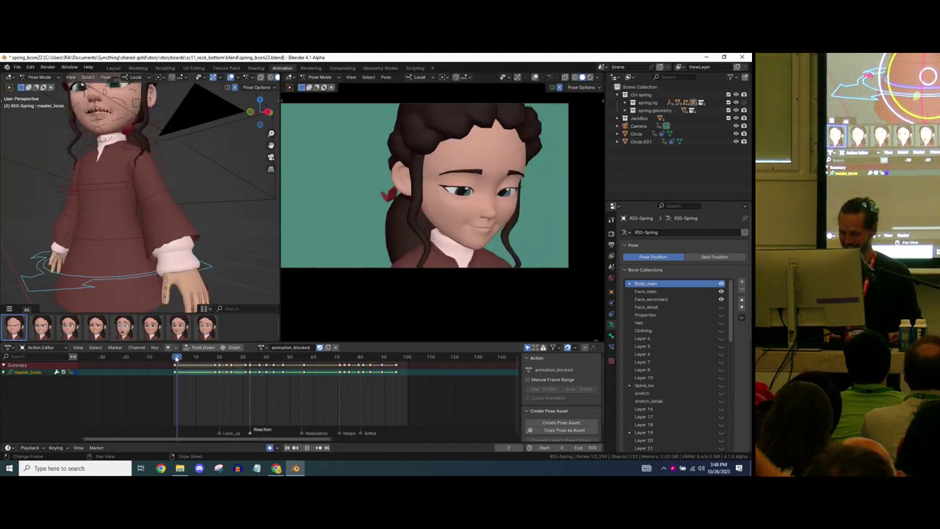
Play the blocked animation in a maximized camera view to examine its poses and timing, and restore the full layout
key("space")
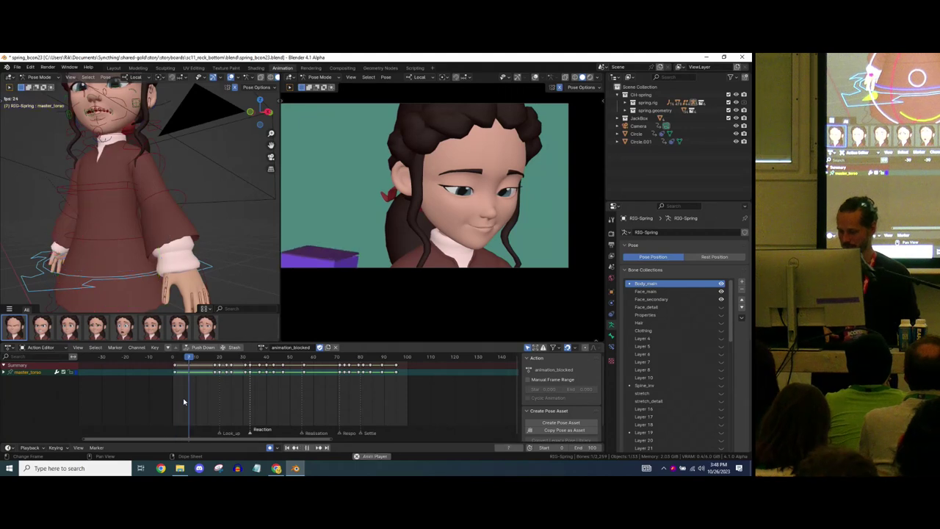
key("ctrl+space")
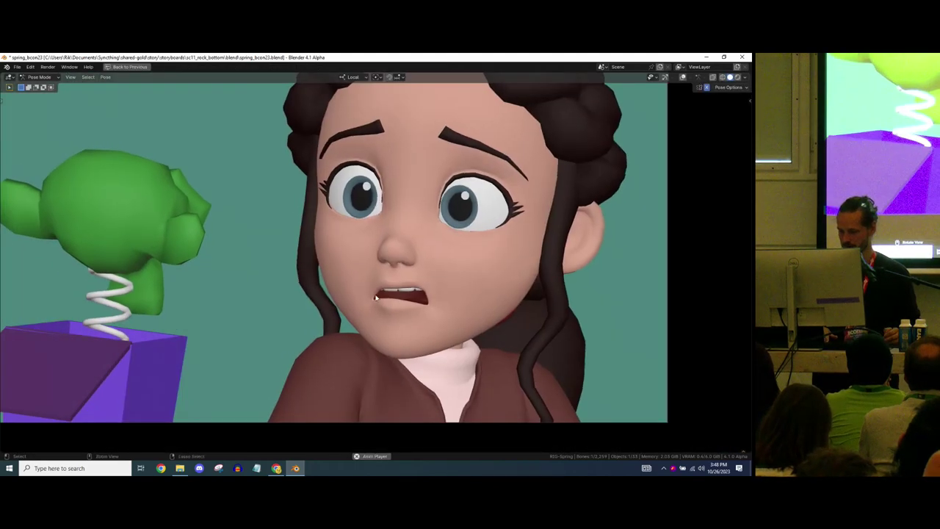
scroll(396, 364, "down", 5)
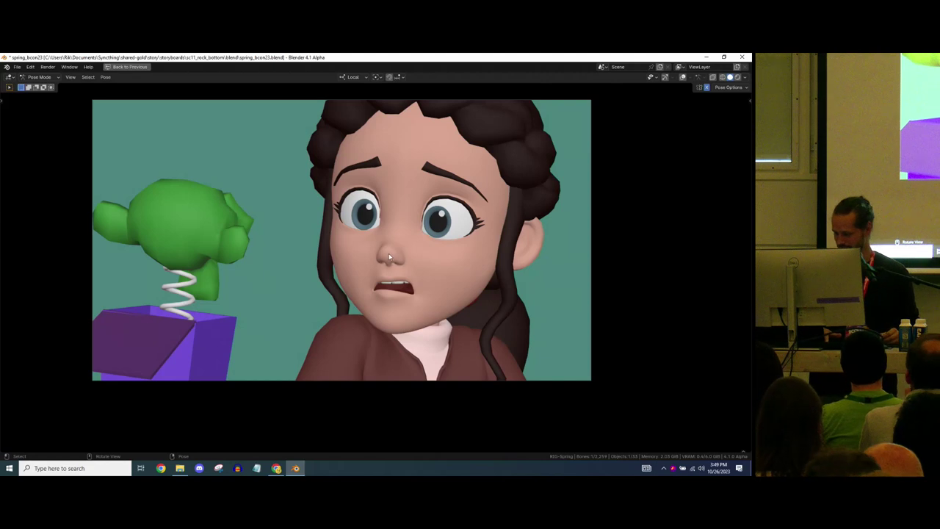
key("ctrl+space")
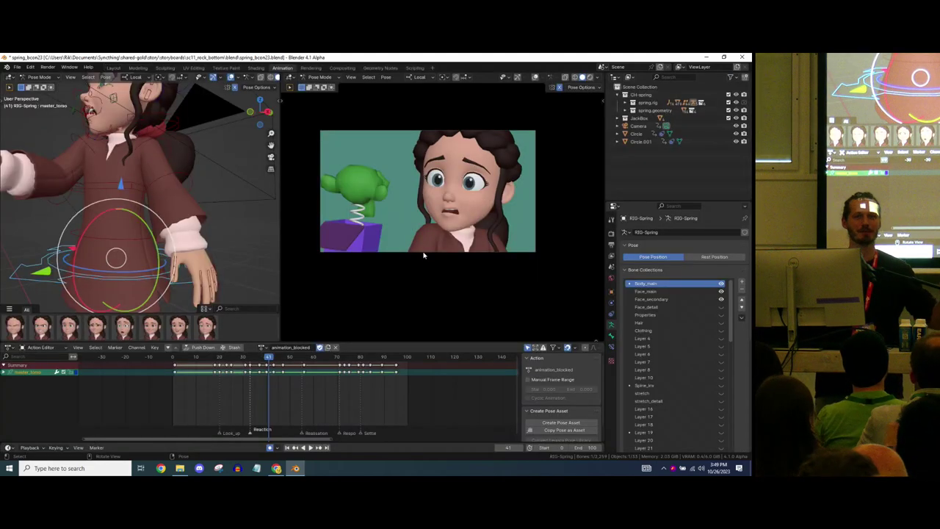